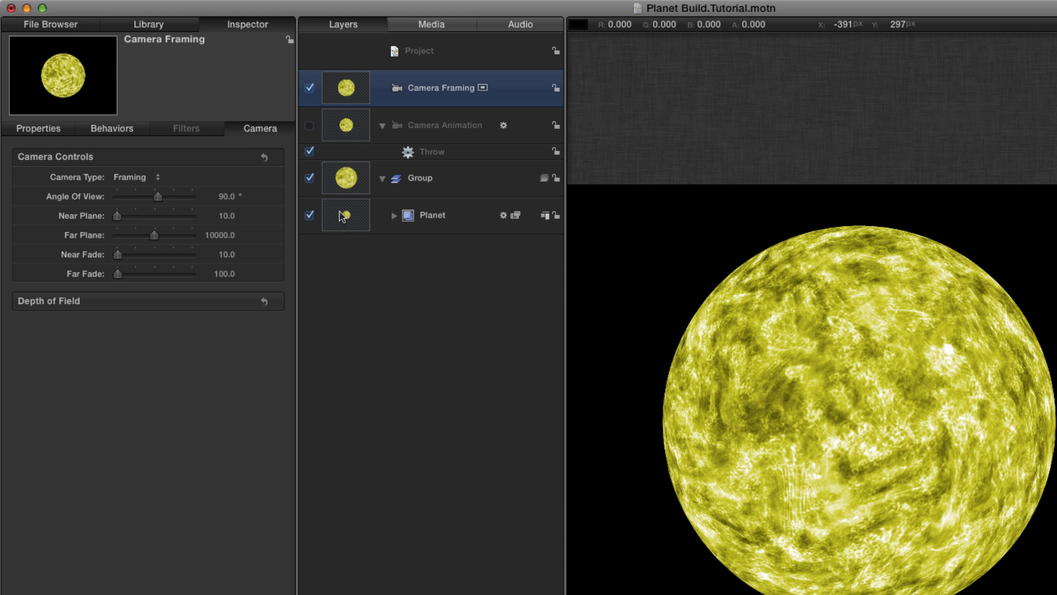
- Add a new group above Planet inside the main group and switch it from 3D to 2D
{"action": "left_click", "coordinate": [341, 215]}
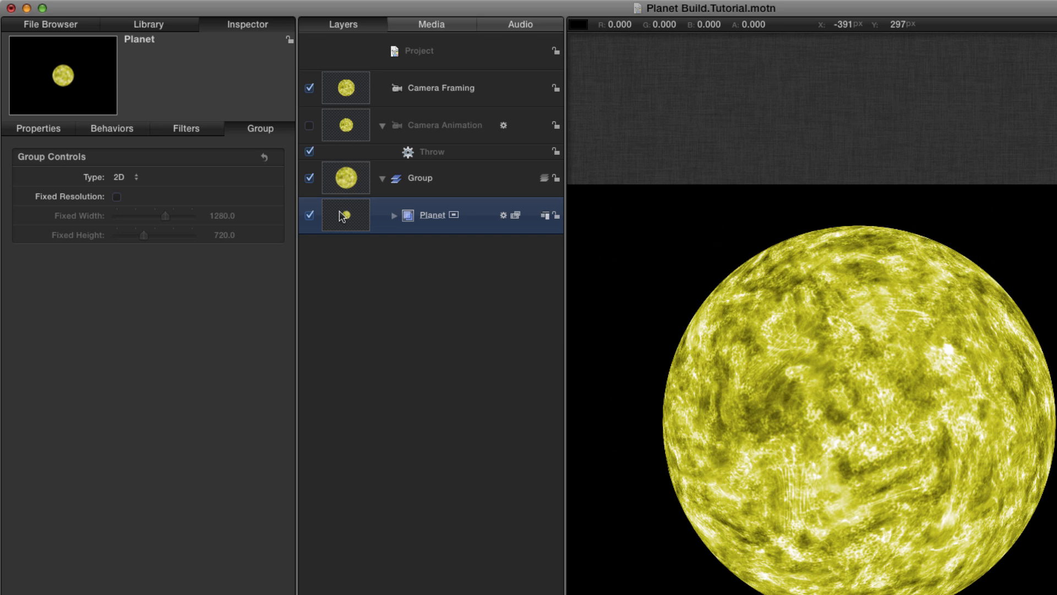
{"action": "key", "text": "super+shift+g"}
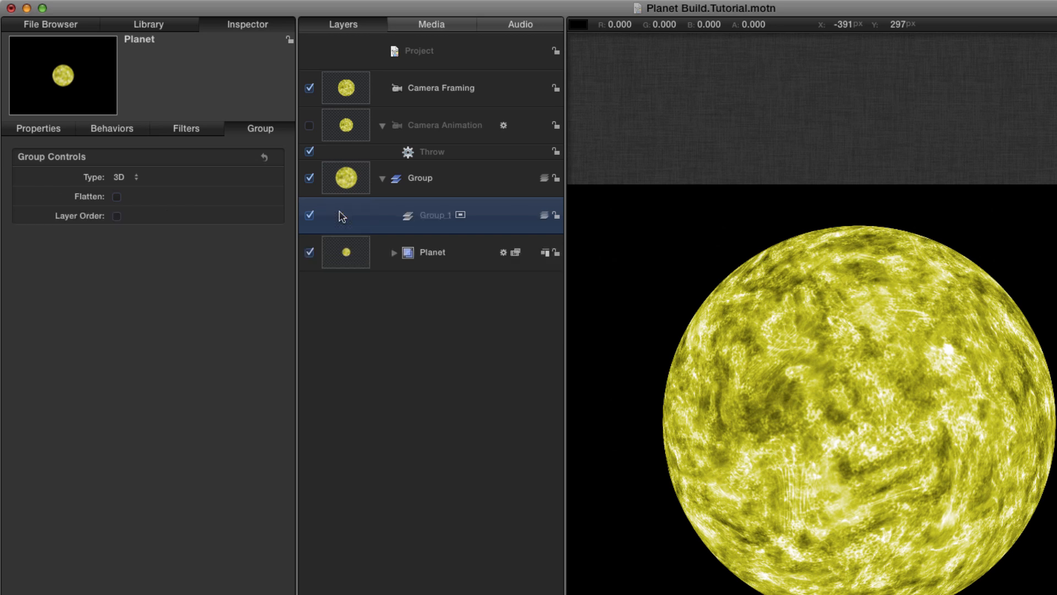
{"action": "left_click", "coordinate": [544, 216]}
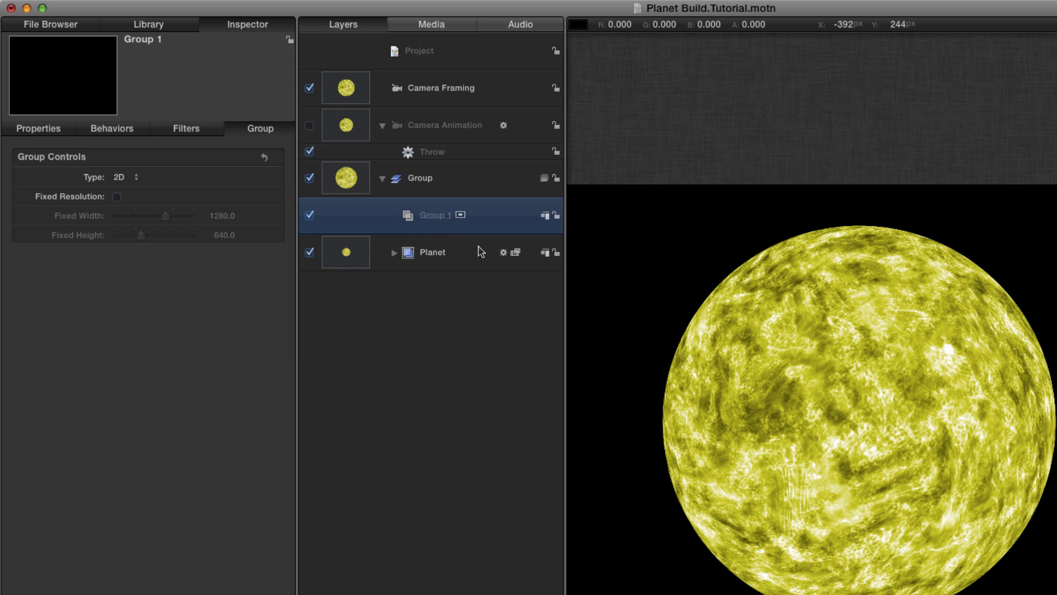
- Set the Circle tool's fill to a yellow sampled from the planet's surface, brightened with the colour picker's brightness control
{"action": "key", "text": "F7"}
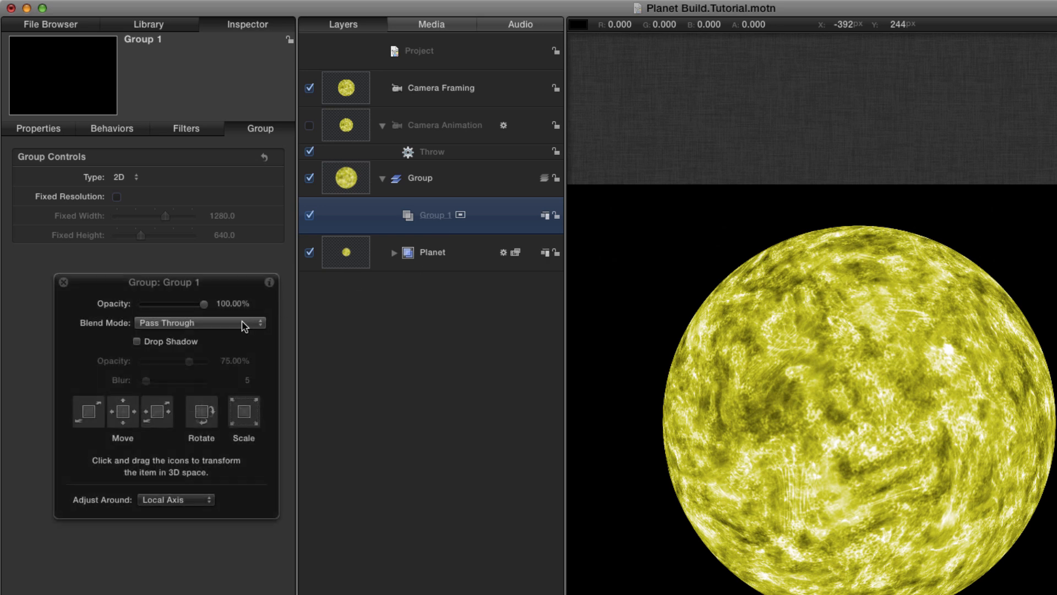
{"action": "mouse_move", "coordinate": [195, 287]}
{"action": "left_mouse_down"}
{"action": "mouse_move", "coordinate": [194, 302]}
{"action": "mouse_move", "coordinate": [185, 292]}
{"action": "left_mouse_up"}
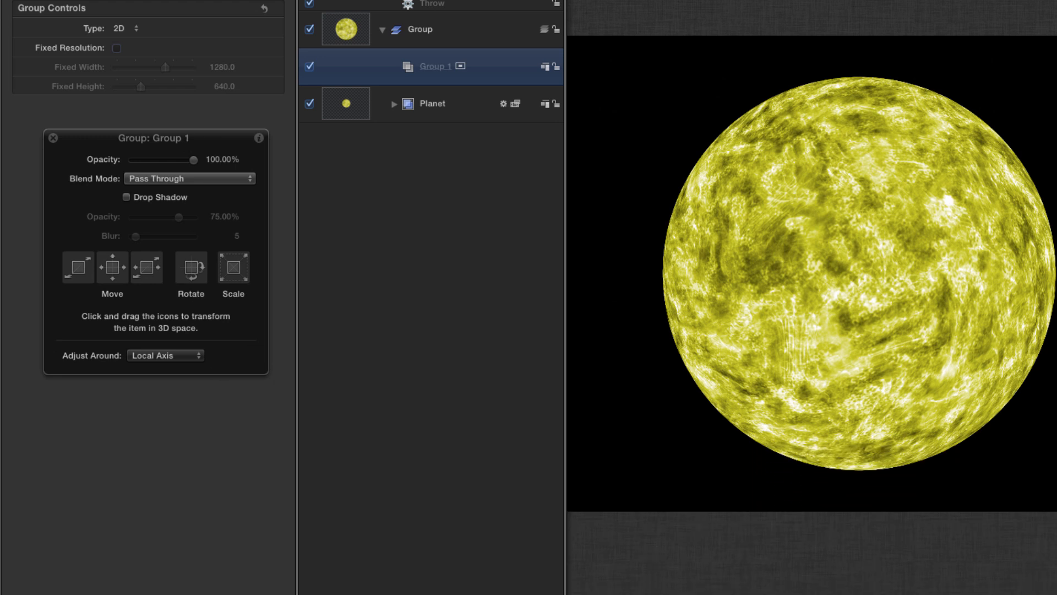
{"action": "left_click", "coordinate": [408, 558]}
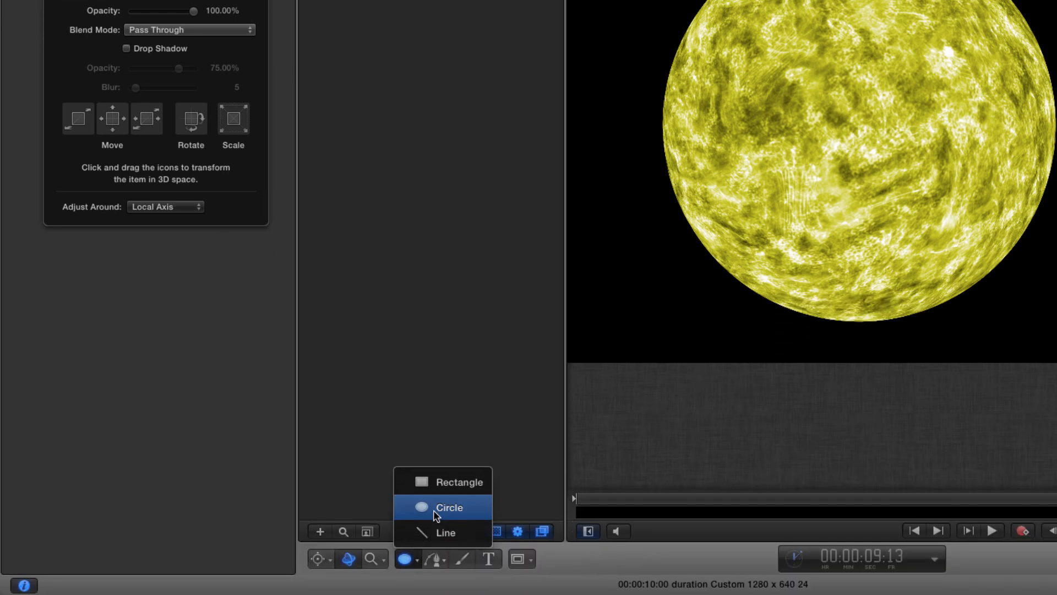
{"action": "left_click", "coordinate": [437, 515]}
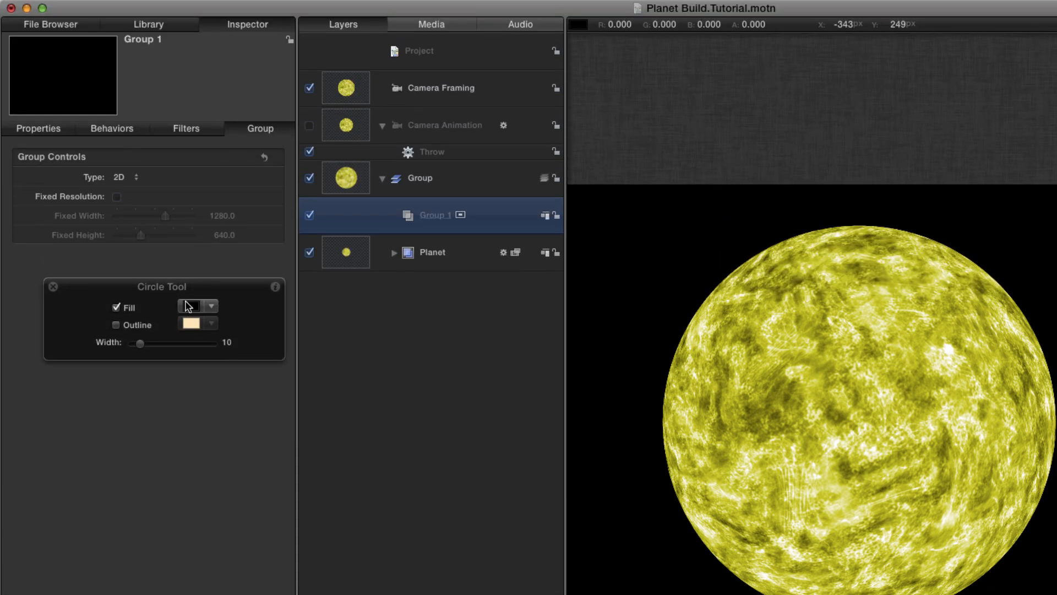
{"action": "left_click", "coordinate": [187, 306]}
{"action": "left_click", "coordinate": [50, 399]}
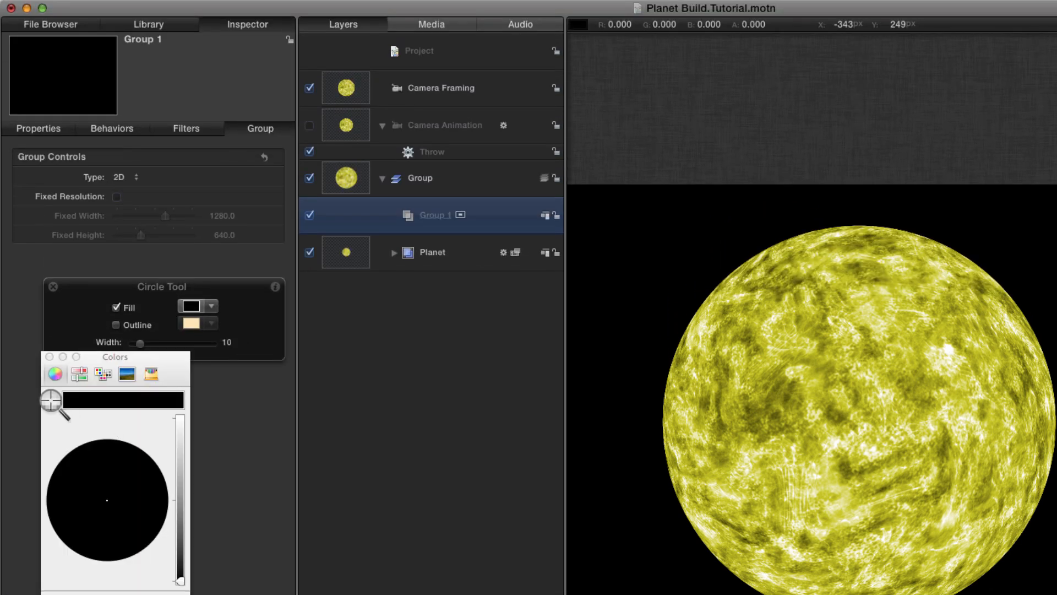
{"action": "left_click", "coordinate": [921, 249]}
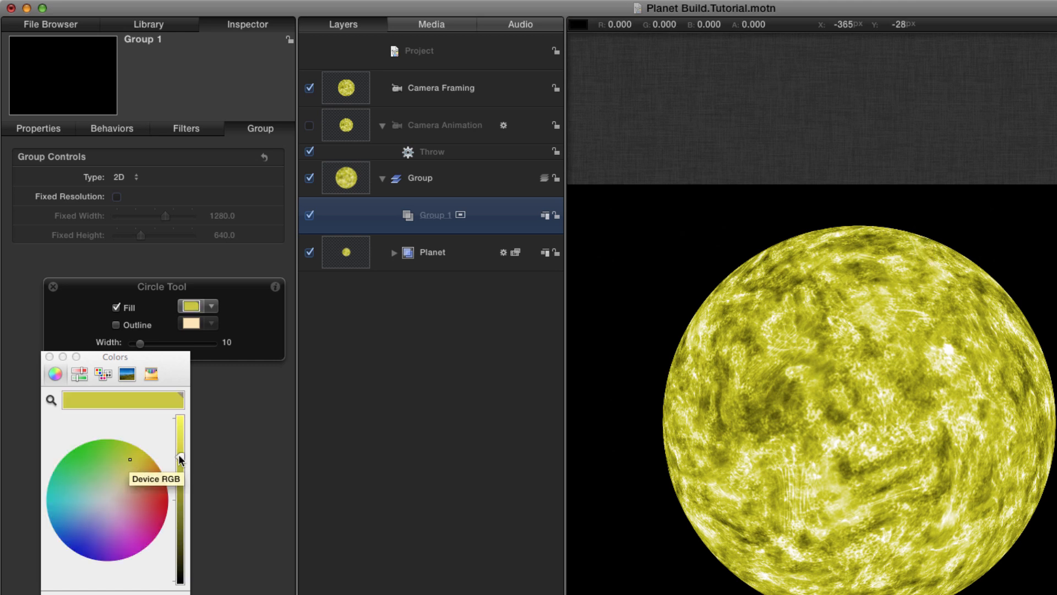
{"action": "left_click_drag", "start_coordinate": [180, 457], "coordinate": [182, 437]}
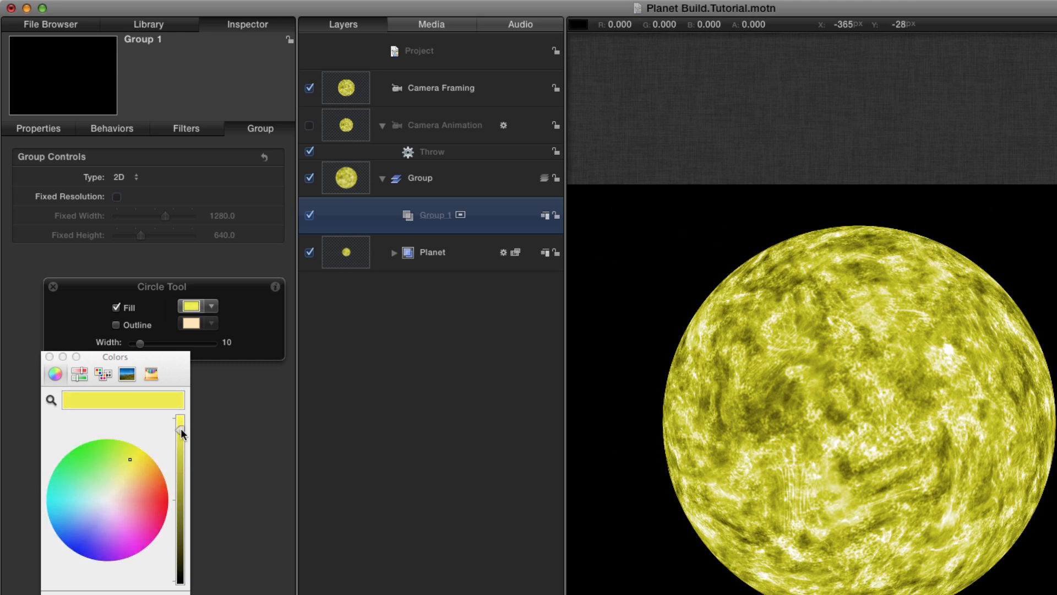
{"action": "left_click", "coordinate": [49, 356]}
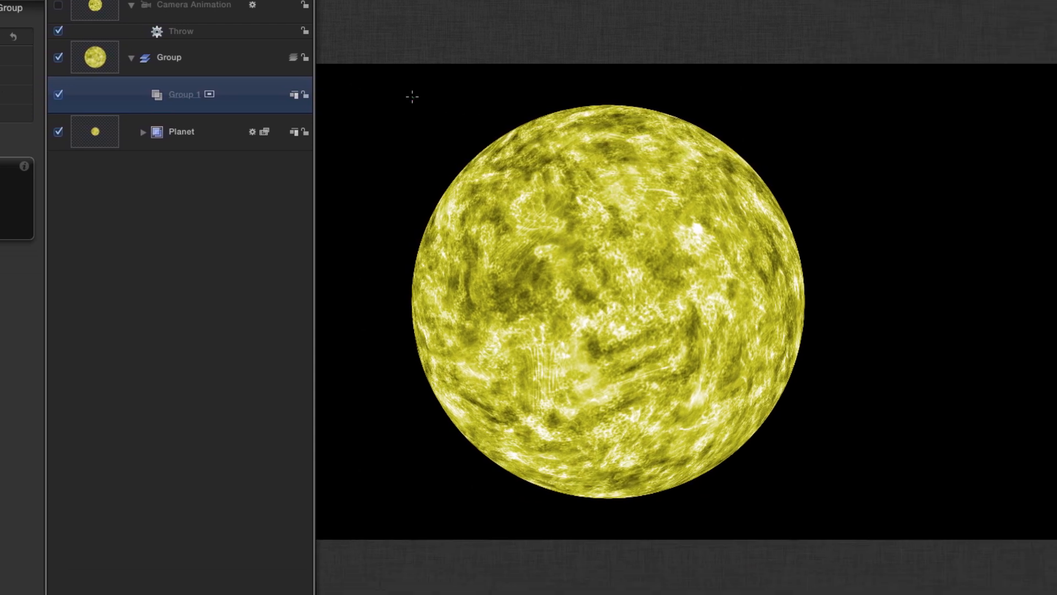
- Draw a filled circle covering the planet in the new group and reset its transform values to centre it
{"action": "left_click_drag", "start_coordinate": [551, 163], "coordinate": [951, 563]}
{"action": "left_click_drag", "start_coordinate": [782, 590], "coordinate": [780, 589]}
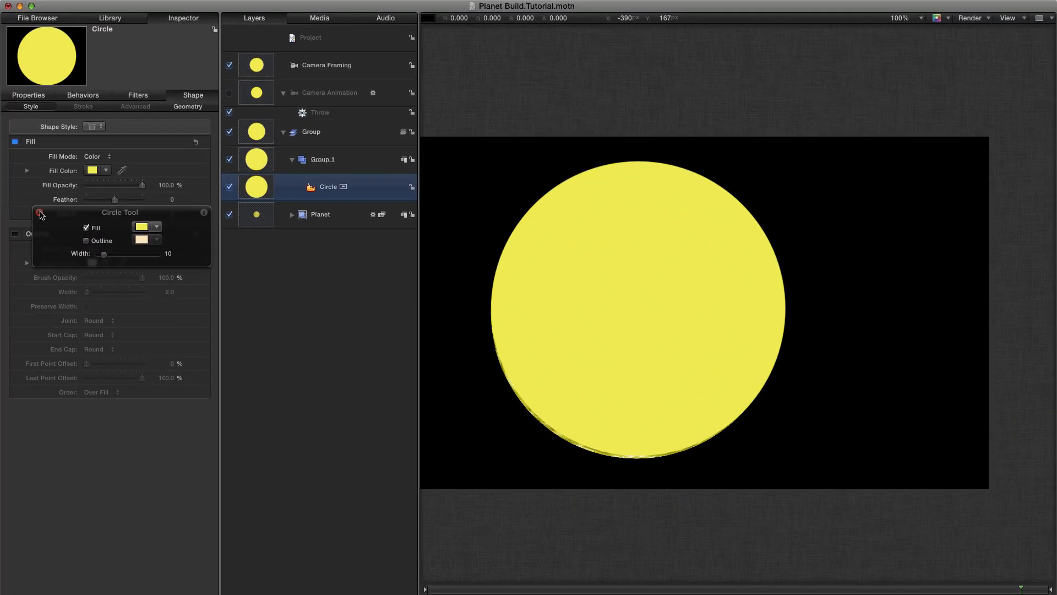
{"action": "left_click", "coordinate": [39, 213]}
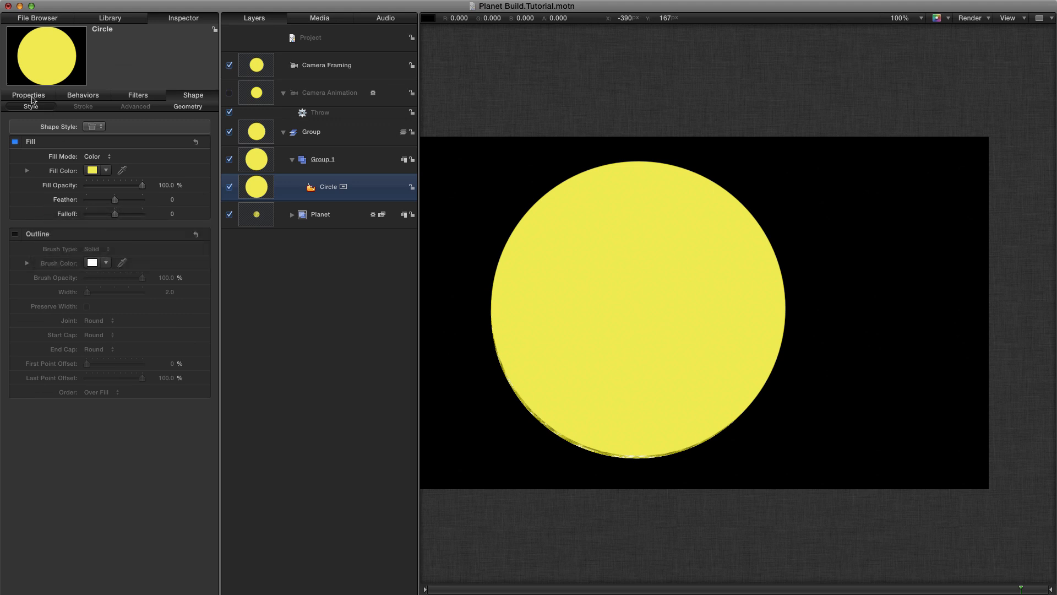
{"action": "left_click", "coordinate": [28, 95]}
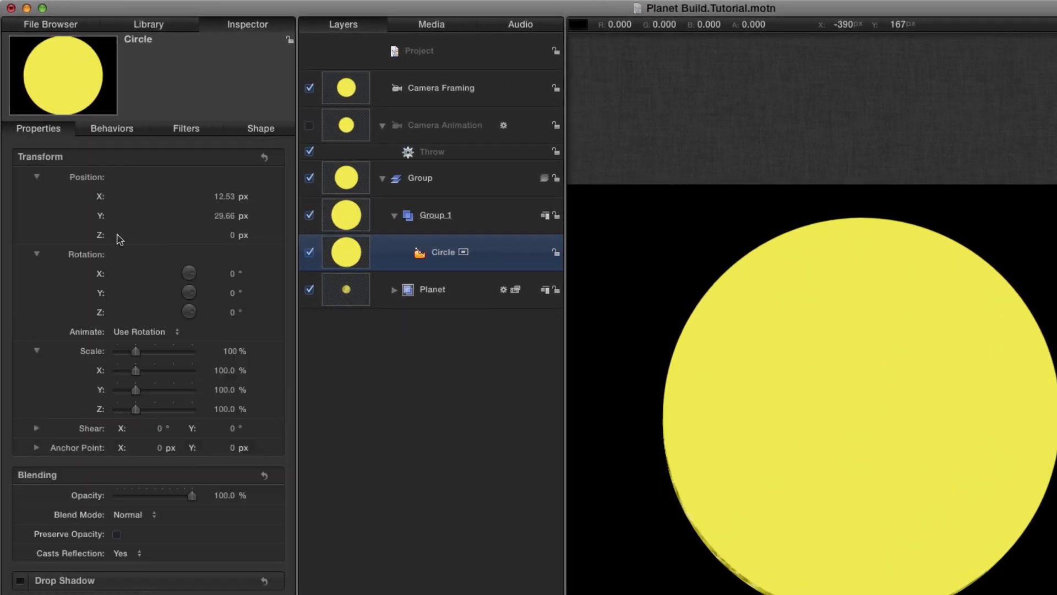
{"action": "left_click", "coordinate": [265, 158]}
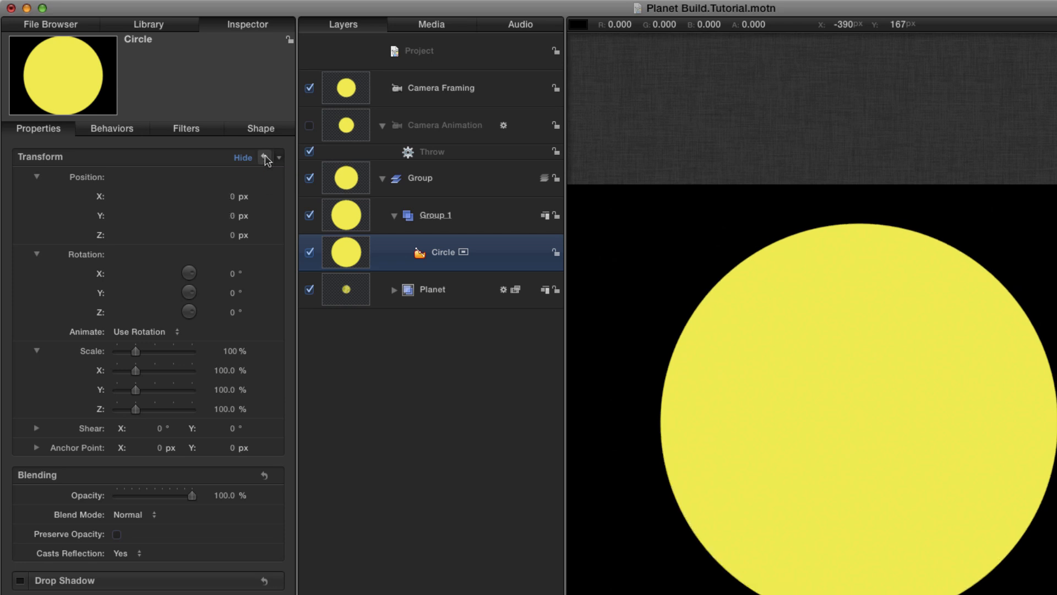
- Rename the circle layer as Tight and its parent group as Outer Glow
{"action": "double_click", "coordinate": [444, 252]}
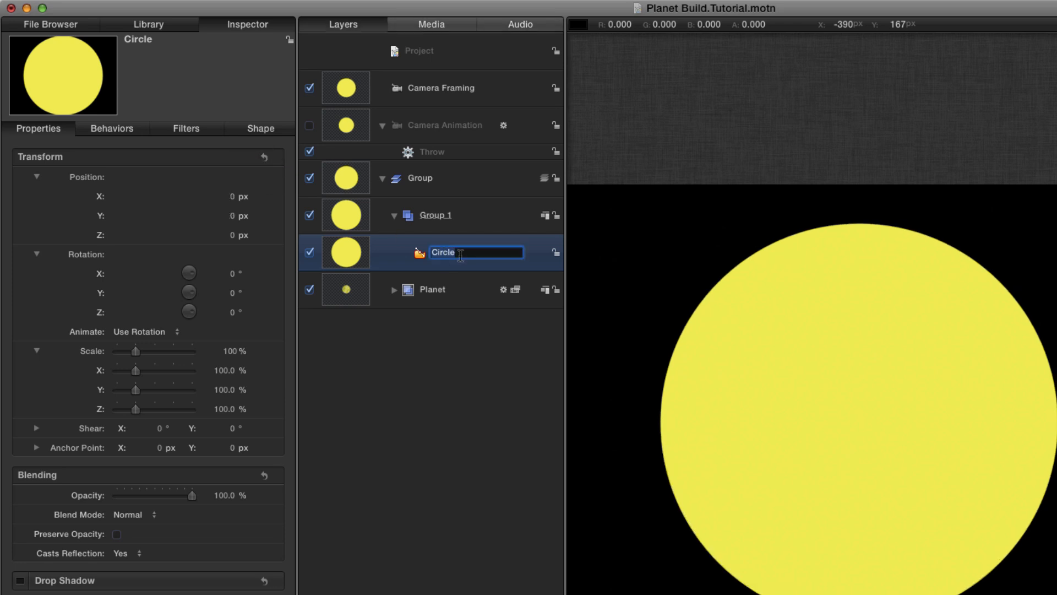
{"action": "type", "text": "Tight"}
{"action": "key", "text": "Return"}
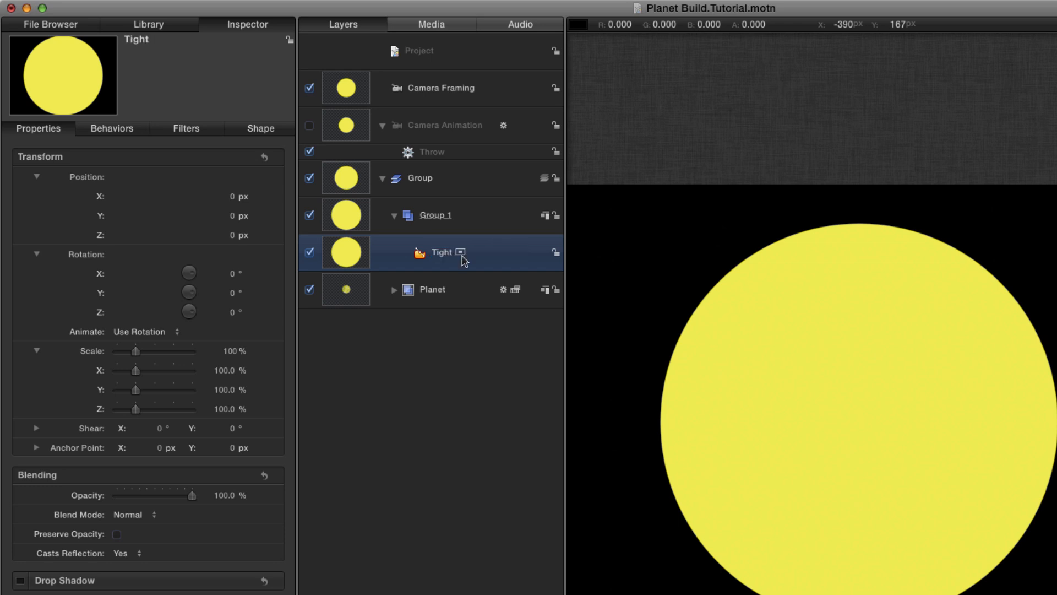
{"action": "double_click", "coordinate": [435, 215]}
{"action": "type", "text": "Outer"}
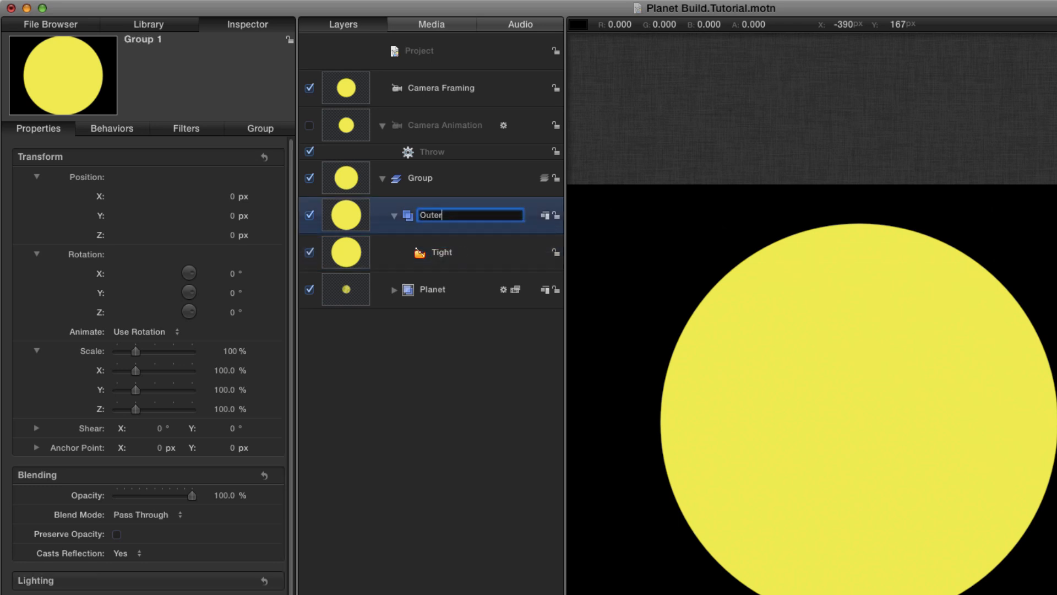
{"action": "type", "text": " Glow"}
{"action": "key", "text": "Return"}
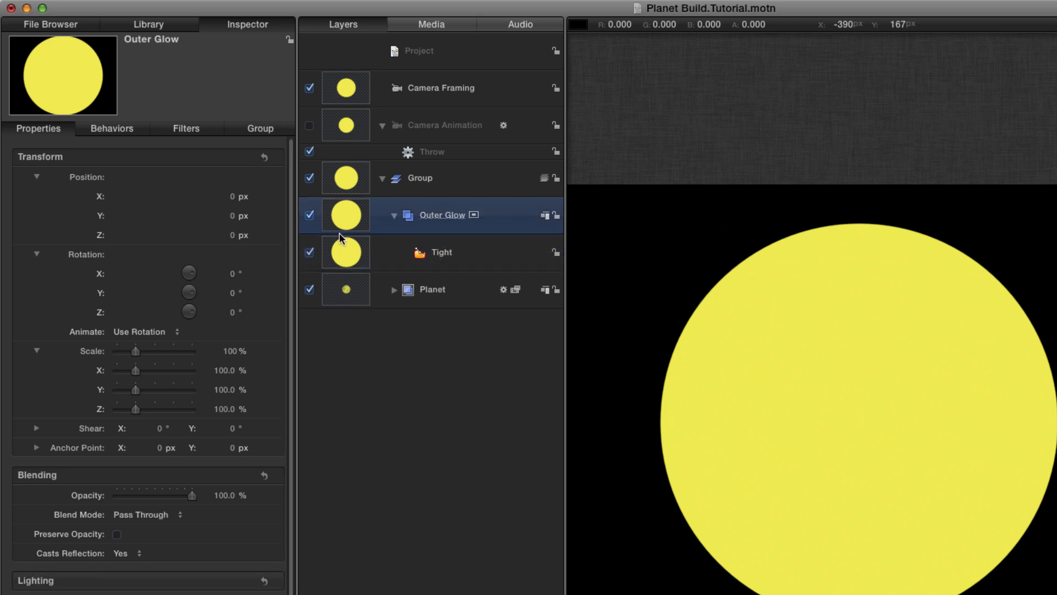
- Apply a Gaussian Blur filter to the Tight circle and set its amount to 150
{"action": "left_click", "coordinate": [341, 252]}
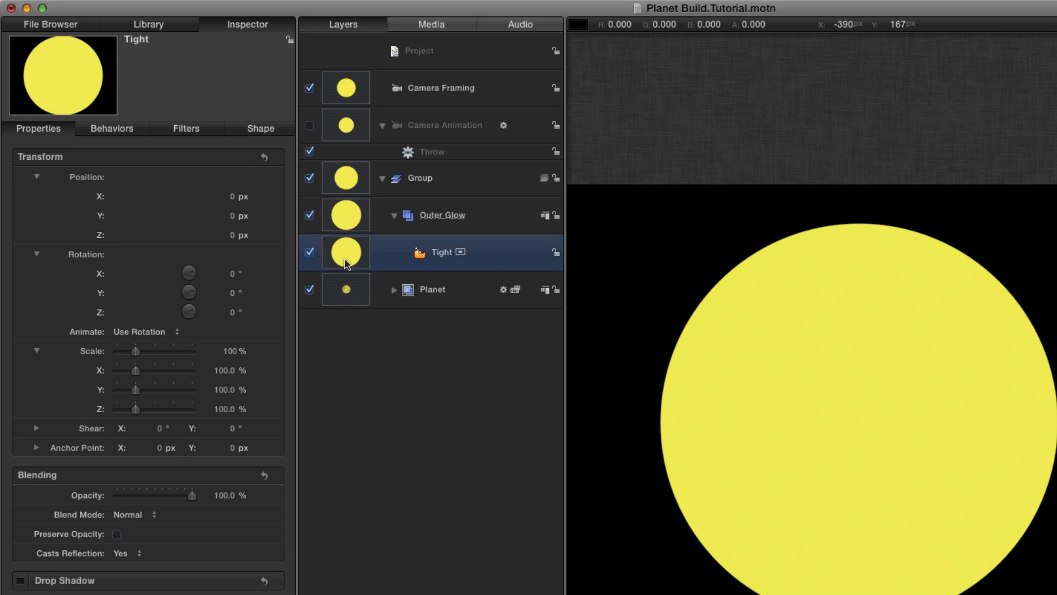
{"action": "left_click", "coordinate": [147, 24]}
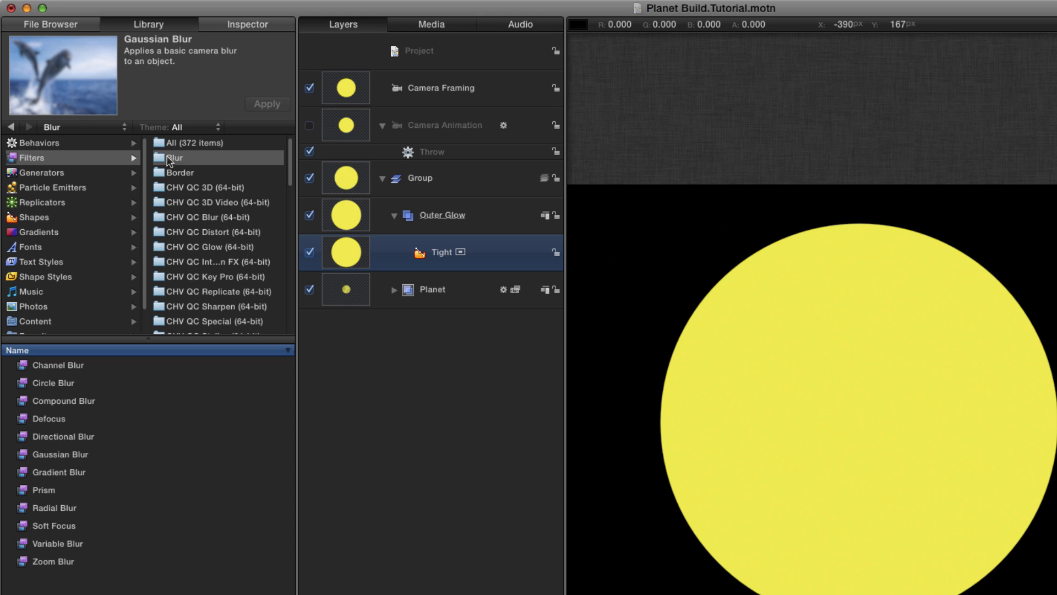
{"action": "left_click_drag", "start_coordinate": [22, 456], "coordinate": [346, 249]}
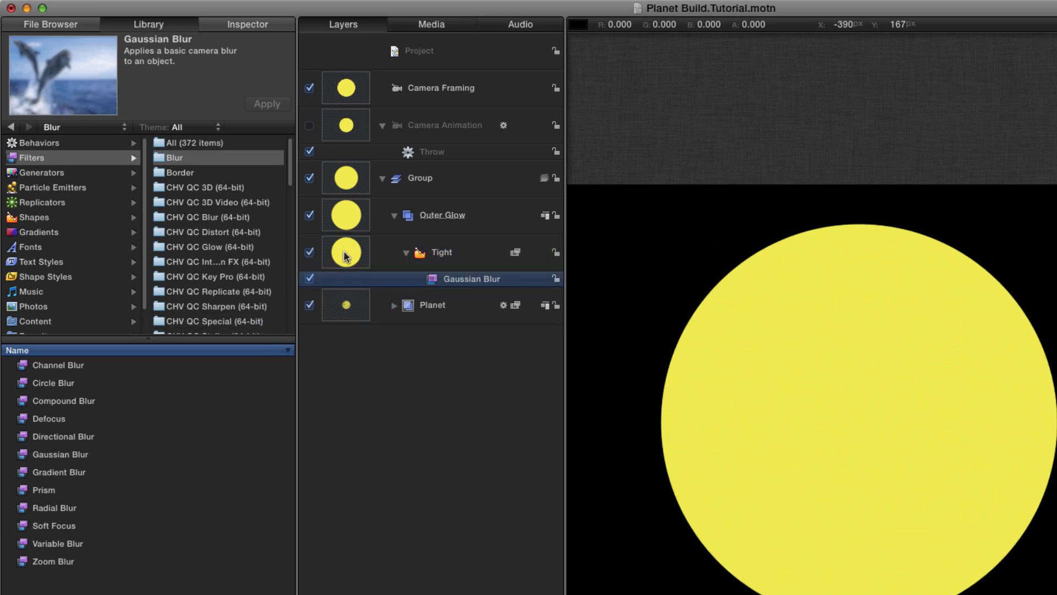
{"action": "left_click", "coordinate": [258, 27]}
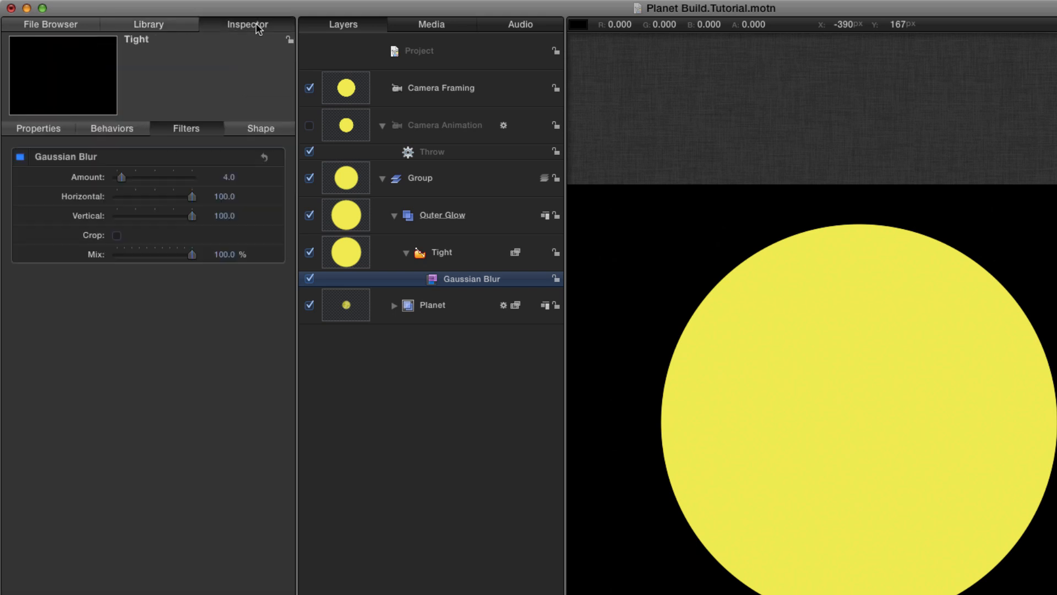
{"action": "left_click", "coordinate": [229, 177]}
{"action": "type", "text": "1"}
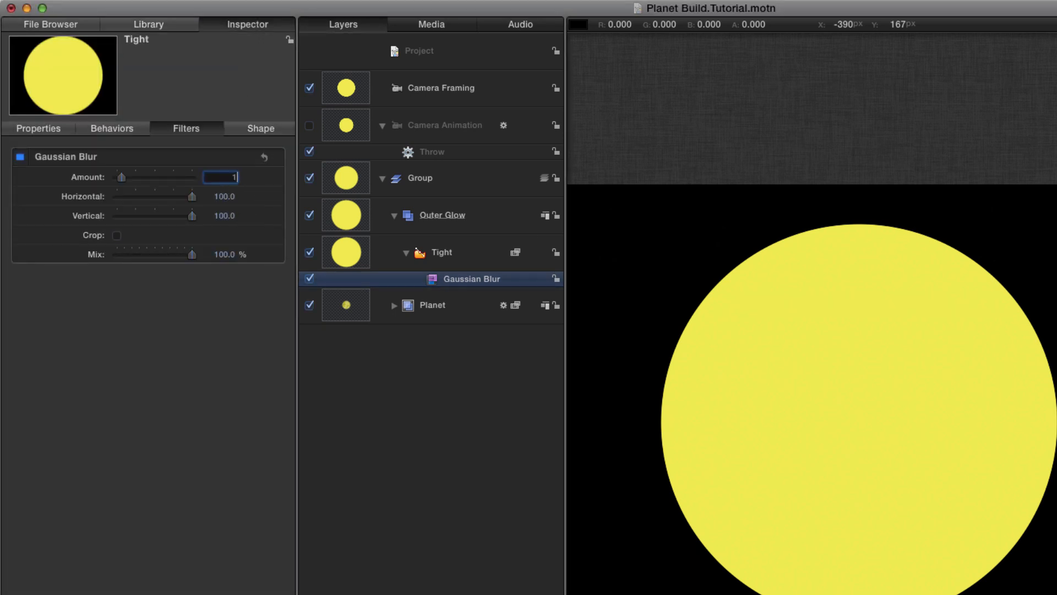
{"action": "type", "text": "50"}
{"action": "key", "text": "Return"}
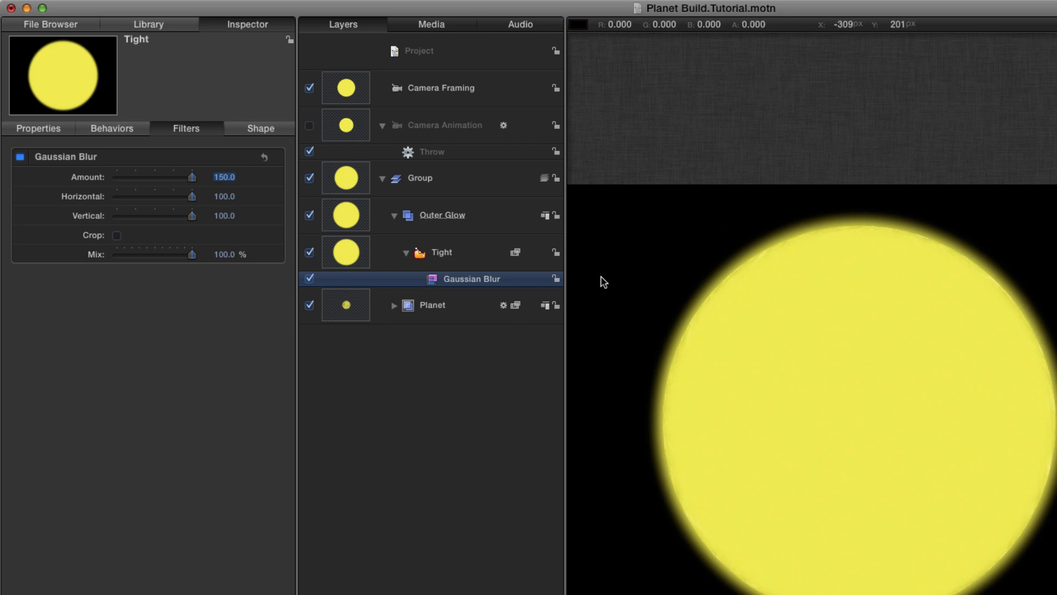
- Move the Outer Glow group below Planet in the layer order and set the Tight circle's blend mode to Add
{"action": "left_click", "coordinate": [347, 215]}
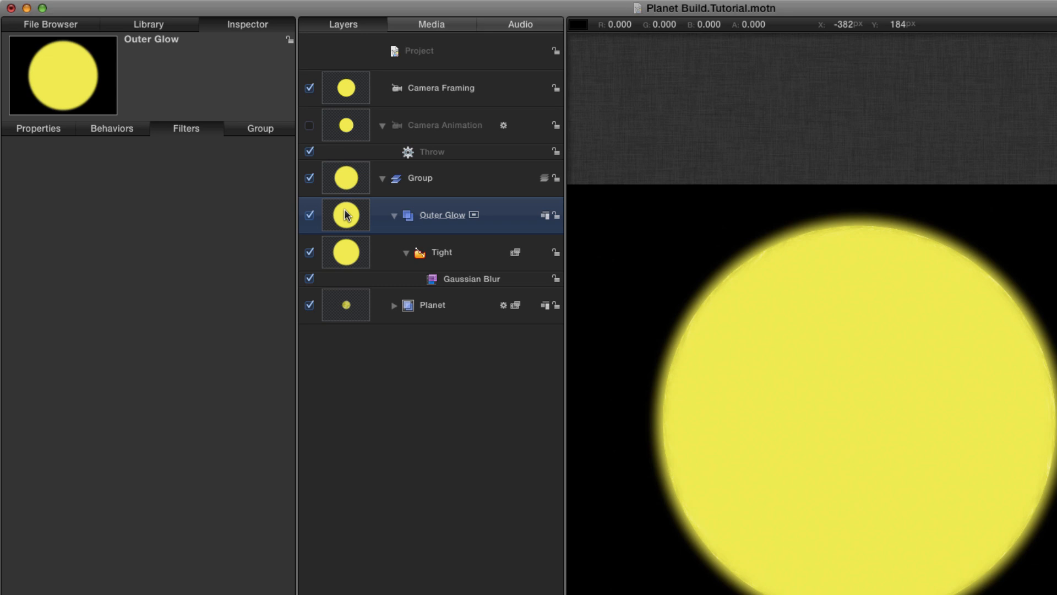
{"action": "key", "text": "super+bracketleft"}
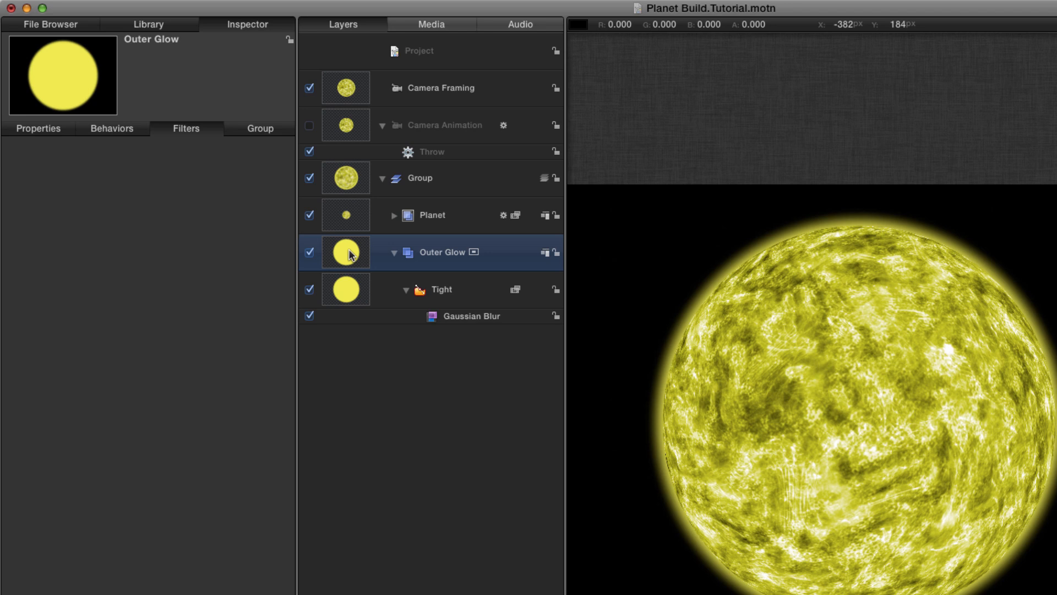
{"action": "left_click", "coordinate": [41, 131]}
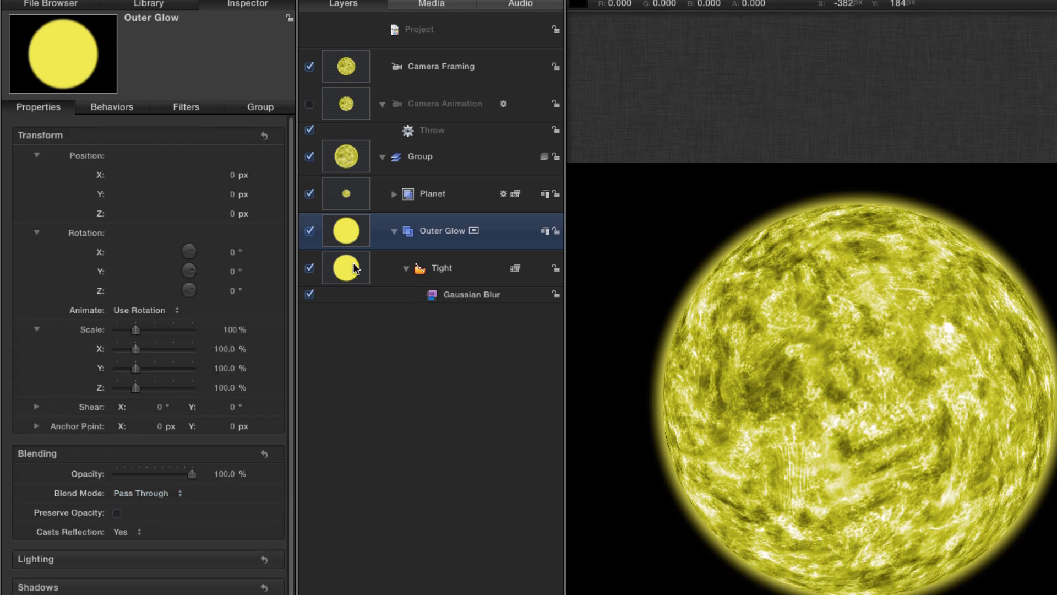
{"action": "left_click", "coordinate": [353, 288]}
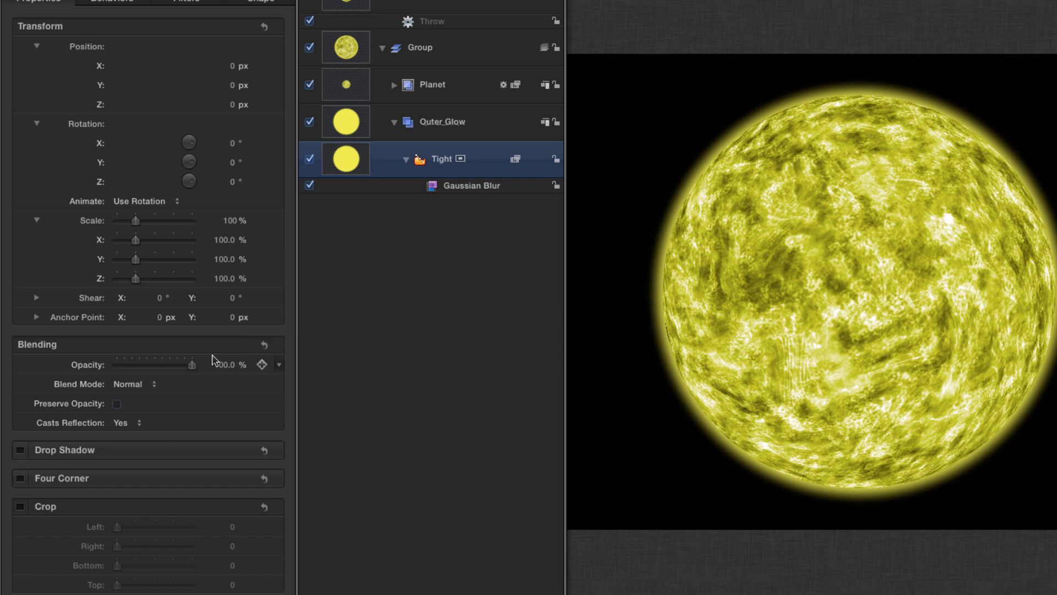
{"action": "left_click", "coordinate": [136, 384]}
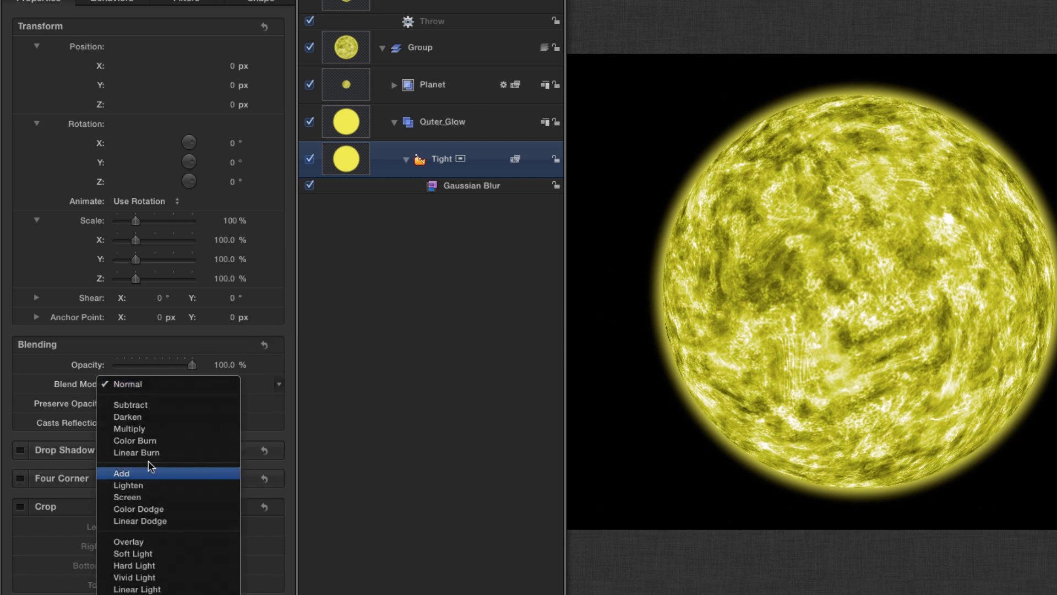
{"action": "left_click", "coordinate": [148, 471]}
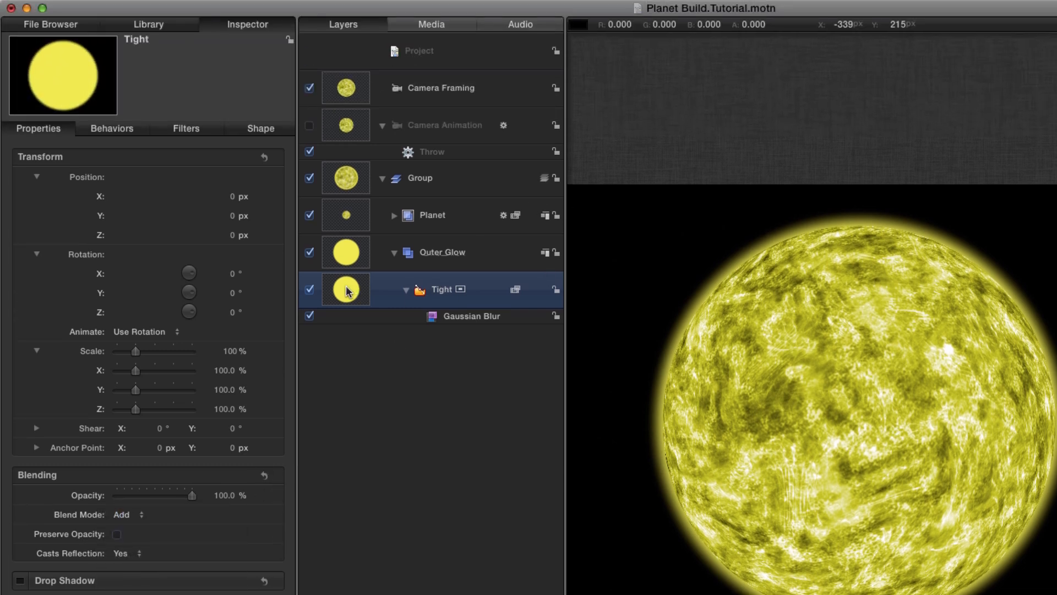
- Duplicate the Tight circle under the name Medium and place the copy below Tight in the Outer Glow group
{"action": "key", "text": "super+d"}
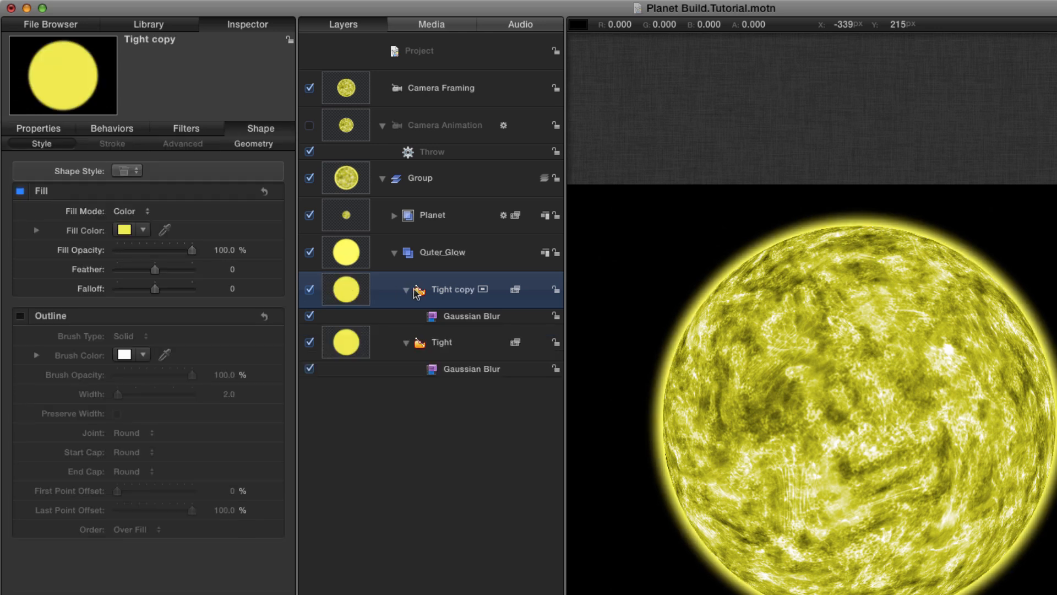
{"action": "double_click", "coordinate": [447, 289]}
{"action": "left_click_drag", "start_coordinate": [490, 289], "coordinate": [431, 289]}
{"action": "type", "text": "Medium"}
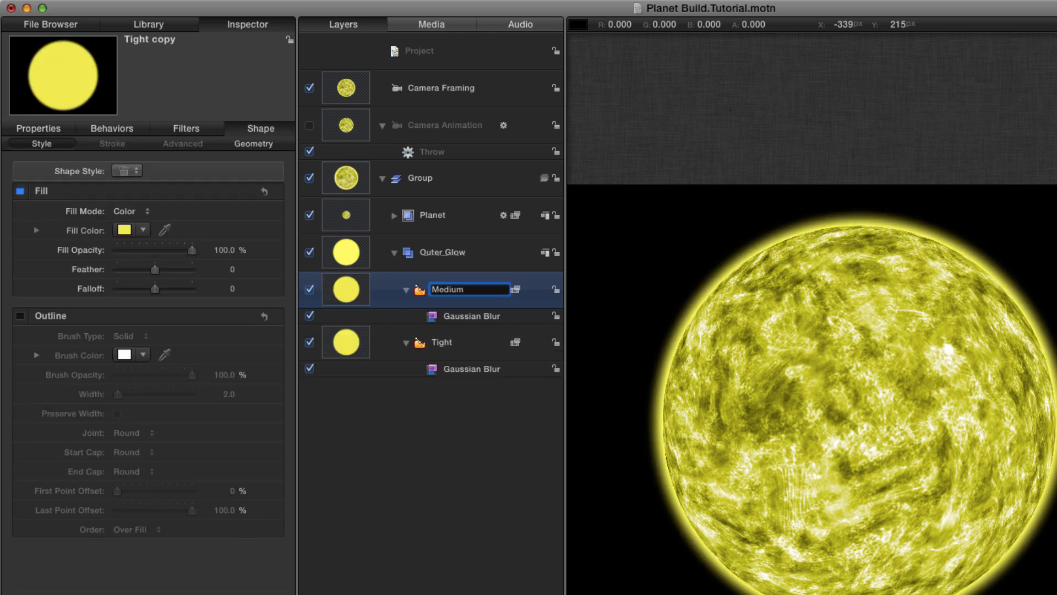
{"action": "key", "text": "Return"}
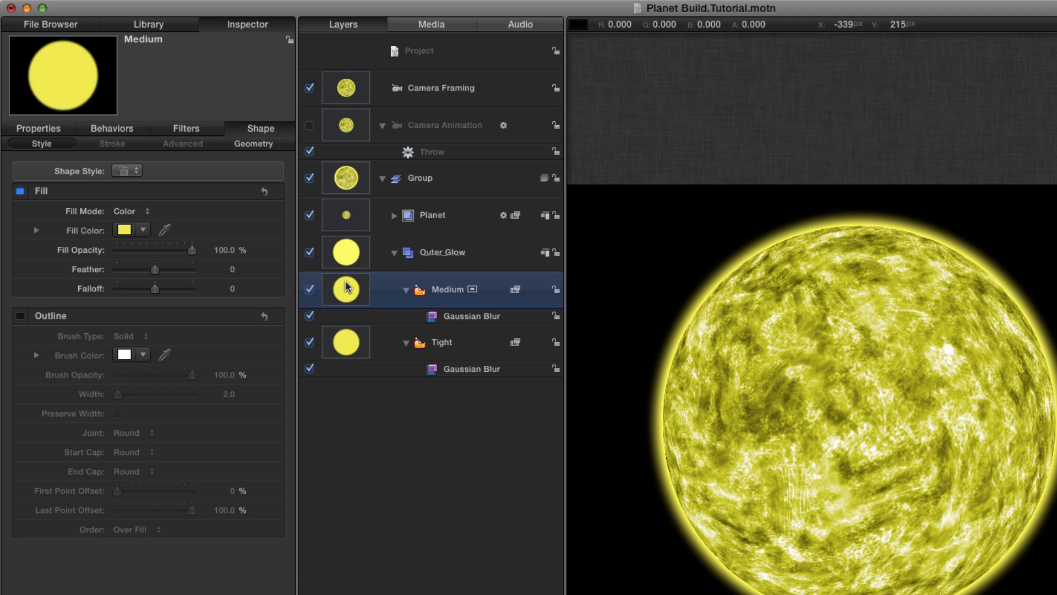
{"action": "key", "text": "super+bracketleft"}
{"action": "key", "text": "super+Tab"}
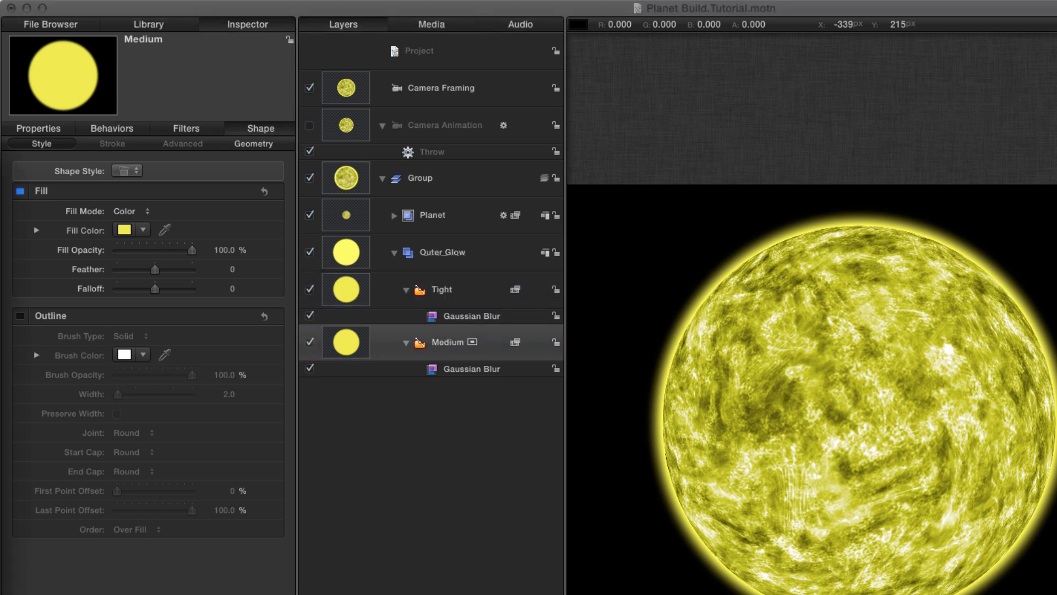
- Set the Gaussian Blur amount on the Medium circle to 300
{"action": "left_click", "coordinate": [455, 373]}
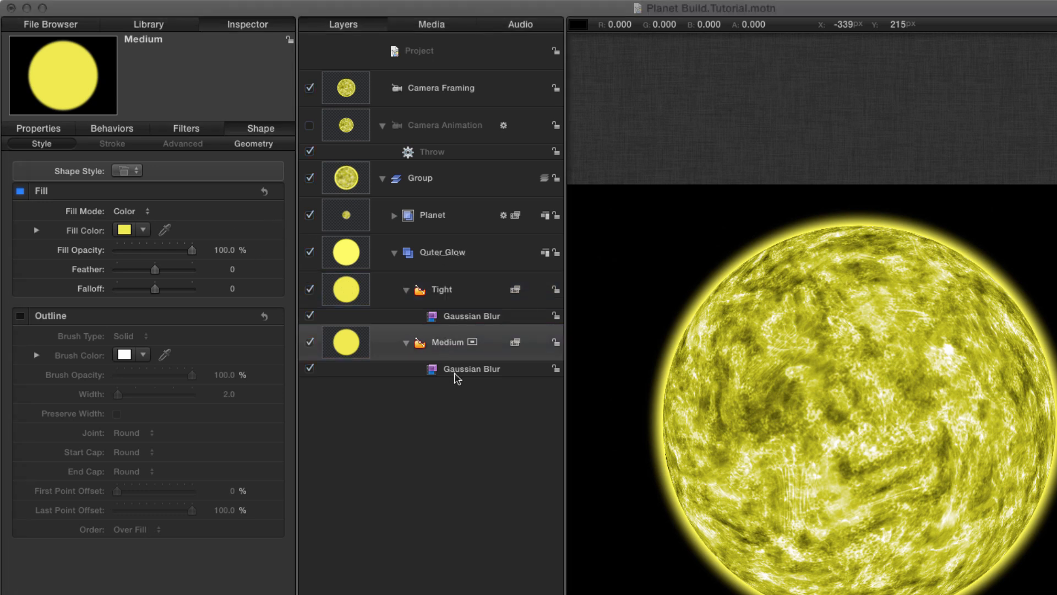
{"action": "left_click", "coordinate": [186, 129]}
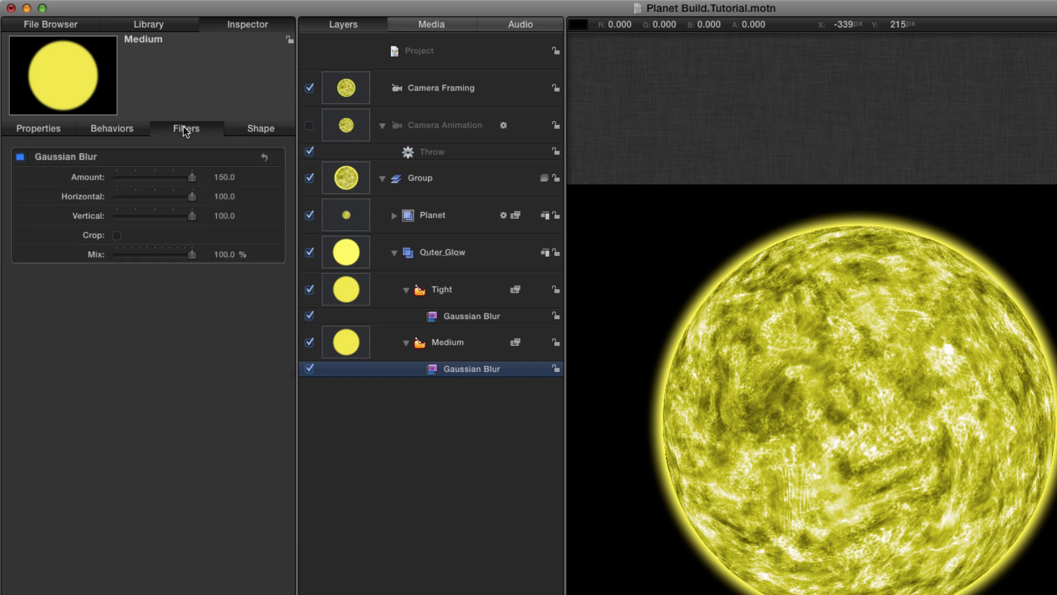
{"action": "left_click", "coordinate": [223, 177]}
{"action": "type", "text": "3"}
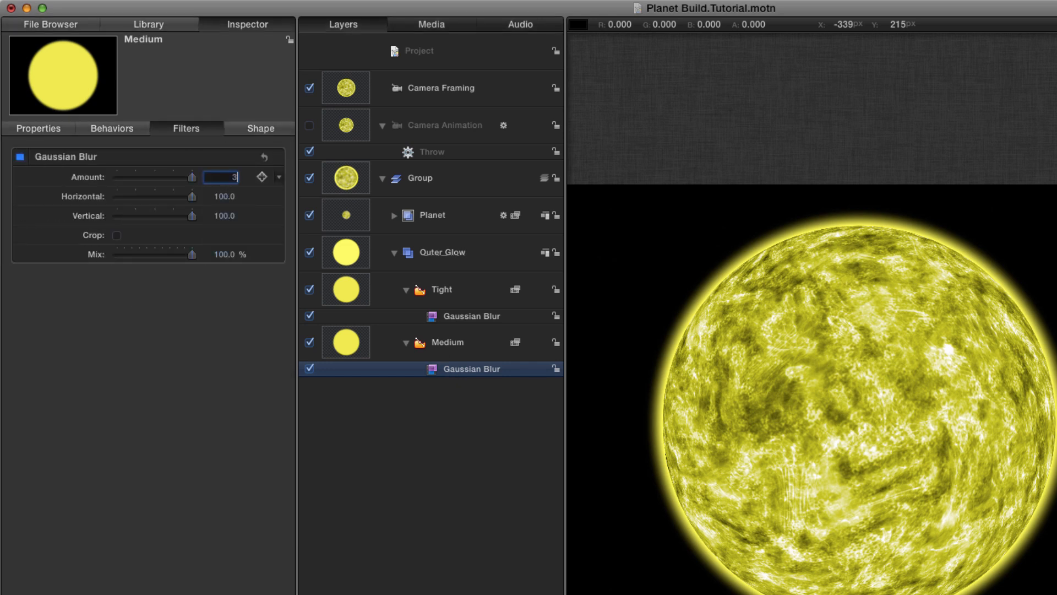
{"action": "type", "text": "00"}
{"action": "key", "text": "Return"}
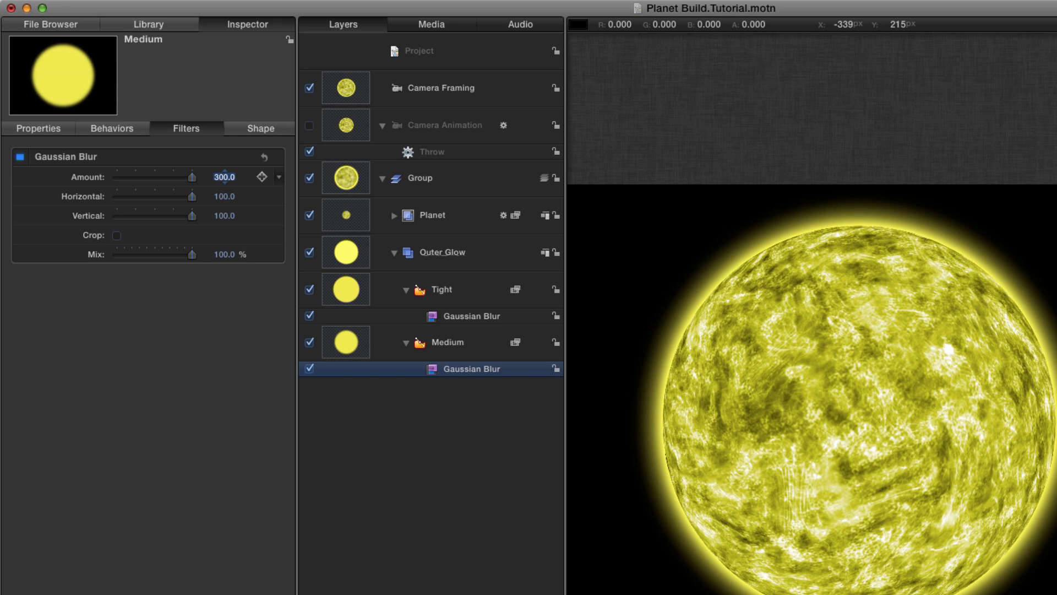
- Scale the Medium circle uniformly to 105%
{"action": "left_click", "coordinate": [34, 130]}
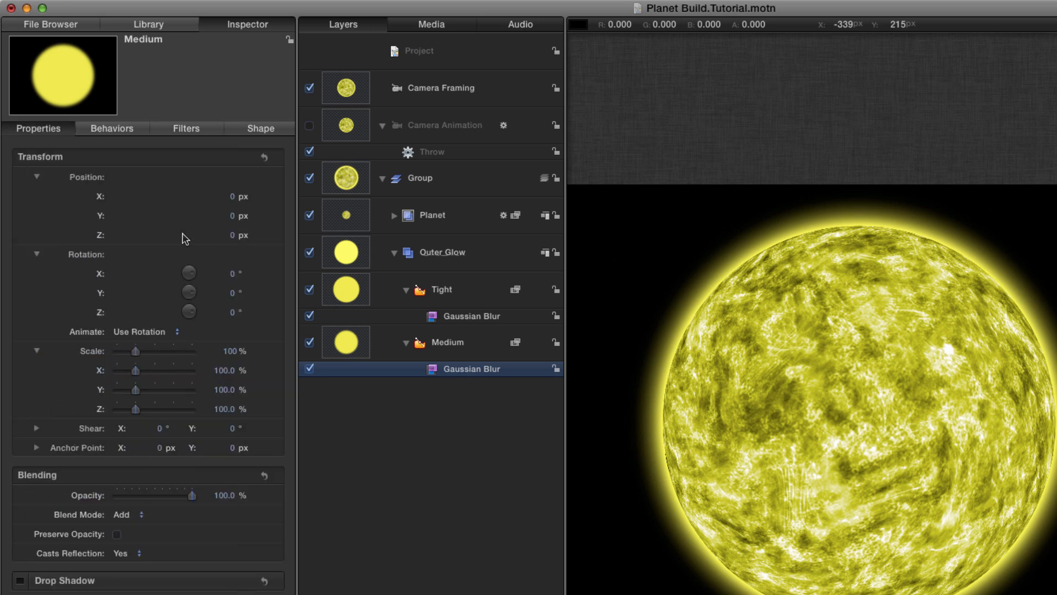
{"action": "left_click_drag", "start_coordinate": [230, 351], "coordinate": [231, 352]}
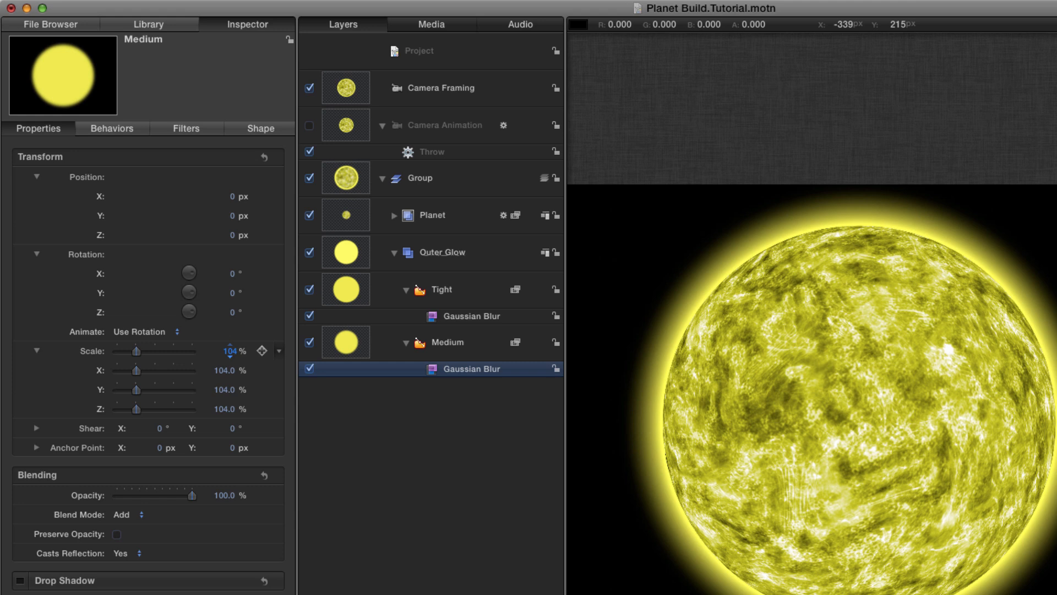
{"action": "double_click", "coordinate": [230, 352]}
{"action": "type", "text": "105"}
{"action": "key", "text": "Return"}
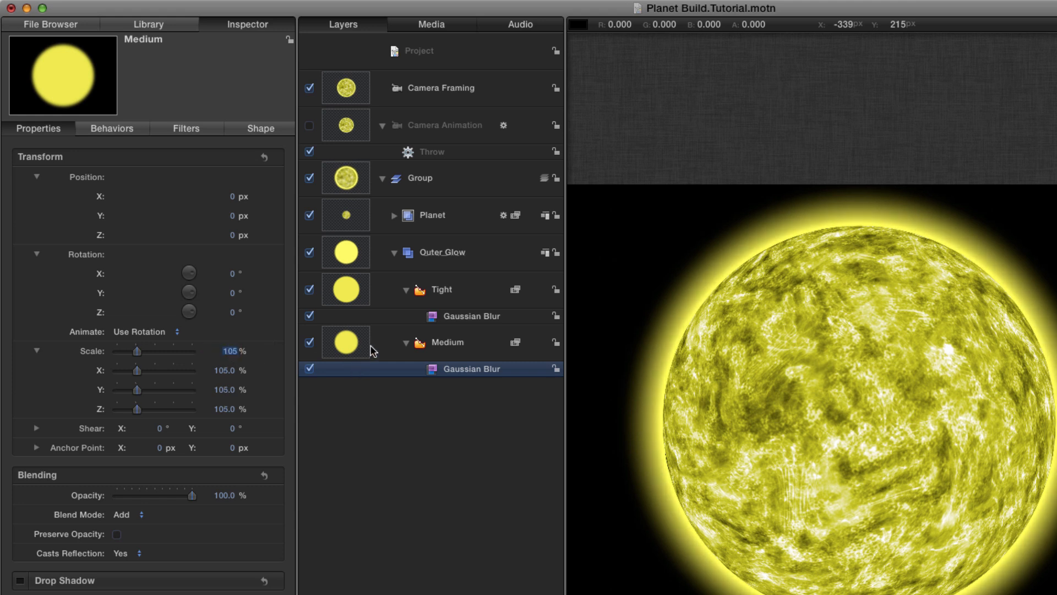
- Duplicate the Medium circle under the name Large and place the copy below Medium in the Outer Glow group
{"action": "left_click", "coordinate": [347, 340]}
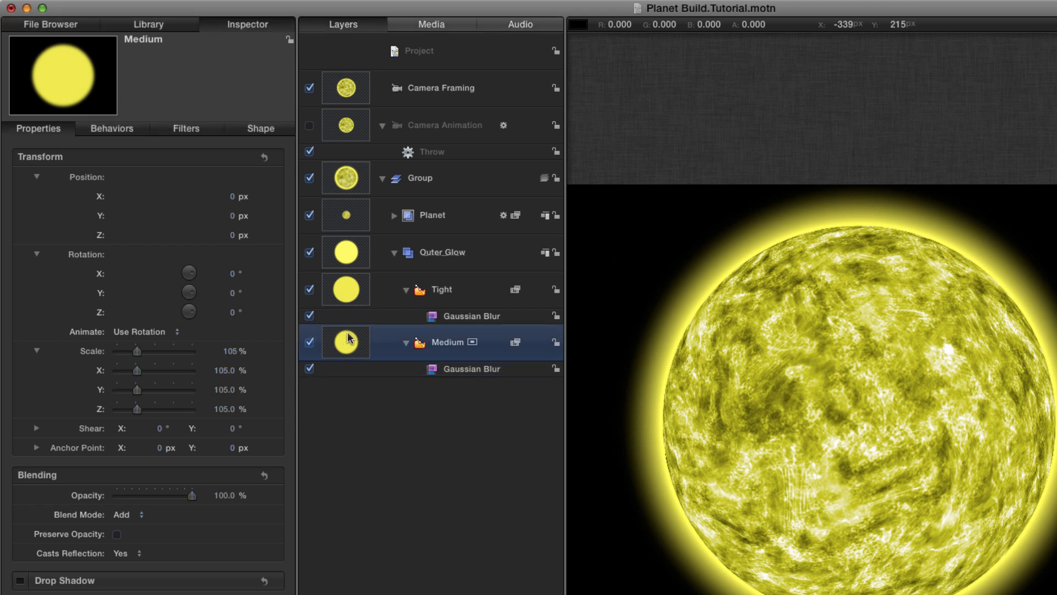
{"action": "key", "text": "super+d"}
{"action": "double_click", "coordinate": [452, 342]}
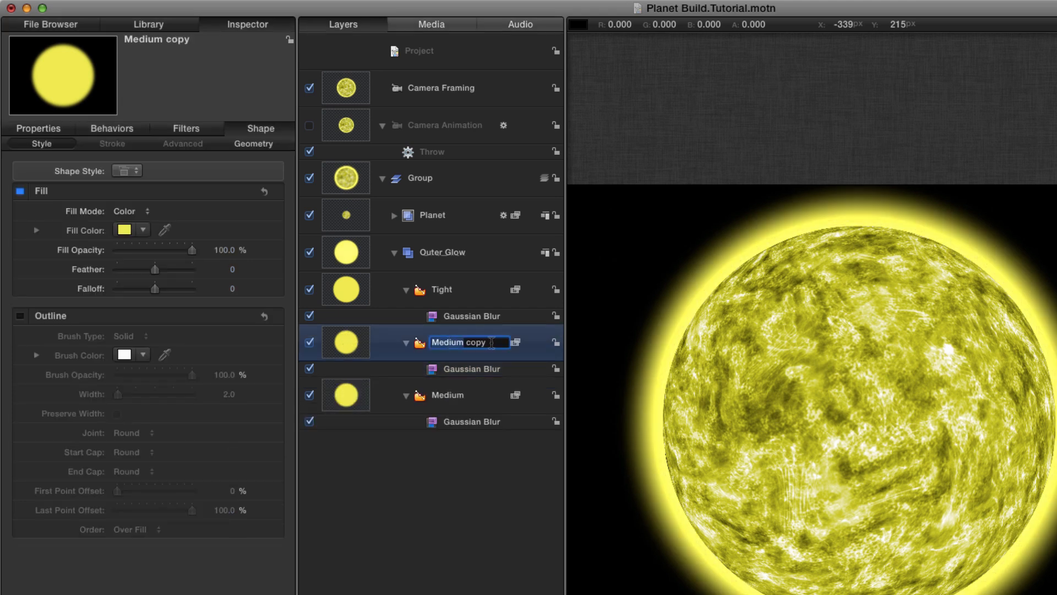
{"action": "type", "text": "Large"}
{"action": "key", "text": "Return"}
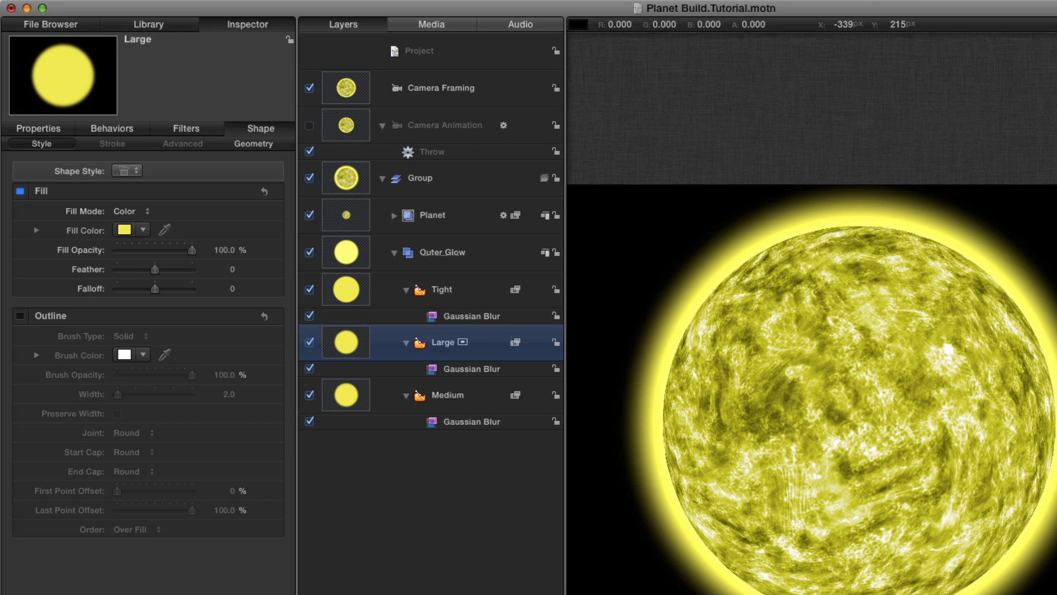
{"action": "key", "text": "super+bracketleft"}
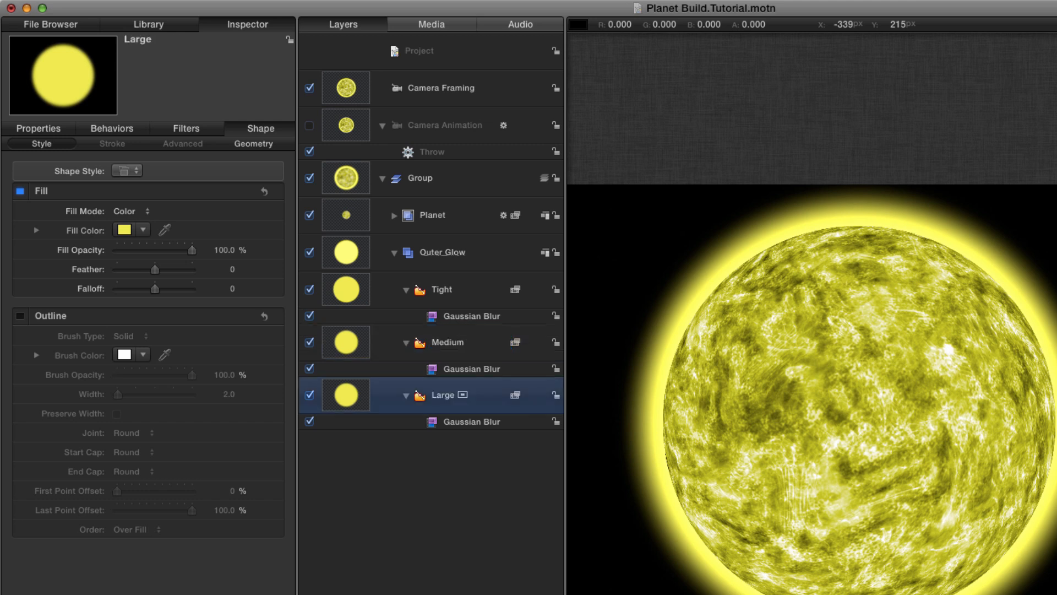
- Set the Gaussian Blur amount on the Large circle to 600
{"action": "left_click", "coordinate": [502, 424]}
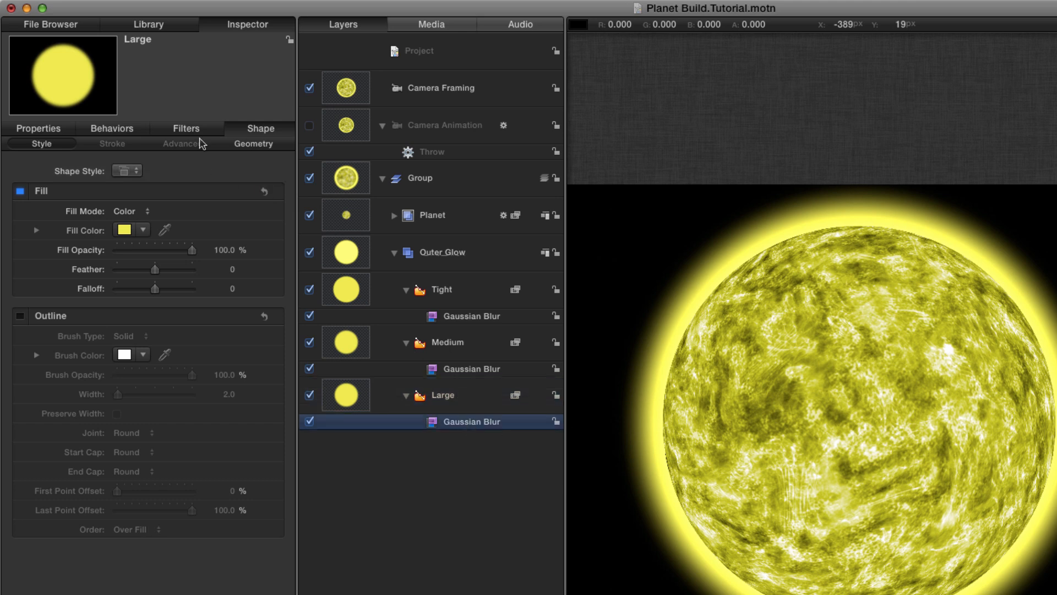
{"action": "left_click", "coordinate": [186, 130]}
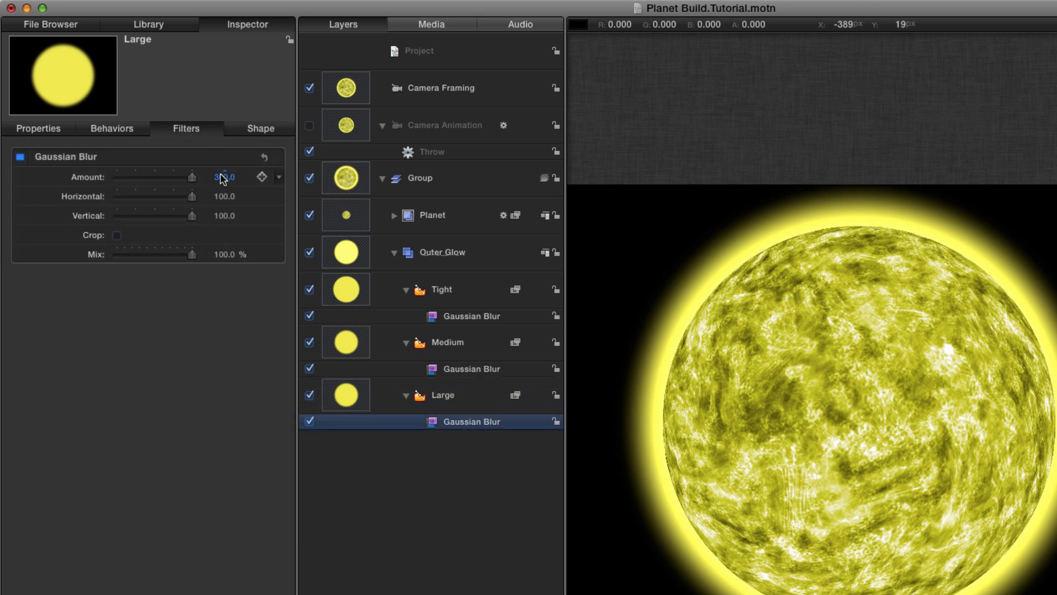
{"action": "double_click", "coordinate": [226, 178]}
{"action": "type", "text": "600"}
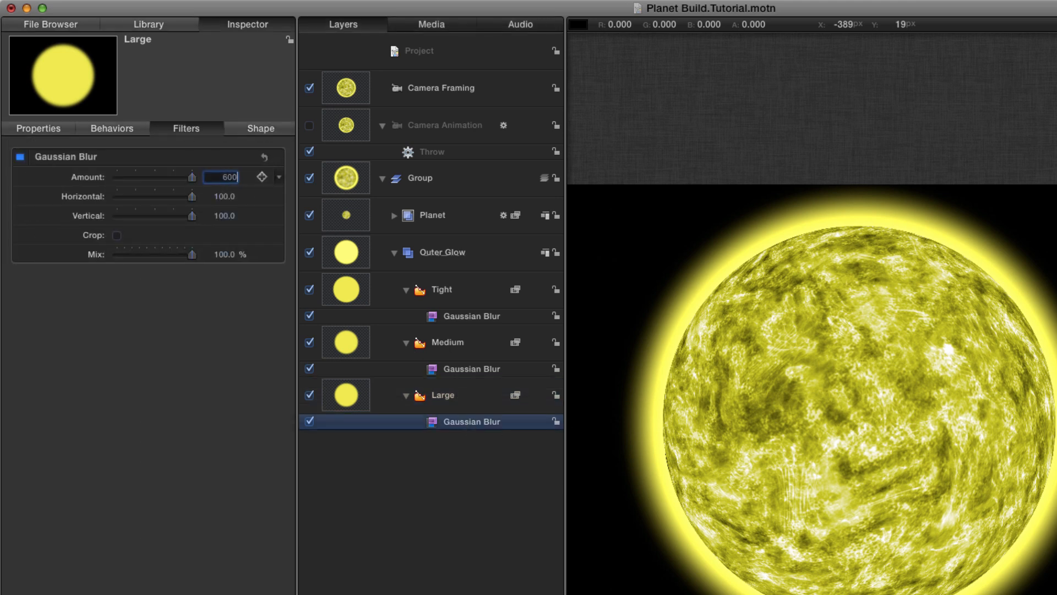
{"action": "key", "text": "Return"}
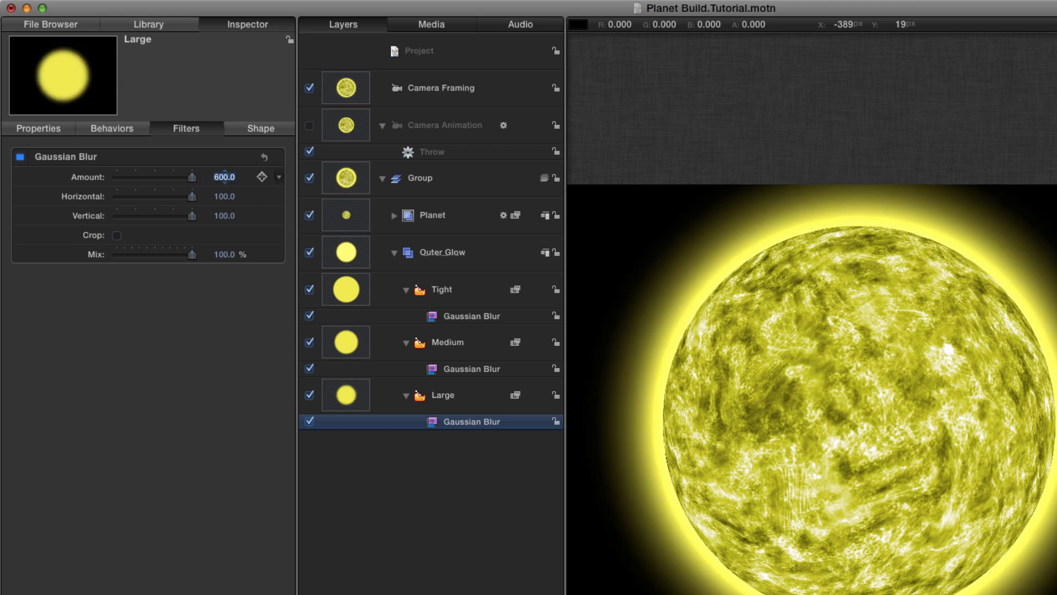
- Scale the Large circle uniformly to 110%
{"action": "left_click", "coordinate": [41, 128]}
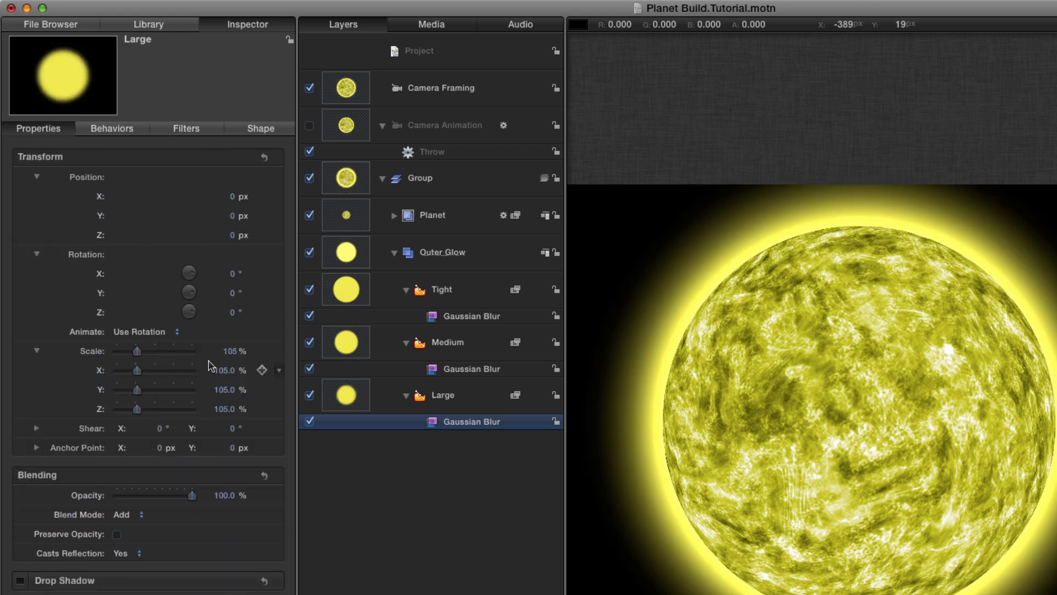
{"action": "left_click", "coordinate": [231, 351]}
{"action": "type", "text": "1"}
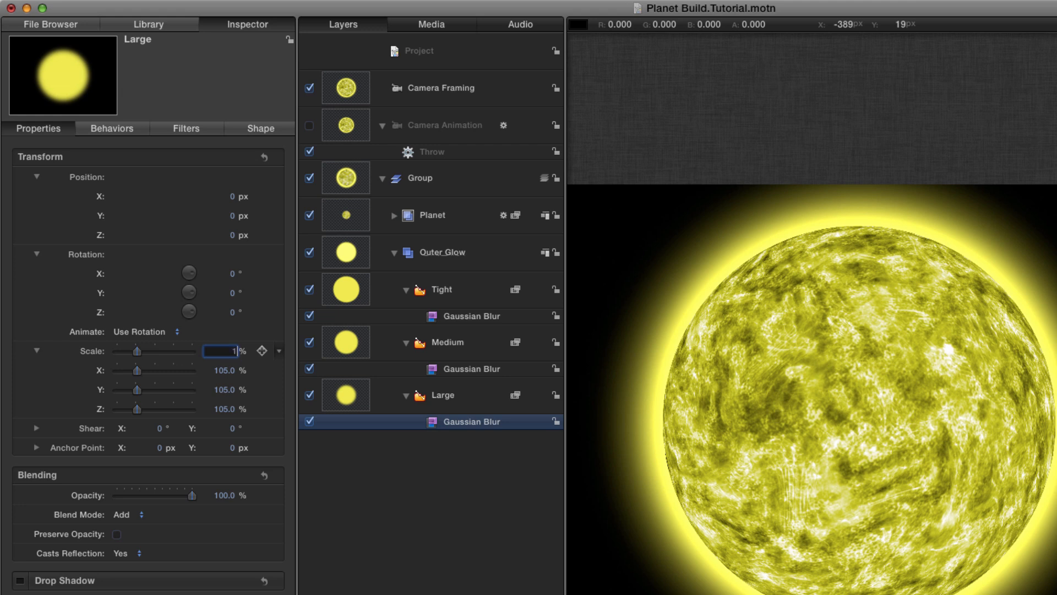
{"action": "type", "text": "10"}
{"action": "key", "text": "Return"}
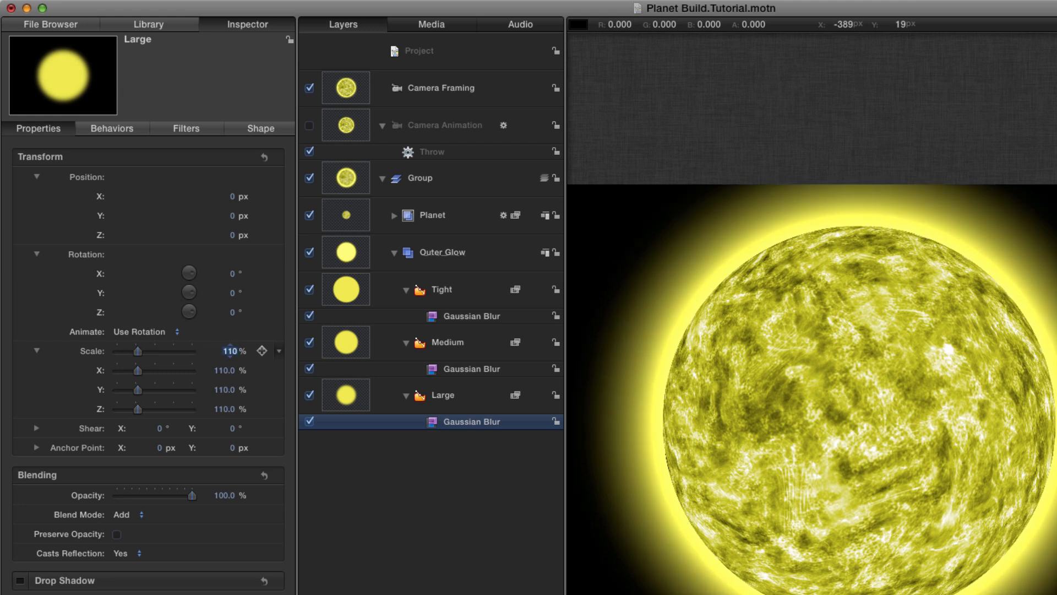
- Change the Large circle's fill color to orange
{"action": "left_click", "coordinate": [340, 398]}
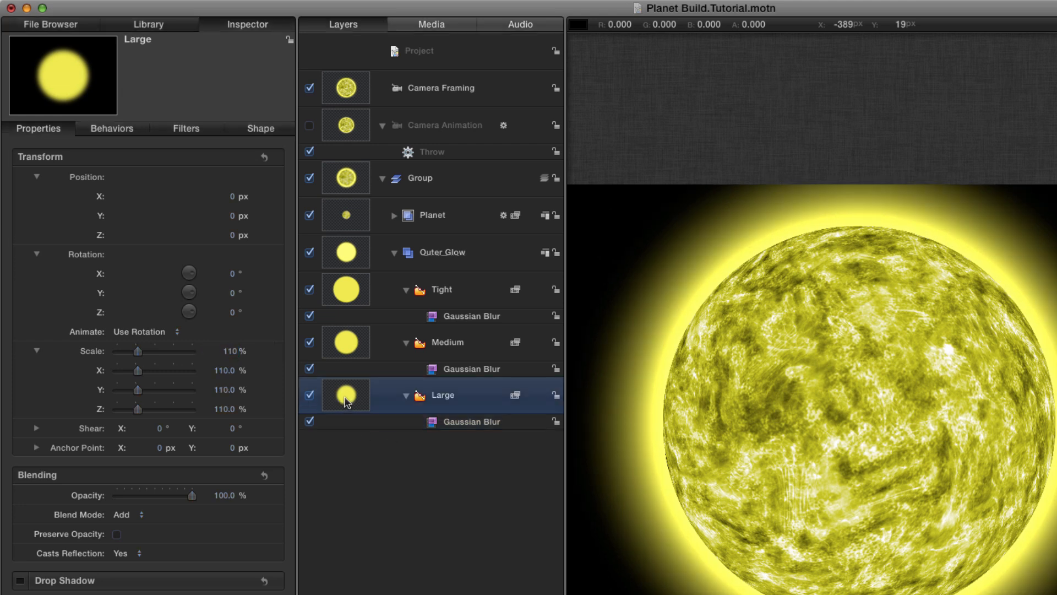
{"action": "left_click", "coordinate": [261, 132]}
{"action": "left_click", "coordinate": [123, 231]}
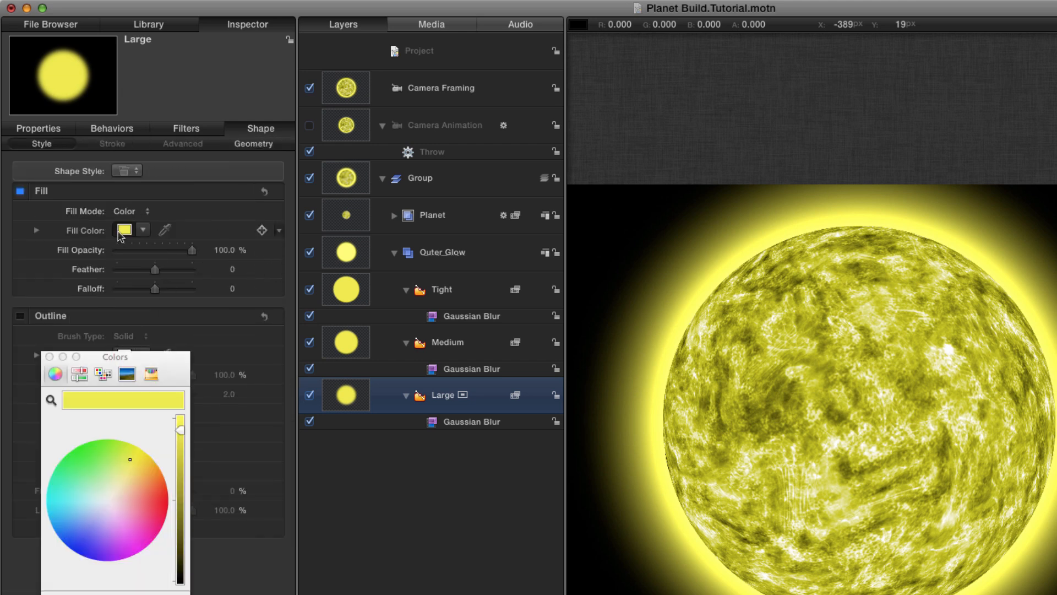
{"action": "left_click_drag", "start_coordinate": [131, 460], "coordinate": [159, 468]}
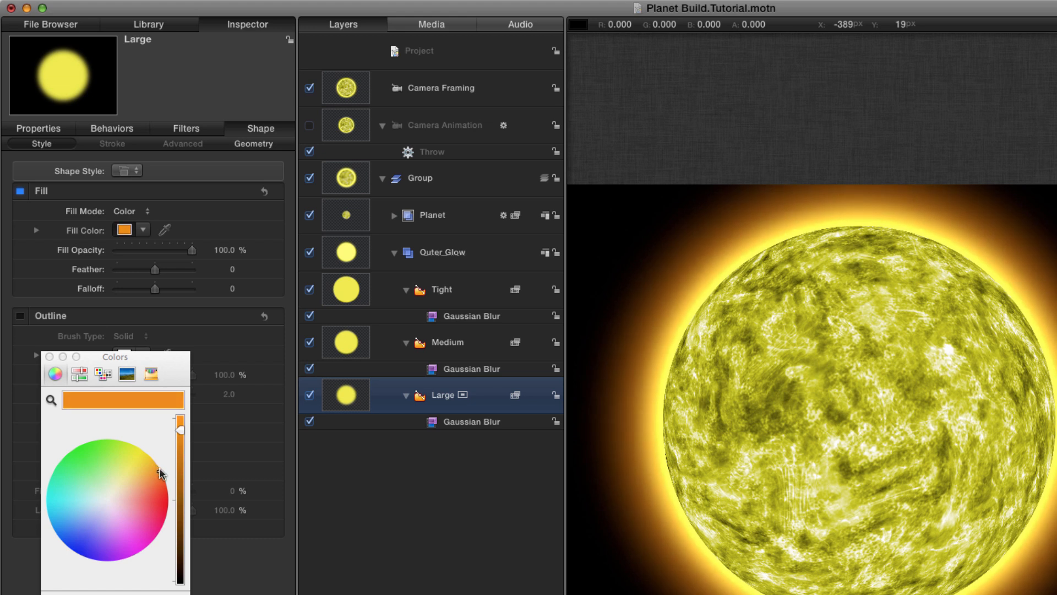
- Shift the Medium circle's fill color slightly toward orange, between the yellow of Tight and the orange of Large
{"action": "left_click", "coordinate": [351, 345]}
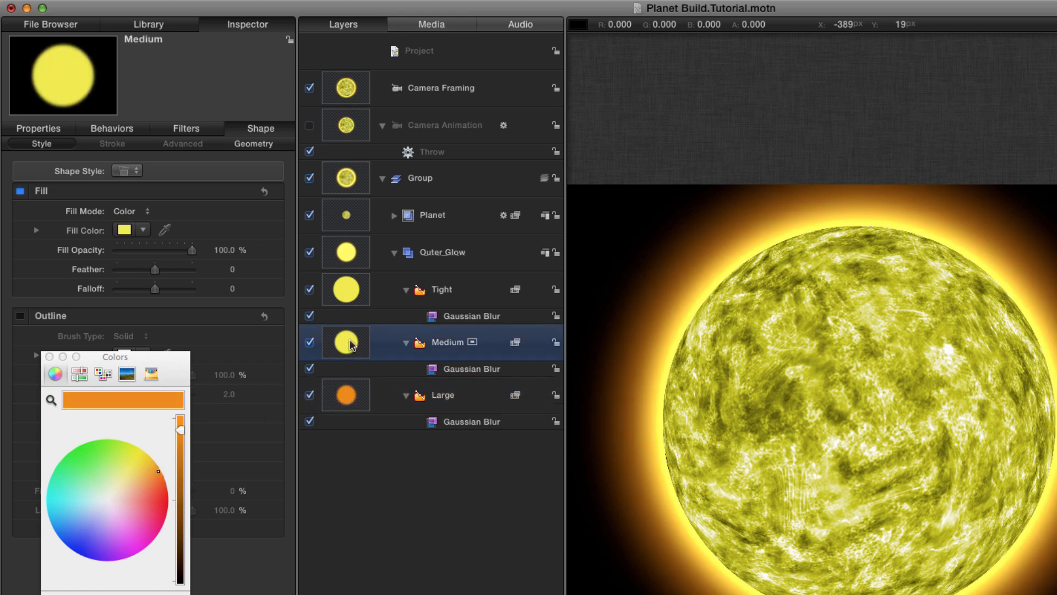
{"action": "left_click", "coordinate": [126, 231]}
{"action": "left_click_drag", "start_coordinate": [128, 459], "coordinate": [141, 458]}
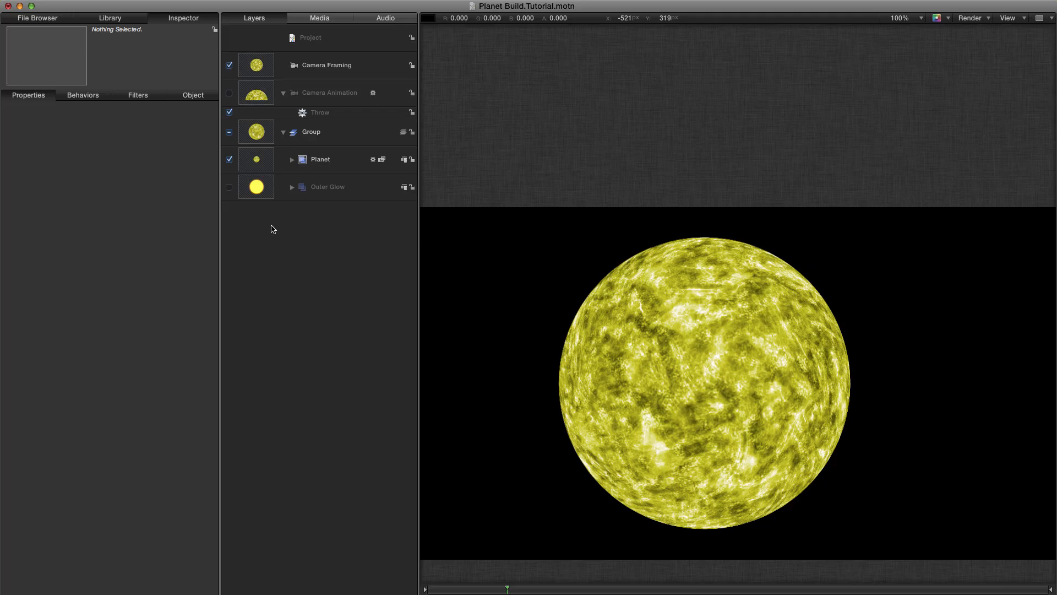
- Add a new empty group above Planet and name it Tight Inner
{"action": "left_click", "coordinate": [257, 161]}
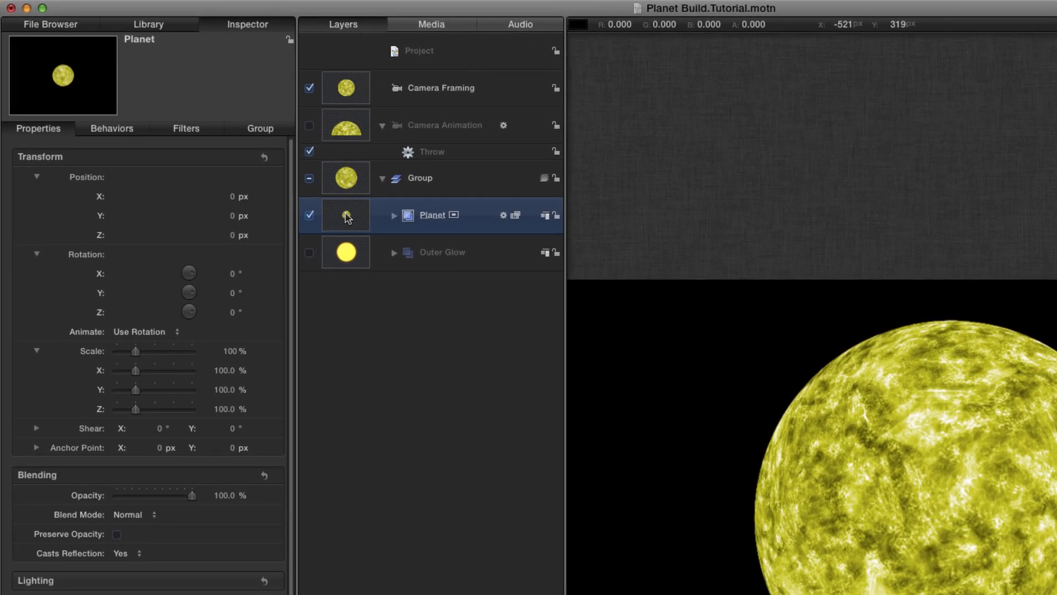
{"action": "key", "text": "super+shift+g"}
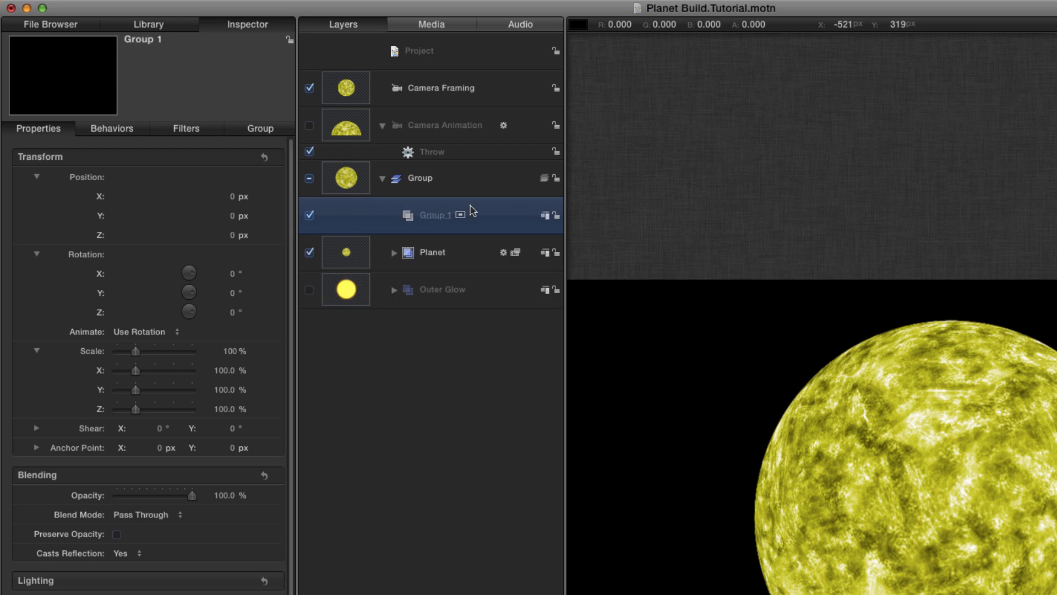
{"action": "double_click", "coordinate": [435, 215]}
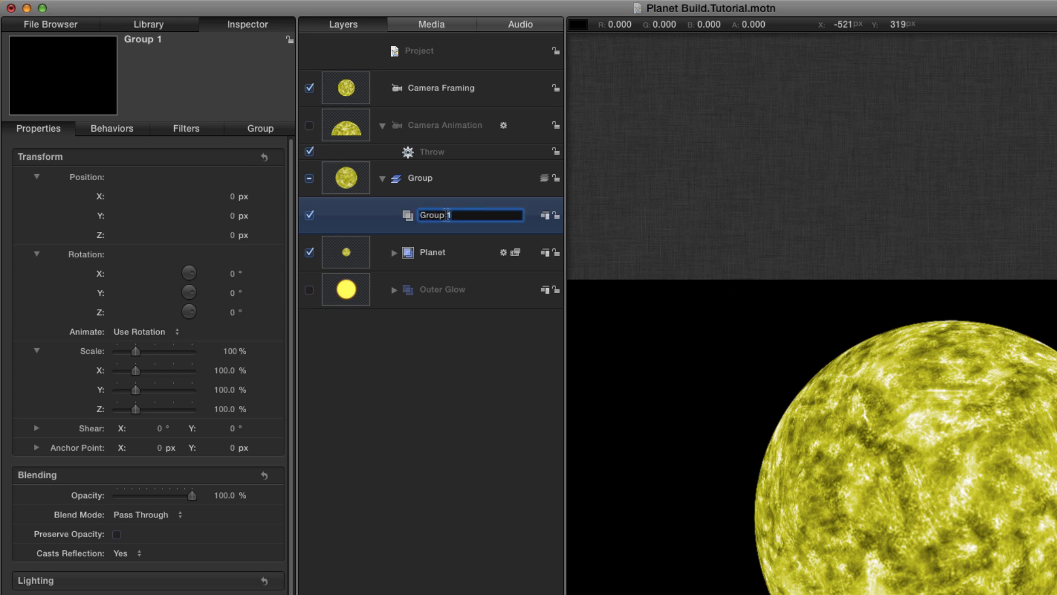
{"action": "type", "text": "Tight Inner"}
{"action": "key", "text": "Return"}
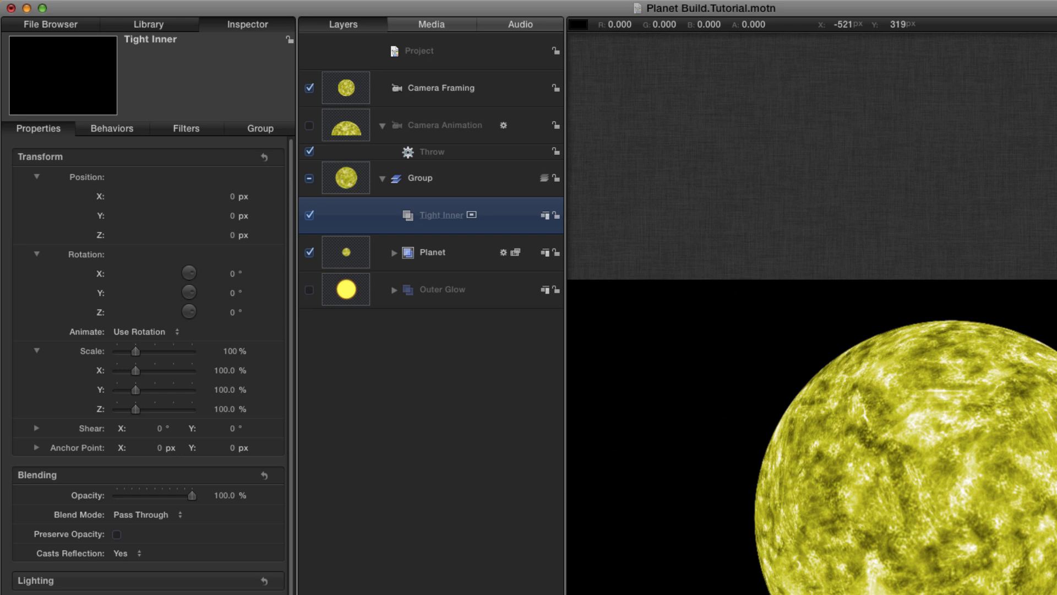
- Add another group named Inner Glow above Tight Inner and nest the Tight Inner group inside it
{"action": "key", "text": "shift+super+n"}
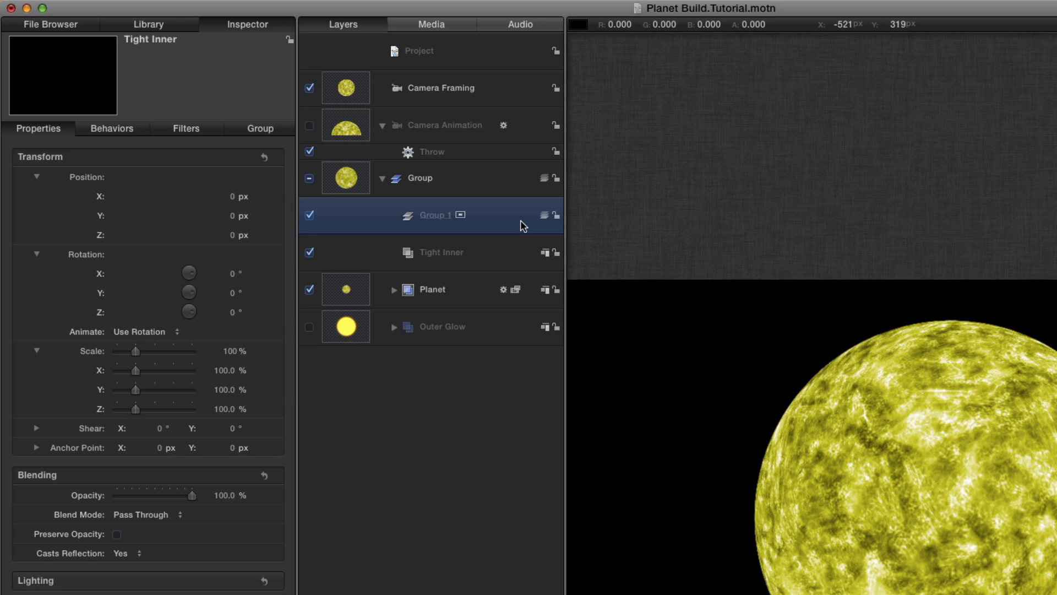
{"action": "double_click", "coordinate": [430, 216]}
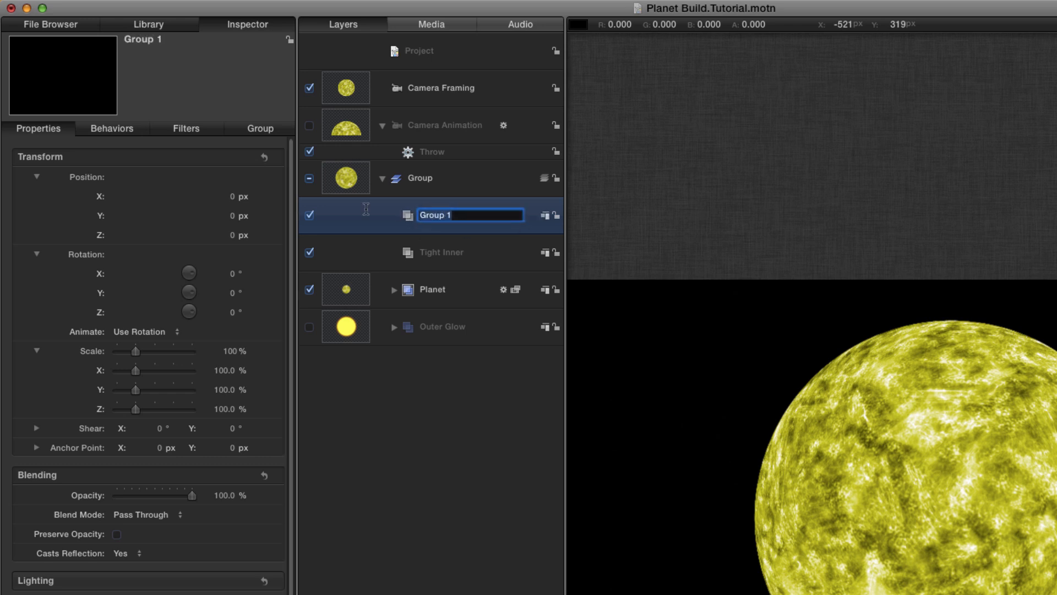
{"action": "type", "text": "Inner Glow"}
{"action": "key", "text": "Return"}
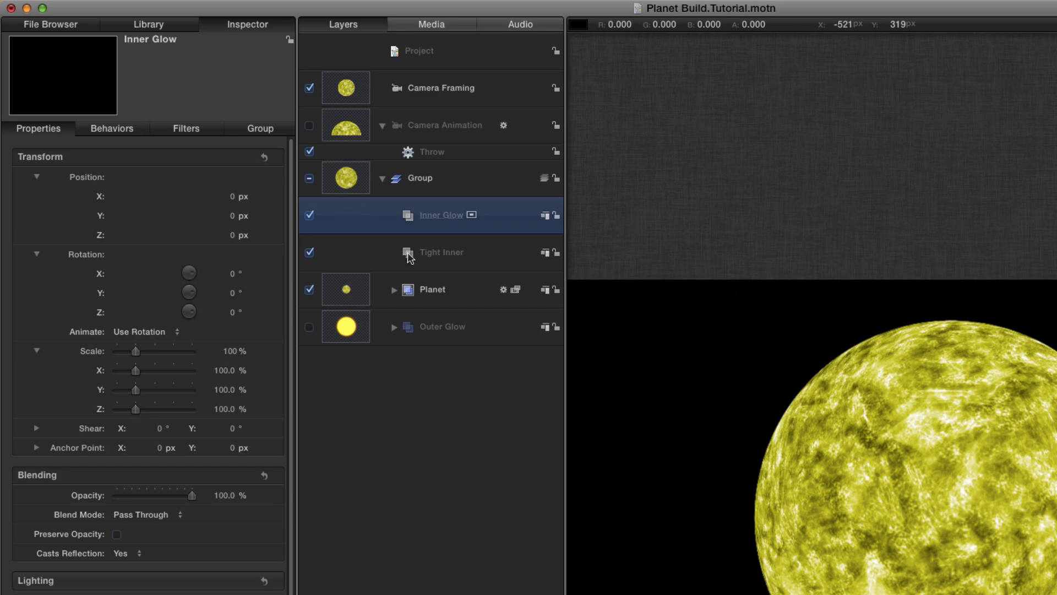
{"action": "left_click_drag", "start_coordinate": [410, 257], "coordinate": [472, 217]}
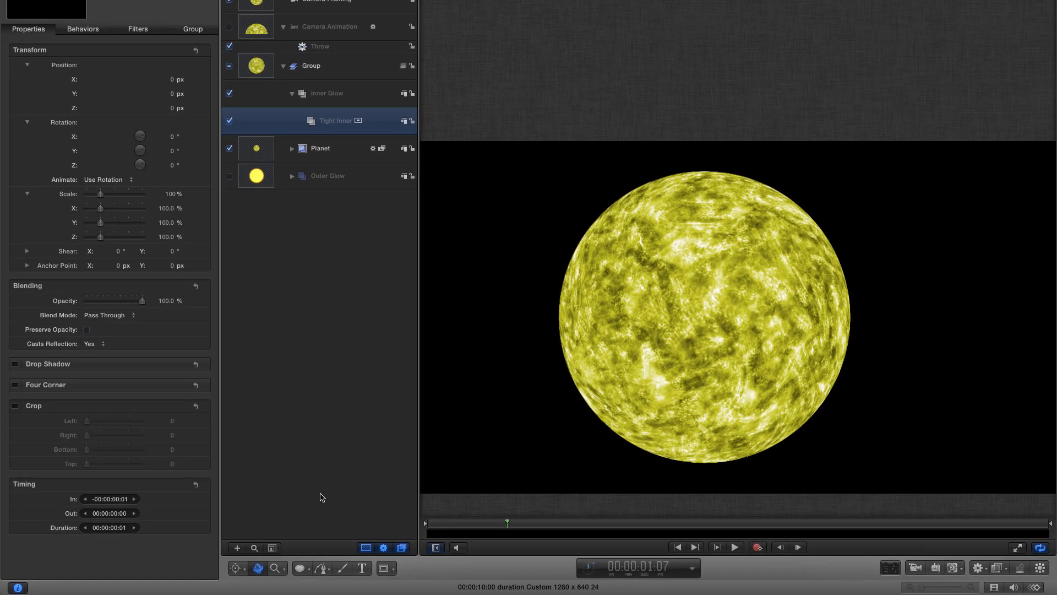
- Draw a circle about the planet's size in the Tight Inner group and reset its transform to center it on the planet
{"action": "left_click", "coordinate": [301, 569]}
{"action": "left_click", "coordinate": [333, 529]}
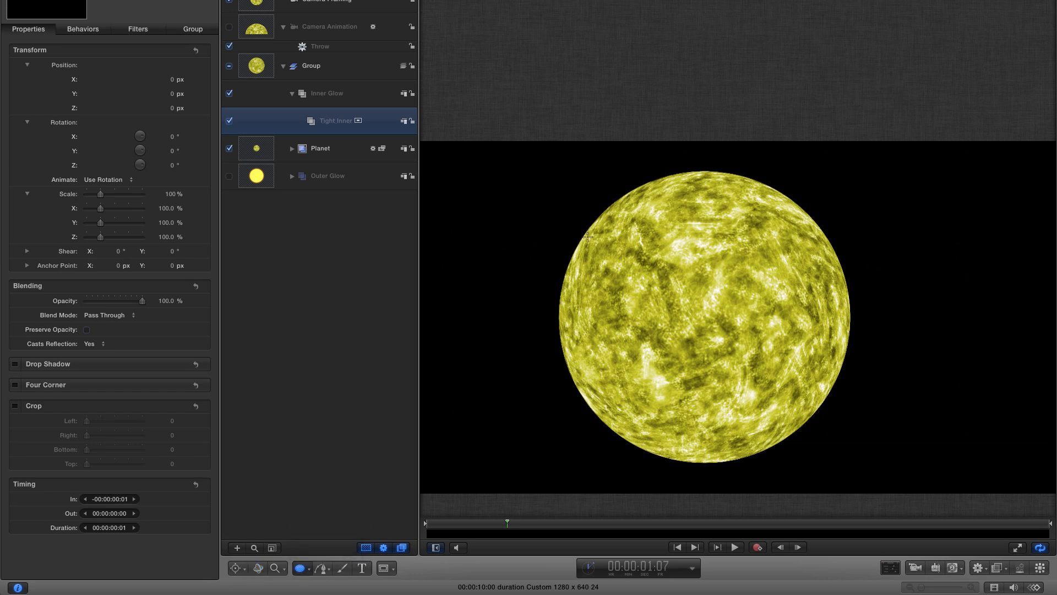
{"action": "scroll", "coordinate": [587, 237], "scroll_direction": "down", "scroll_amount": 5}
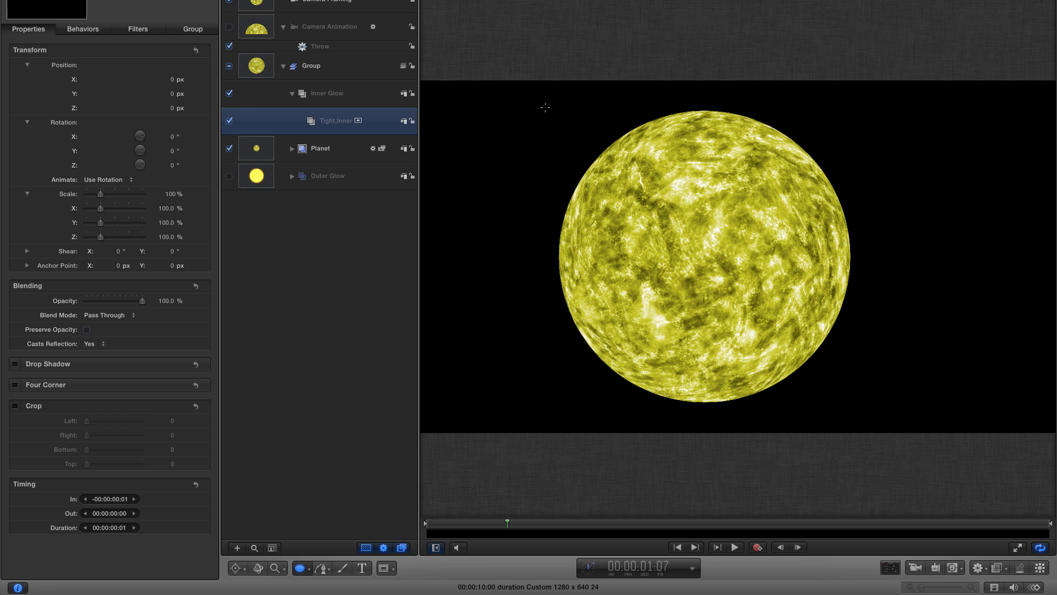
{"action": "left_click_drag", "start_coordinate": [541, 105], "coordinate": [834, 389]}
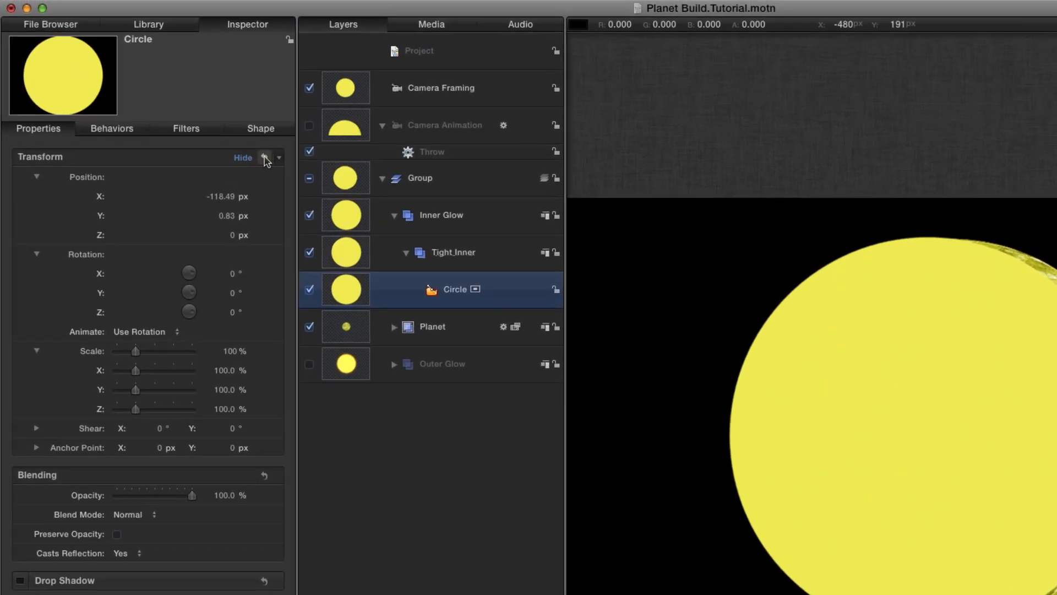
{"action": "left_click", "coordinate": [265, 159]}
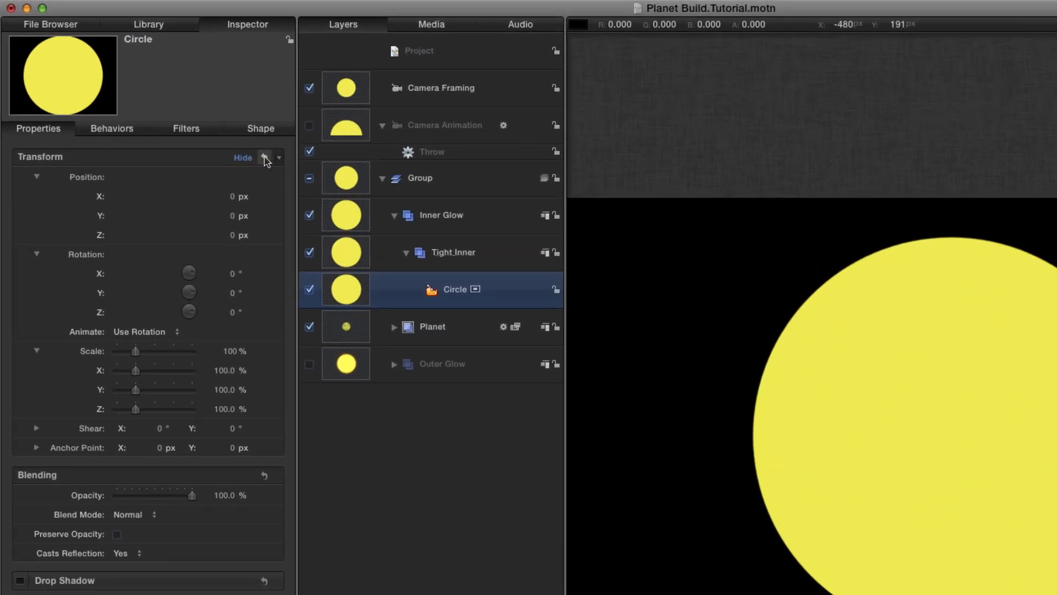
- Scale the circle in the Tight Inner group down to 99.5% so it matches the planet's edge
{"action": "key", "text": "z"}
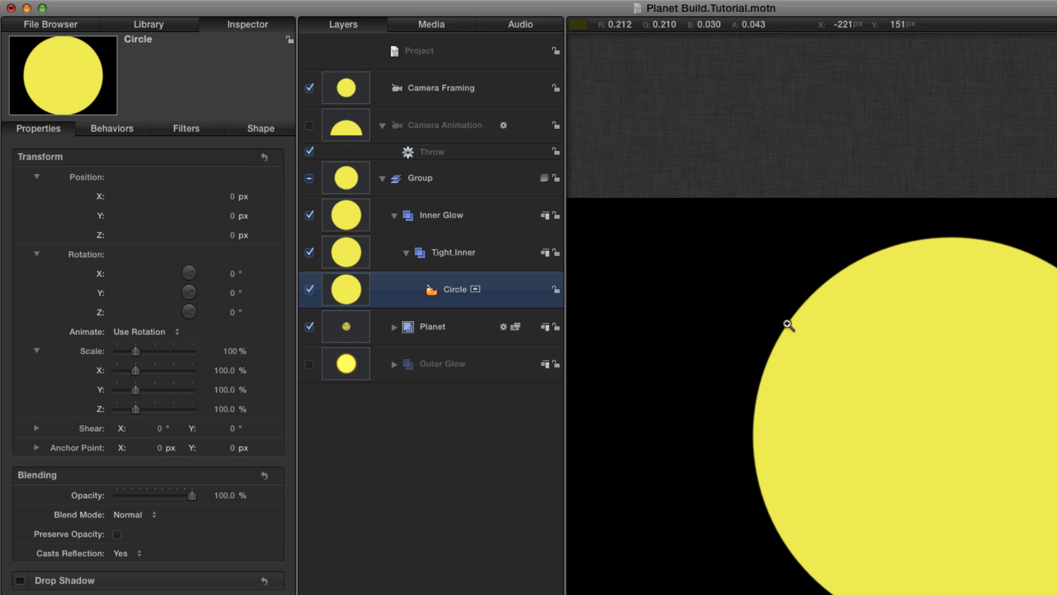
{"action": "left_click_drag", "start_coordinate": [786, 323], "coordinate": [862, 361]}
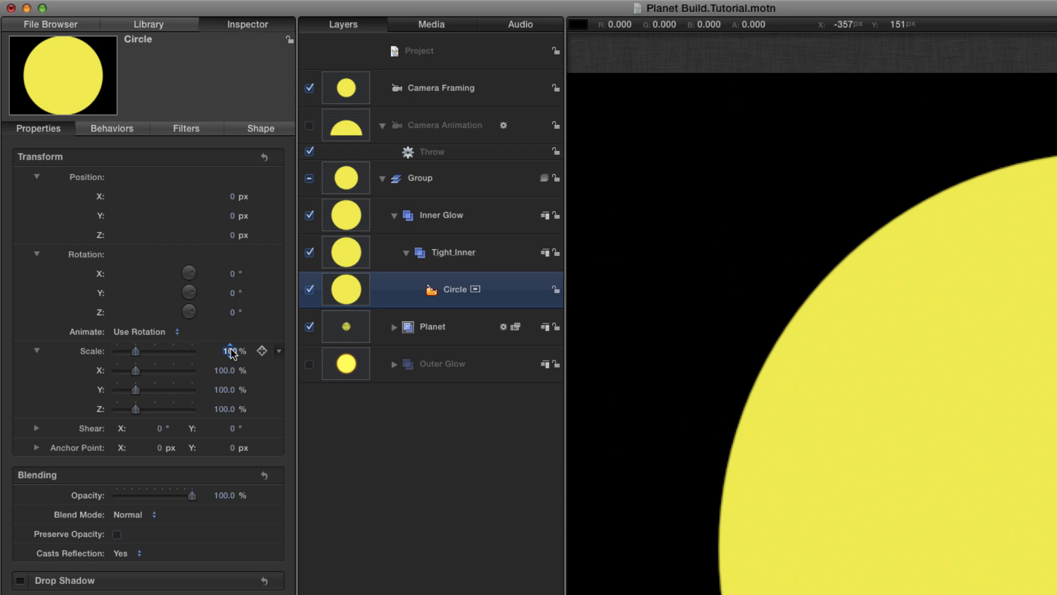
{"action": "left_click_drag", "start_coordinate": [231, 352], "coordinate": [228, 353]}
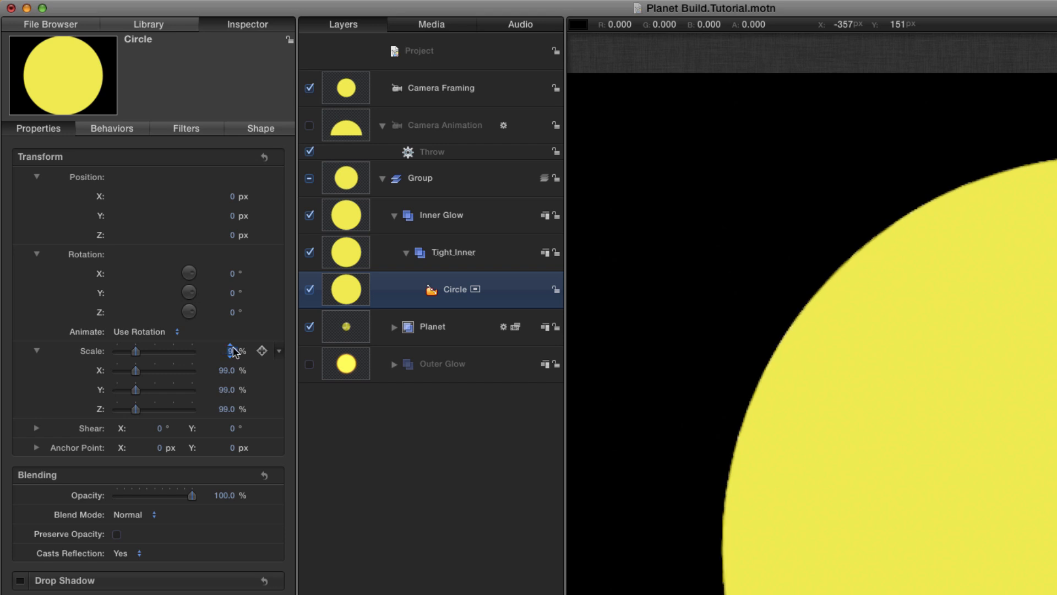
{"action": "left_click", "coordinate": [235, 351]}
{"action": "type", "text": ".5"}
{"action": "key", "text": "Return"}
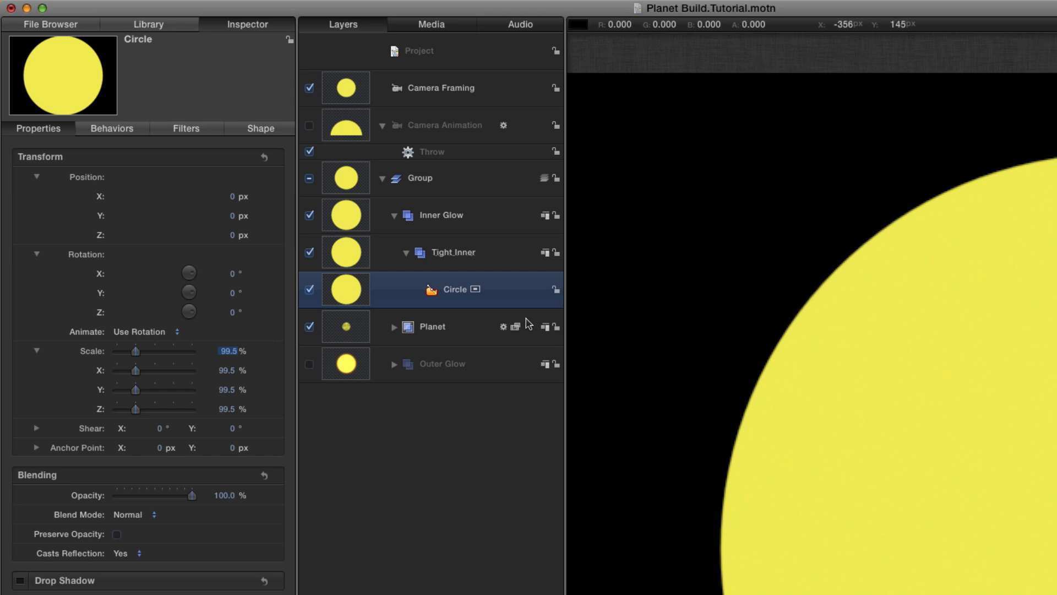
- Rename the circle in the Tight Inner group as Tight
{"action": "left_click", "coordinate": [348, 289]}
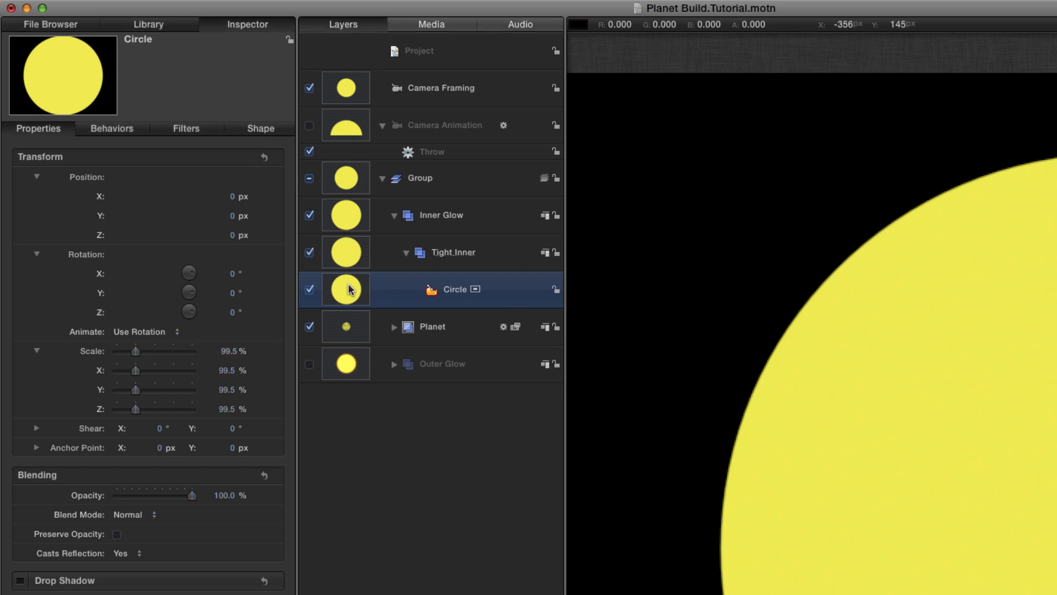
{"action": "double_click", "coordinate": [455, 290]}
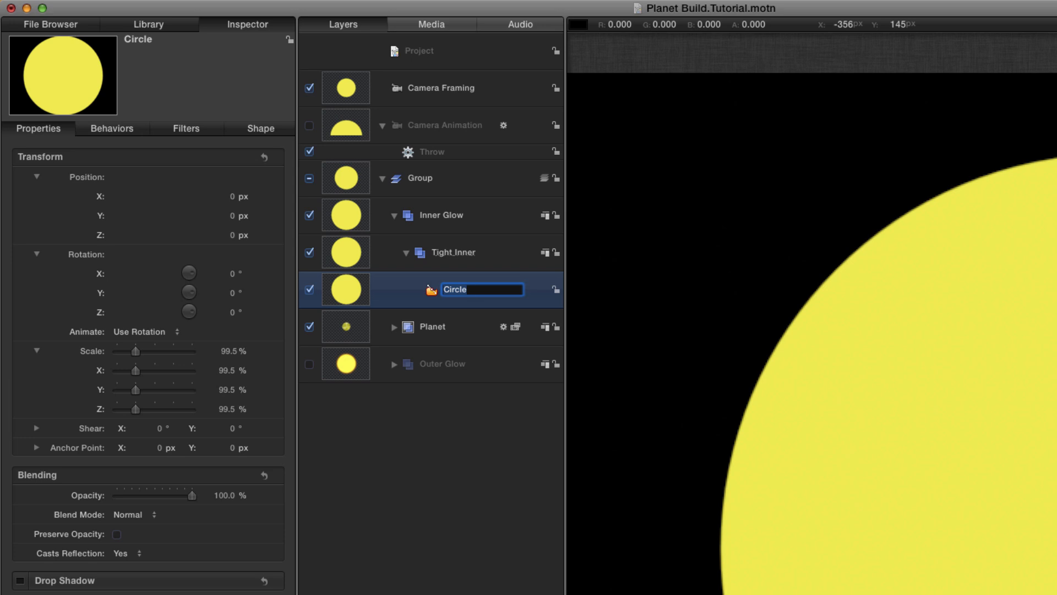
{"action": "type", "text": "Tight"}
{"action": "key", "text": "Return"}
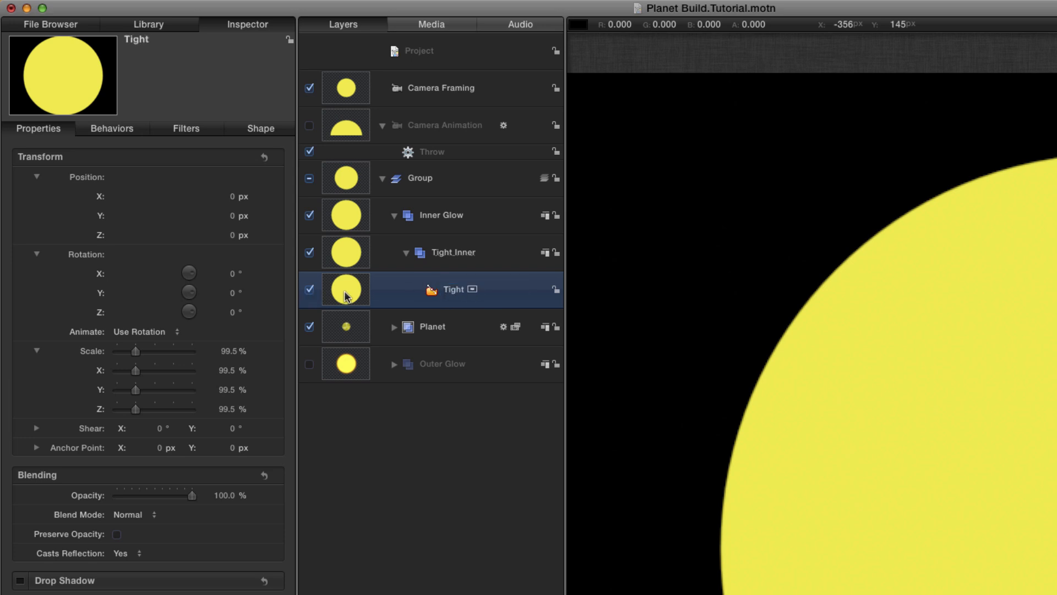
- Duplicate the Tight circle in the Tight Inner group and name the copy Matte
{"action": "key", "text": "super+d"}
{"action": "double_click", "coordinate": [465, 290]}
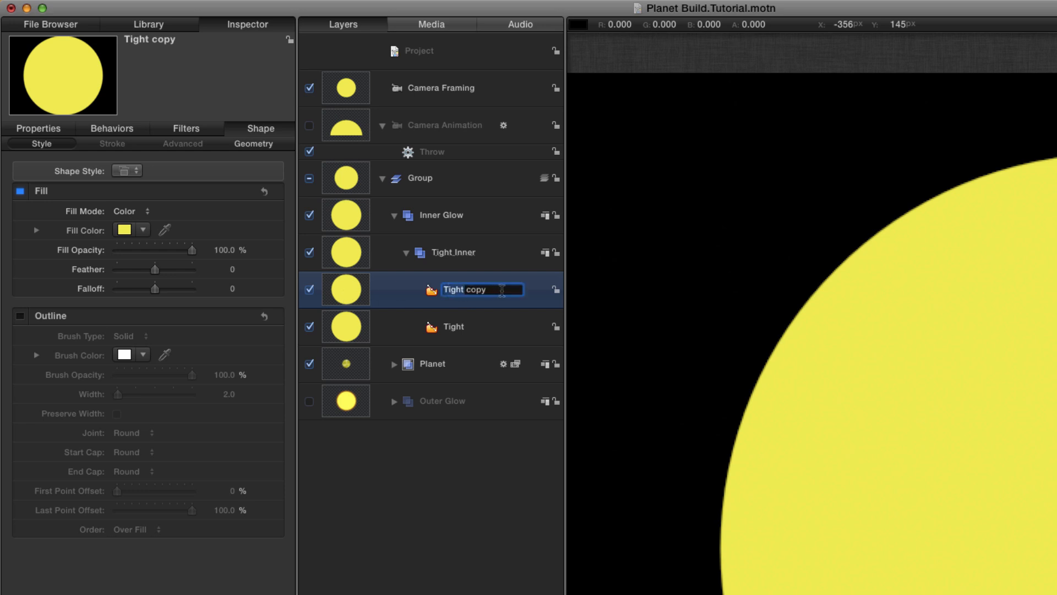
{"action": "type", "text": "Matte"}
{"action": "key", "text": "Return"}
- Change the Matte circle's fill color to white
{"action": "left_click", "coordinate": [124, 229]}
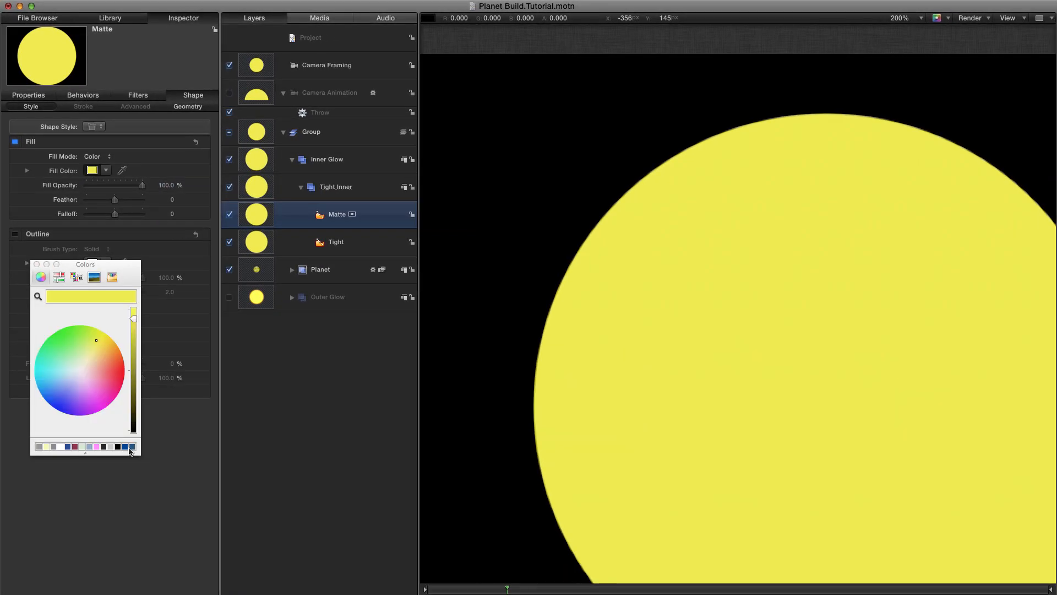
{"action": "left_click", "coordinate": [60, 446]}
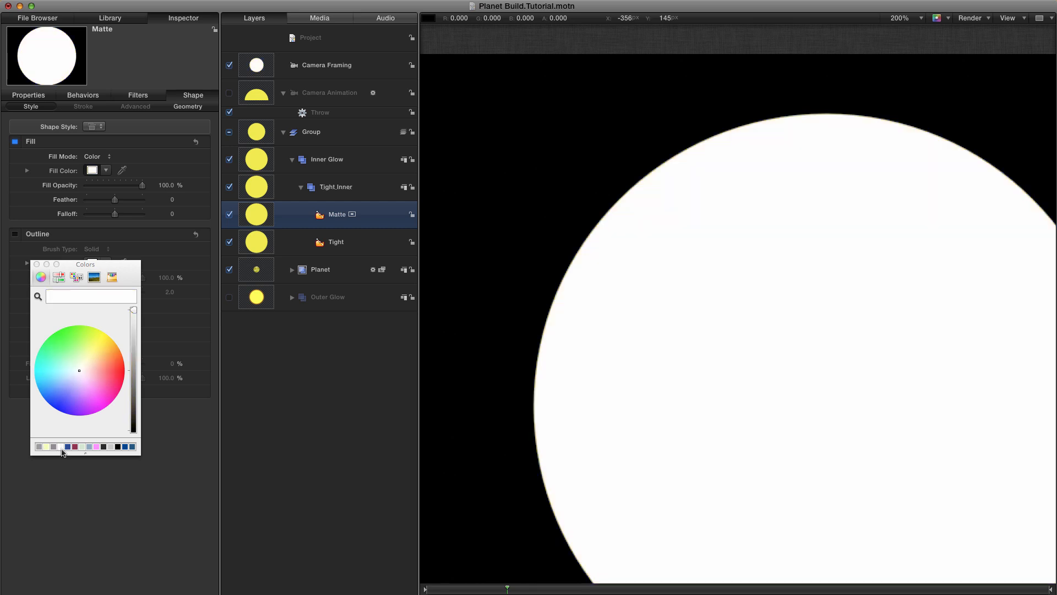
{"action": "left_click", "coordinate": [37, 264]}
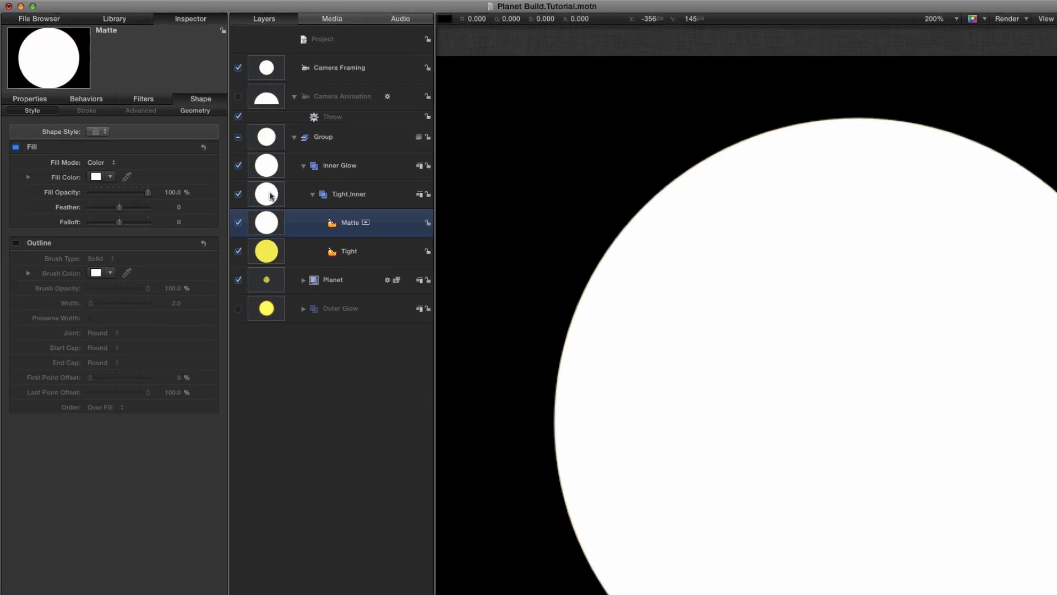
- Add an image mask to the Tight Inner group with Matte as its source and Subtract as its mask blend mode
{"action": "left_click", "coordinate": [269, 196]}
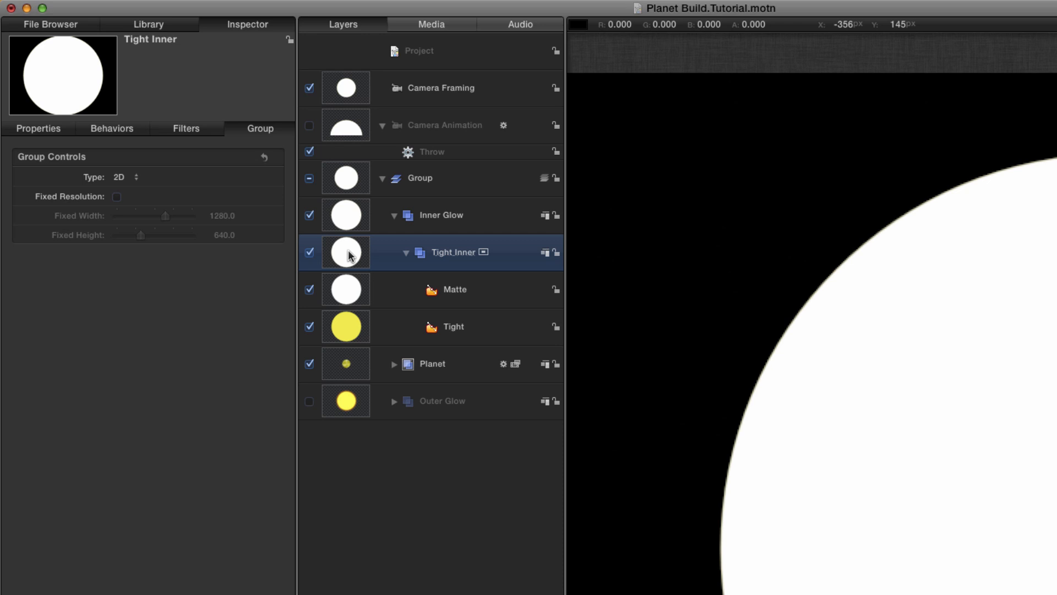
{"action": "key", "text": "super+shift+m"}
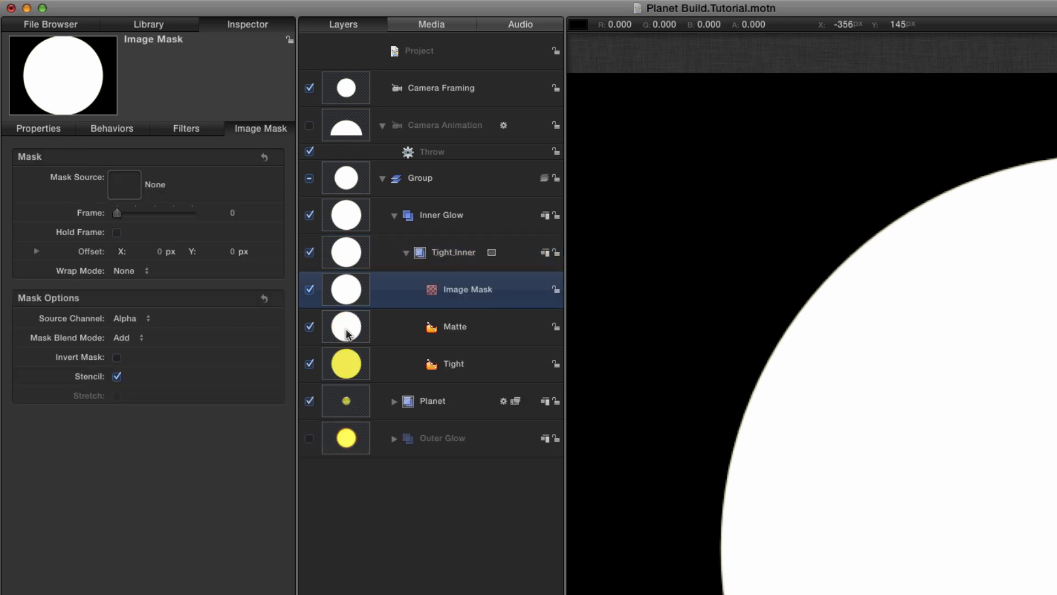
{"action": "left_click_drag", "start_coordinate": [348, 334], "coordinate": [123, 184]}
{"action": "left_click", "coordinate": [132, 342]}
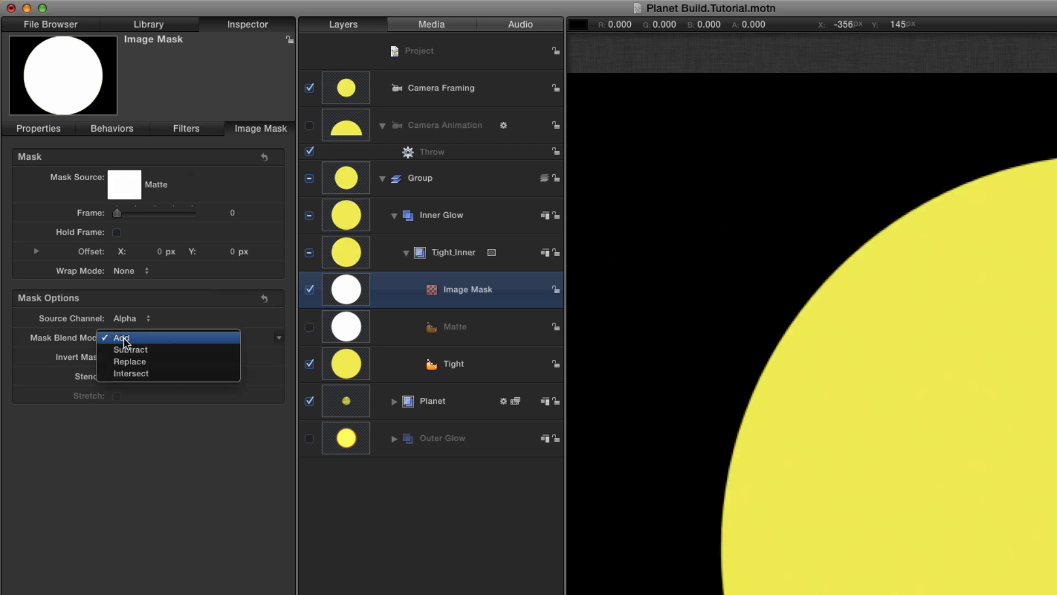
{"action": "left_click", "coordinate": [152, 349]}
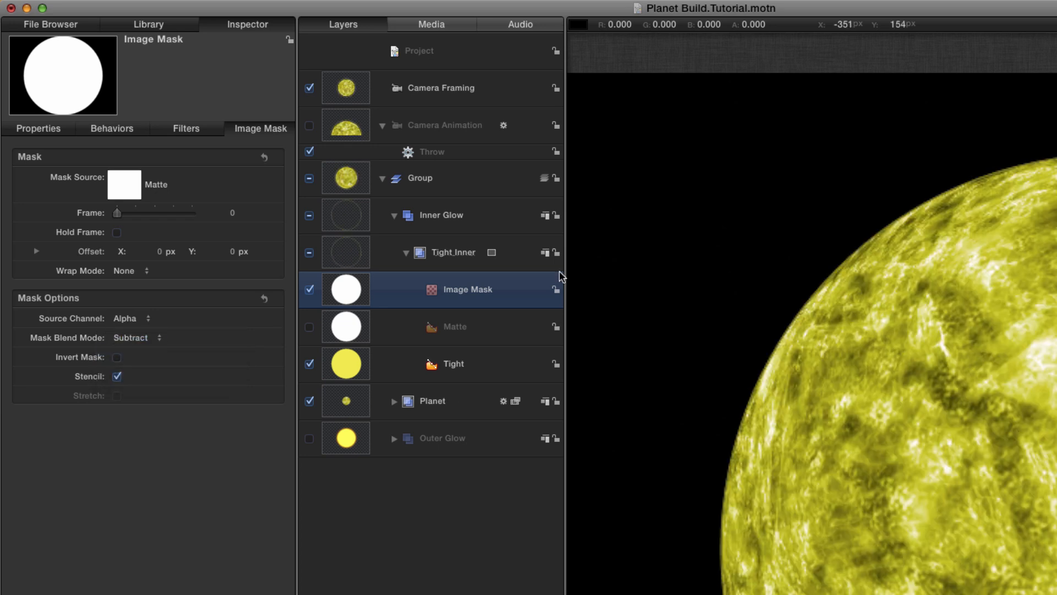
- Apply a Gaussian Blur filter to the Tight Inner group's image mask and set its amount to 20
{"action": "left_click", "coordinate": [149, 24]}
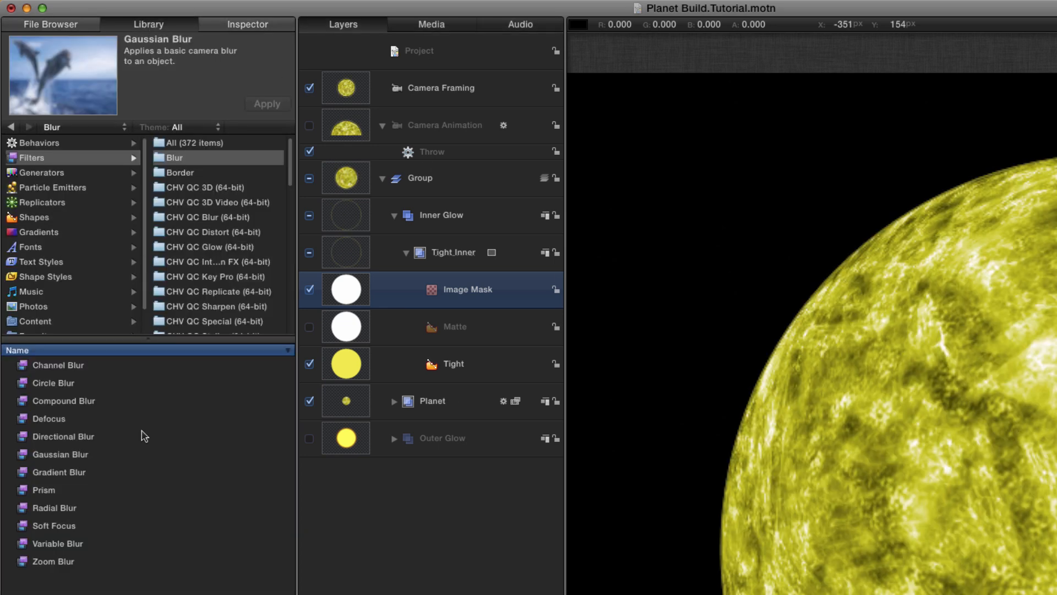
{"action": "left_click", "coordinate": [59, 455]}
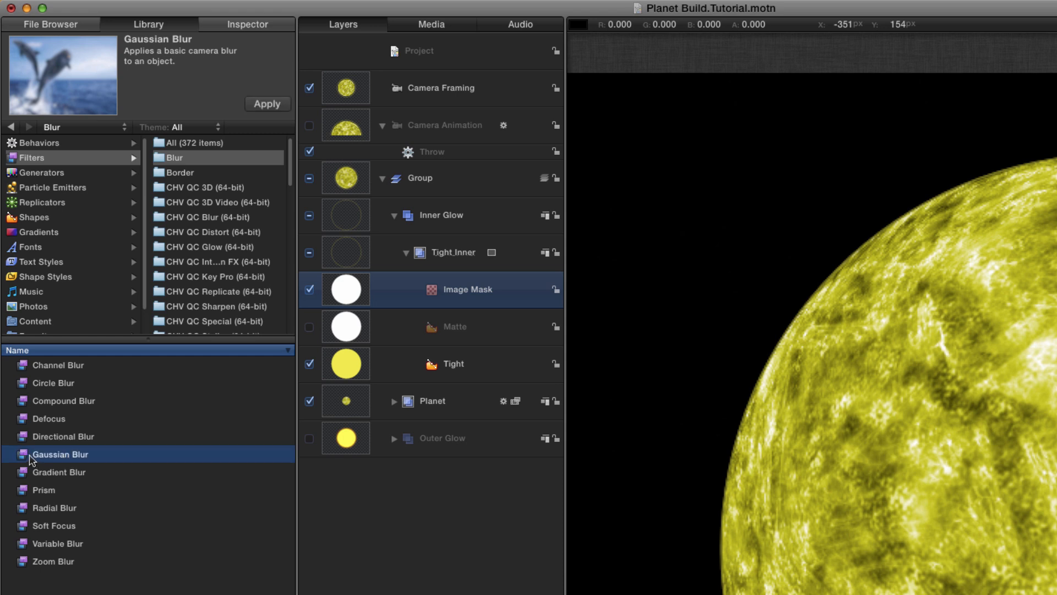
{"action": "left_click_drag", "start_coordinate": [20, 457], "coordinate": [347, 288]}
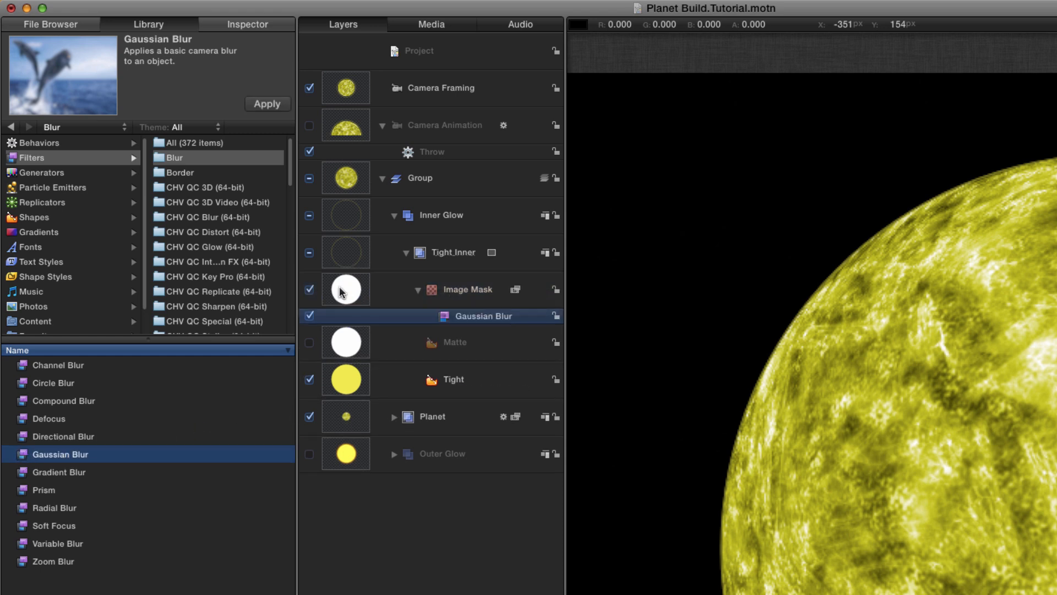
{"action": "left_click", "coordinate": [237, 25]}
{"action": "left_click", "coordinate": [443, 317]}
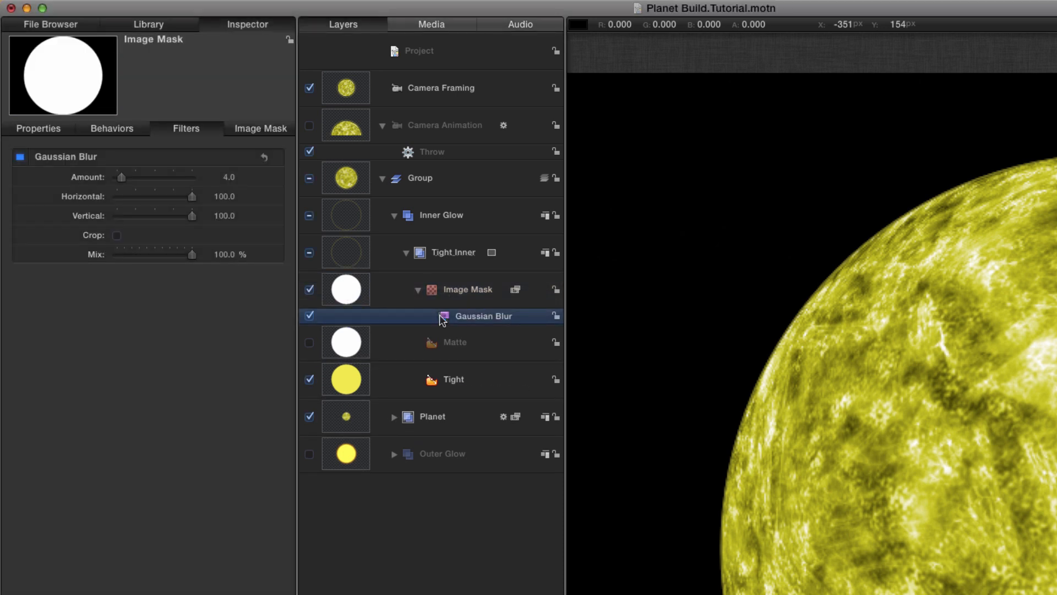
{"action": "left_click", "coordinate": [228, 179]}
{"action": "type", "text": "20"}
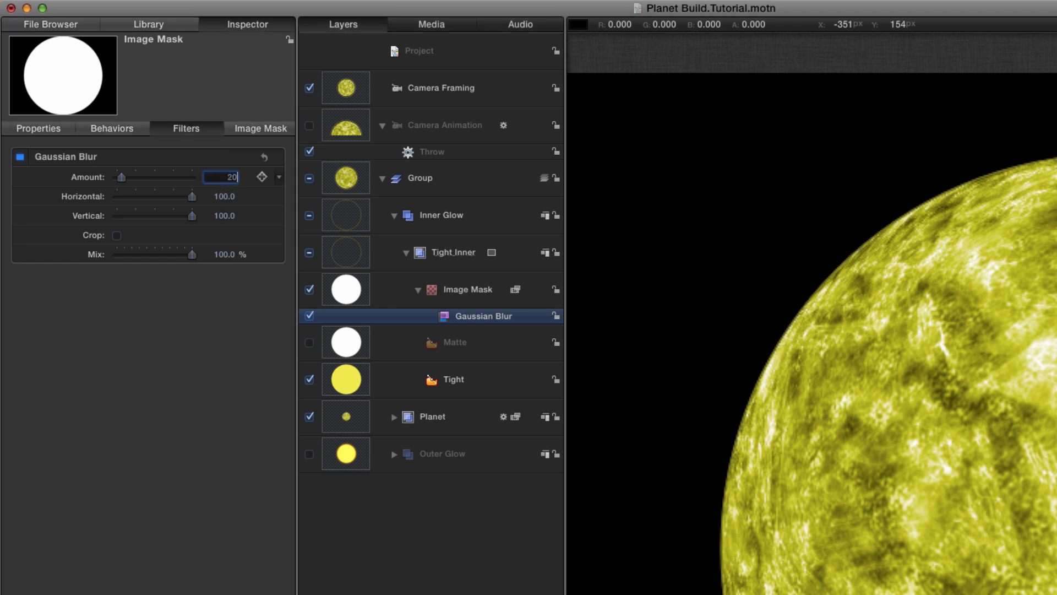
{"action": "key", "text": "Return"}
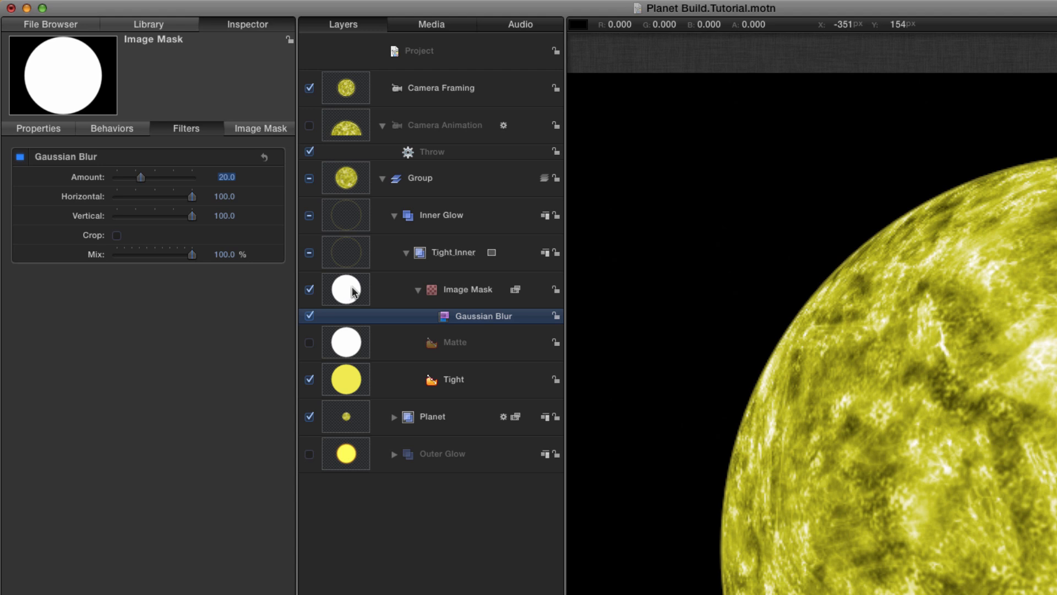
- Scale the Matte circle down to 96.5%
{"action": "left_click", "coordinate": [347, 339]}
{"action": "left_click", "coordinate": [47, 132]}
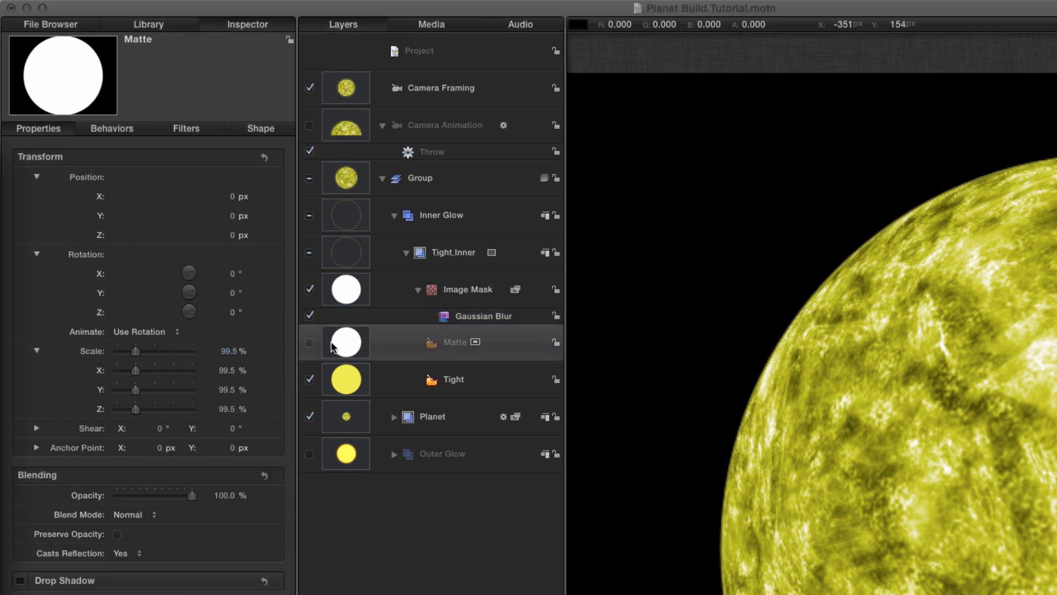
{"action": "left_click_drag", "start_coordinate": [228, 351], "coordinate": [228, 351]}
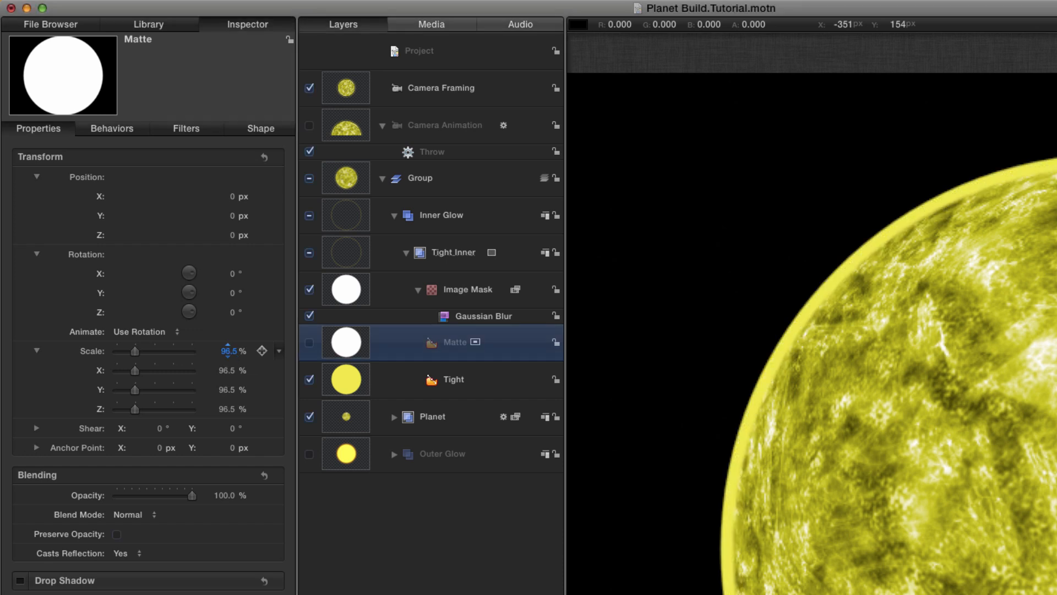
- Increase the image mask's Gaussian Blur amount to 128 to soften the ring's inner edge
{"action": "left_click", "coordinate": [457, 316]}
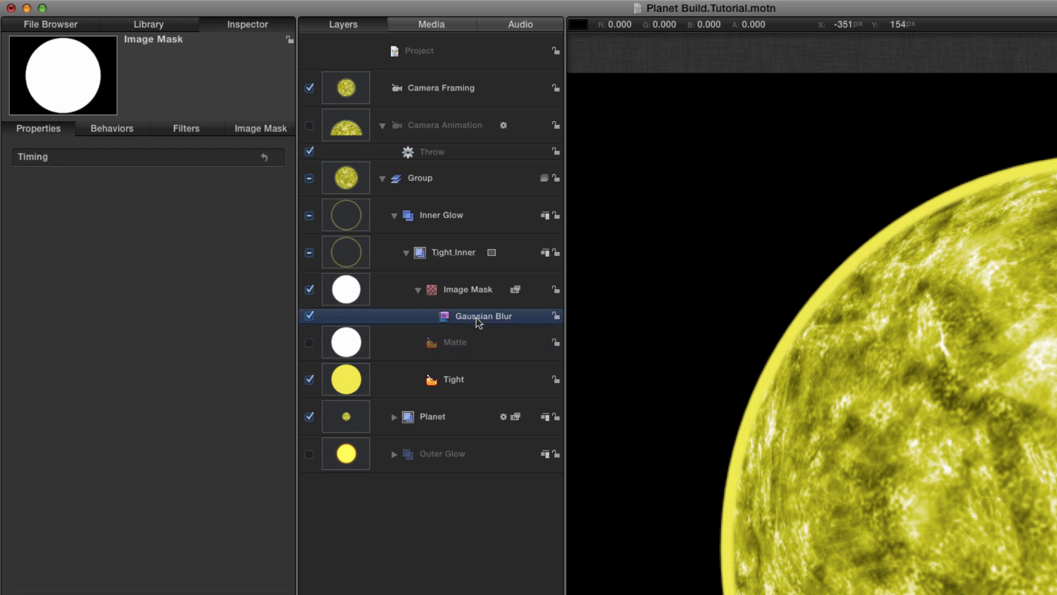
{"action": "left_click", "coordinate": [185, 130]}
{"action": "left_click_drag", "start_coordinate": [226, 176], "coordinate": [226, 176]}
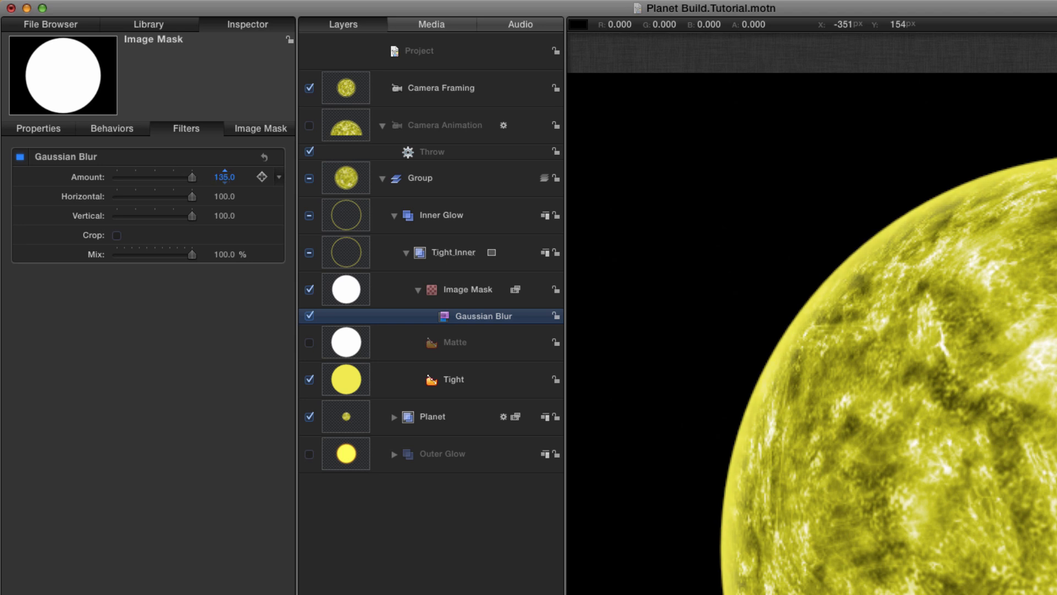
{"action": "left_click_drag", "start_coordinate": [225, 177], "coordinate": [225, 177]}
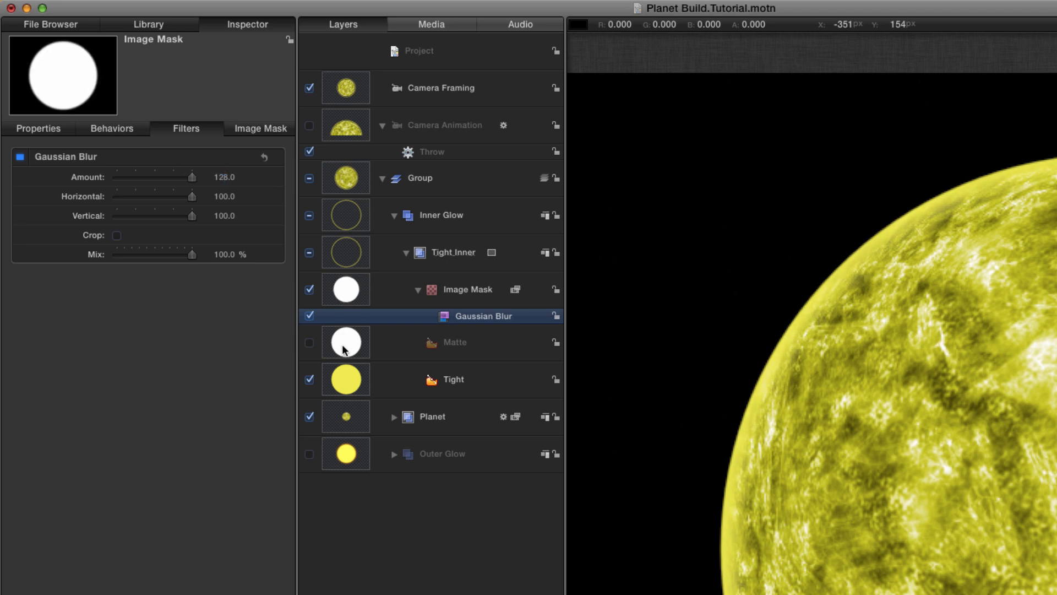
- Set the Tight Inner group's blend mode to Add
{"action": "left_click", "coordinate": [346, 254]}
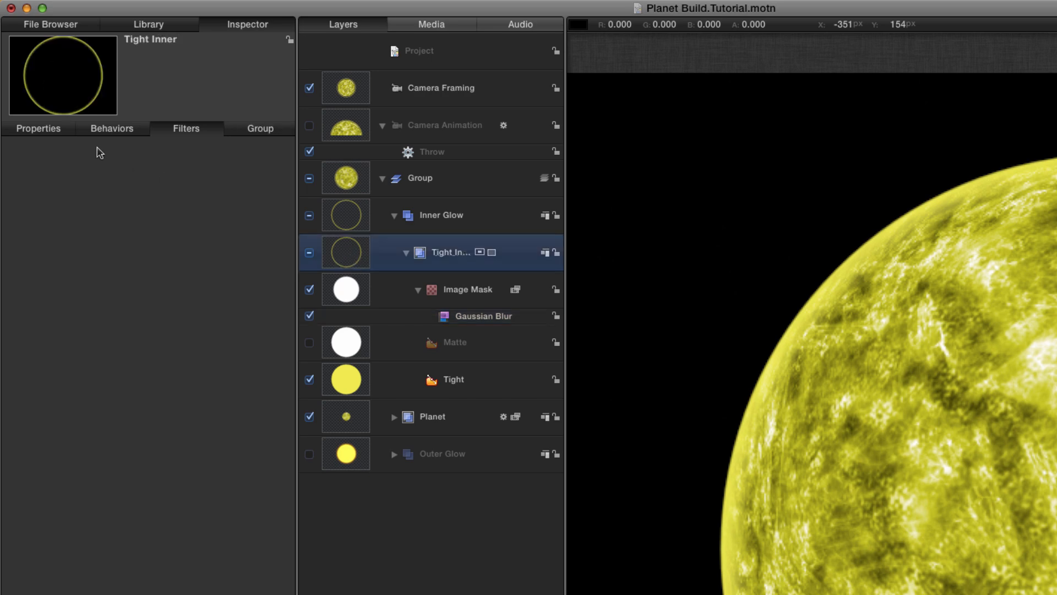
{"action": "left_click", "coordinate": [38, 128]}
{"action": "left_click", "coordinate": [124, 514]}
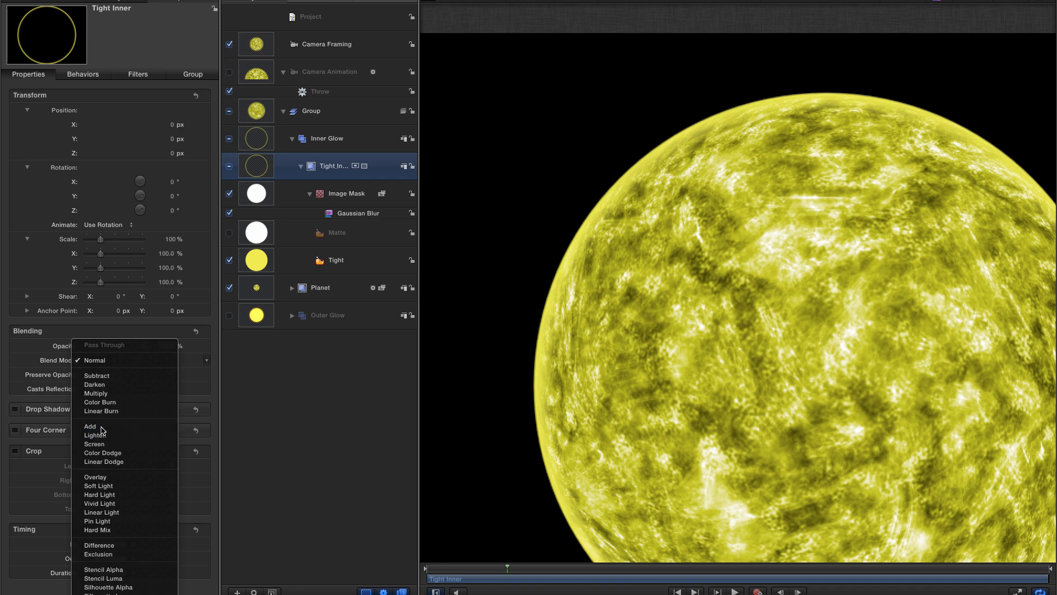
{"action": "left_click", "coordinate": [102, 429]}
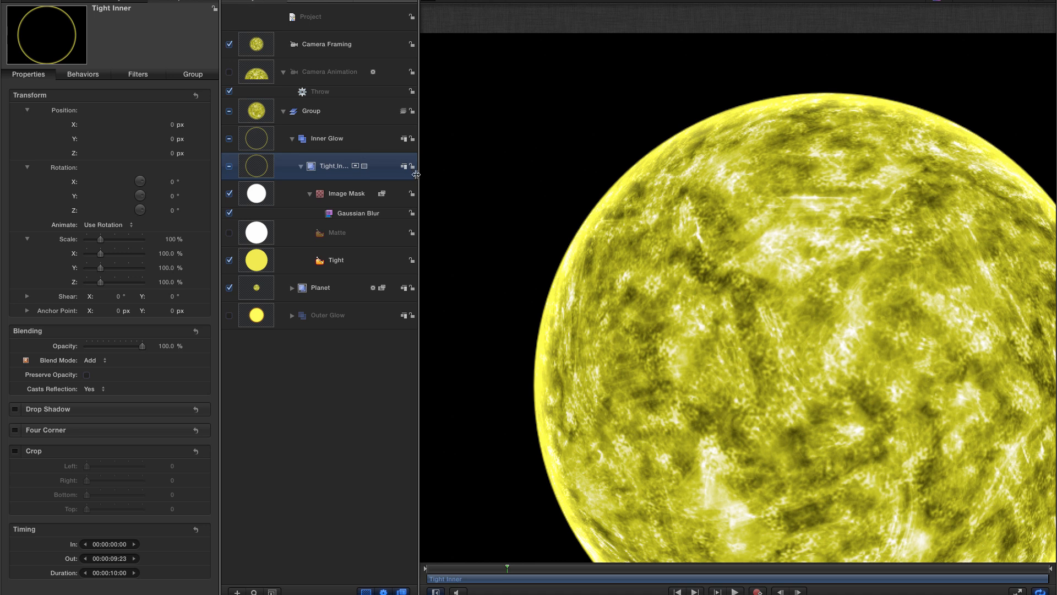
- Duplicate the Tight Inner group as Medium and move the copy beneath Tight Inner within Inner Glow
{"action": "left_click_drag", "start_coordinate": [420, 175], "coordinate": [495, 172]}
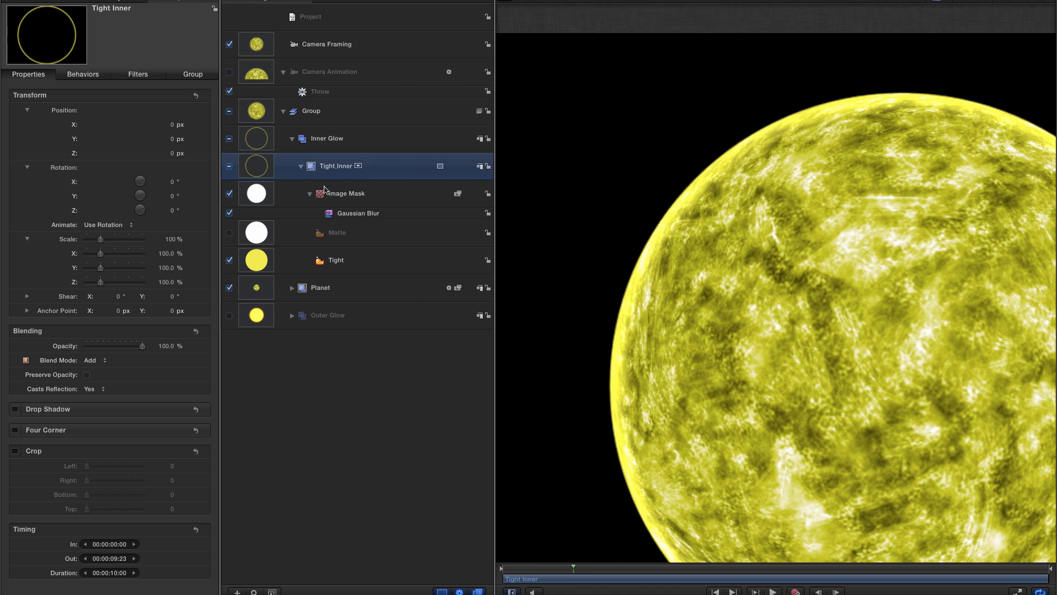
{"action": "left_click", "coordinate": [301, 167]}
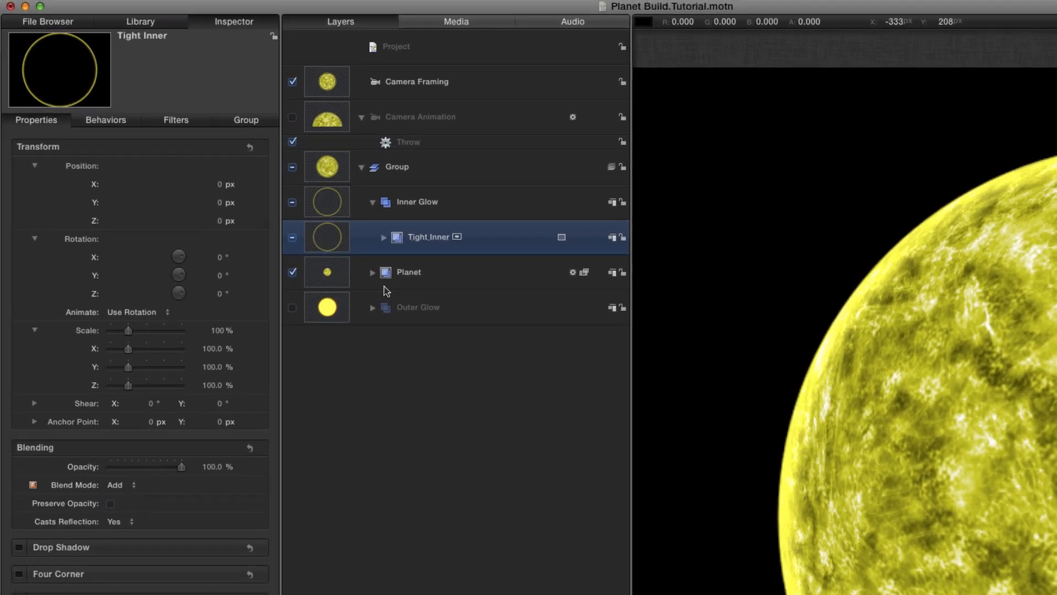
{"action": "key", "text": "super+d"}
{"action": "double_click", "coordinate": [442, 242]}
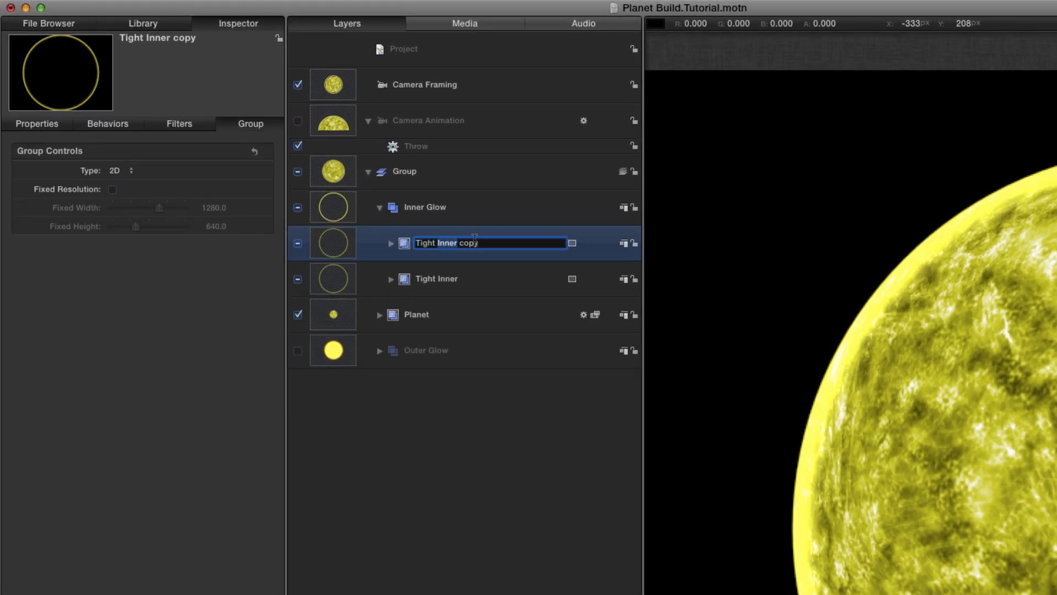
{"action": "type", "text": "Medium"}
{"action": "key", "text": "Return"}
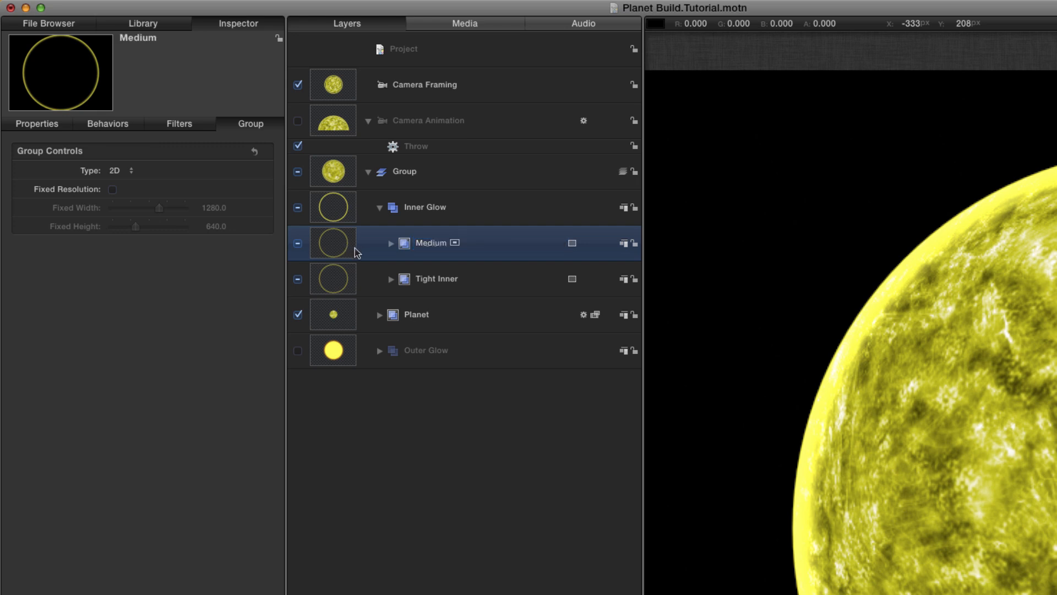
{"action": "left_click", "coordinate": [391, 243]}
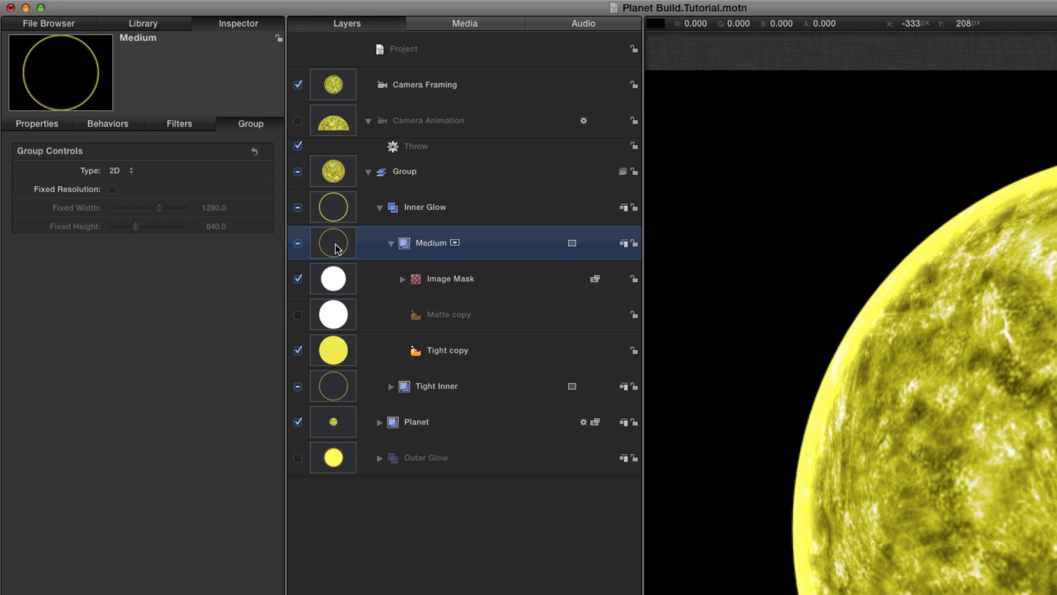
{"action": "key", "text": "super+bracketleft"}
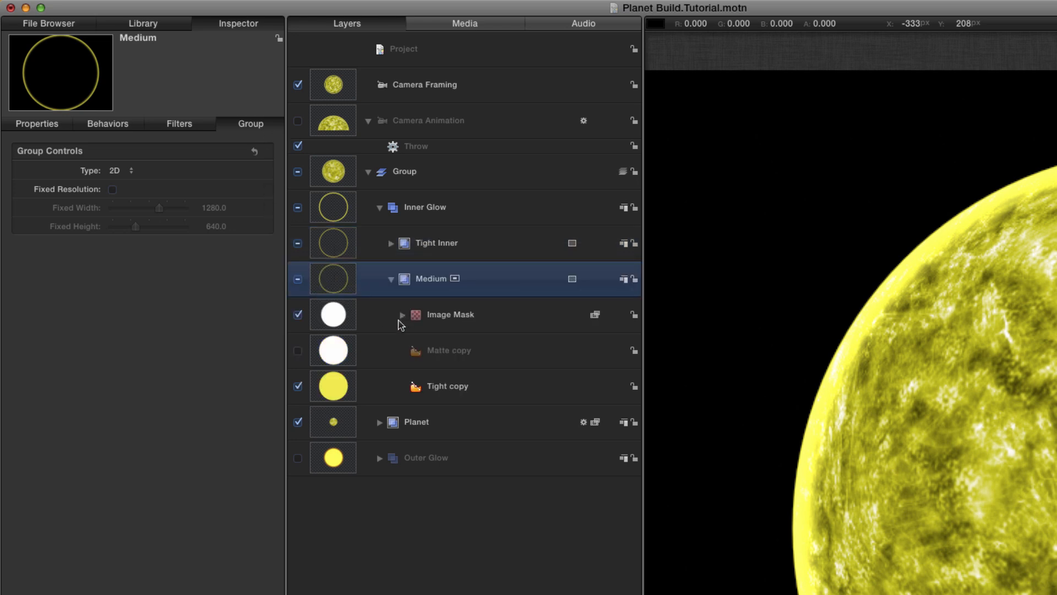
- Scale the Medium group's matte circle down to 87.5%
{"action": "left_click", "coordinate": [337, 353]}
{"action": "left_click", "coordinate": [33, 128]}
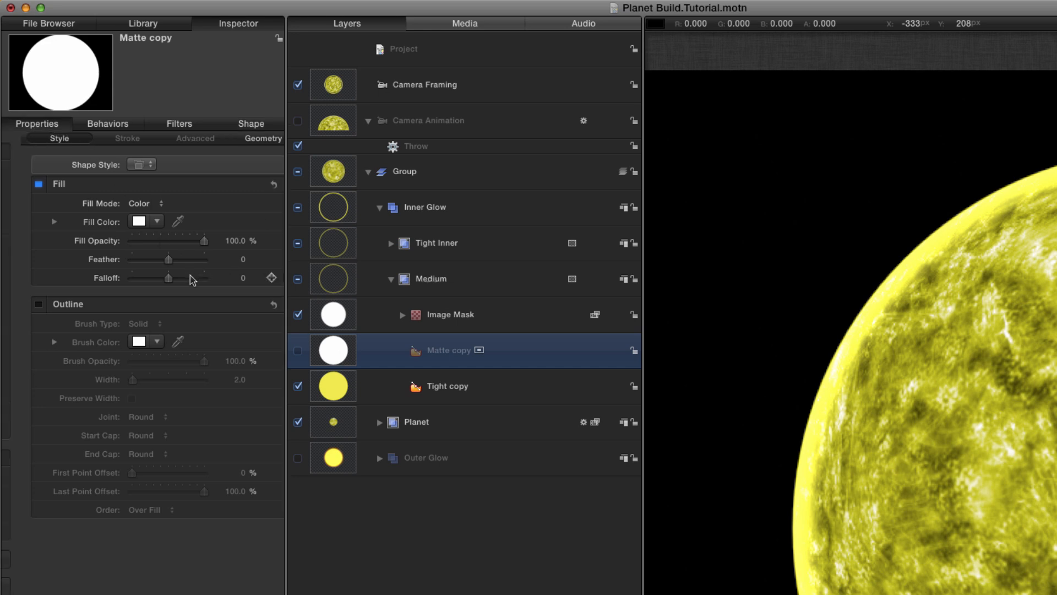
{"action": "left_click_drag", "start_coordinate": [218, 338], "coordinate": [219, 338]}
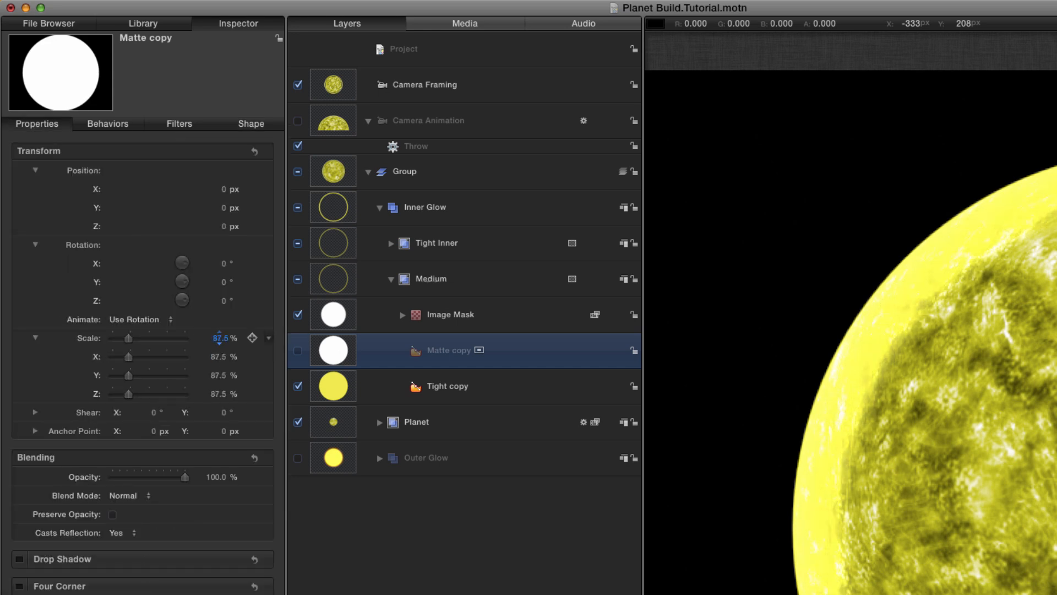
- Increase the Gaussian Blur amount on the Medium group's image mask to 451
{"action": "left_click", "coordinate": [403, 314]}
{"action": "left_click", "coordinate": [441, 342]}
{"action": "left_click", "coordinate": [186, 126]}
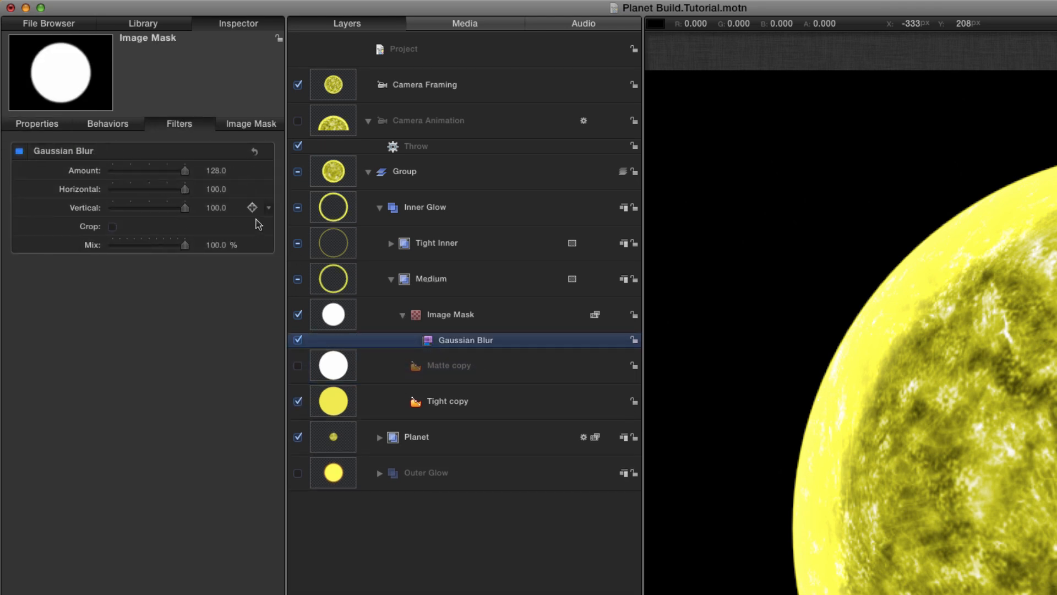
{"action": "left_click_drag", "start_coordinate": [216, 169], "coordinate": [216, 169]}
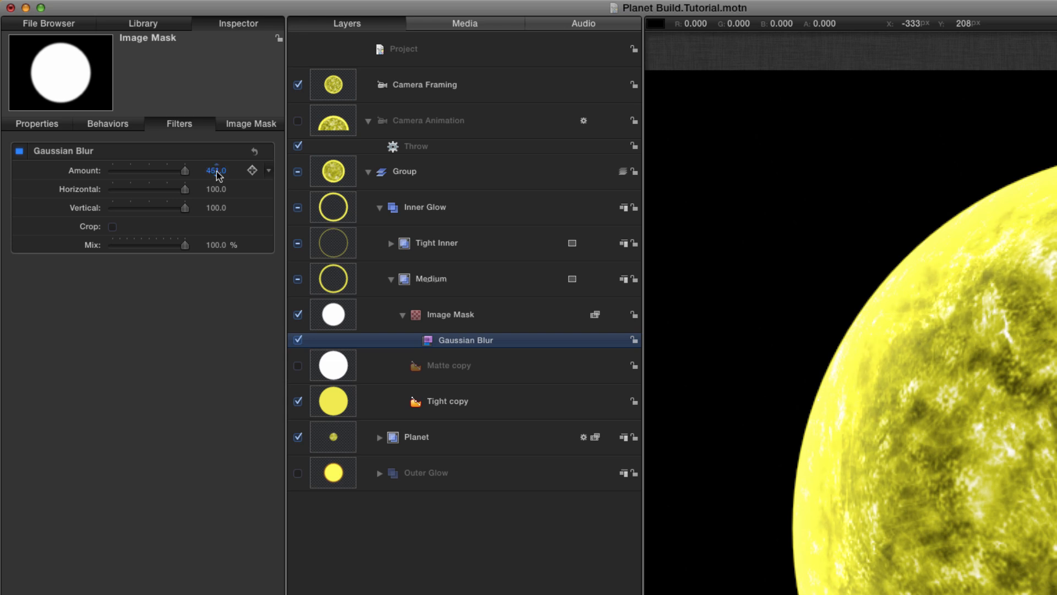
{"action": "left_click_drag", "start_coordinate": [217, 172], "coordinate": [216, 171]}
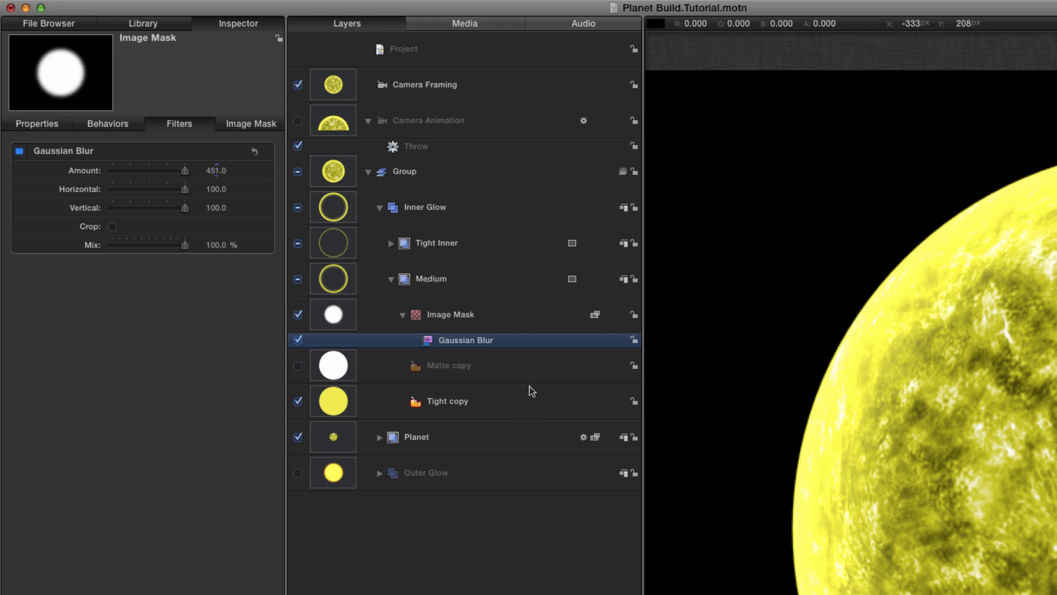
- Duplicate the Medium group, name the copy LArge and move it beneath Medium within Inner Glow
{"action": "left_click", "coordinate": [337, 285]}
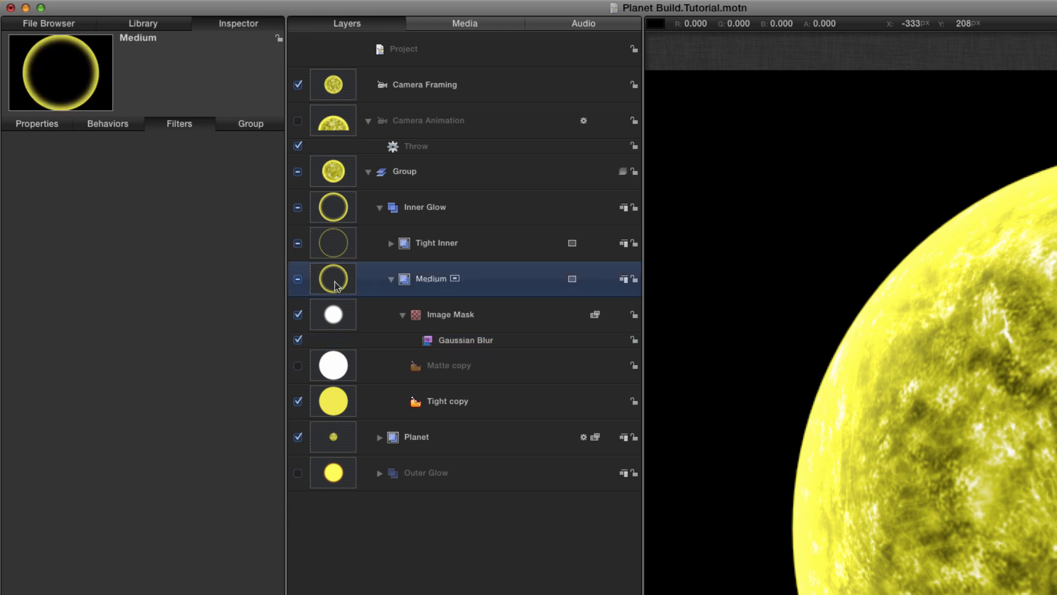
{"action": "key", "text": "super+d"}
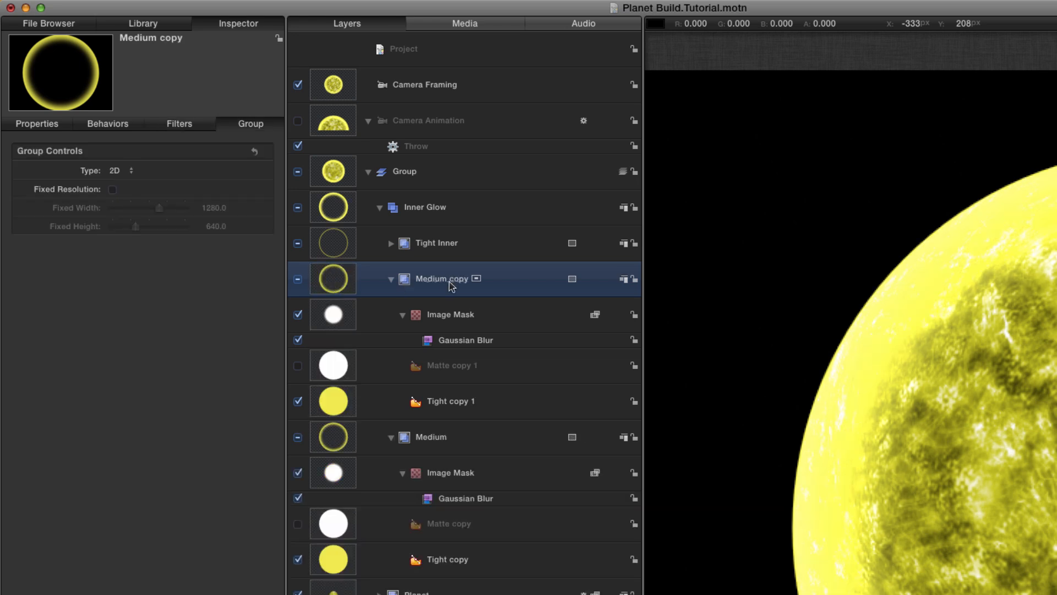
{"action": "double_click", "coordinate": [430, 279]}
{"action": "left_click_drag", "start_coordinate": [500, 278], "coordinate": [389, 276]}
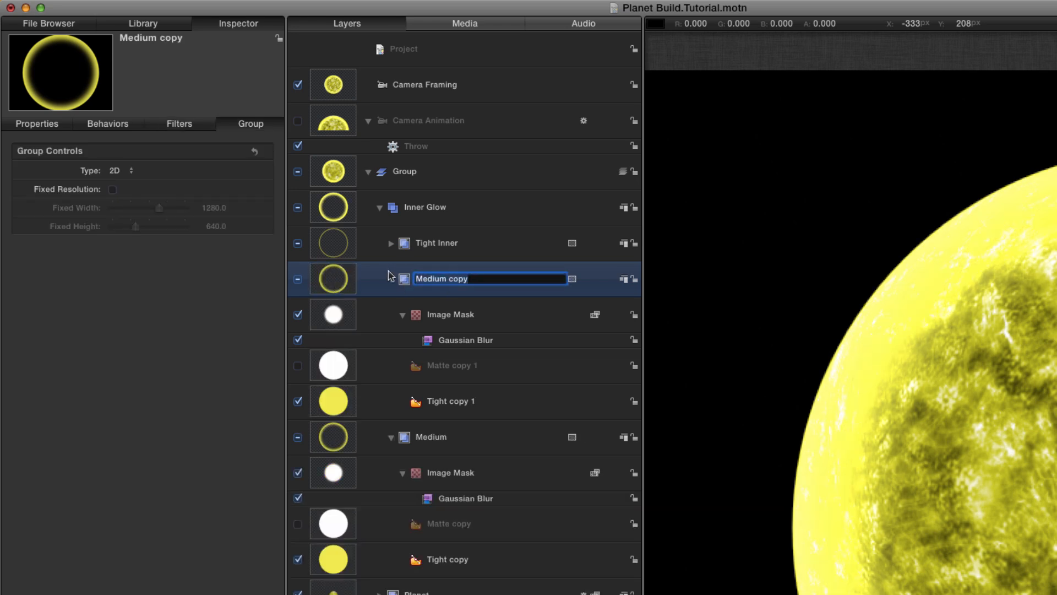
{"action": "type", "text": "LArge"}
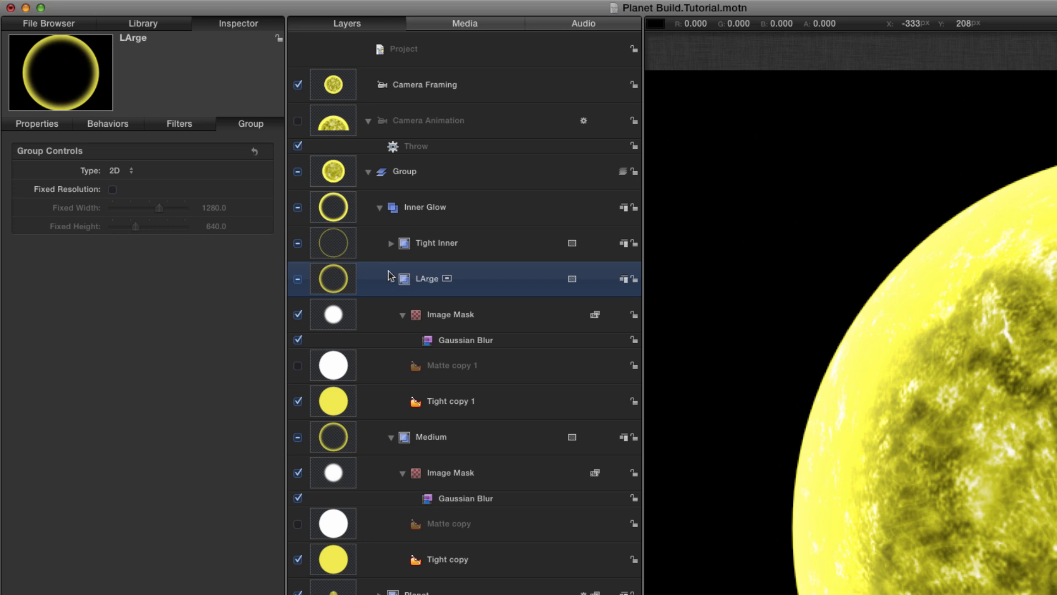
{"action": "key", "text": "super+bracketleft"}
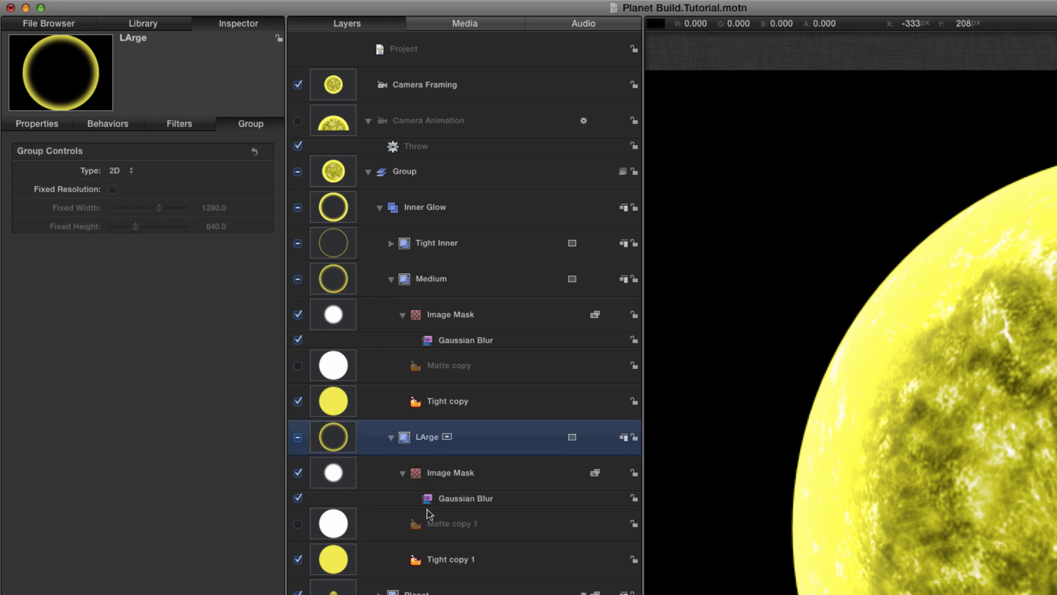
- Scale the LArge group's matte circle down to 72.5%
{"action": "left_click", "coordinate": [327, 530]}
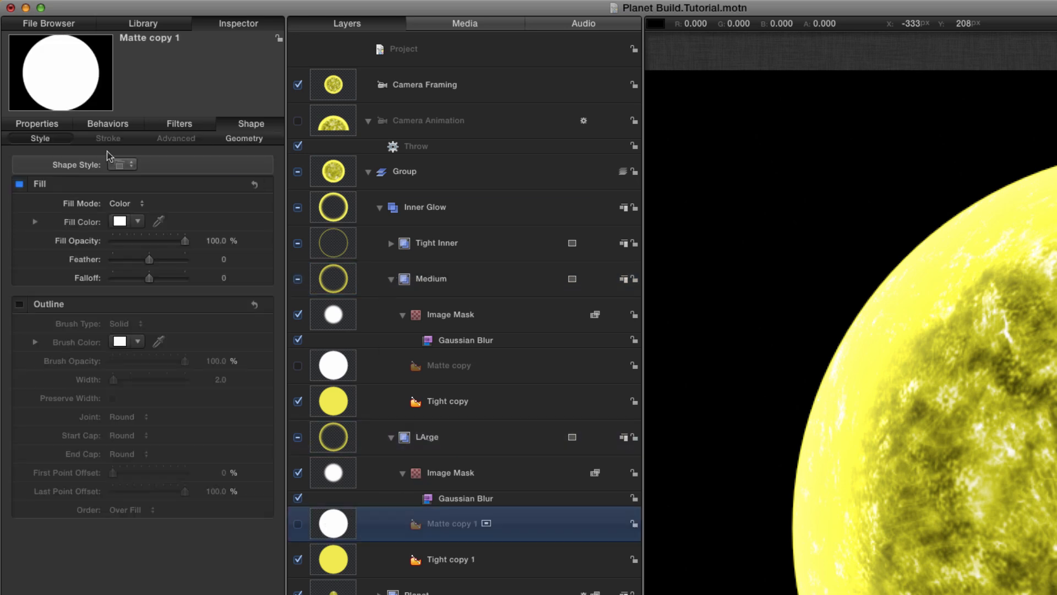
{"action": "left_click", "coordinate": [43, 125]}
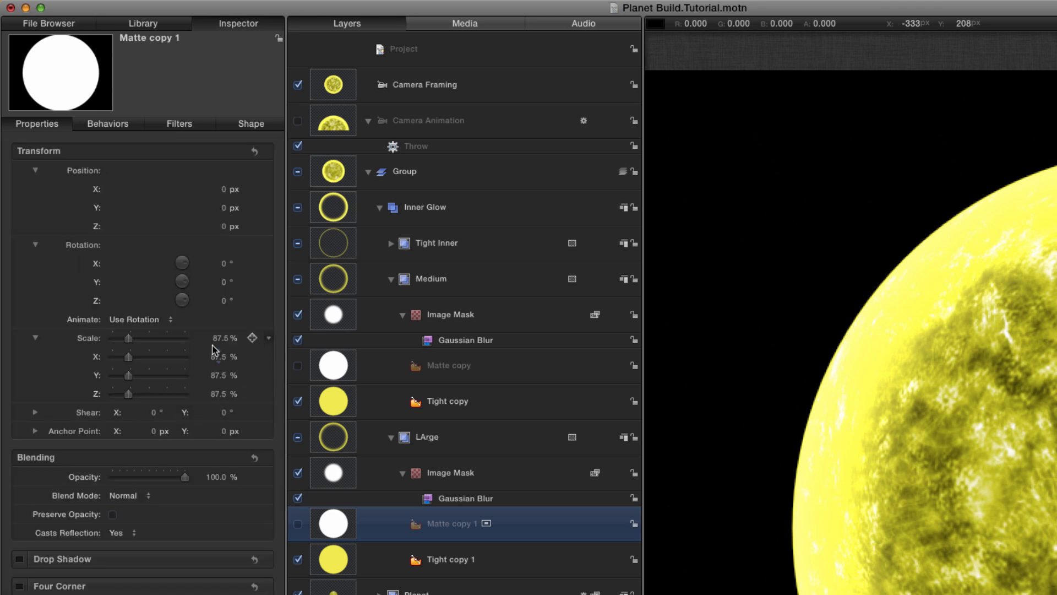
{"action": "left_click_drag", "start_coordinate": [219, 338], "coordinate": [220, 336]}
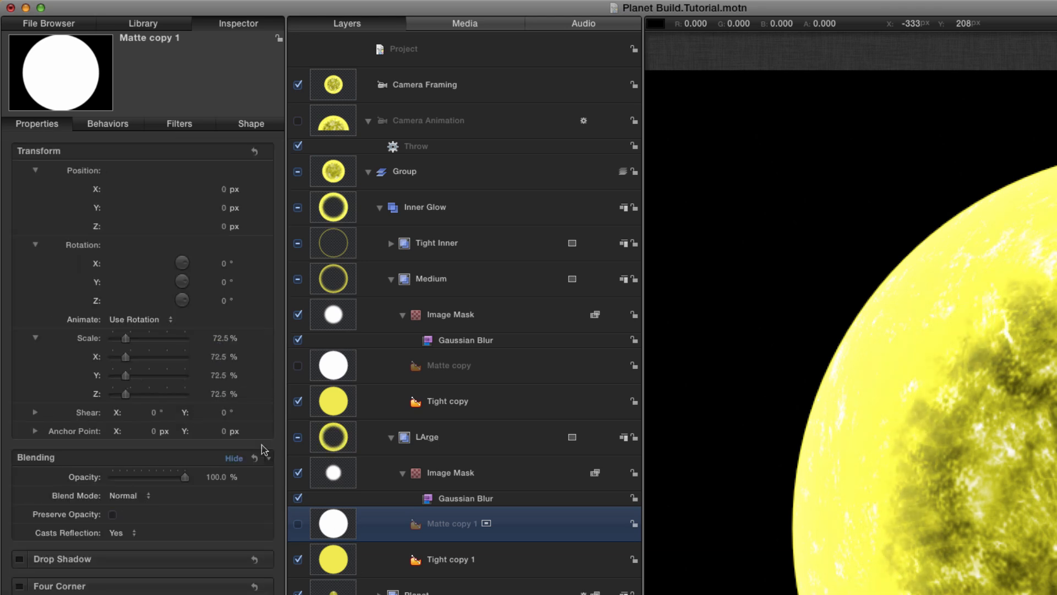
- Increase the Gaussian Blur amount on the LArge group's image mask to 600
{"action": "left_click", "coordinate": [432, 500]}
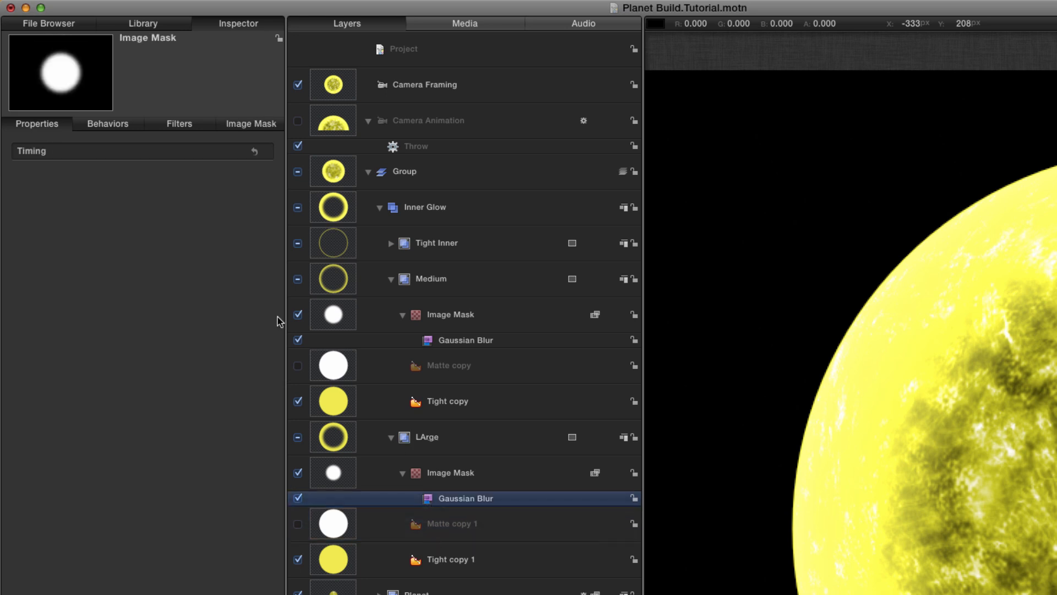
{"action": "left_click", "coordinate": [195, 128]}
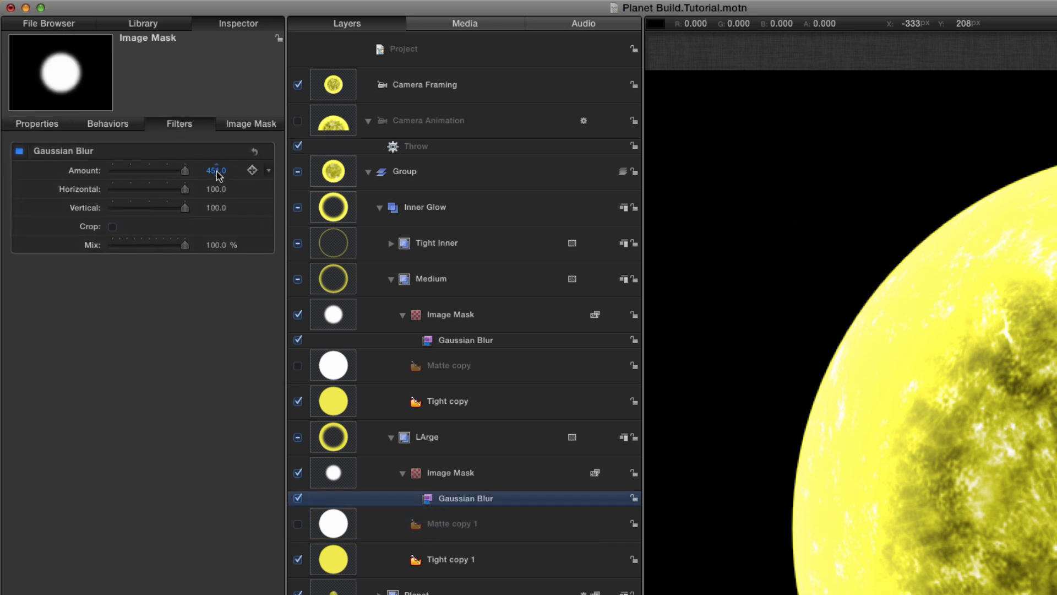
{"action": "left_click_drag", "start_coordinate": [217, 170], "coordinate": [216, 170]}
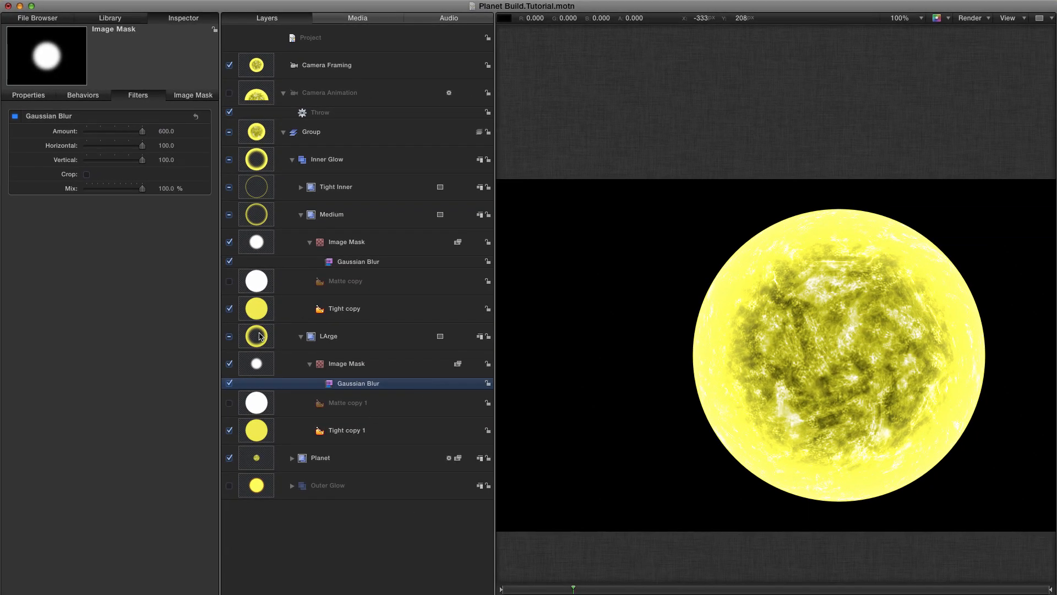
- Recolor the LArge group's Tight copy 1 circle to orange and lower its fill opacity to about 50.5%
{"action": "left_click", "coordinate": [260, 336]}
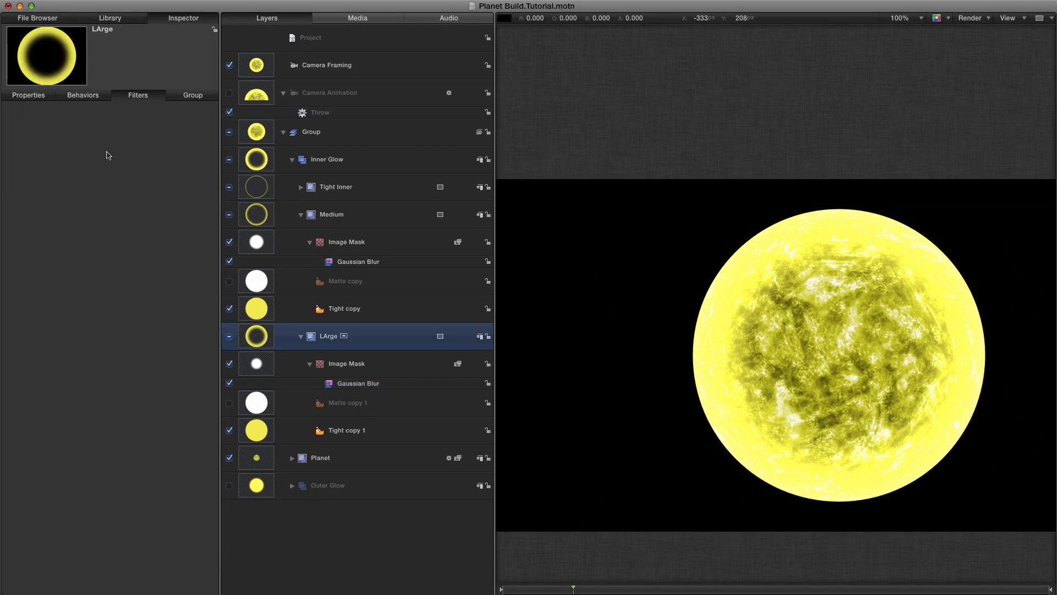
{"action": "left_click", "coordinate": [259, 428]}
{"action": "left_click", "coordinate": [186, 98]}
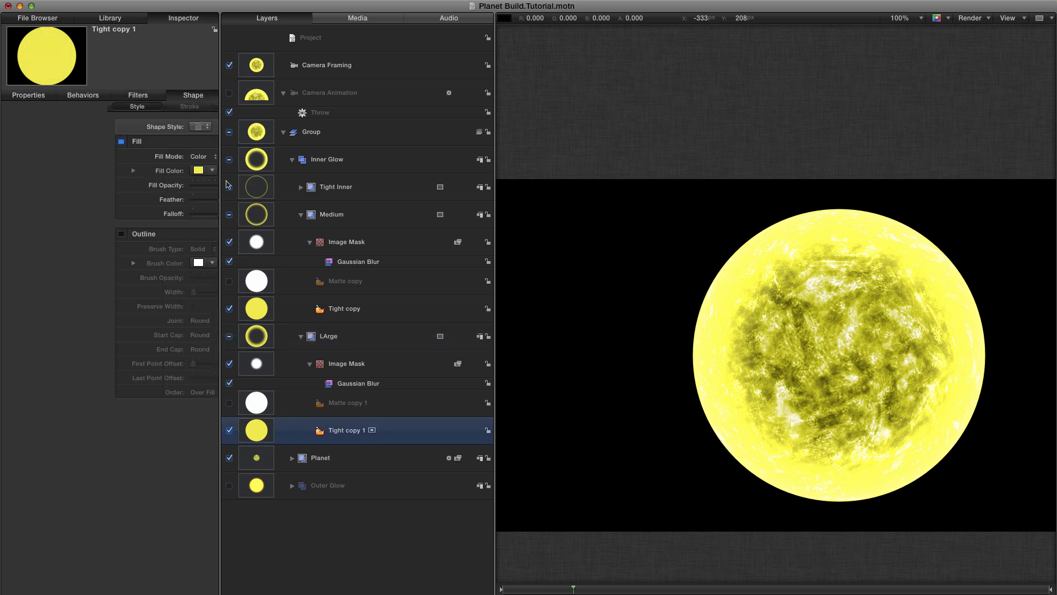
{"action": "left_click", "coordinate": [89, 169]}
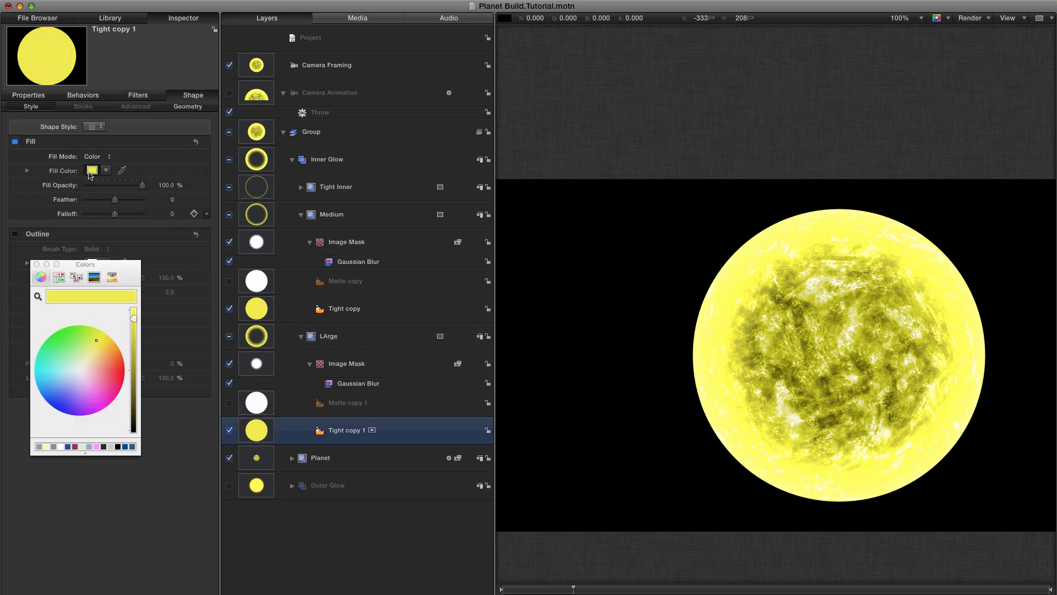
{"action": "left_click", "coordinate": [109, 347]}
{"action": "left_click_drag", "start_coordinate": [110, 347], "coordinate": [108, 348]}
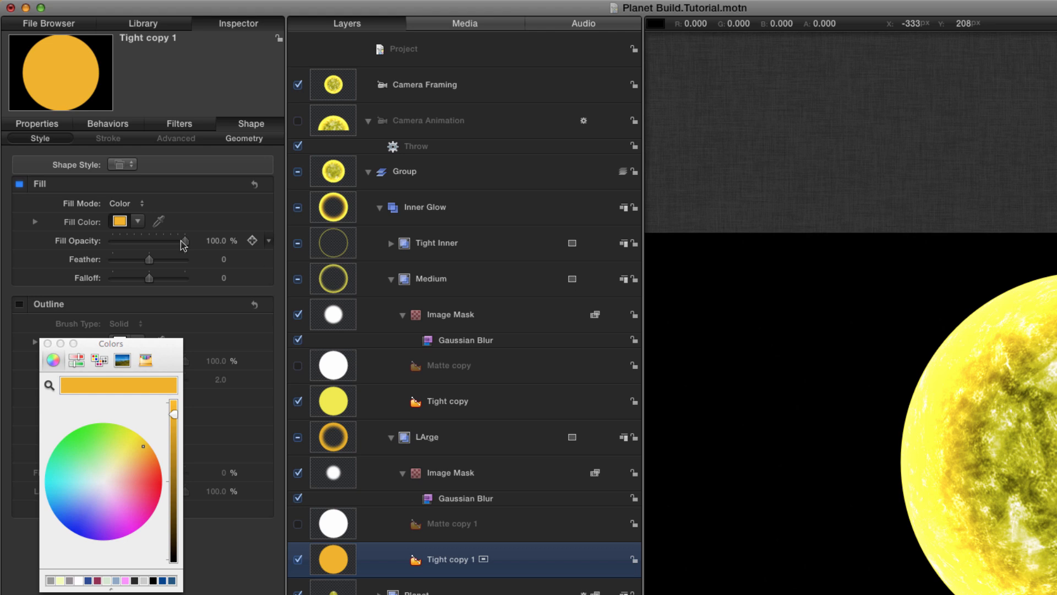
{"action": "left_click_drag", "start_coordinate": [180, 240], "coordinate": [149, 246]}
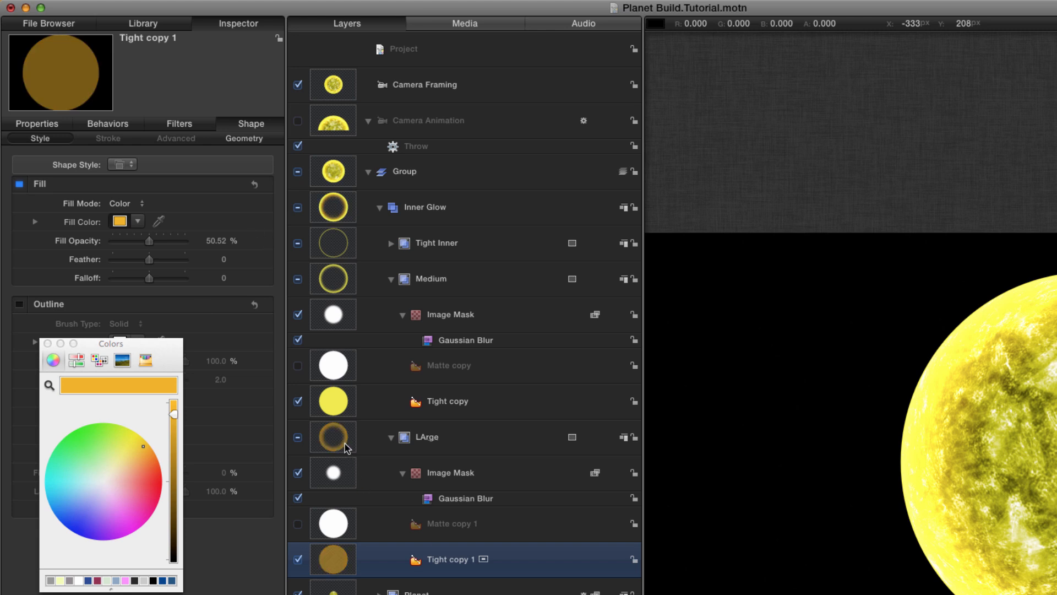
- Recolor the Medium group's Tight copy circle to golden yellow and lower its fill opacity to 50.5%
{"action": "left_click", "coordinate": [334, 403]}
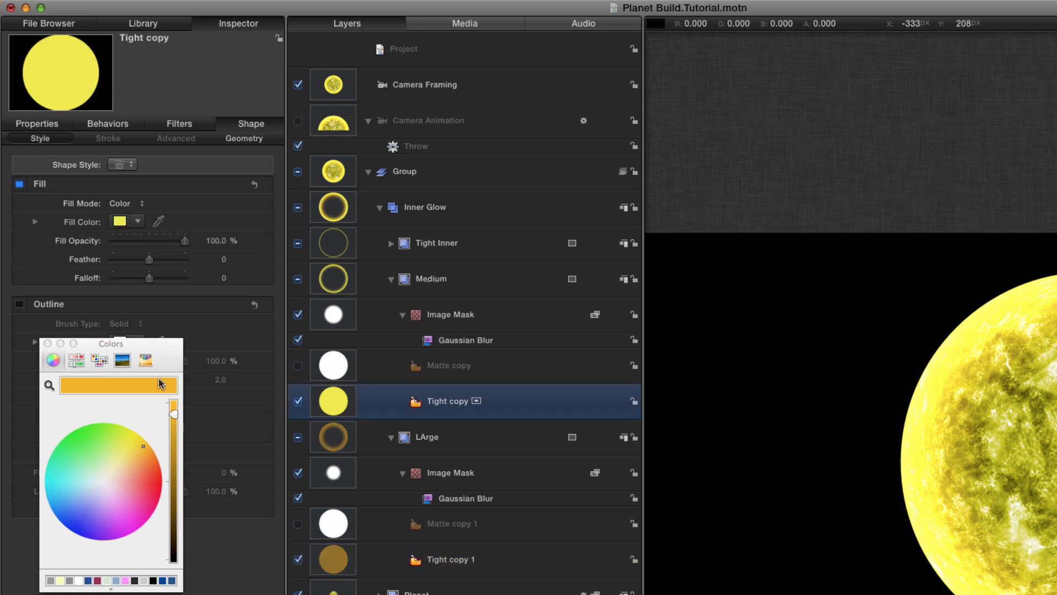
{"action": "left_click", "coordinate": [119, 221]}
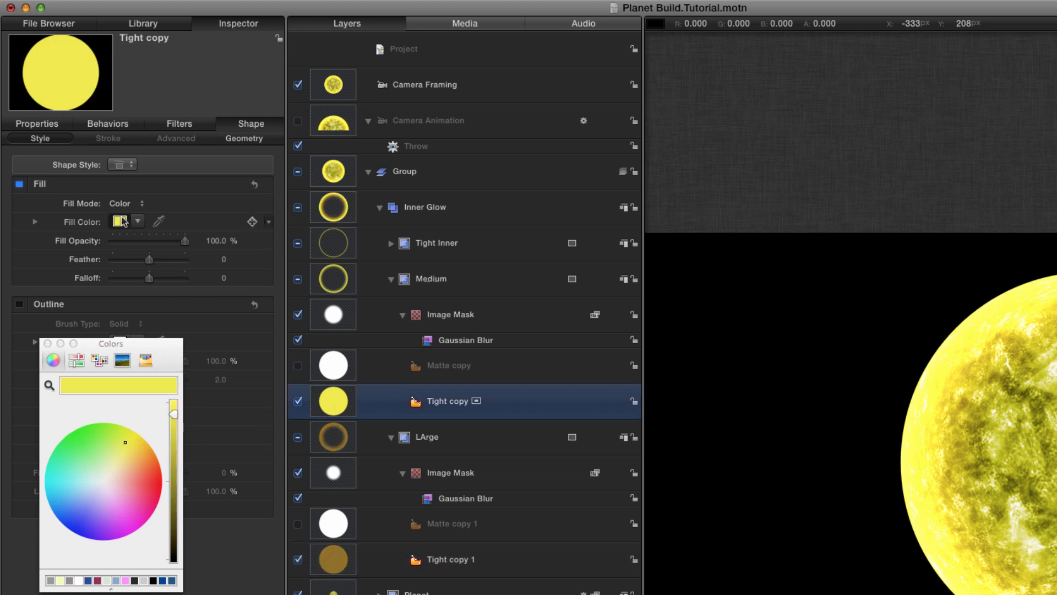
{"action": "left_click", "coordinate": [135, 448]}
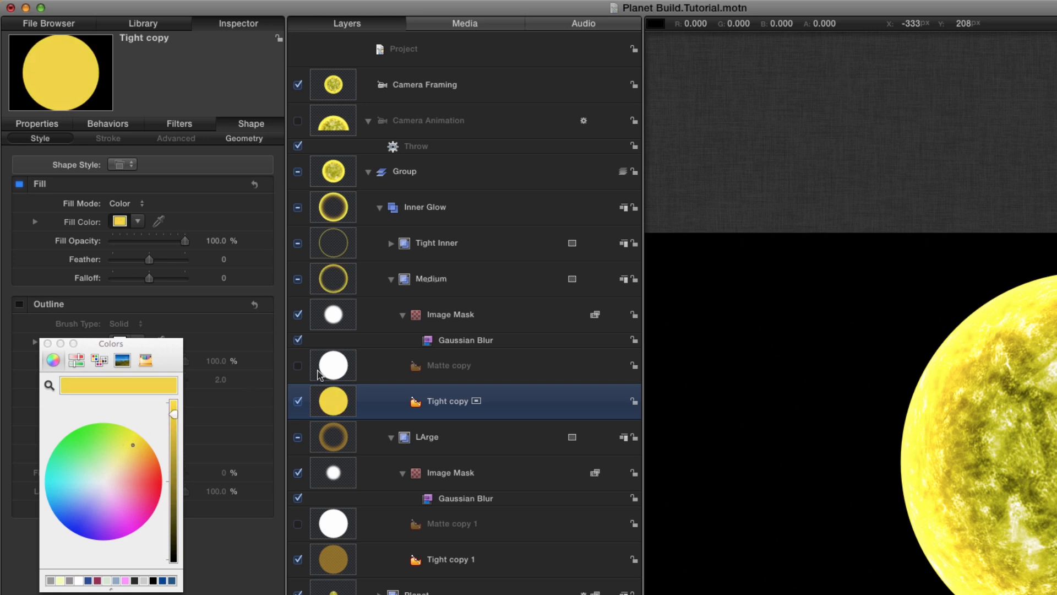
{"action": "left_click_drag", "start_coordinate": [185, 241], "coordinate": [149, 247]}
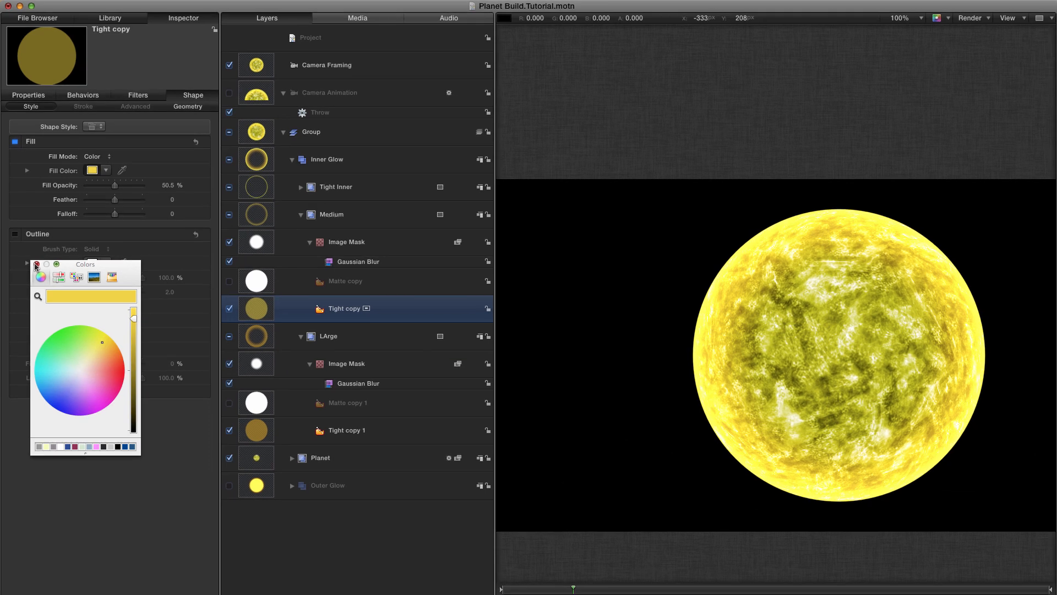
{"action": "left_click", "coordinate": [48, 343]}
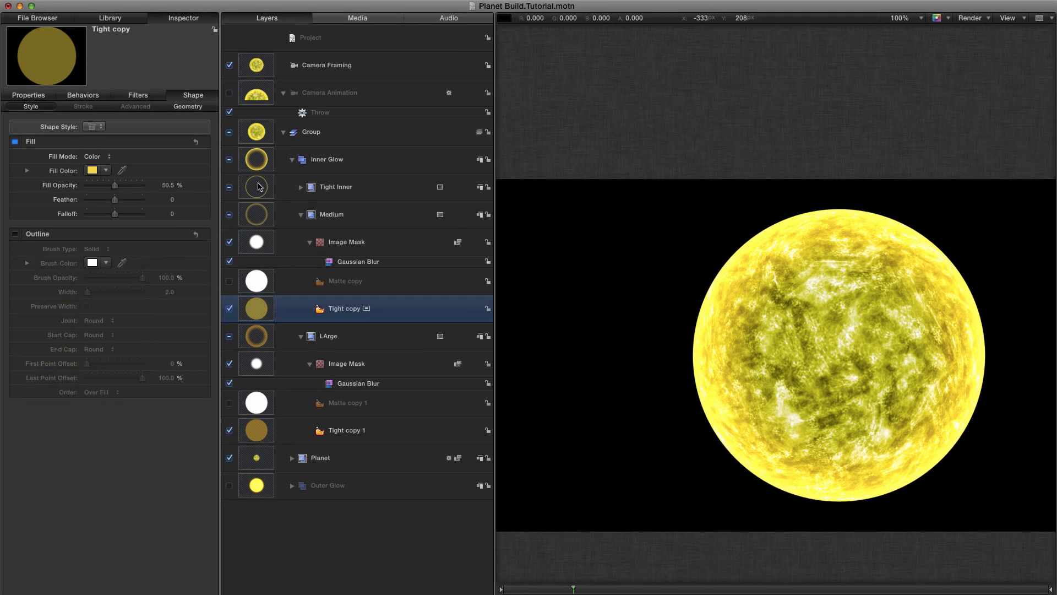
- Change the Tight circle's fill in the Tight Inner group to a bright, nearly white cream
{"action": "left_click", "coordinate": [259, 186]}
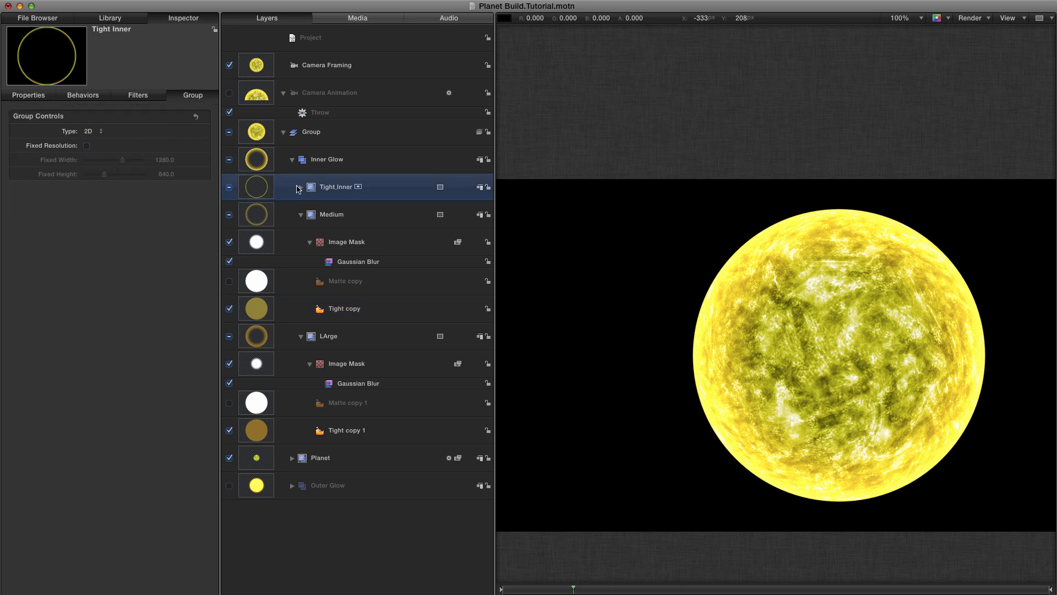
{"action": "left_click", "coordinate": [299, 187]}
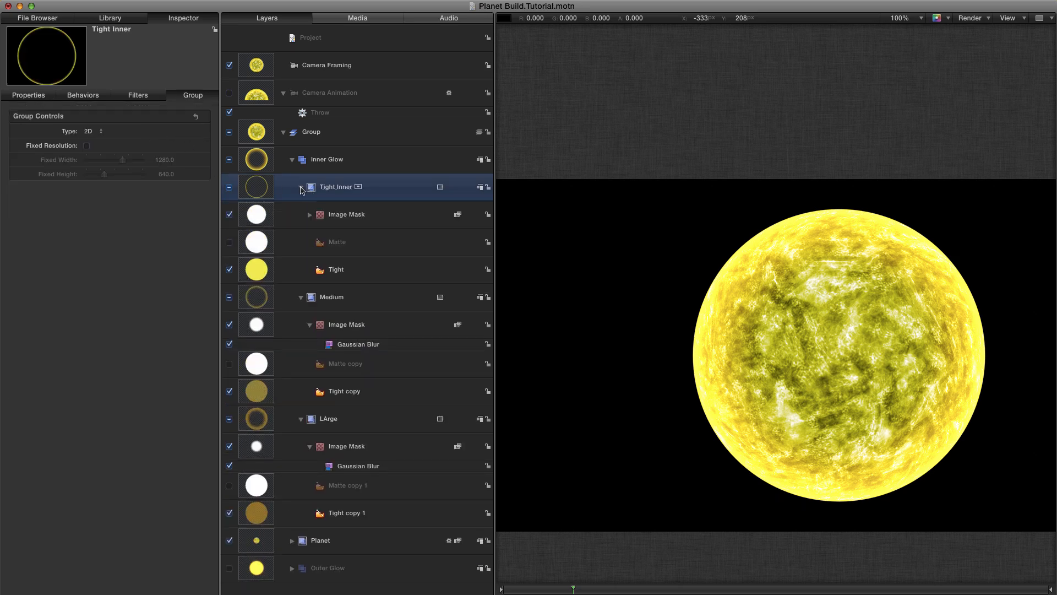
{"action": "left_click", "coordinate": [259, 267]}
{"action": "left_click", "coordinate": [91, 171]}
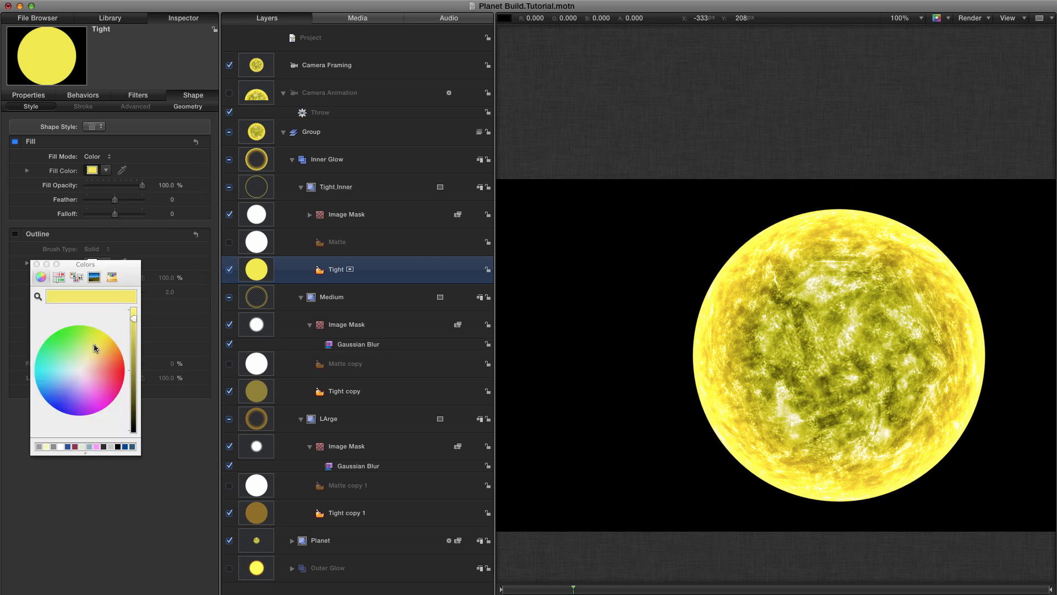
{"action": "left_click_drag", "start_coordinate": [91, 352], "coordinate": [84, 366]}
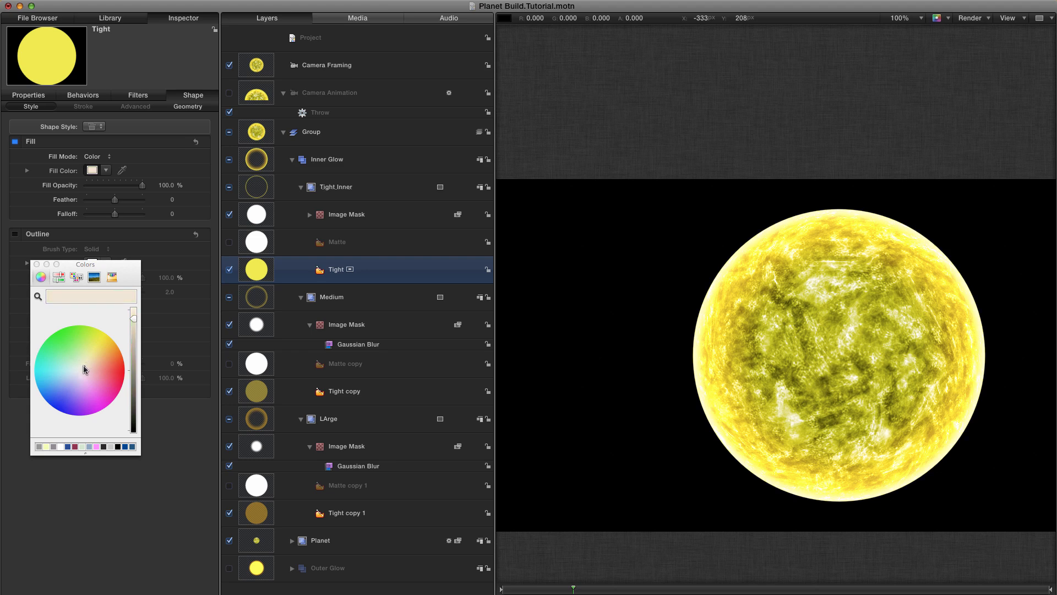
{"action": "left_click_drag", "start_coordinate": [133, 318], "coordinate": [134, 312]}
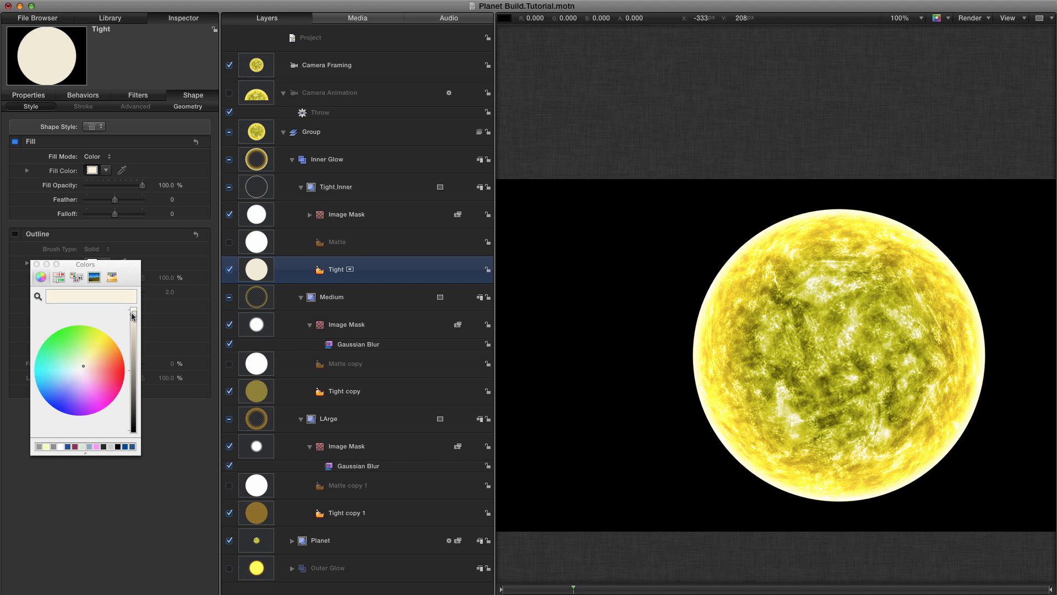
{"action": "left_click", "coordinate": [36, 265]}
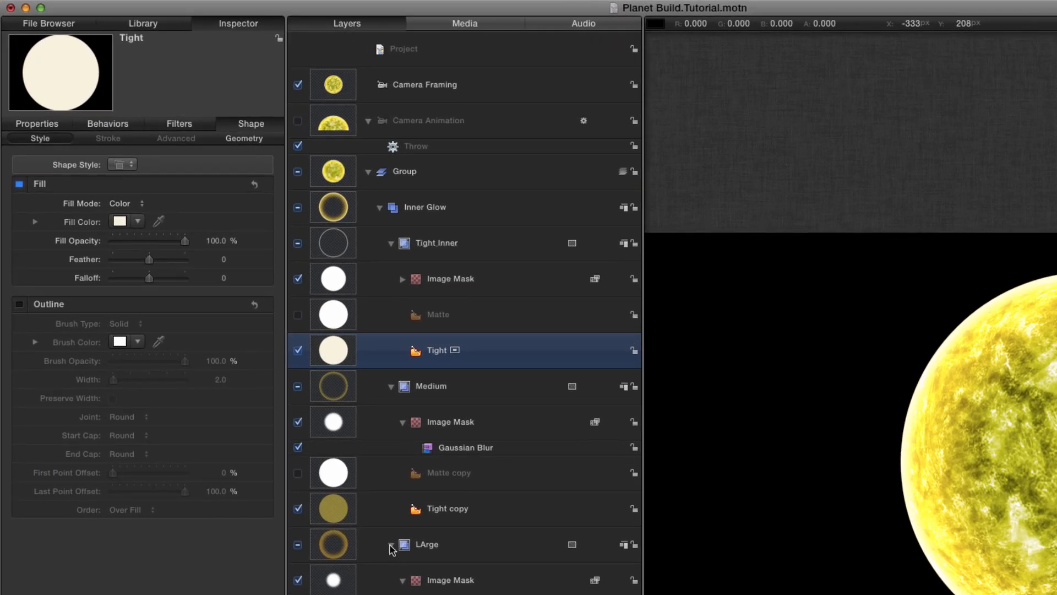
- Collapse the Inner Glow group, make the Outer Glow group visible again and view the finished planet in an enlarged canvas
{"action": "left_click", "coordinate": [380, 207]}
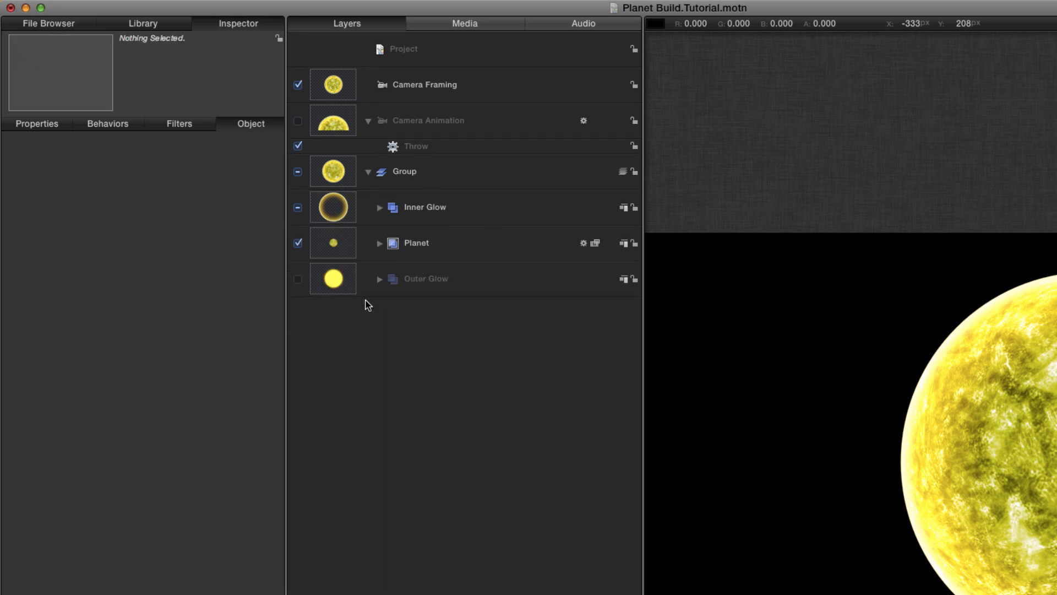
{"action": "left_click", "coordinate": [298, 279]}
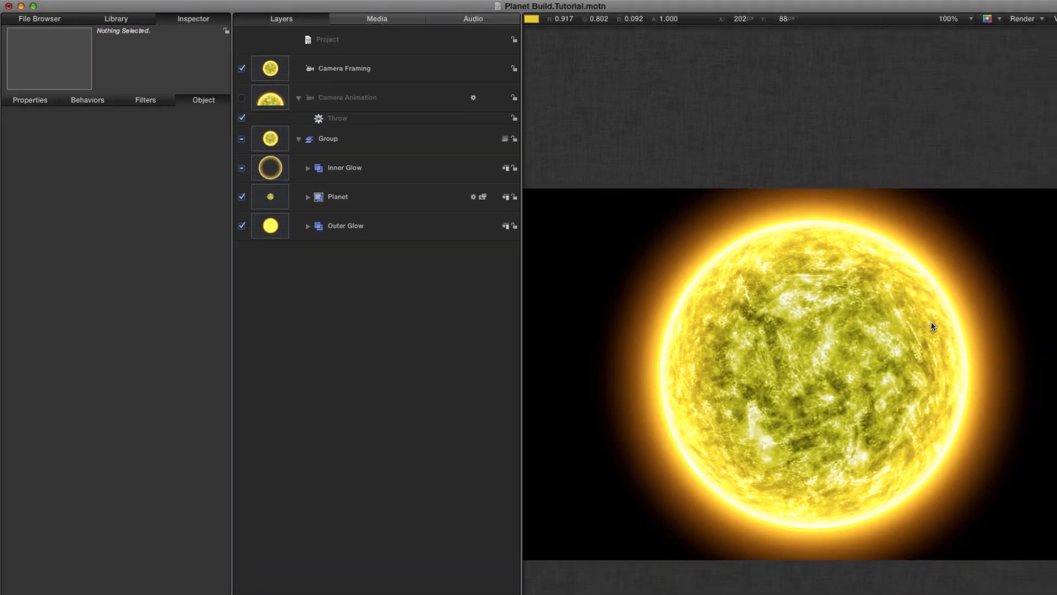
{"action": "key", "text": "F8"}
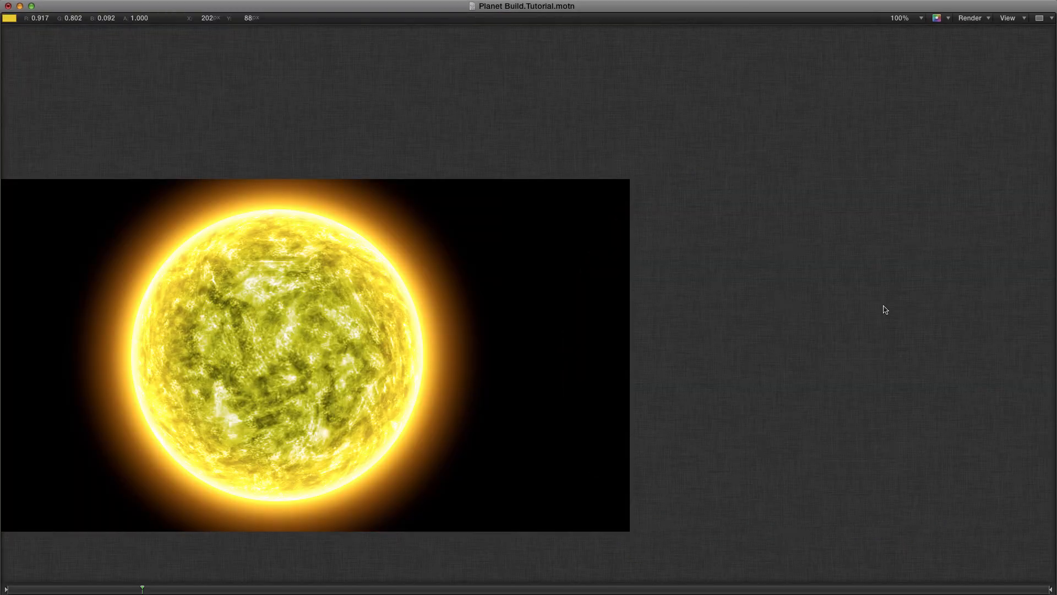
- Add a new group directly above the Outer Glow group and name it Corona
{"action": "key", "text": "shift+z"}
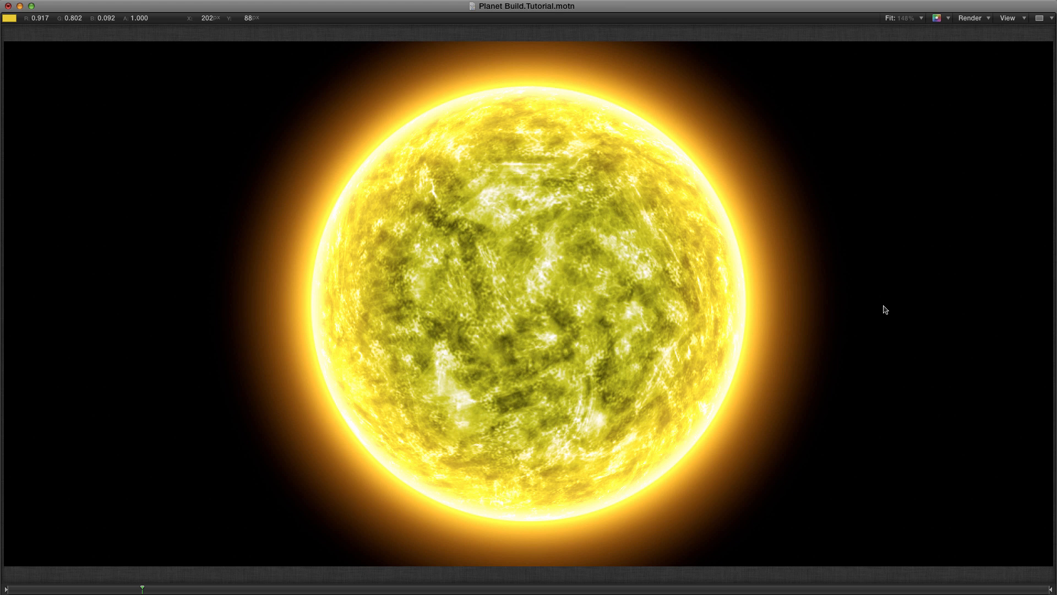
{"action": "key", "text": "F8"}
{"action": "left_click_drag", "start_coordinate": [495, 240], "coordinate": [406, 233]}
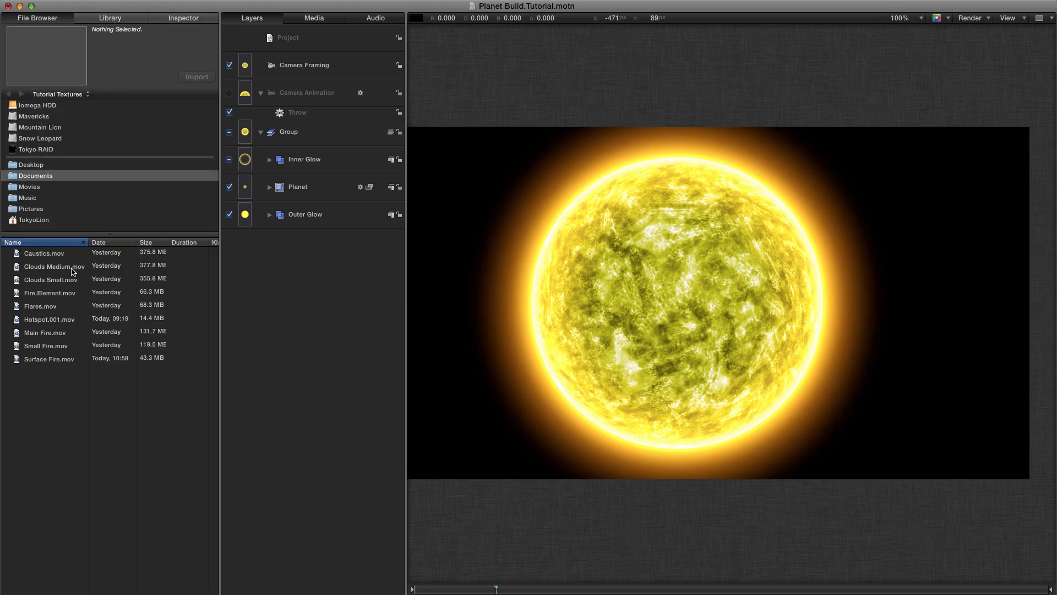
{"action": "left_click", "coordinate": [297, 220]}
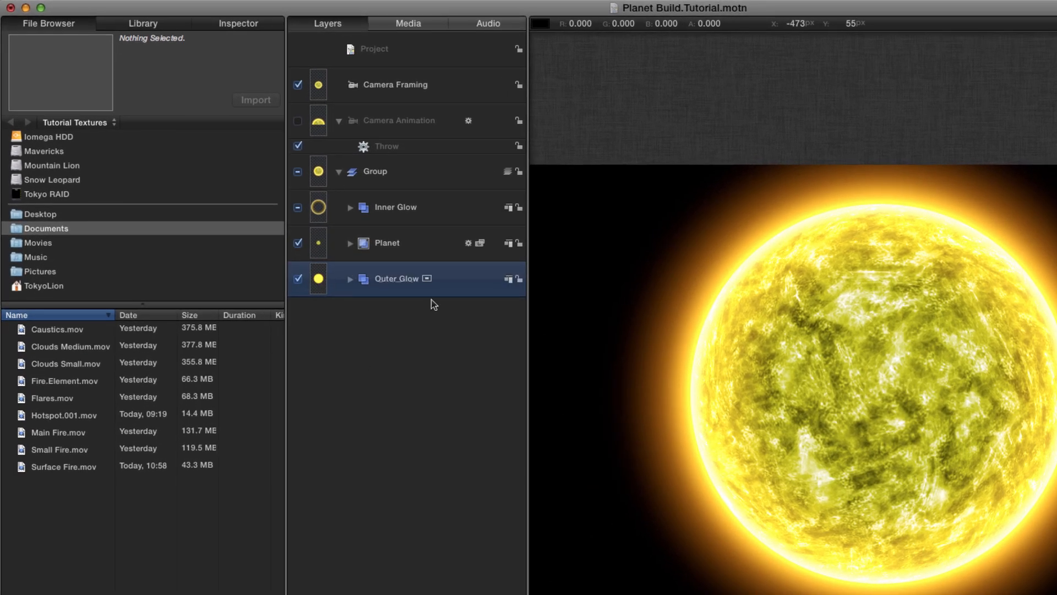
{"action": "key", "text": "super+shift+n"}
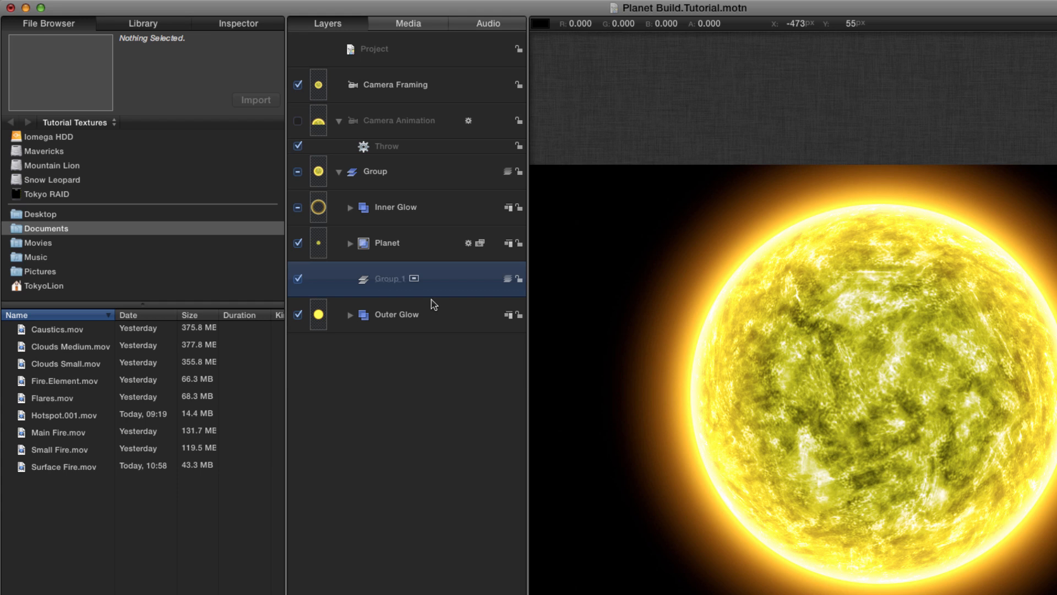
{"action": "double_click", "coordinate": [386, 278]}
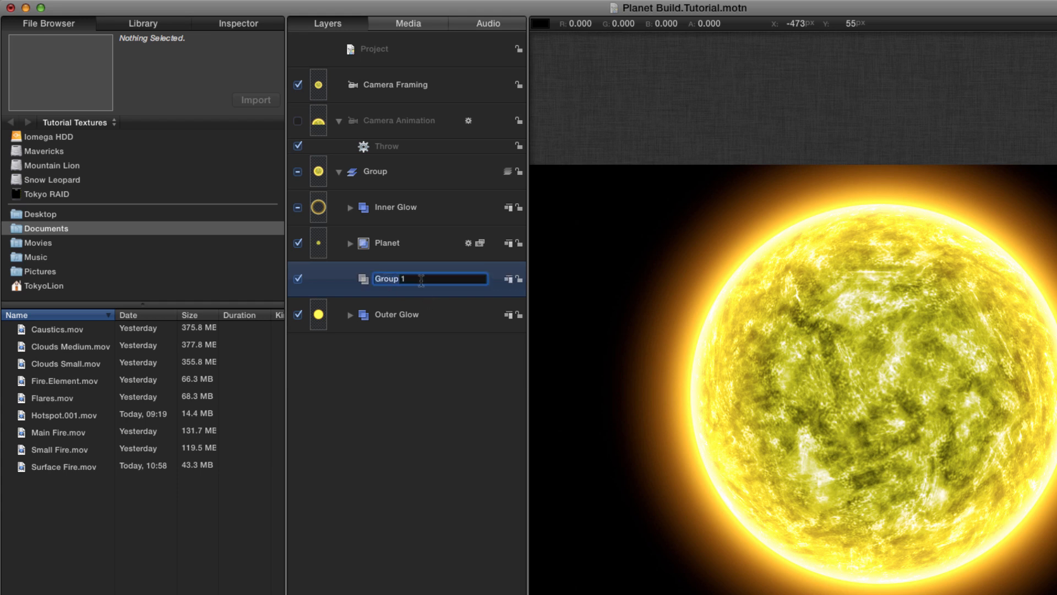
{"action": "left_click_drag", "start_coordinate": [421, 280], "coordinate": [345, 279]}
{"action": "type", "text": "Corona"}
{"action": "key", "text": "Return"}
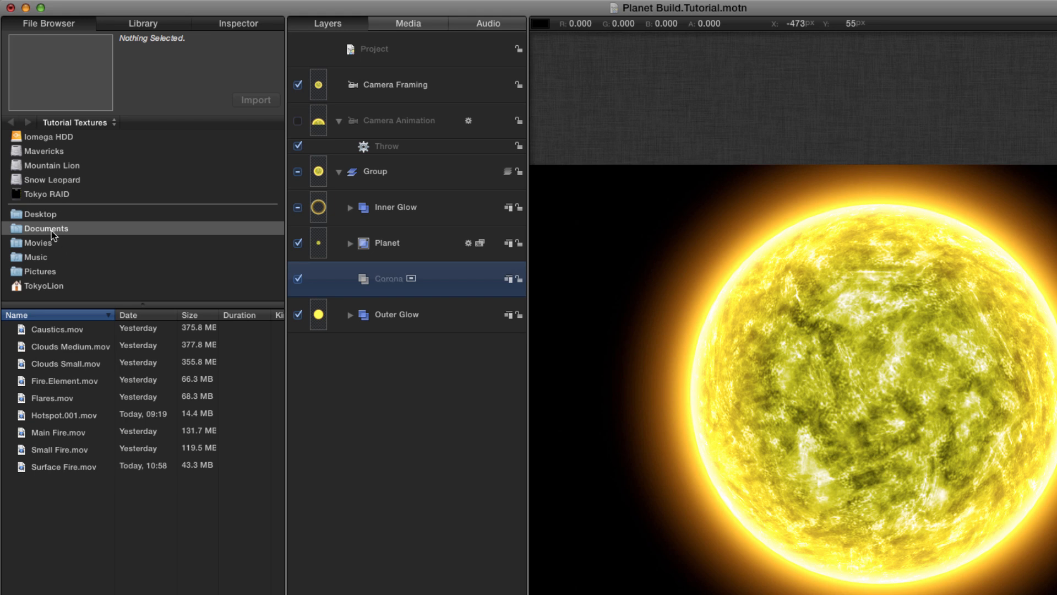
- Import Small Fire.mov, Main Fire.mov and Flares.mov from the Tutorial Textures folder into the Corona group
{"action": "left_click", "coordinate": [71, 122]}
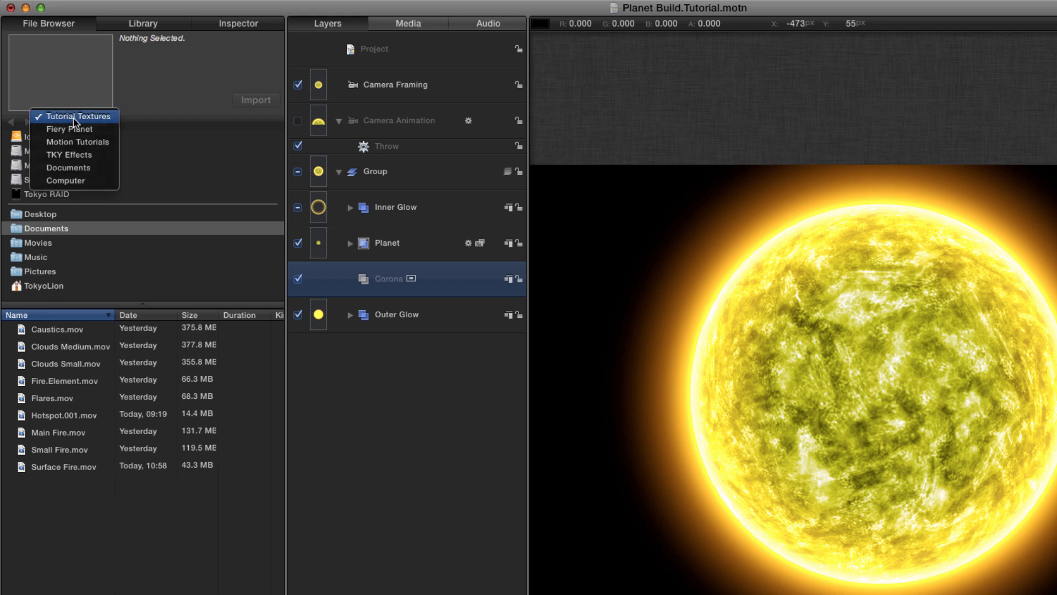
{"action": "left_click", "coordinate": [74, 118]}
{"action": "left_click", "coordinate": [65, 450]}
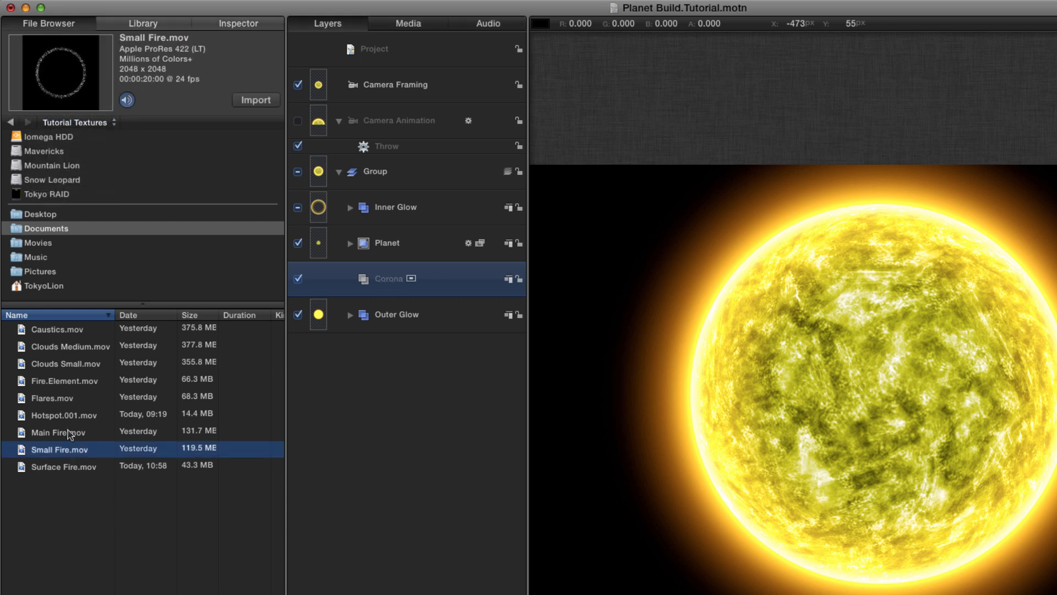
{"action": "left_click", "coordinate": [70, 434], "text": "super"}
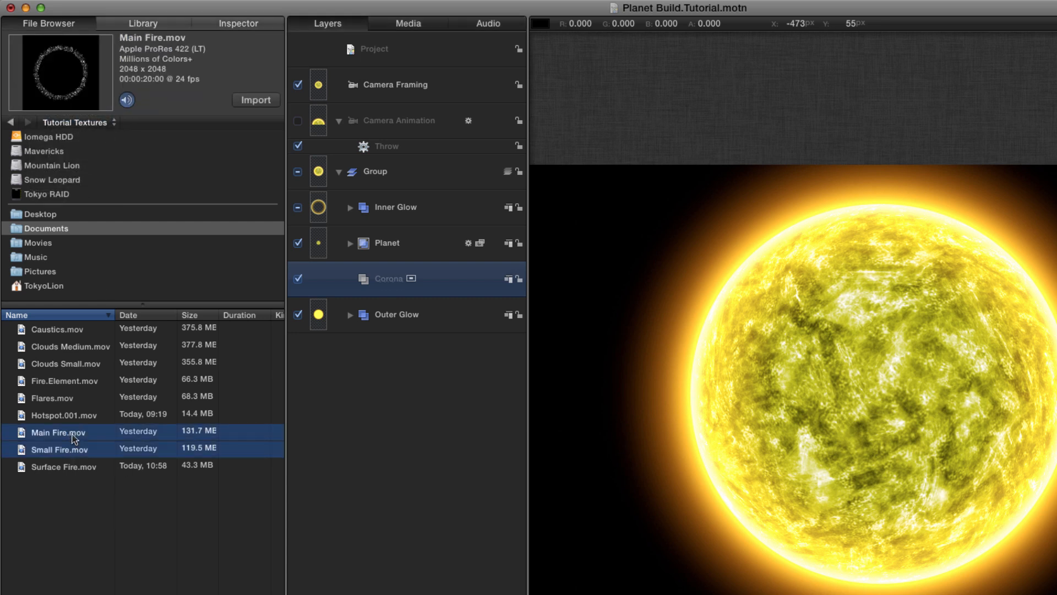
{"action": "left_click", "coordinate": [65, 399], "text": "super"}
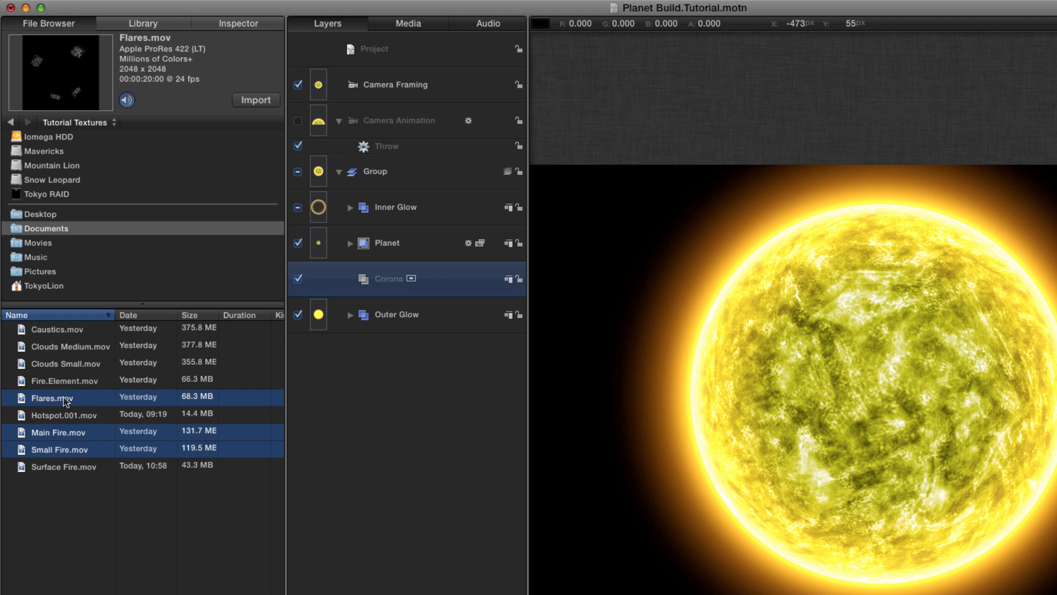
{"action": "left_click", "coordinate": [256, 101]}
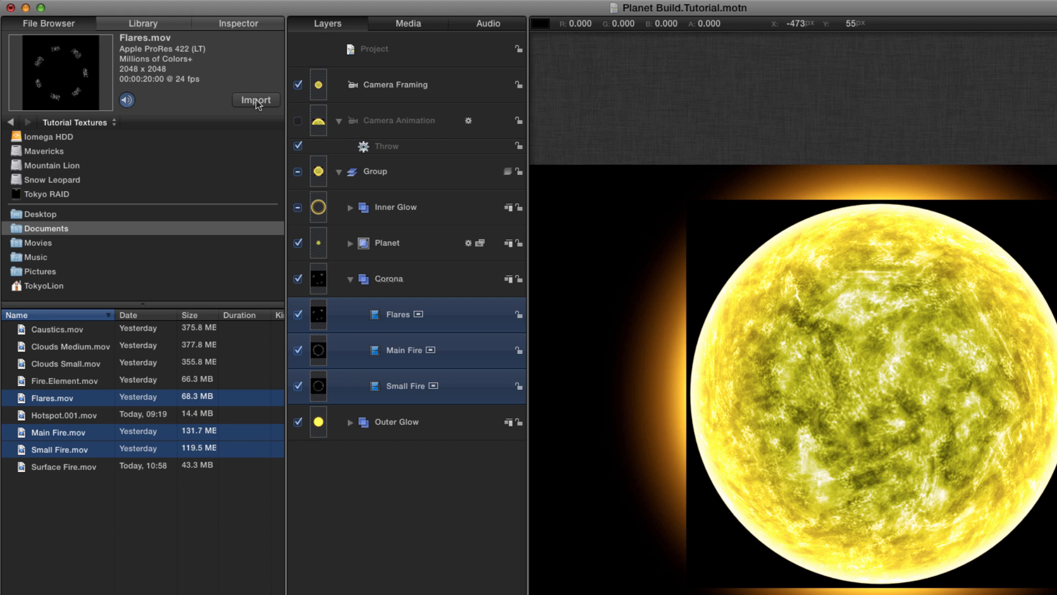
- Set the blend mode of the Flares, Main Fire and Small Fire clips to Screen
{"action": "left_click", "coordinate": [248, 24]}
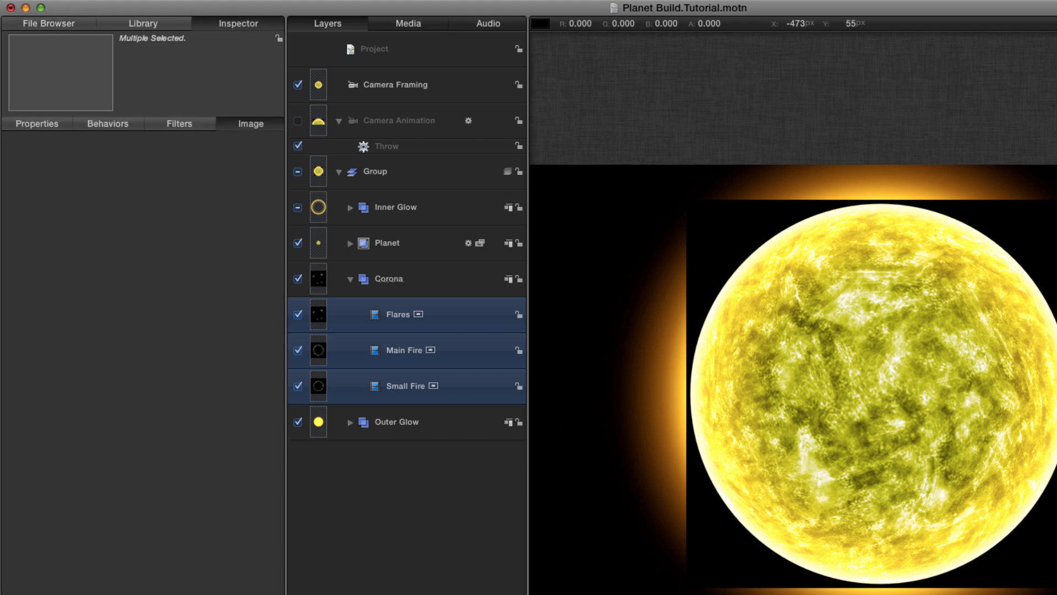
{"action": "left_click", "coordinate": [44, 126]}
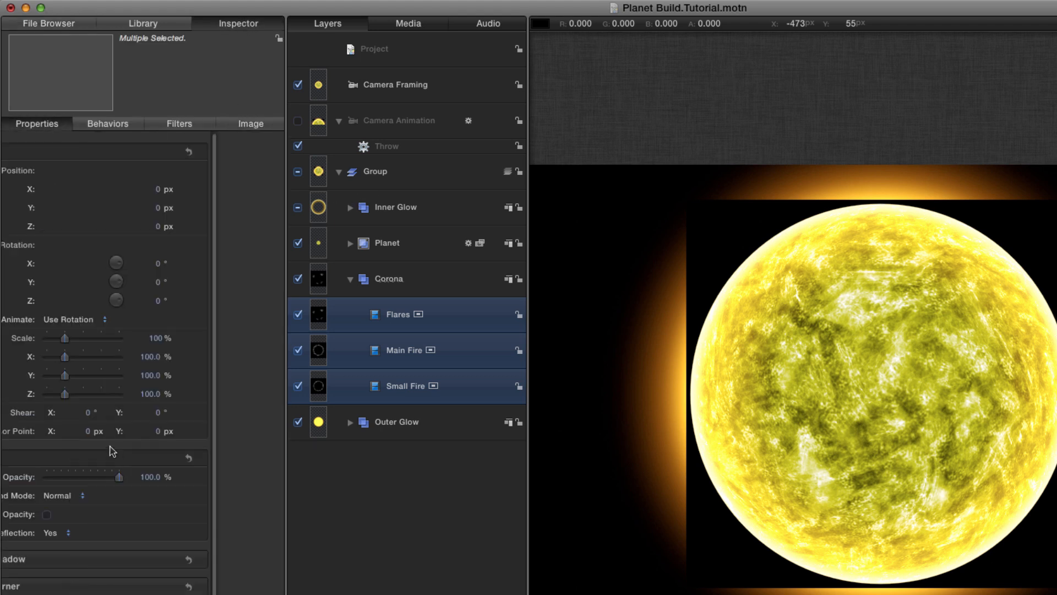
{"action": "left_click", "coordinate": [123, 495]}
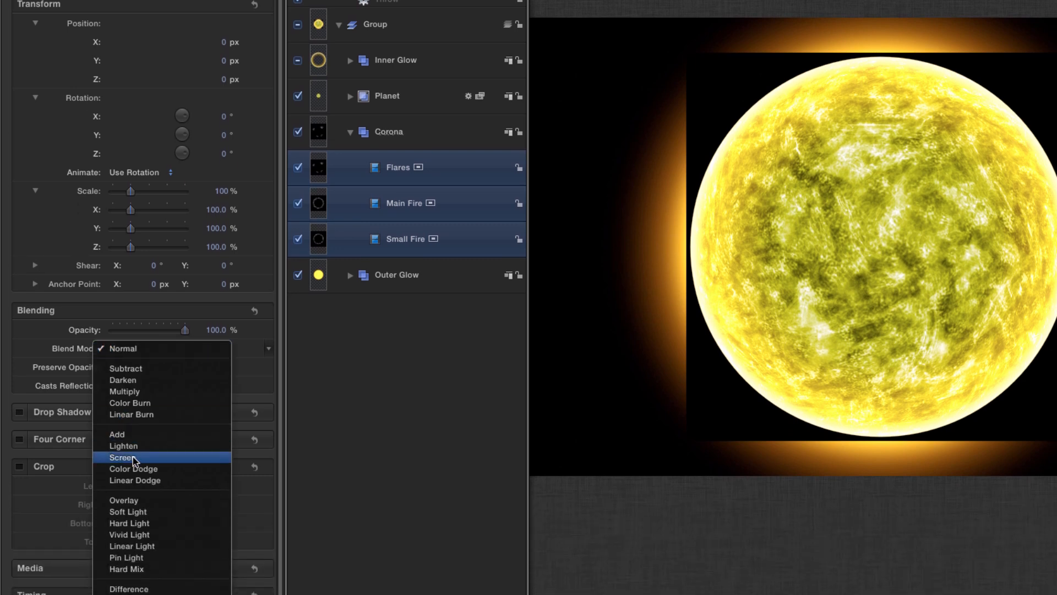
{"action": "left_click", "coordinate": [133, 457]}
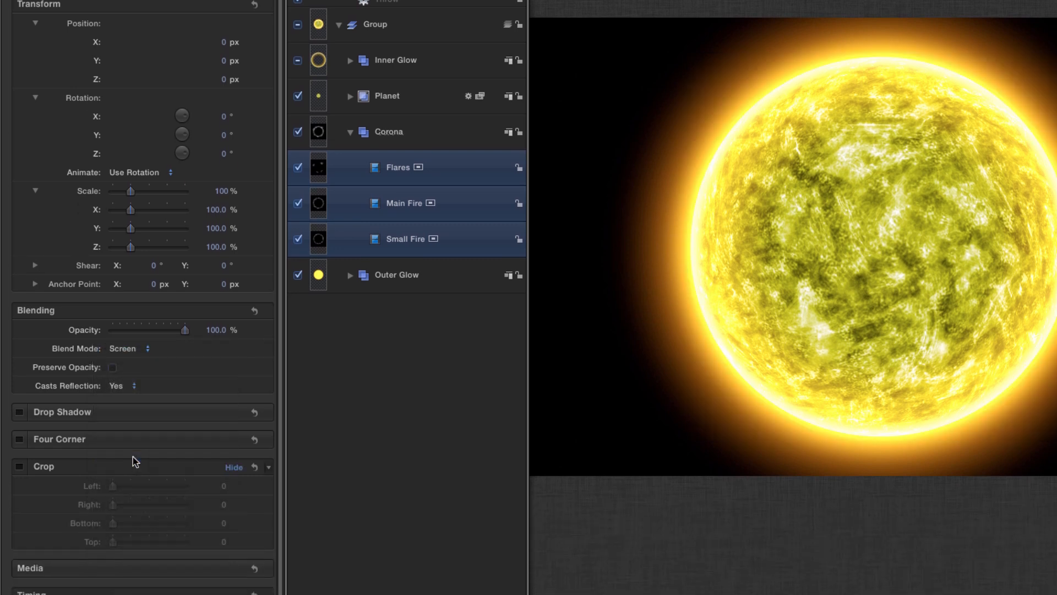
{"action": "key", "text": "super+Tab"}
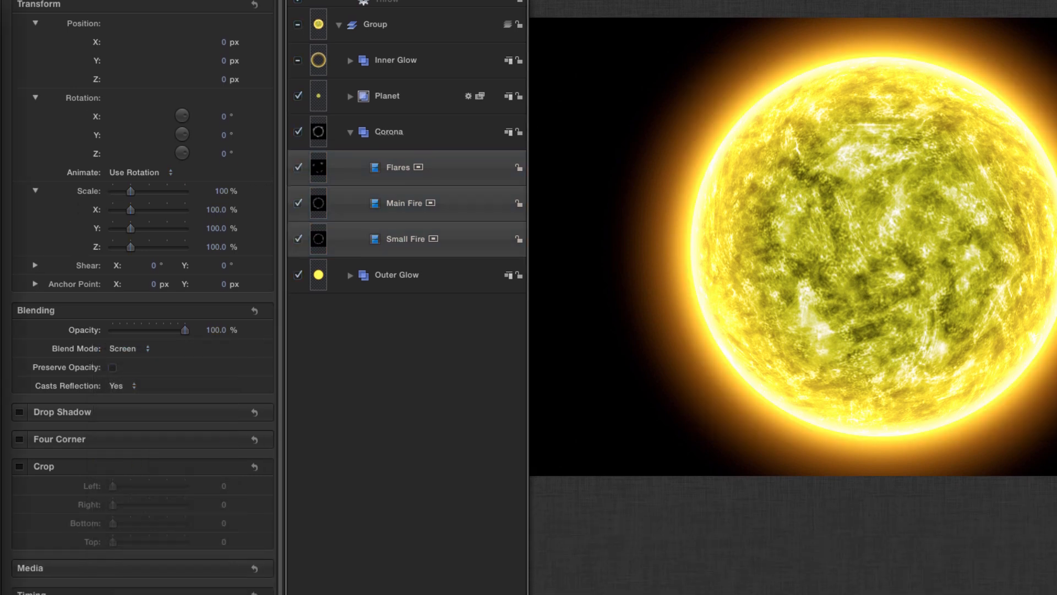
- Hide the Flares and Small Fire clips, keep Main Fire visible and move it below Small Fire in the Corona group
{"action": "left_click_drag", "start_coordinate": [298, 239], "coordinate": [302, 167]}
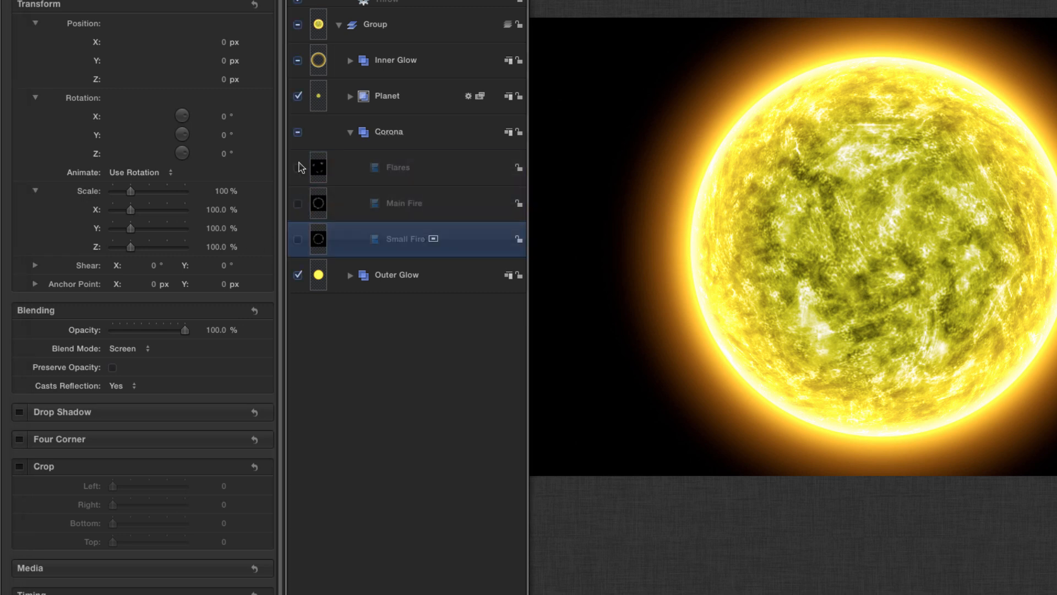
{"action": "left_click", "coordinate": [298, 203]}
{"action": "left_click", "coordinate": [319, 204]}
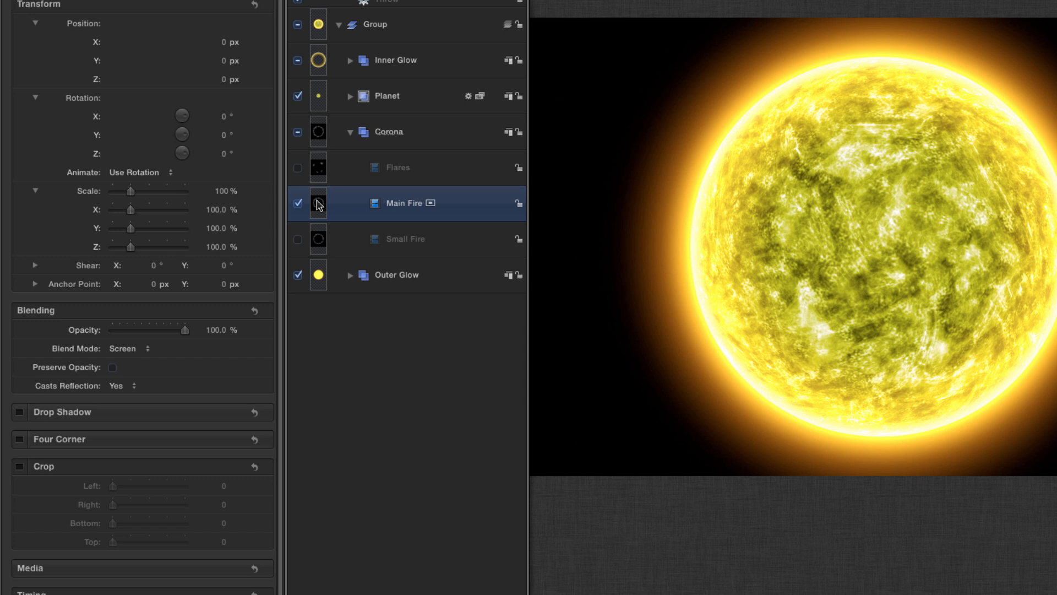
{"action": "key", "text": "super+["}
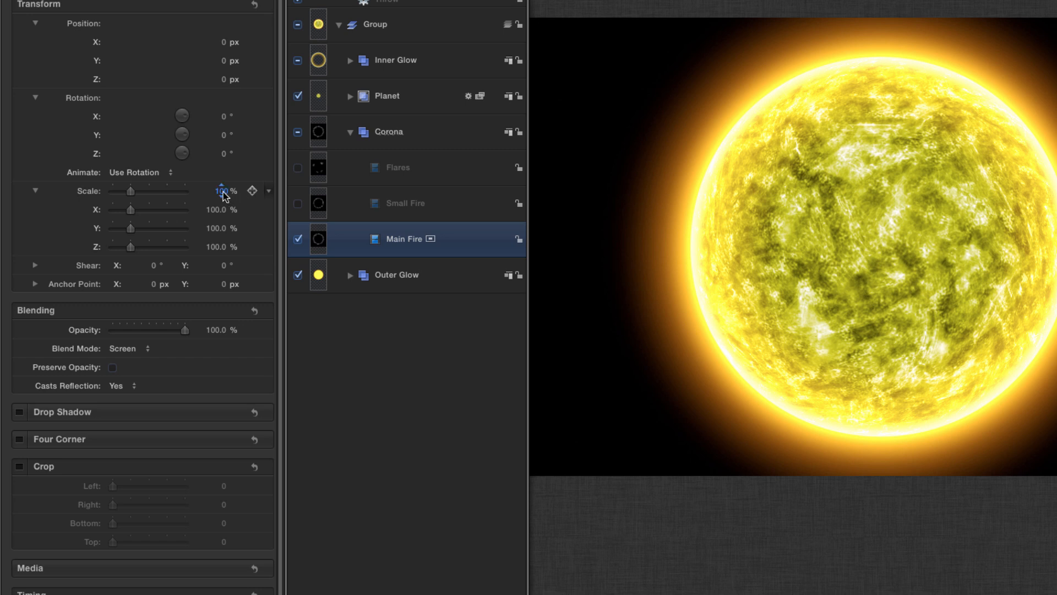
- Scale the Main Fire clip up to 146% so its flames extend past the planet's edge
{"action": "left_click_drag", "start_coordinate": [221, 191], "coordinate": [243, 191]}
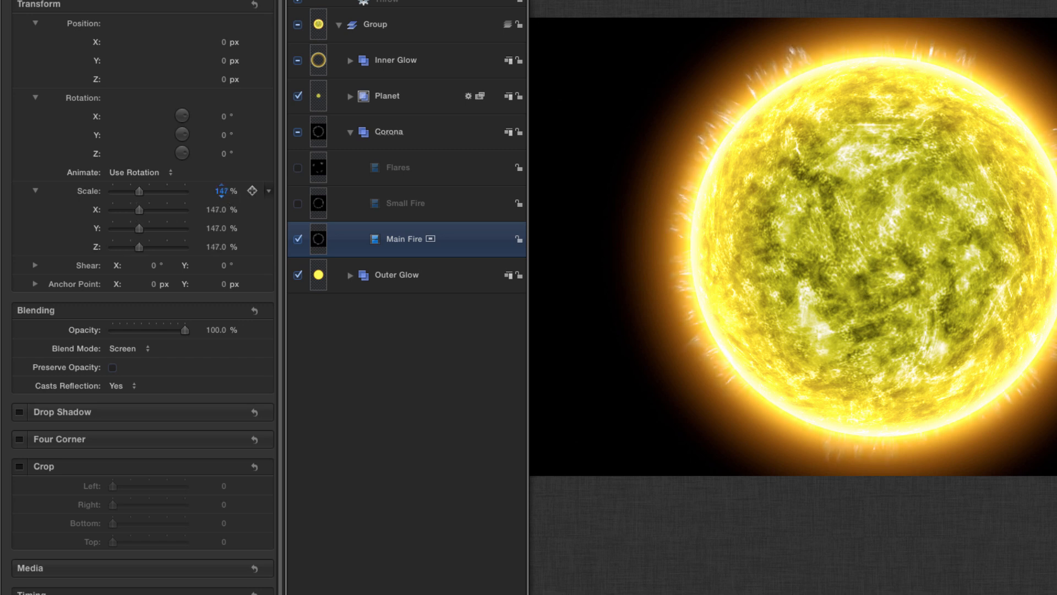
{"action": "left_click", "coordinate": [223, 193]}
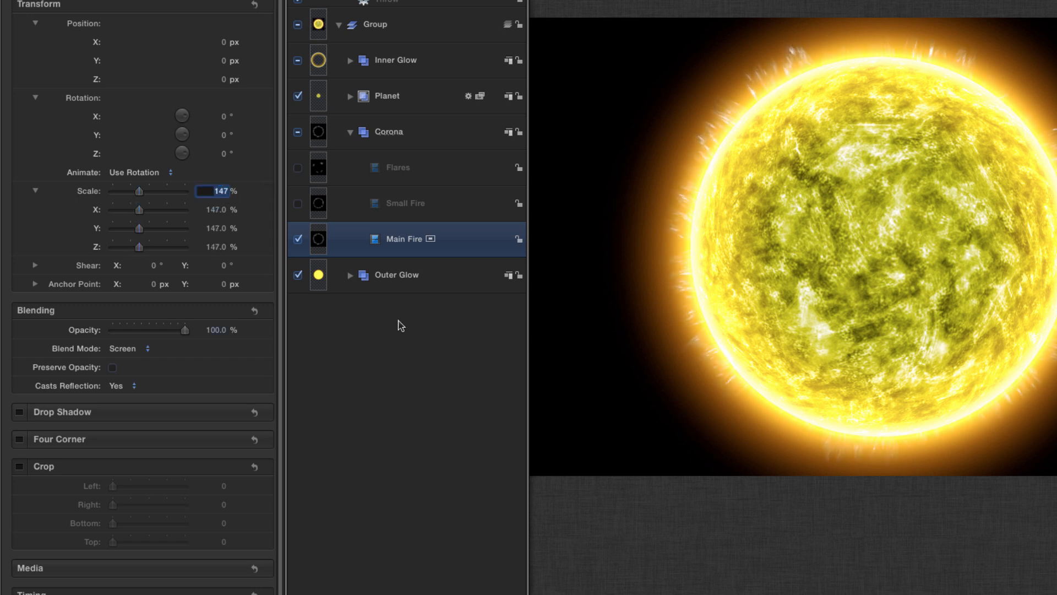
{"action": "type", "text": "148"}
{"action": "key", "text": "Return"}
{"action": "type", "text": "146"}
{"action": "key", "text": "Return"}
- Apply the Levels filter from the Color Correction filters to the whole Corona group
{"action": "left_click", "coordinate": [318, 132]}
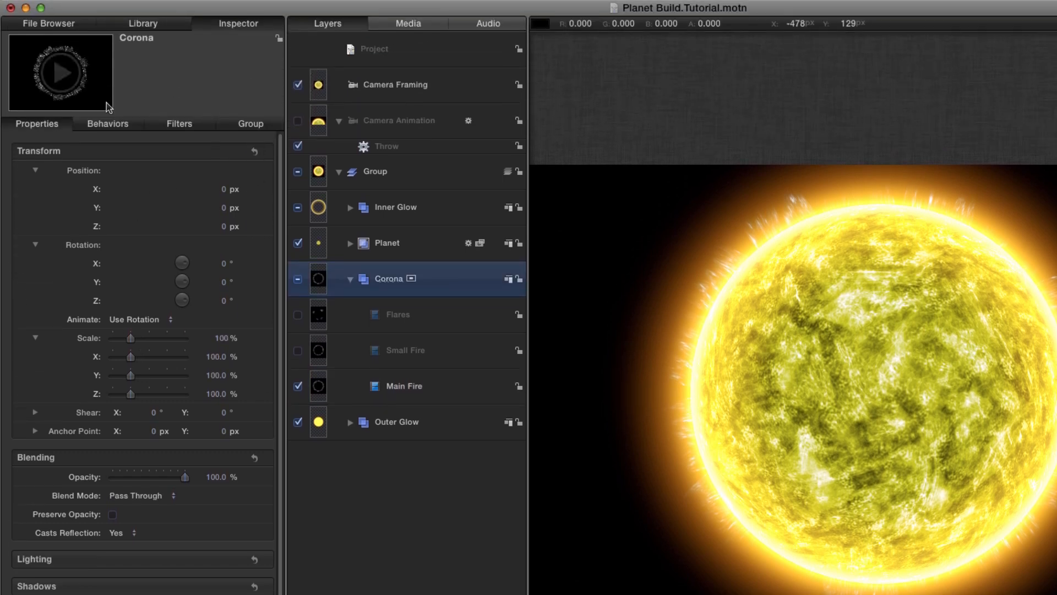
{"action": "left_click", "coordinate": [157, 27]}
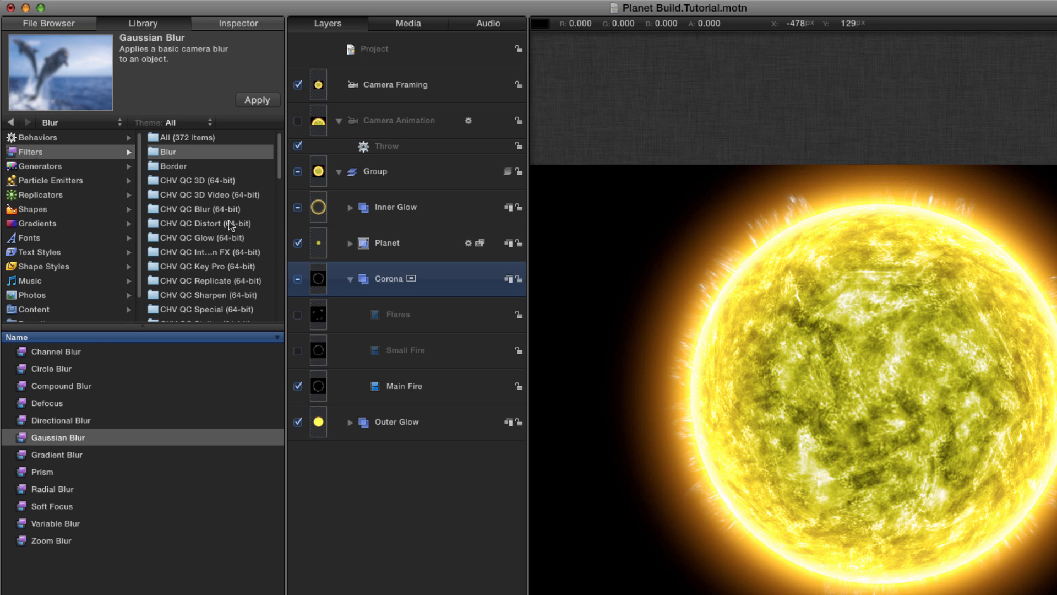
{"action": "scroll", "coordinate": [229, 223], "scroll_direction": "down", "scroll_amount": 3}
{"action": "left_click", "coordinate": [191, 286]}
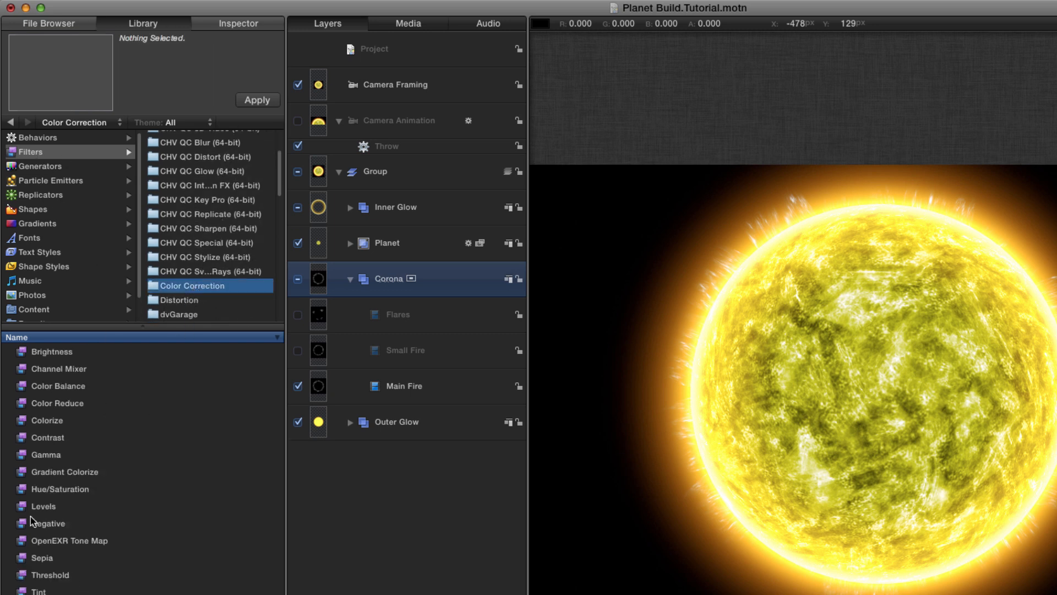
{"action": "left_click_drag", "start_coordinate": [43, 506], "coordinate": [380, 287]}
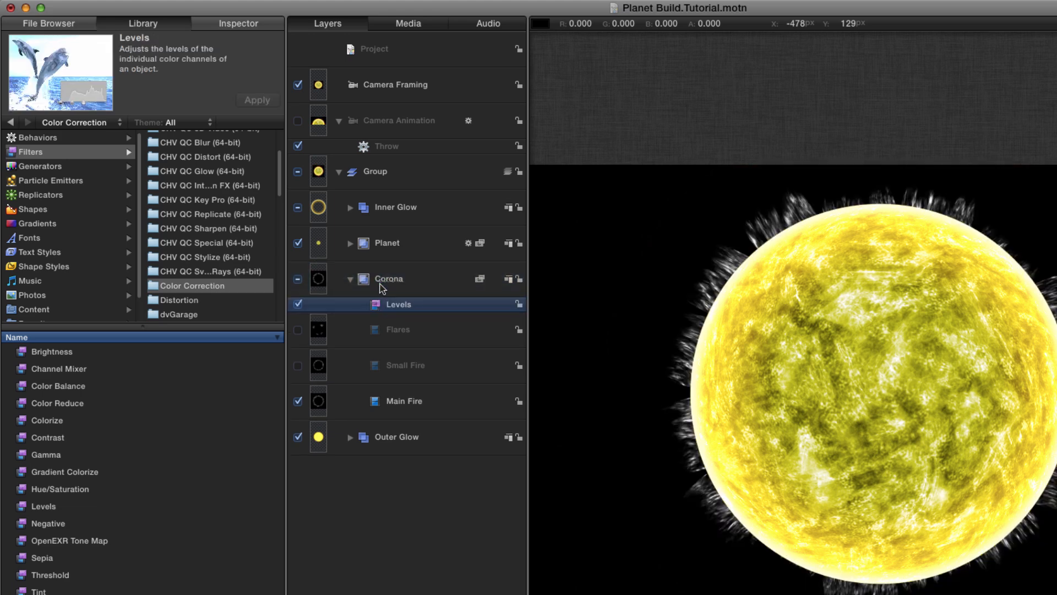
- Set the Corona group's blend mode to Screen
{"action": "left_click", "coordinate": [317, 294]}
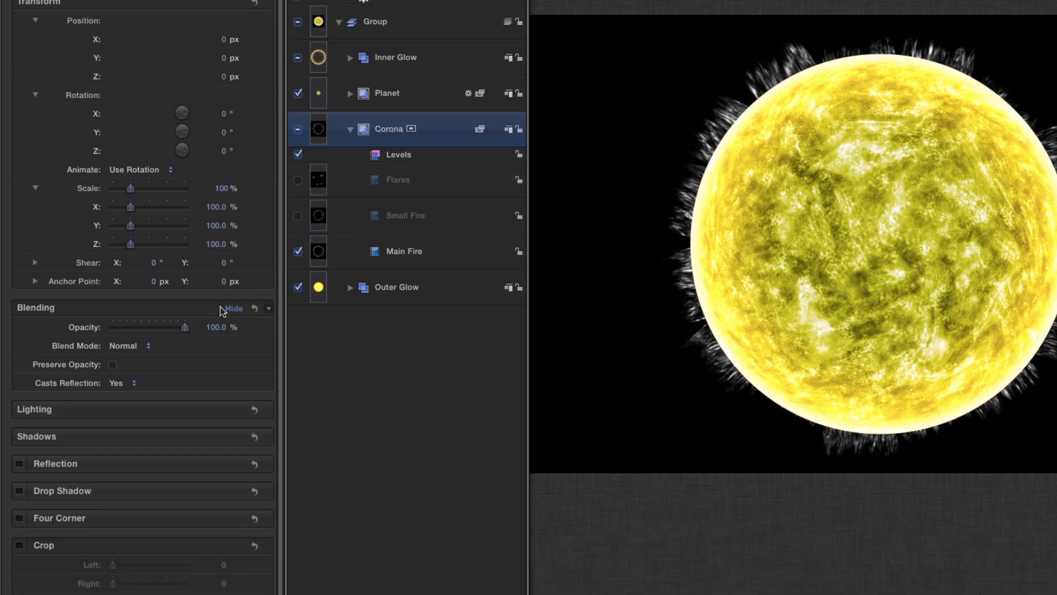
{"action": "left_click", "coordinate": [120, 496]}
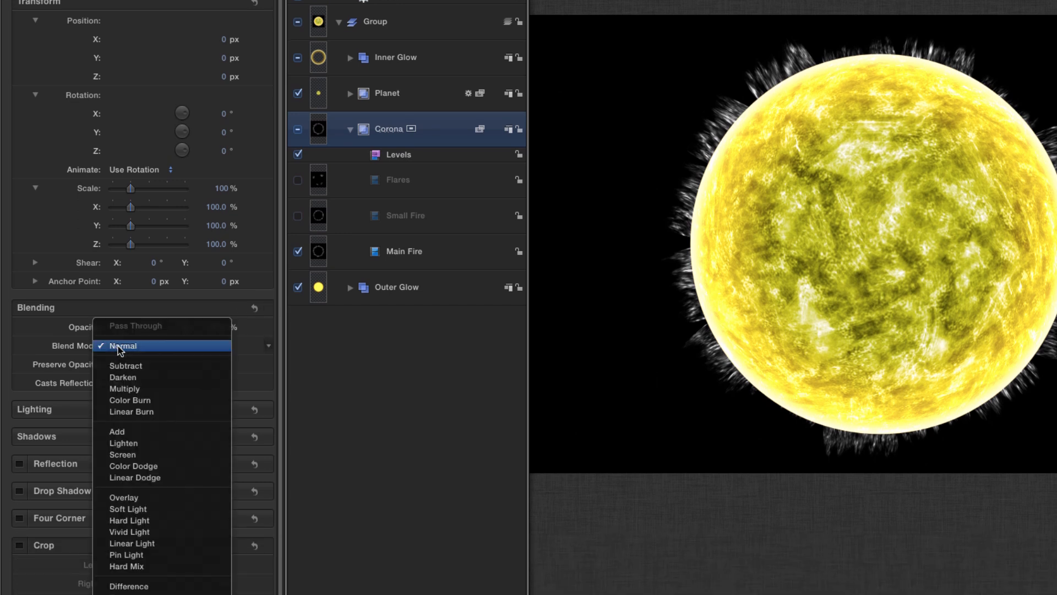
{"action": "left_click", "coordinate": [130, 455]}
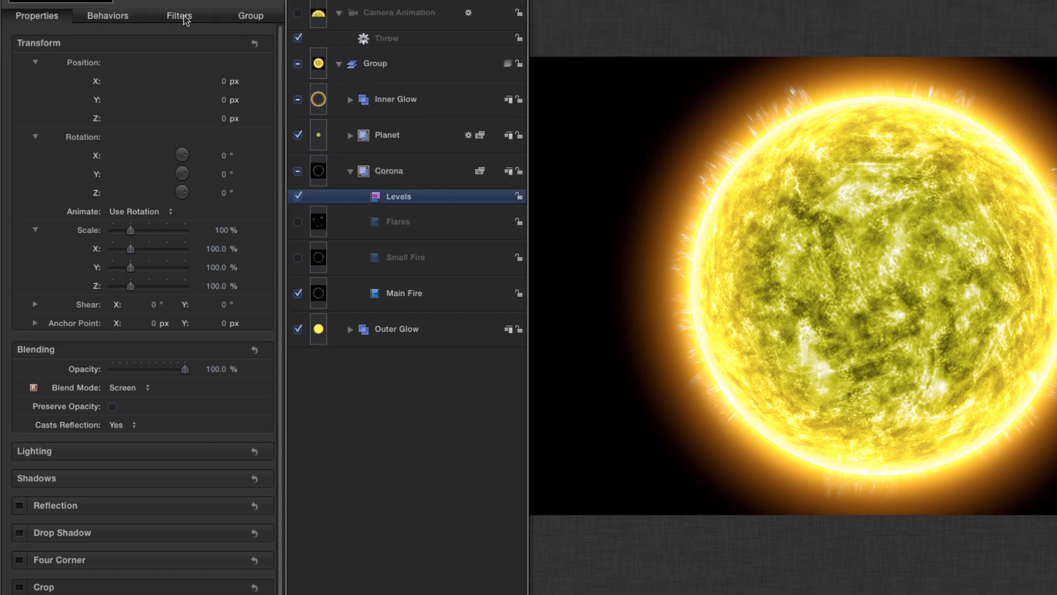
- Set White In to 0.7 for both the Red and Green channels of the Corona group's Levels filter
{"action": "left_click", "coordinate": [182, 13]}
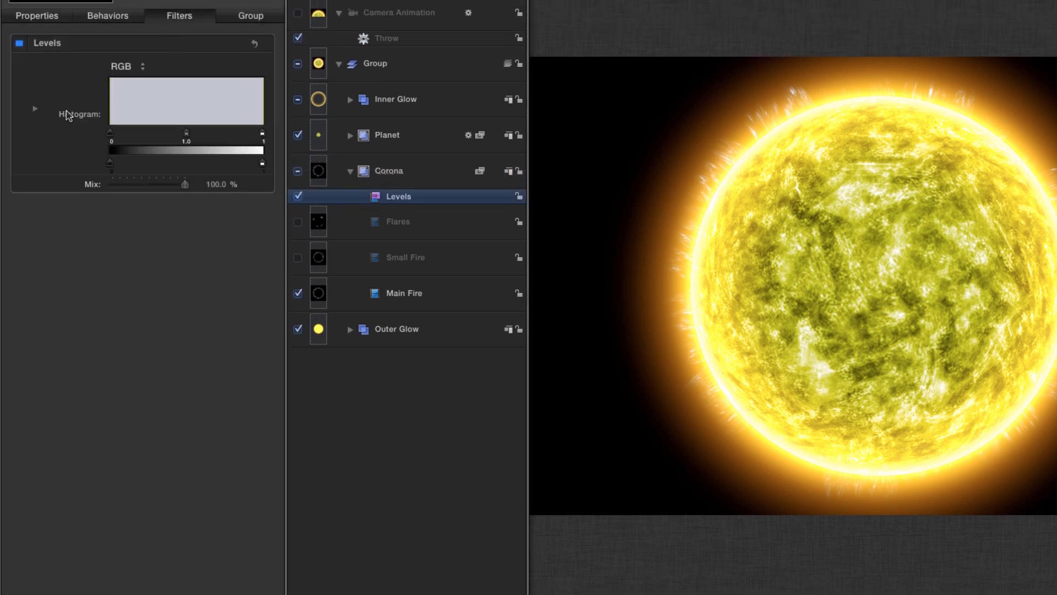
{"action": "left_click", "coordinate": [35, 110]}
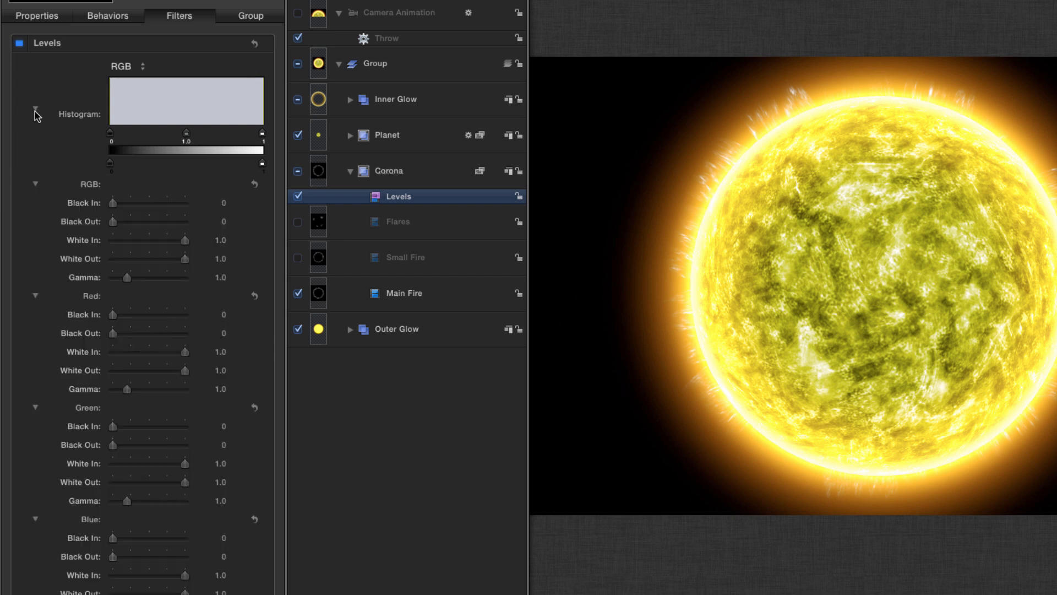
{"action": "left_click", "coordinate": [220, 352]}
{"action": "type", "text": "0.7"}
{"action": "key", "text": "Return"}
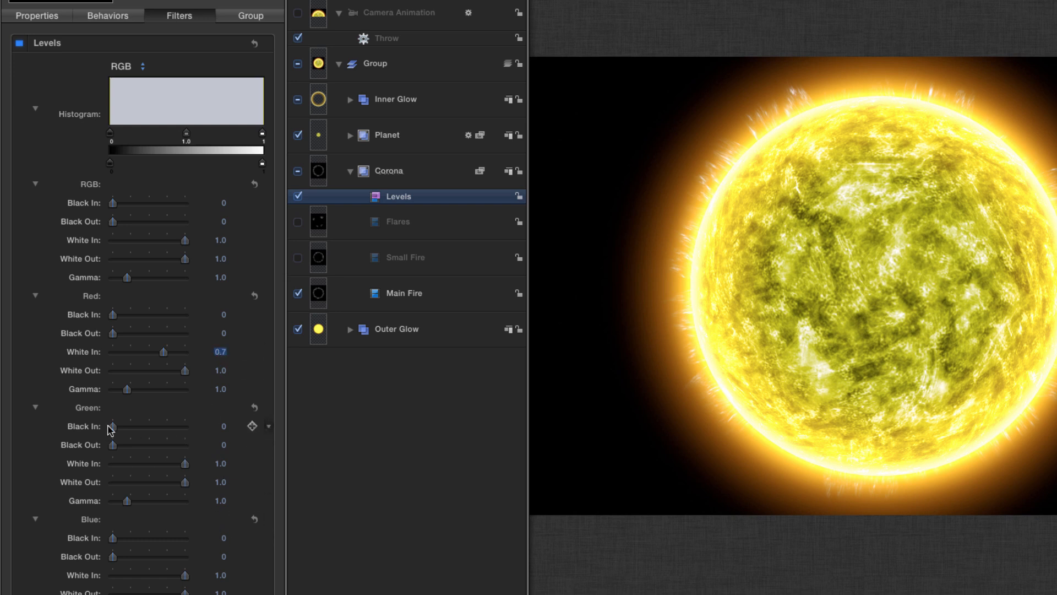
{"action": "left_click", "coordinate": [220, 463]}
{"action": "type", "text": "0.7"}
{"action": "key", "text": "Return"}
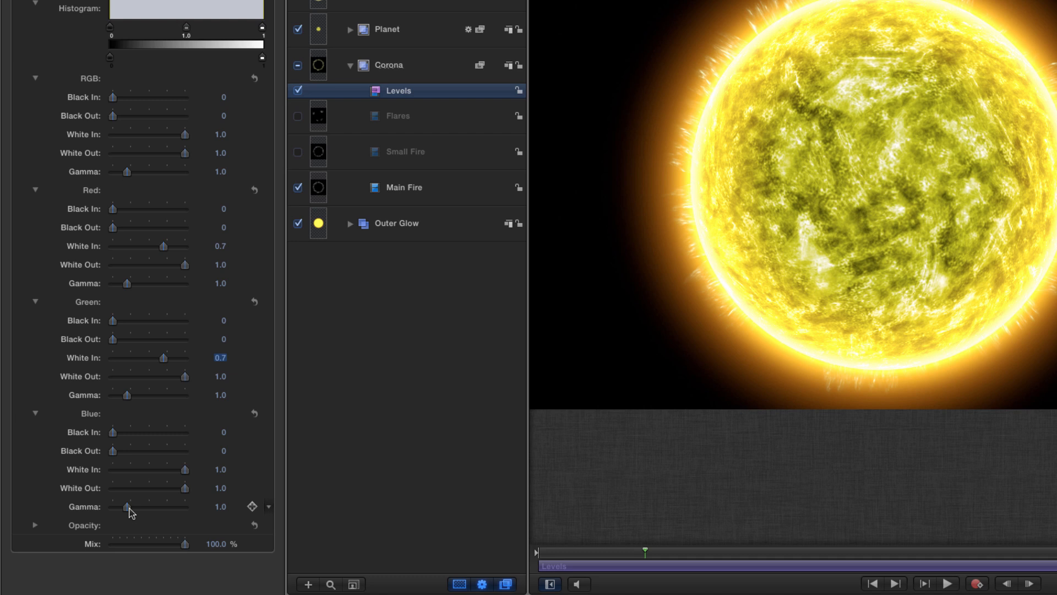
- Set the Blue channel's Gamma in the Corona group's Levels filter to 0.65
{"action": "left_click", "coordinate": [221, 506]}
{"action": "type", "text": "0.65"}
{"action": "key", "text": "Return"}
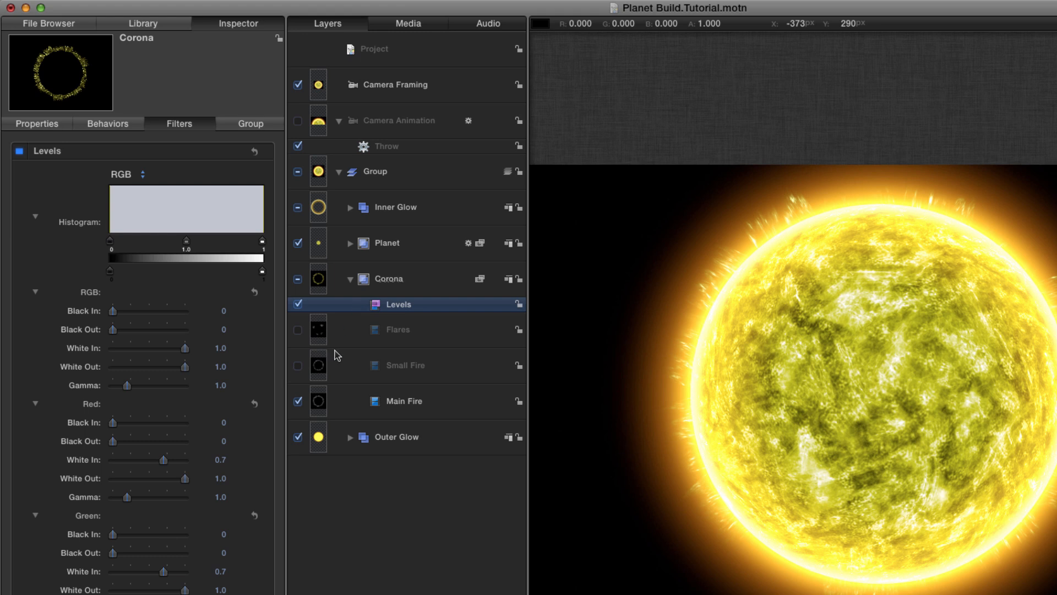
- Apply the Underwater filter from the Distortion filters to the Main Fire layer
{"action": "left_click", "coordinate": [321, 414]}
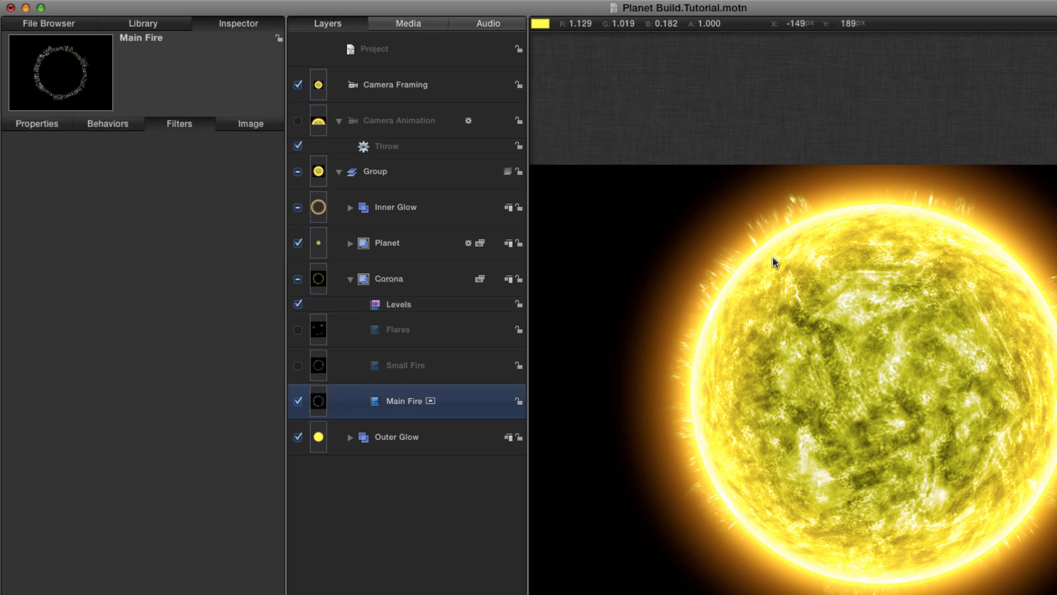
{"action": "left_click_drag", "start_coordinate": [772, 257], "coordinate": [852, 314]}
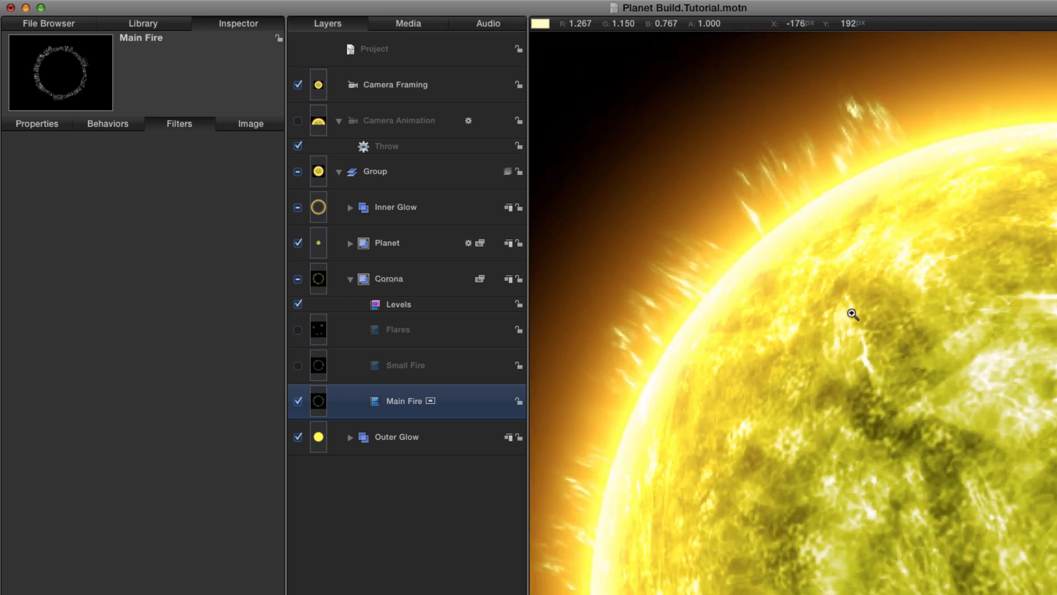
{"action": "left_click", "coordinate": [145, 23]}
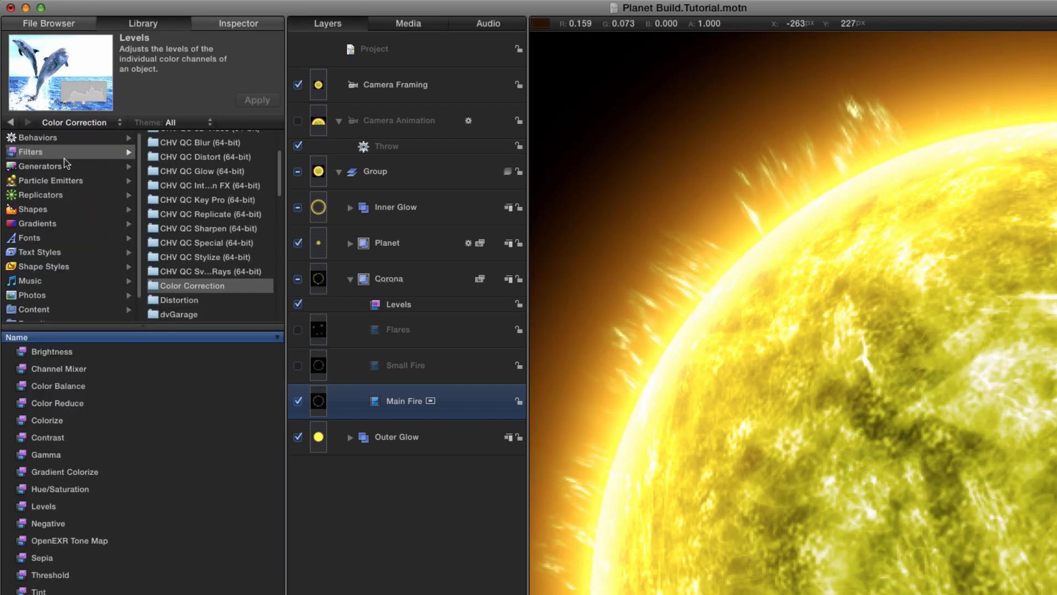
{"action": "left_click", "coordinate": [186, 301]}
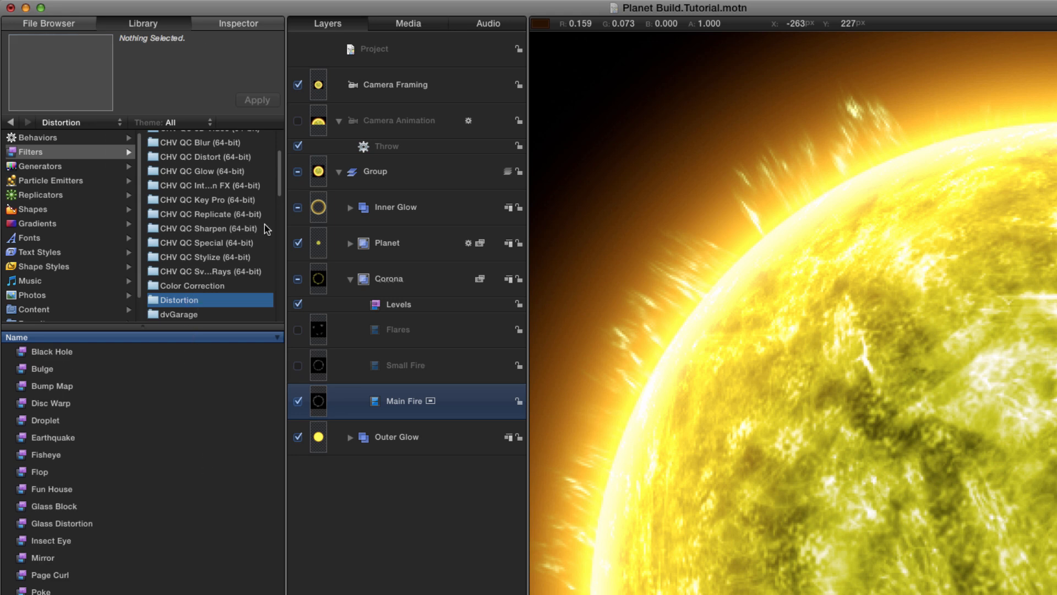
{"action": "scroll", "coordinate": [278, 182], "scroll_direction": "down", "scroll_amount": 1}
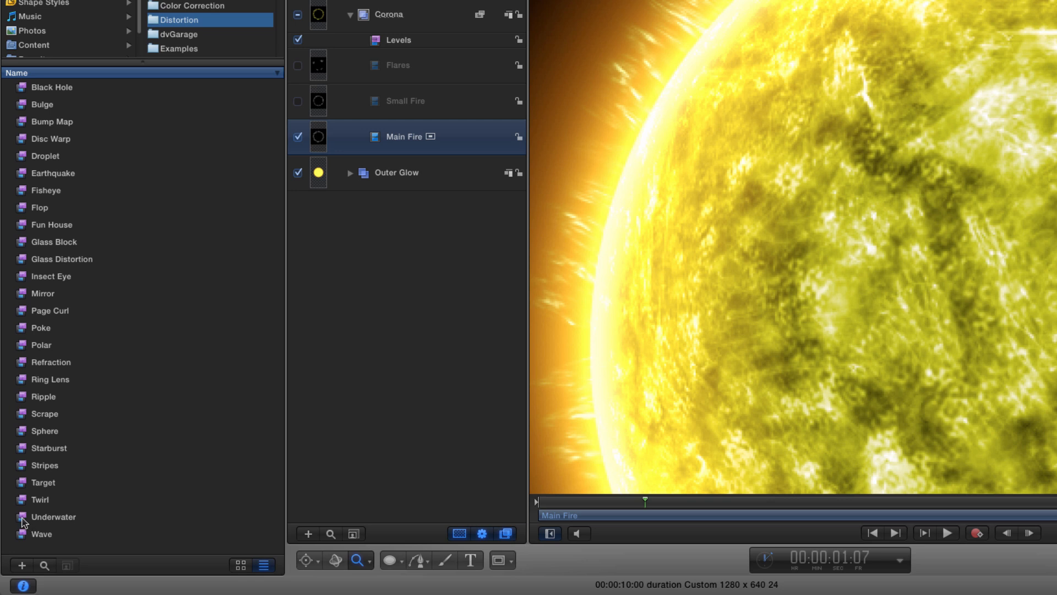
{"action": "left_click", "coordinate": [24, 520]}
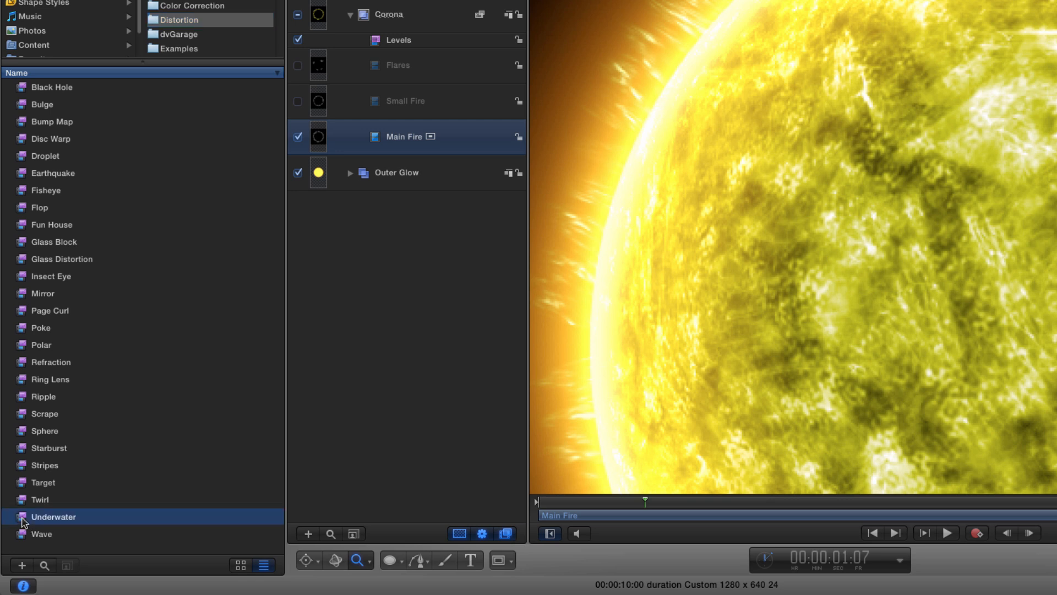
{"action": "left_click_drag", "start_coordinate": [24, 521], "coordinate": [319, 142]}
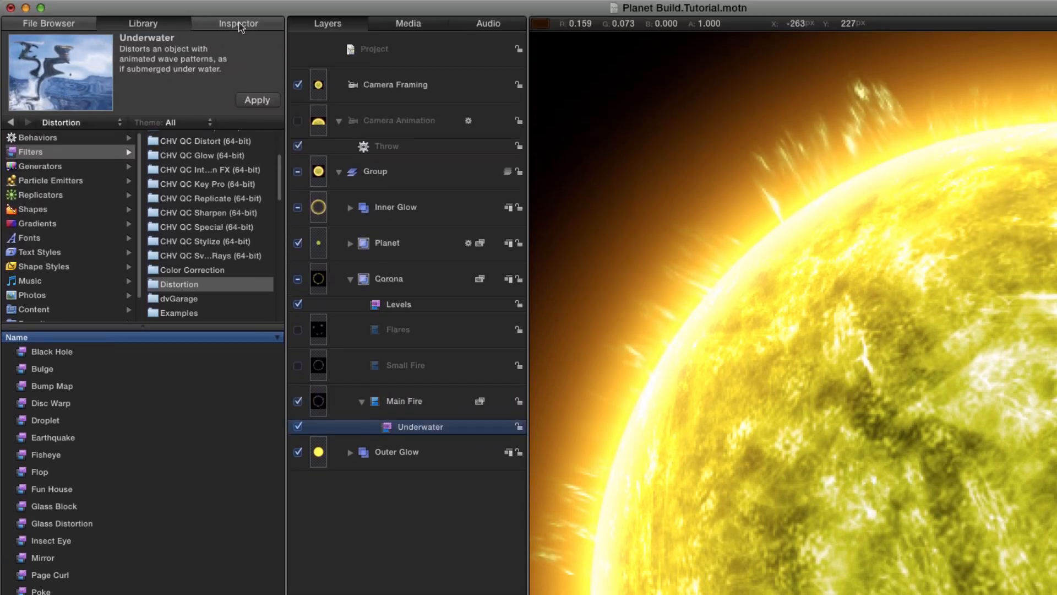
- Save Main Fire's Underwater filter, still at its default settings, to the library's Favorites
{"action": "left_click", "coordinate": [239, 0]}
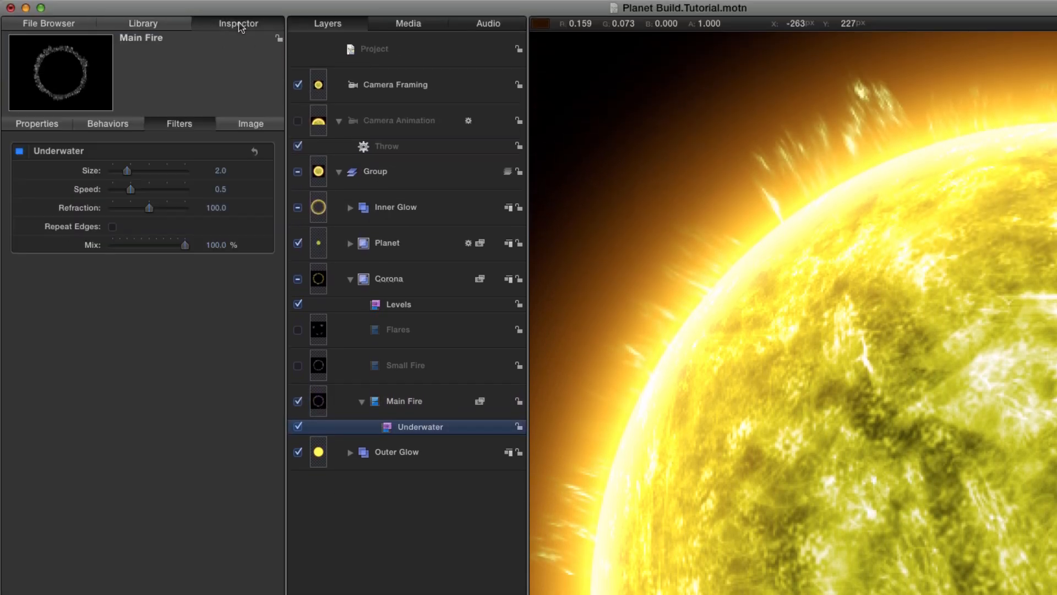
{"action": "left_click", "coordinate": [142, 24]}
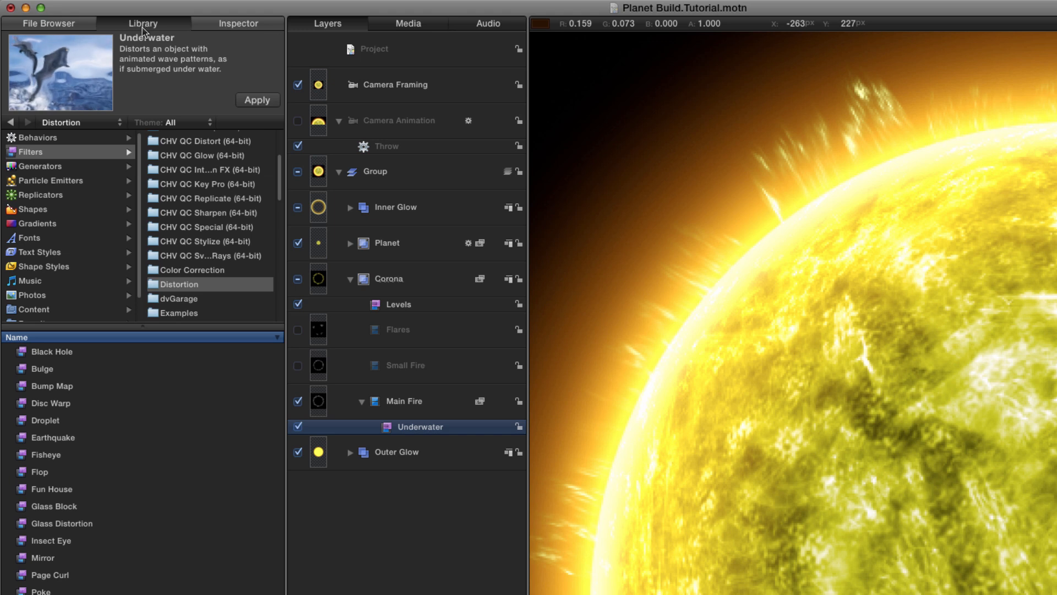
{"action": "scroll", "coordinate": [100, 287], "scroll_direction": "down", "scroll_amount": 2}
{"action": "left_click", "coordinate": [42, 300]}
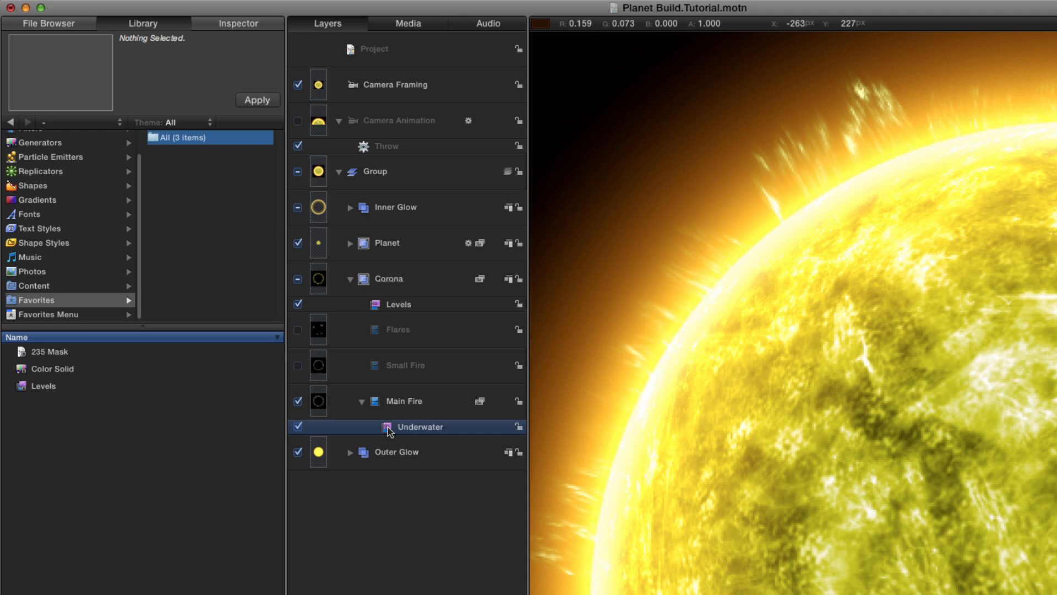
{"action": "left_click_drag", "start_coordinate": [388, 431], "coordinate": [148, 497]}
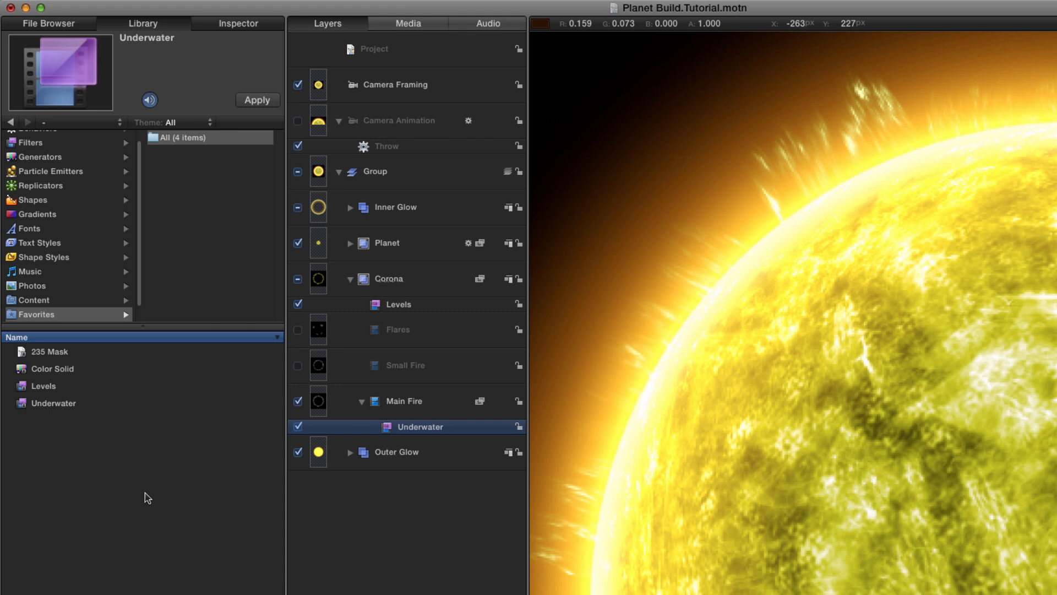
- Set the Size of Main Fire's Underwater filter to 0.2 and its Speed to 0.1
{"action": "left_click", "coordinate": [237, 24]}
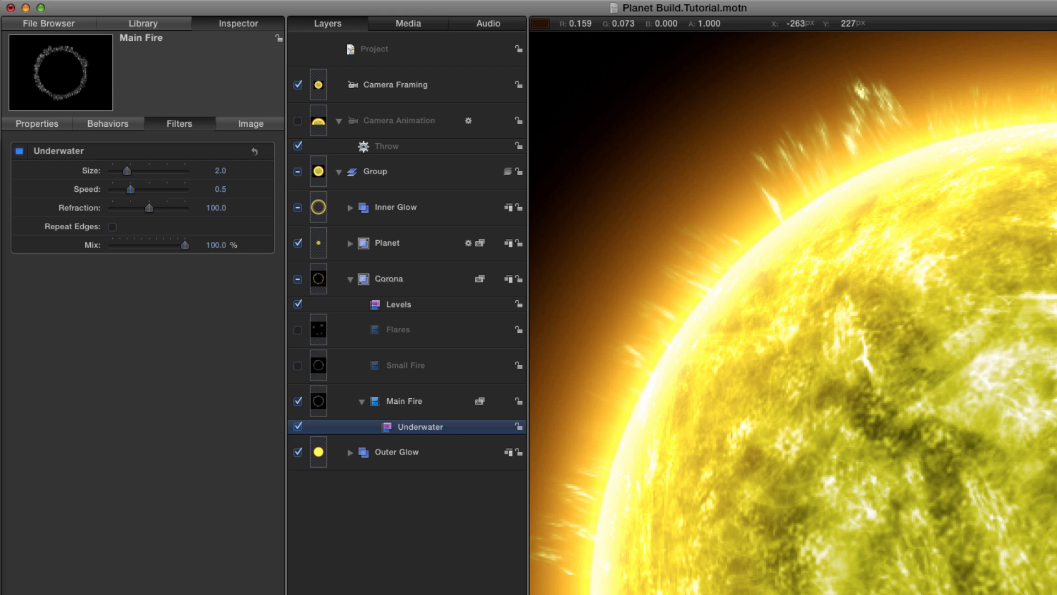
{"action": "key", "text": "super+Tab"}
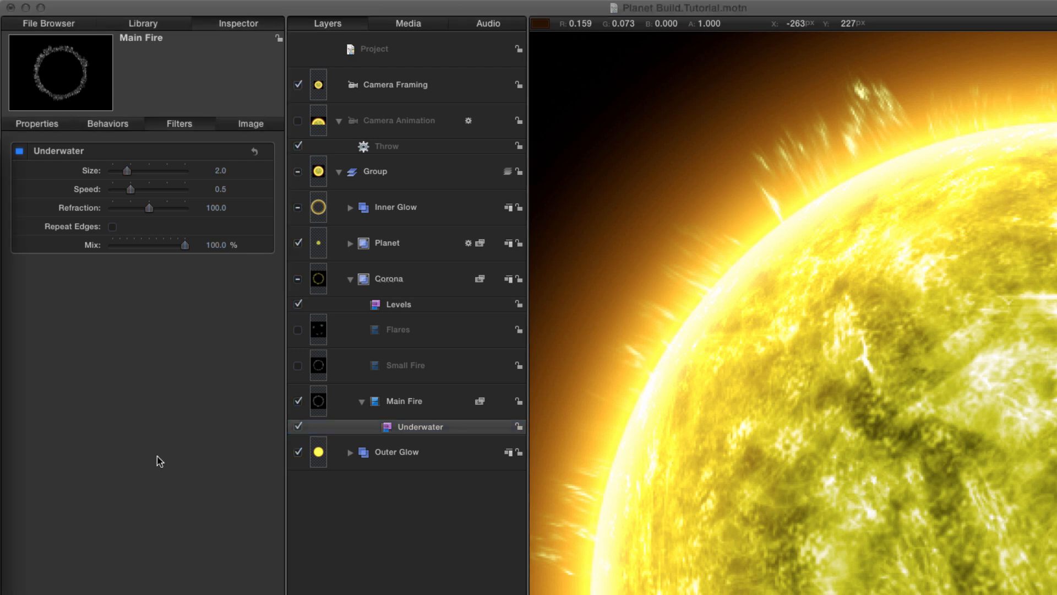
{"action": "left_click", "coordinate": [220, 171]}
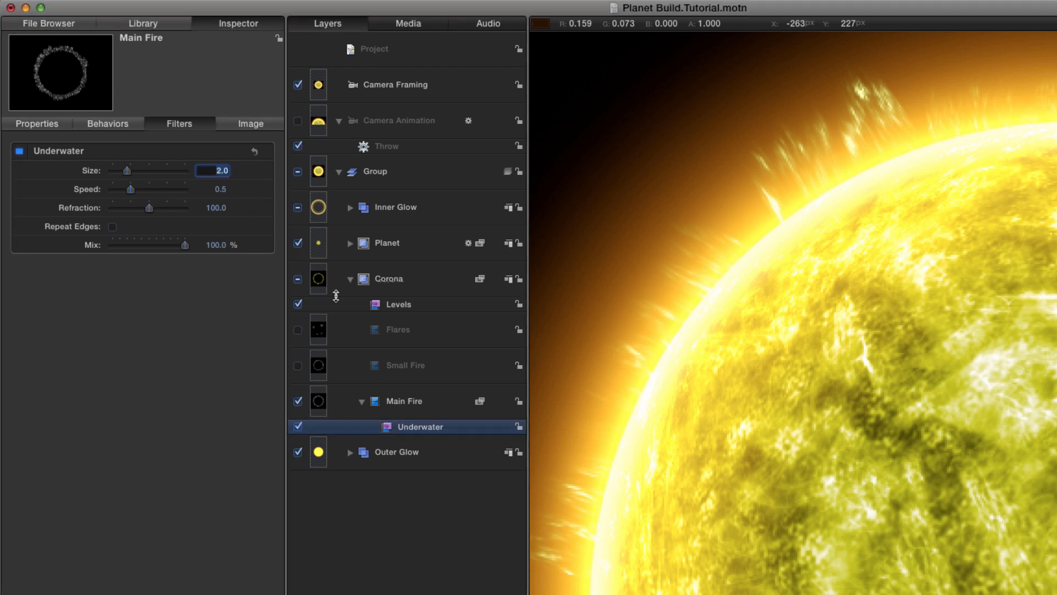
{"action": "type", "text": "0.2"}
{"action": "key", "text": "Return"}
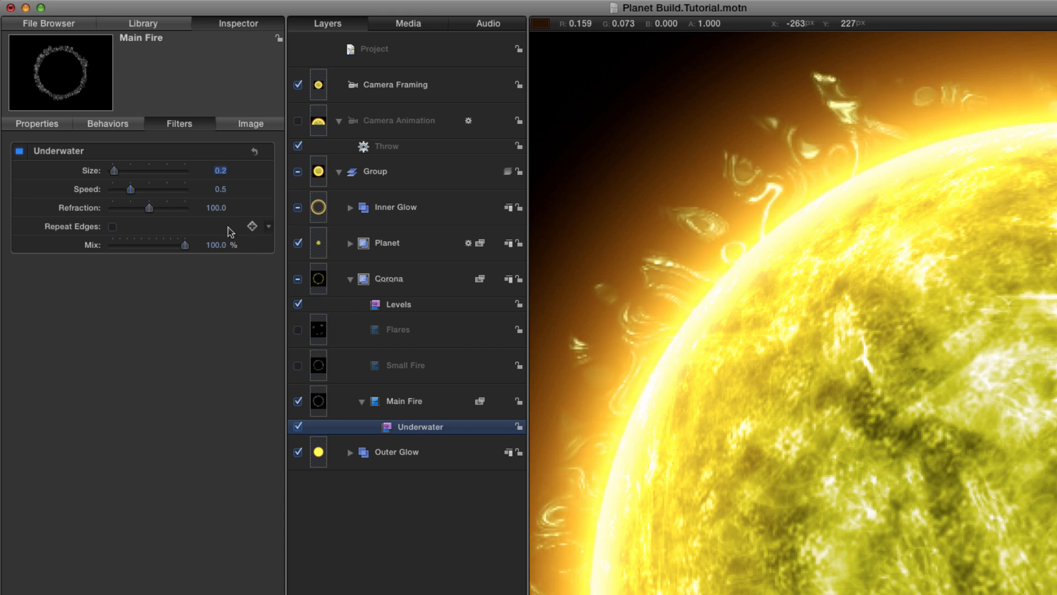
{"action": "key", "text": "Tab"}
{"action": "key", "text": "BackSpace"}
{"action": "type", "text": "0.1"}
{"action": "key", "text": "Return"}
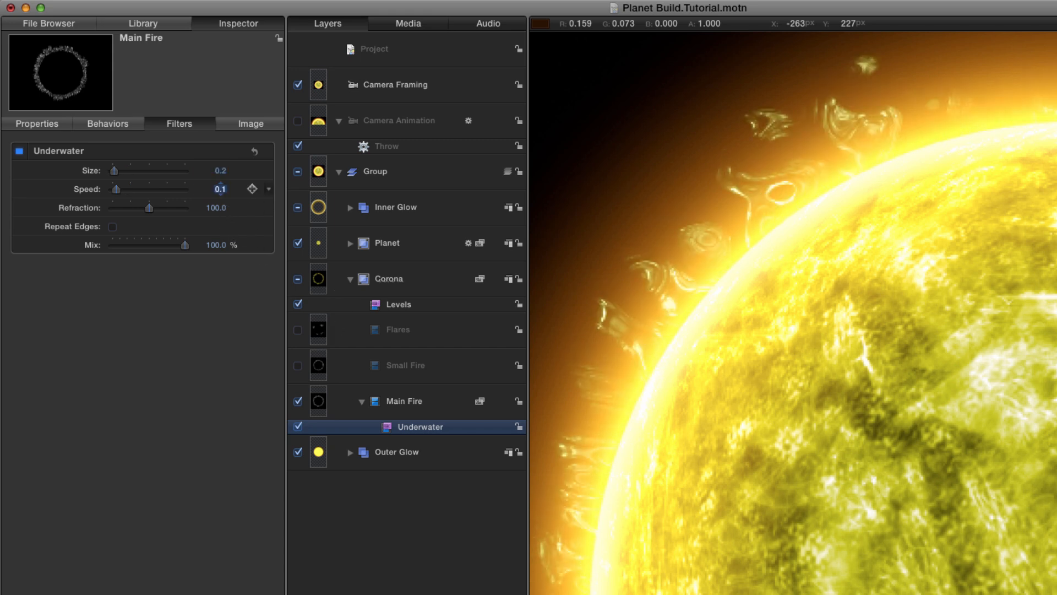
- Set the Refraction of Main Fire's Underwater filter to 25
{"action": "left_click", "coordinate": [217, 208]}
{"action": "type", "text": "25"}
{"action": "key", "text": "Return"}
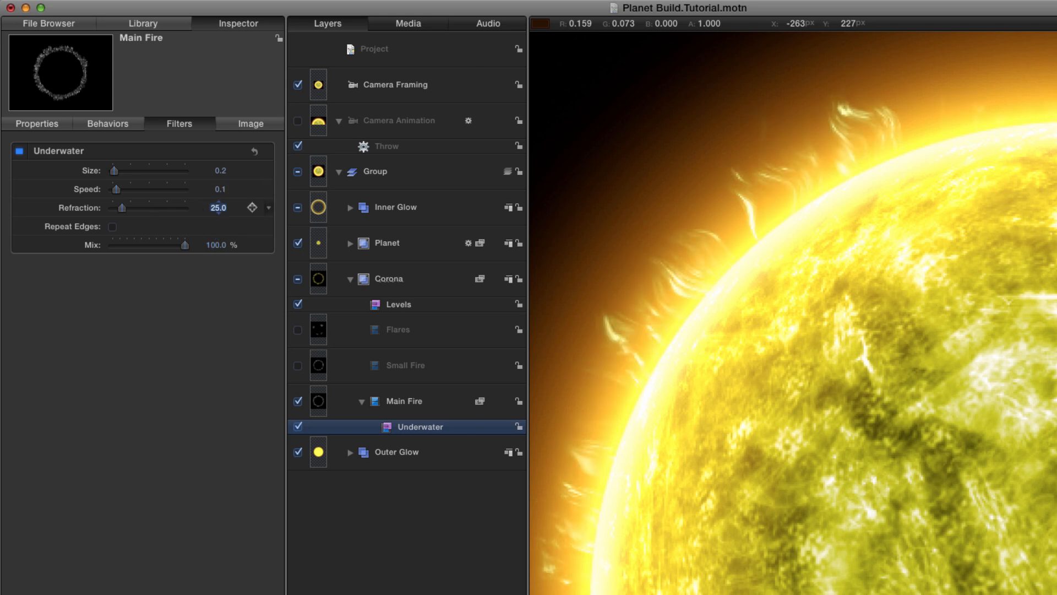
- Compare the corona flames with the Underwater filter switched off and on
{"action": "left_click", "coordinate": [20, 151]}
{"action": "left_click", "coordinate": [20, 151]}
{"action": "left_click", "coordinate": [20, 152]}
{"action": "left_click", "coordinate": [20, 151]}
{"action": "left_click", "coordinate": [19, 152]}
{"action": "left_click", "coordinate": [20, 151]}
{"action": "left_click", "coordinate": [19, 152]}
{"action": "left_click", "coordinate": [20, 152]}
{"action": "left_click", "coordinate": [20, 151]}
{"action": "left_click", "coordinate": [20, 151]}
- Remove the previously saved Underwater filter from the library's Favorites
{"action": "left_click", "coordinate": [143, 24]}
{"action": "left_click", "coordinate": [22, 404]}
{"action": "right_click", "coordinate": [34, 406]}
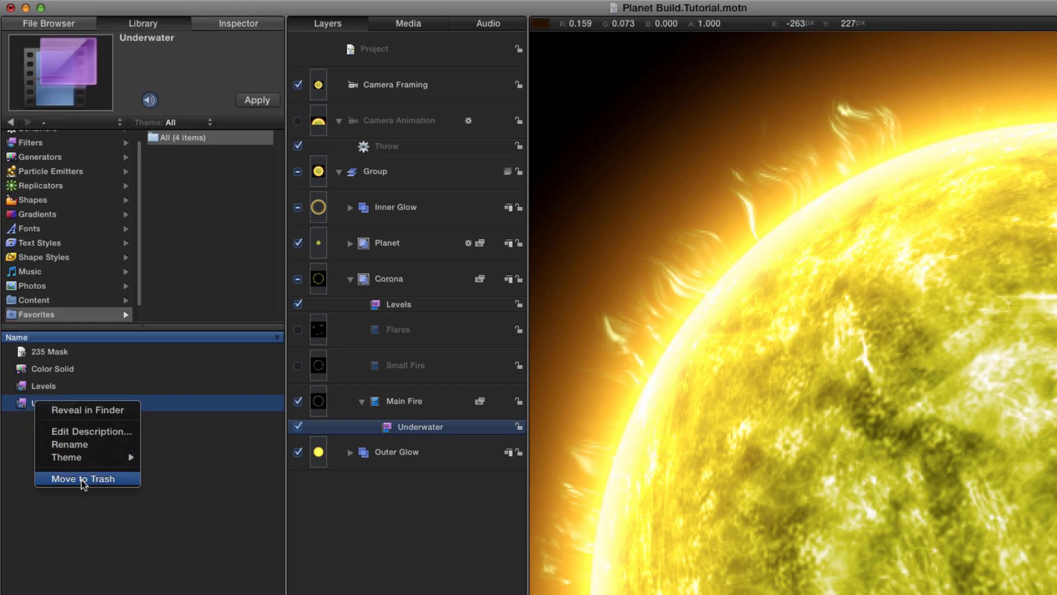
{"action": "left_click", "coordinate": [83, 478]}
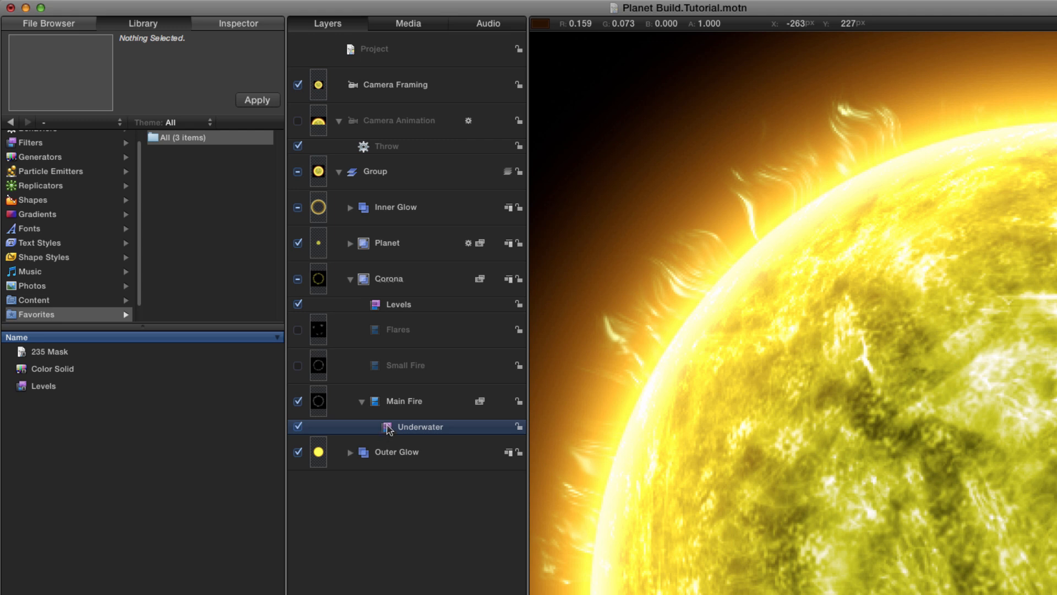
- Save Main Fire's adjusted Underwater filter to Favorites and rename it Underwater Fiery Planet
{"action": "left_click_drag", "start_coordinate": [387, 427], "coordinate": [65, 479]}
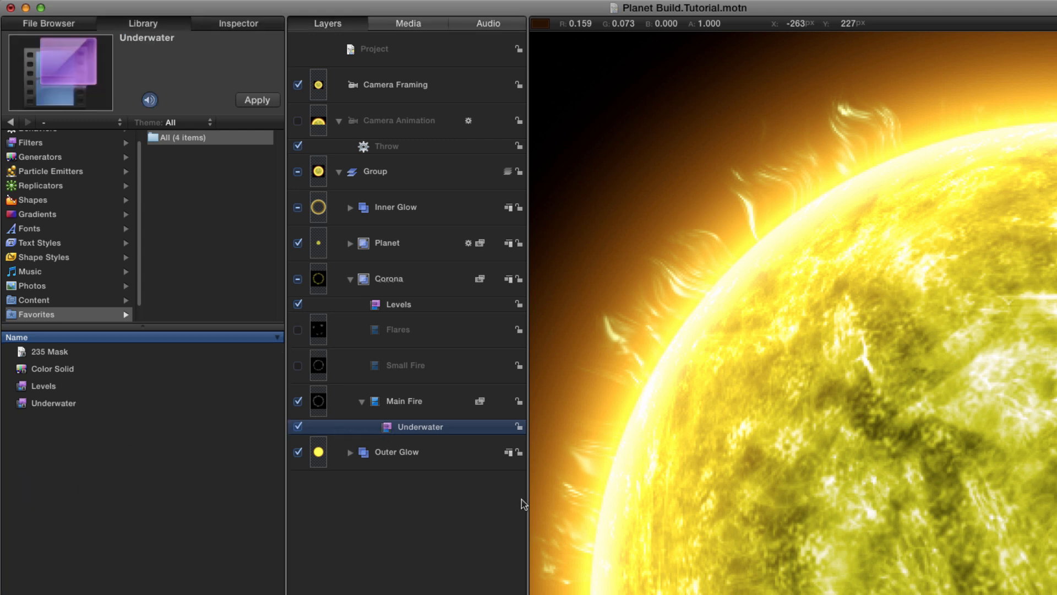
{"action": "left_click", "coordinate": [54, 402]}
{"action": "left_click", "coordinate": [54, 403]}
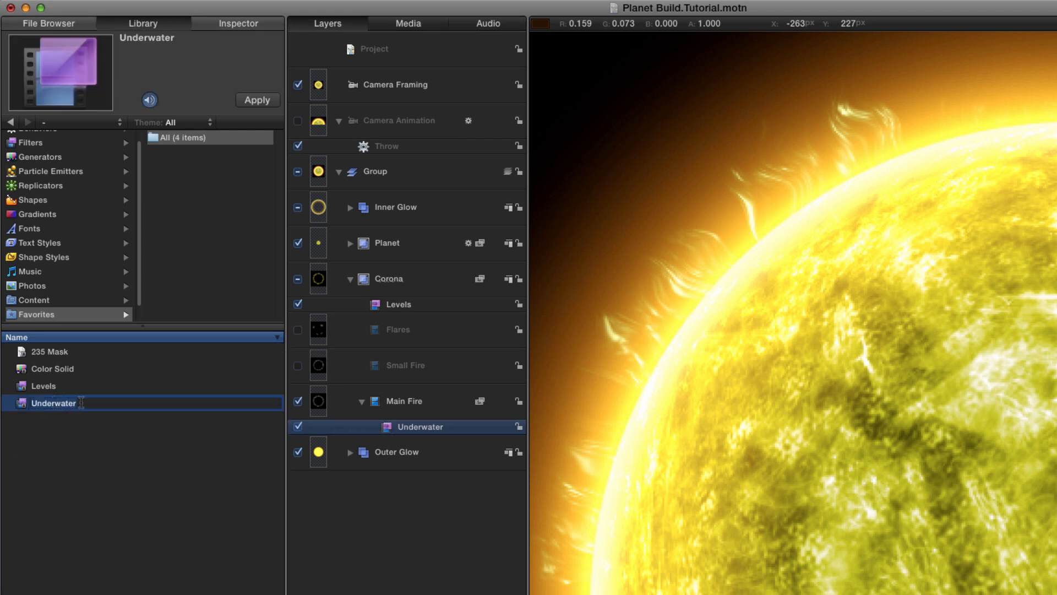
{"action": "left_click", "coordinate": [81, 402]}
{"action": "type", "text": "Fiery Plan"}
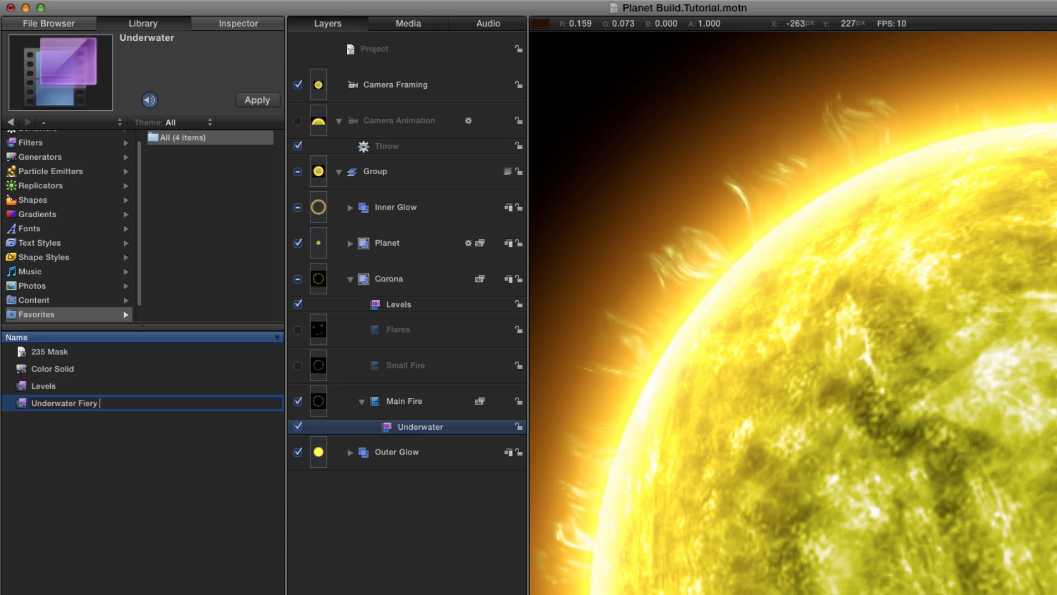
{"action": "type", "text": "et"}
{"action": "key", "text": "Return"}
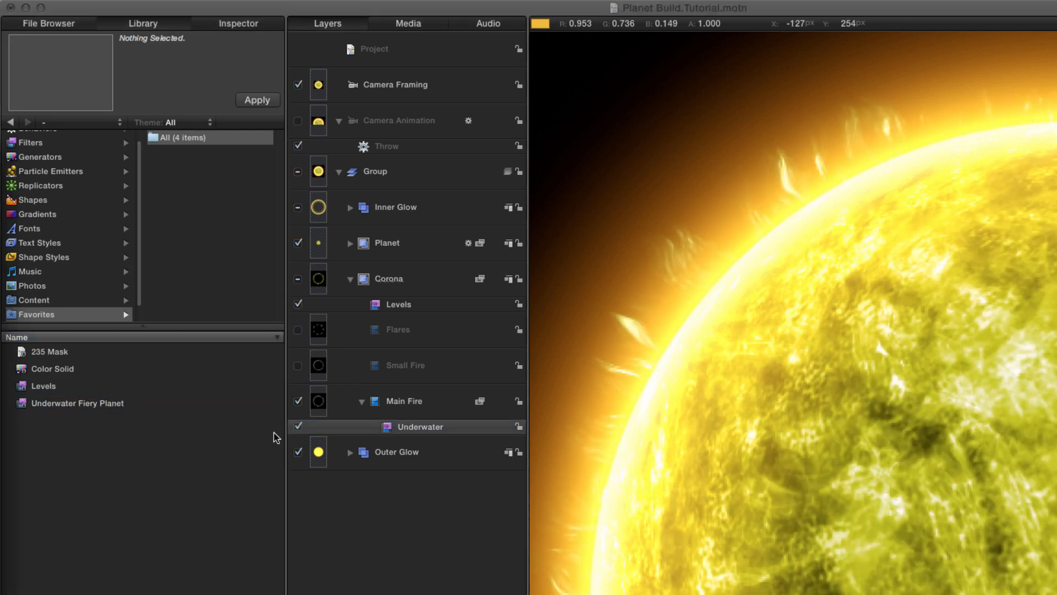
- Make a clone layer of Main Fire and set the clone's Z rotation to 55°
{"action": "left_click", "coordinate": [318, 401]}
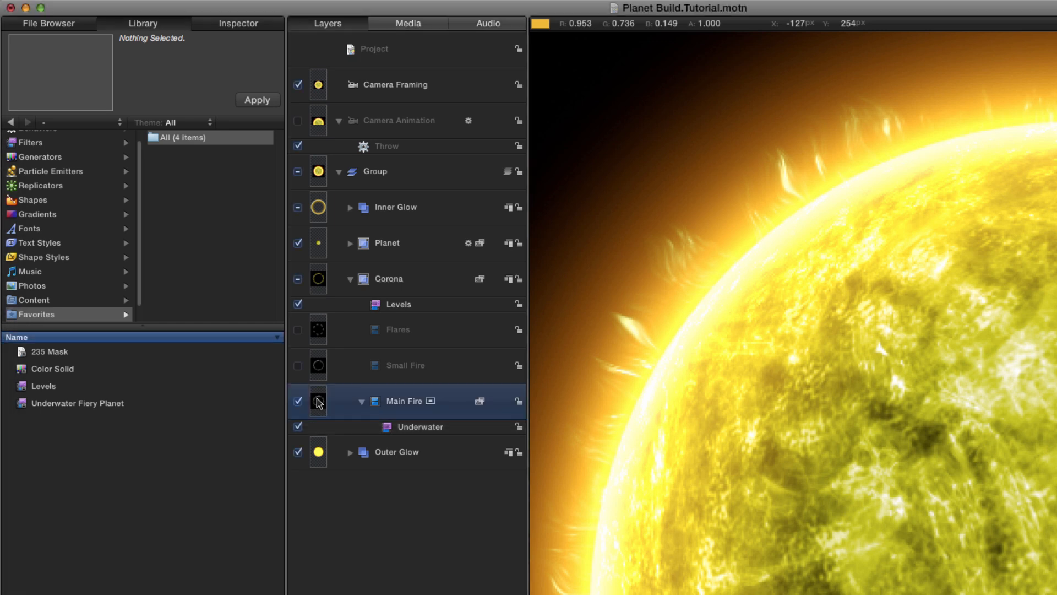
{"action": "key", "text": "k"}
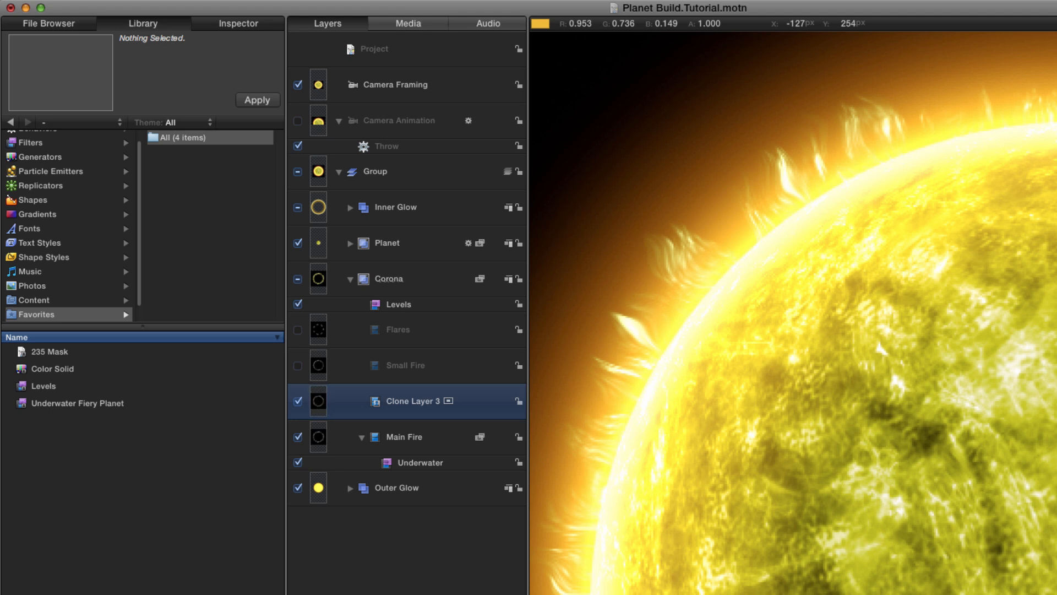
{"action": "left_click", "coordinate": [238, 24]}
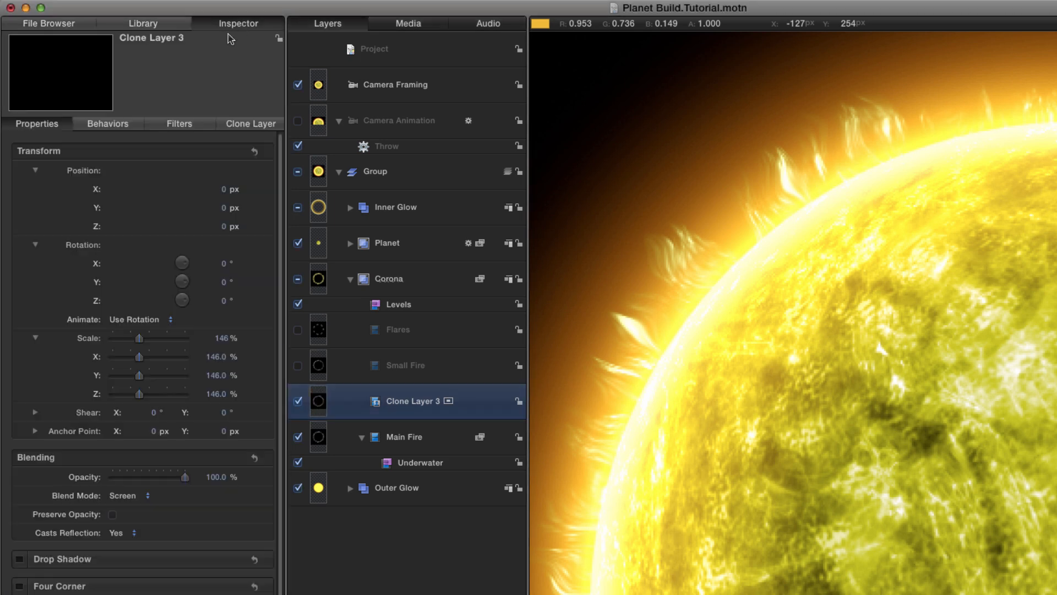
{"action": "left_click", "coordinate": [224, 300]}
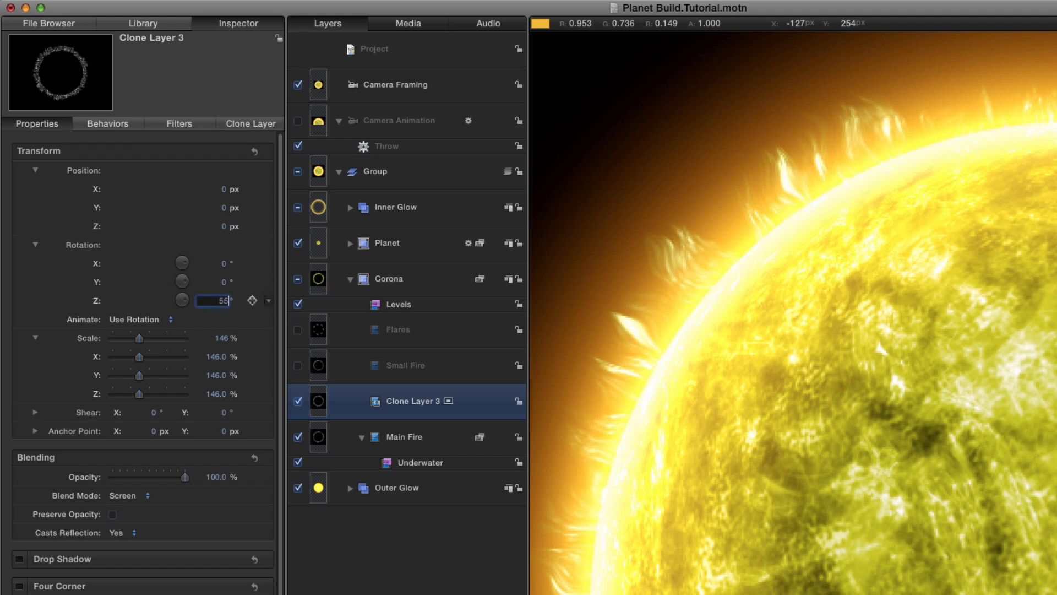
{"action": "type", "text": "55"}
{"action": "key", "text": "Return"}
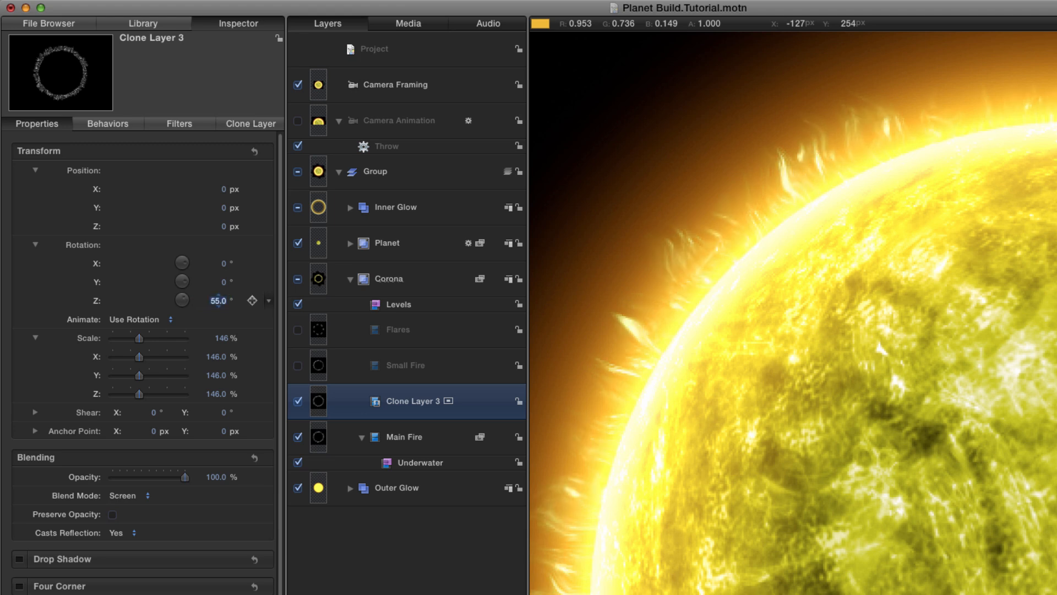
- Toggle the visibility of Clone Layer 3 to compare the corona with and without it
{"action": "left_click", "coordinate": [298, 401]}
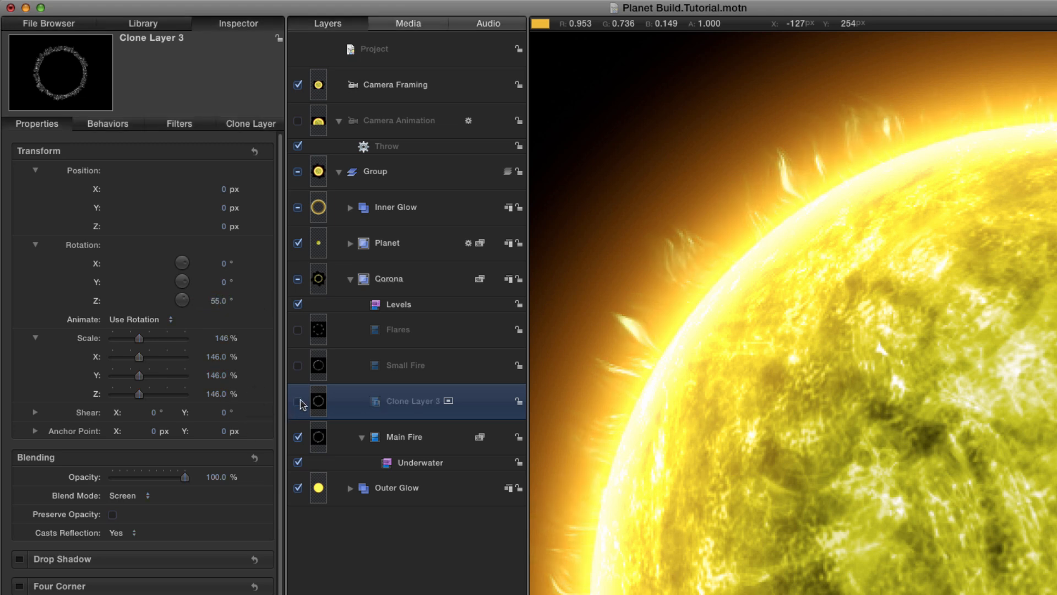
{"action": "left_click", "coordinate": [298, 402]}
{"action": "left_click", "coordinate": [299, 402]}
{"action": "left_click", "coordinate": [298, 401]}
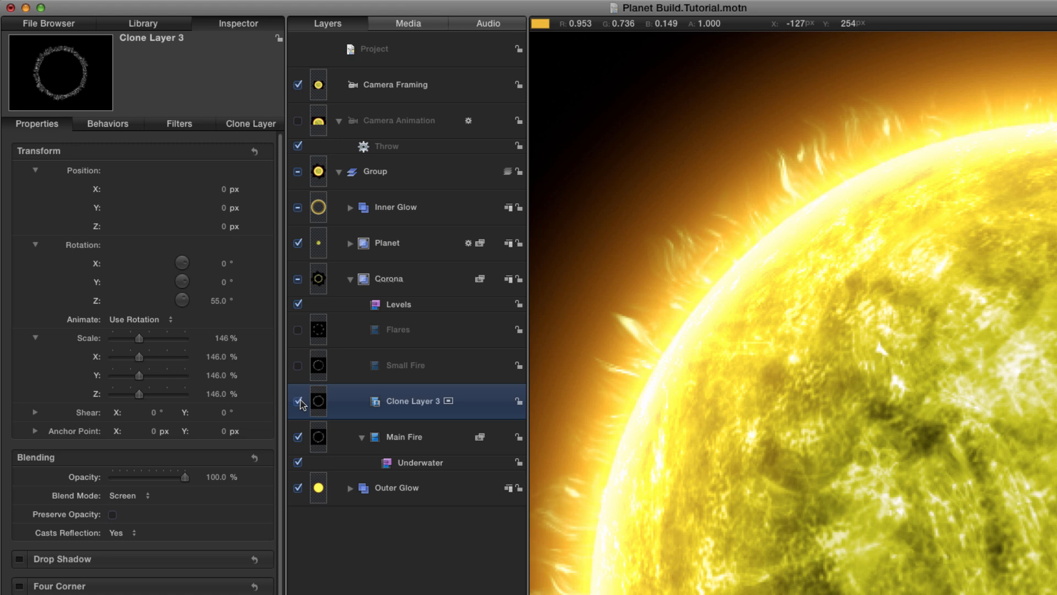
{"action": "left_click", "coordinate": [298, 401]}
{"action": "left_click", "coordinate": [299, 402]}
- Turn on the Small Fire layer, set its overall scale to 155%, and compare the corona with and without it
{"action": "left_click", "coordinate": [298, 365]}
{"action": "left_click", "coordinate": [318, 366]}
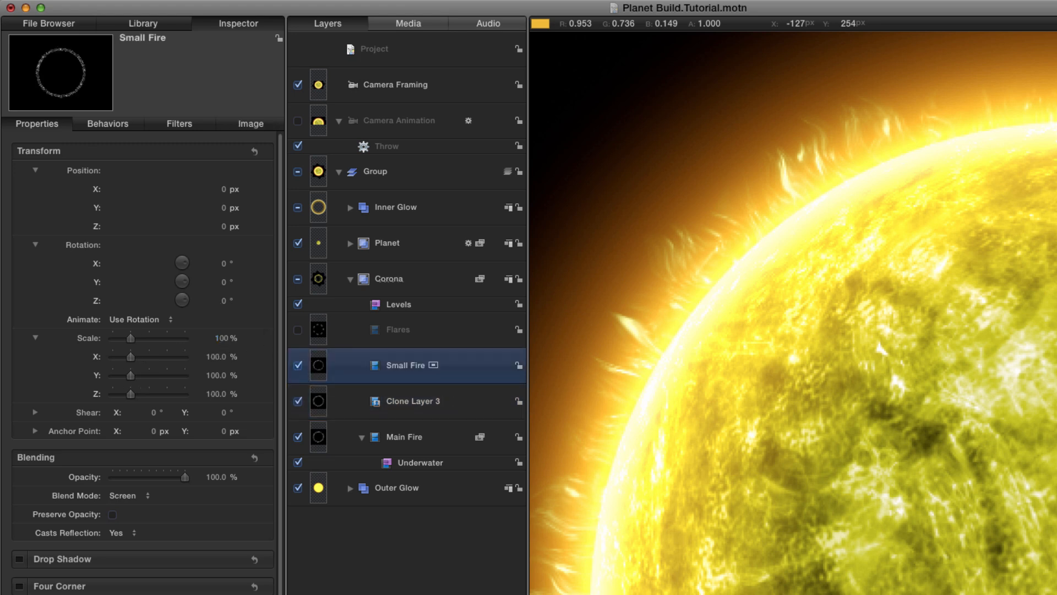
{"action": "key", "text": "super+Tab"}
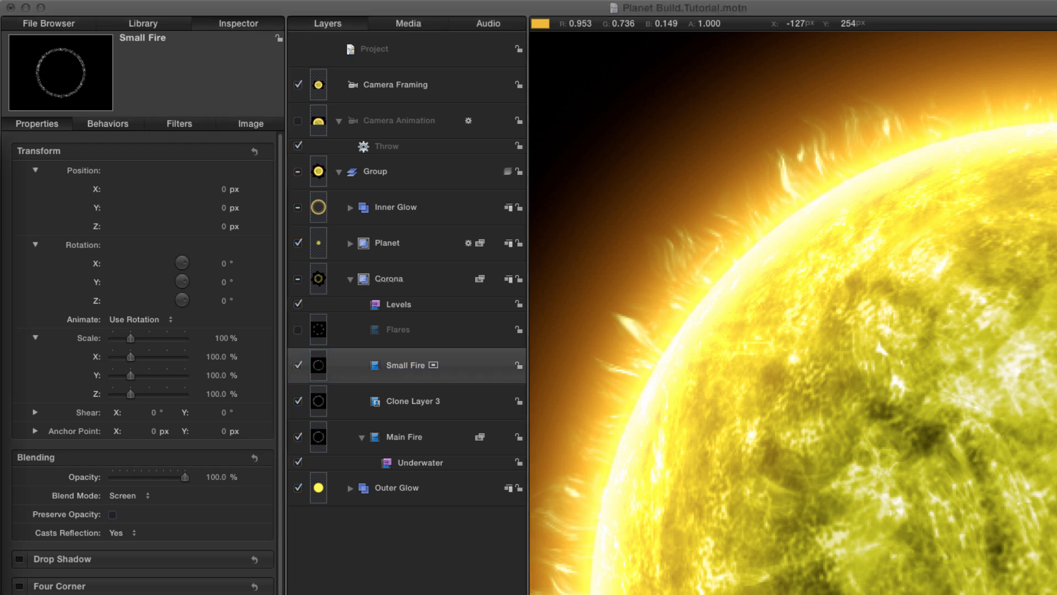
{"action": "left_click", "coordinate": [223, 337]}
{"action": "type", "text": "1"}
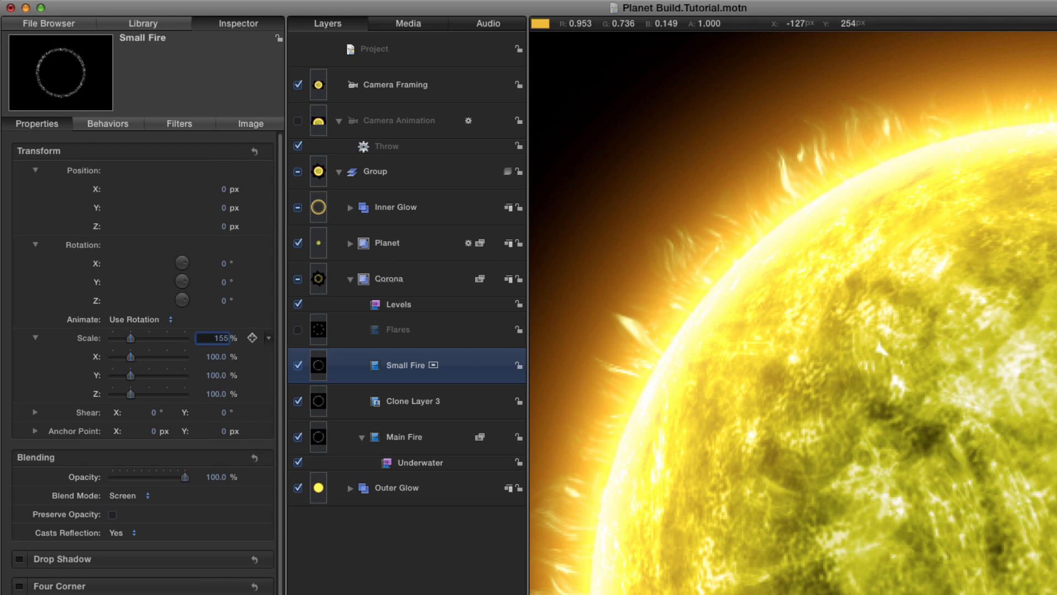
{"action": "type", "text": "55"}
{"action": "key", "text": "Return"}
{"action": "left_click", "coordinate": [298, 365]}
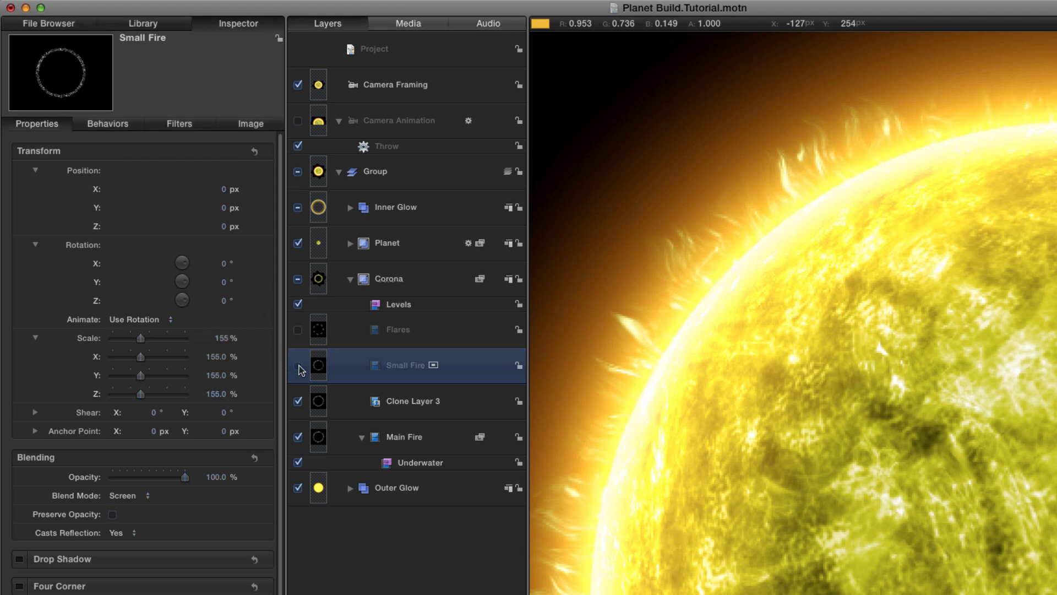
{"action": "left_click", "coordinate": [299, 365]}
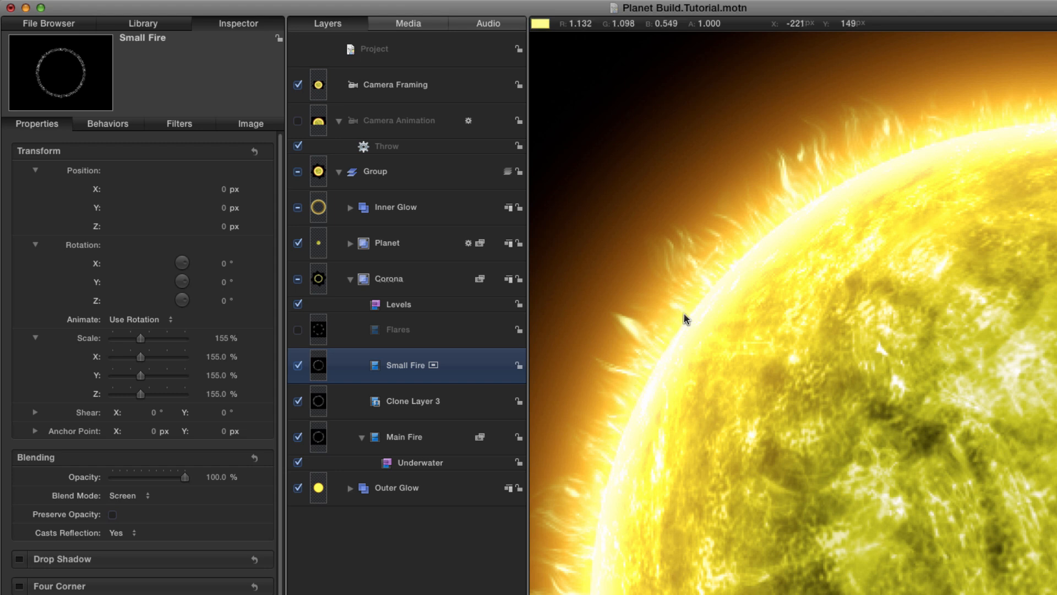
- Try the Add blend mode on the Small Fire layer, then settle on Linear Dodge
{"action": "left_click", "coordinate": [122, 496]}
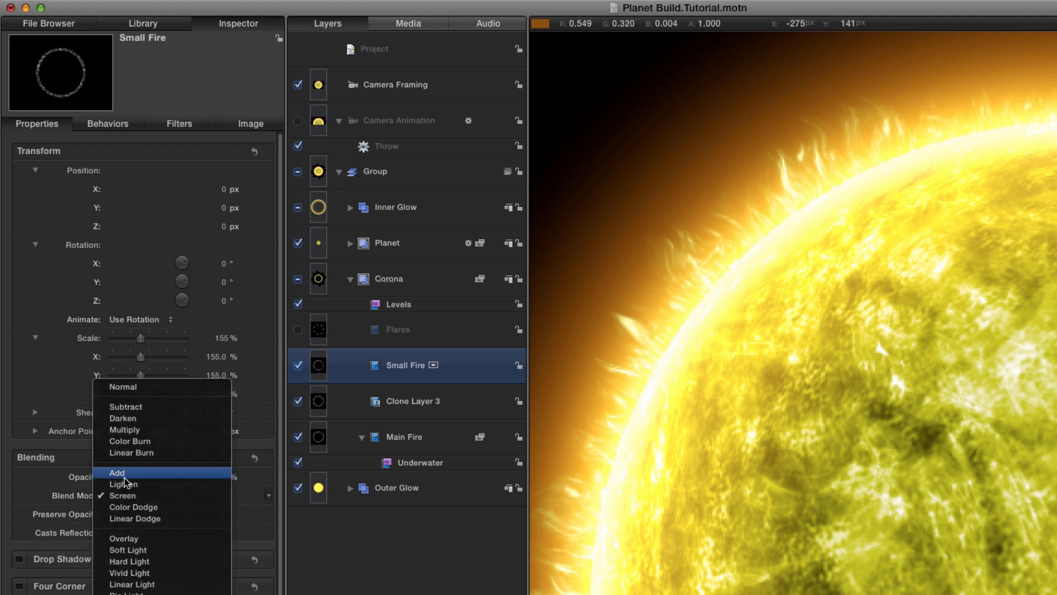
{"action": "left_click", "coordinate": [126, 475]}
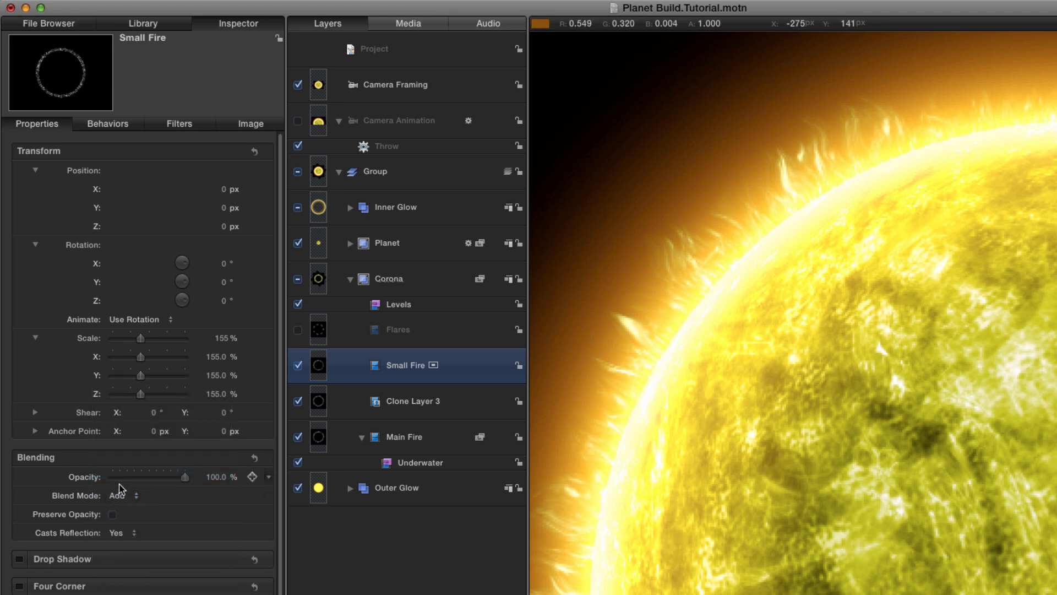
{"action": "left_click", "coordinate": [118, 496]}
{"action": "left_click", "coordinate": [121, 542]}
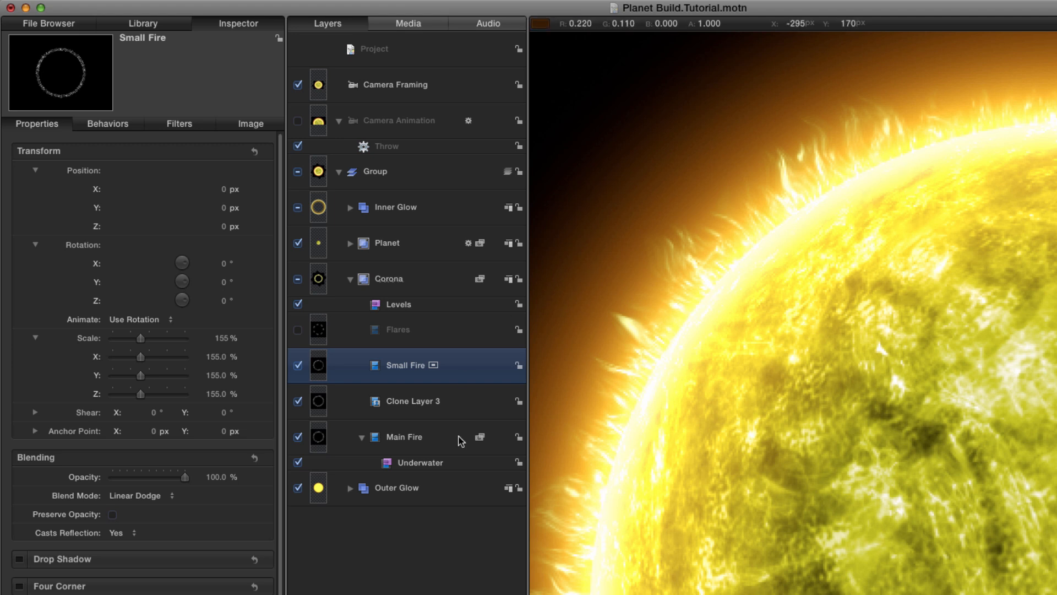
- Apply the saved Underwater Fiery Planet favorite to the Small Fire layer and show the filter's parameters
{"action": "left_click", "coordinate": [150, 23]}
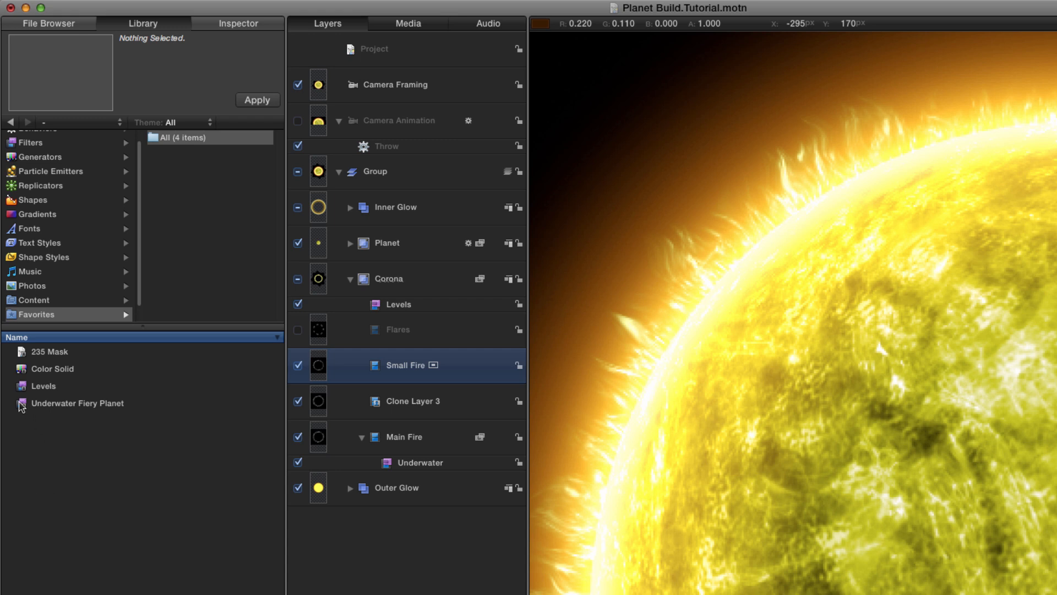
{"action": "left_click_drag", "start_coordinate": [20, 406], "coordinate": [316, 367]}
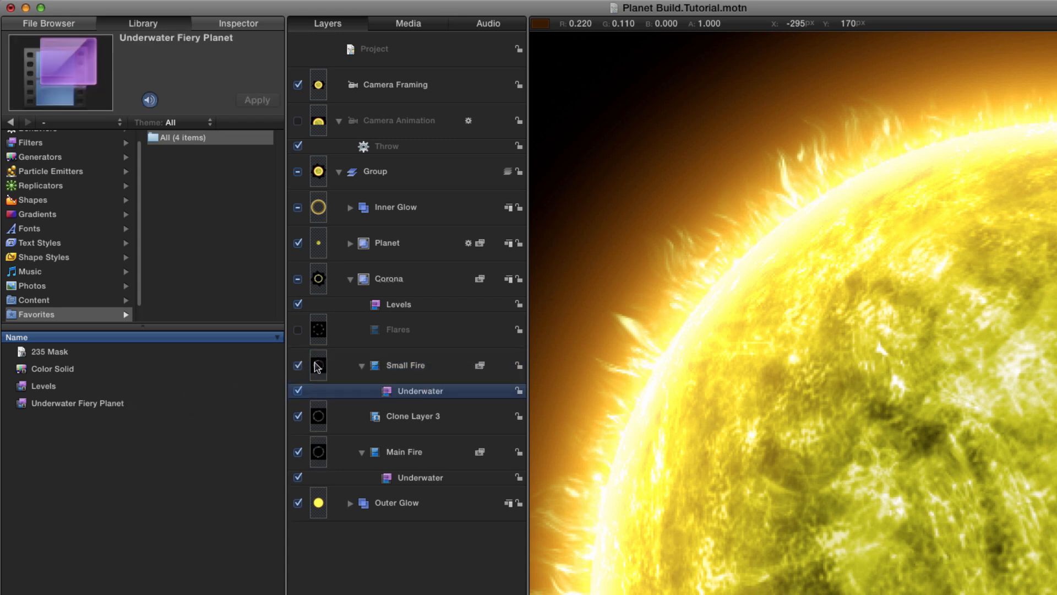
{"action": "key", "text": "super+Tab"}
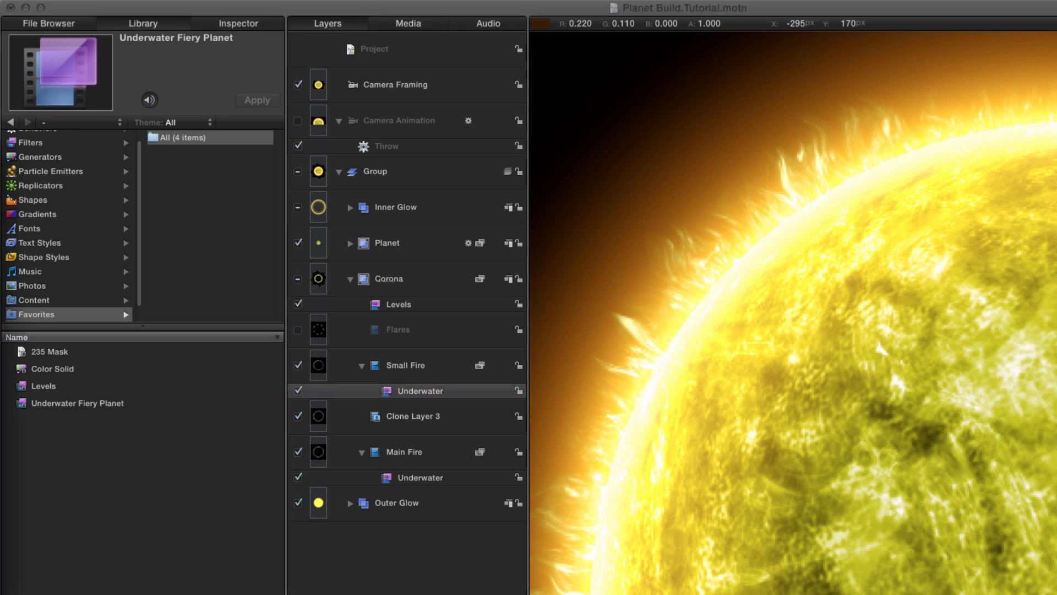
{"action": "left_click", "coordinate": [245, 26]}
{"action": "left_click", "coordinate": [245, 25]}
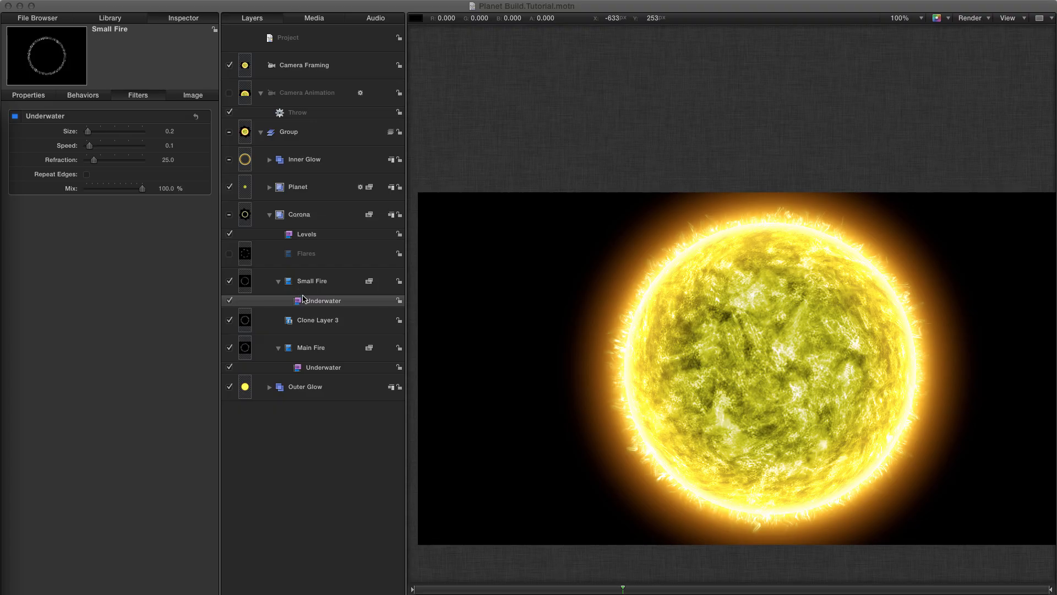
- Solo the Flares layer and move the playhead to 00:00:01:00
{"action": "left_click", "coordinate": [245, 253]}
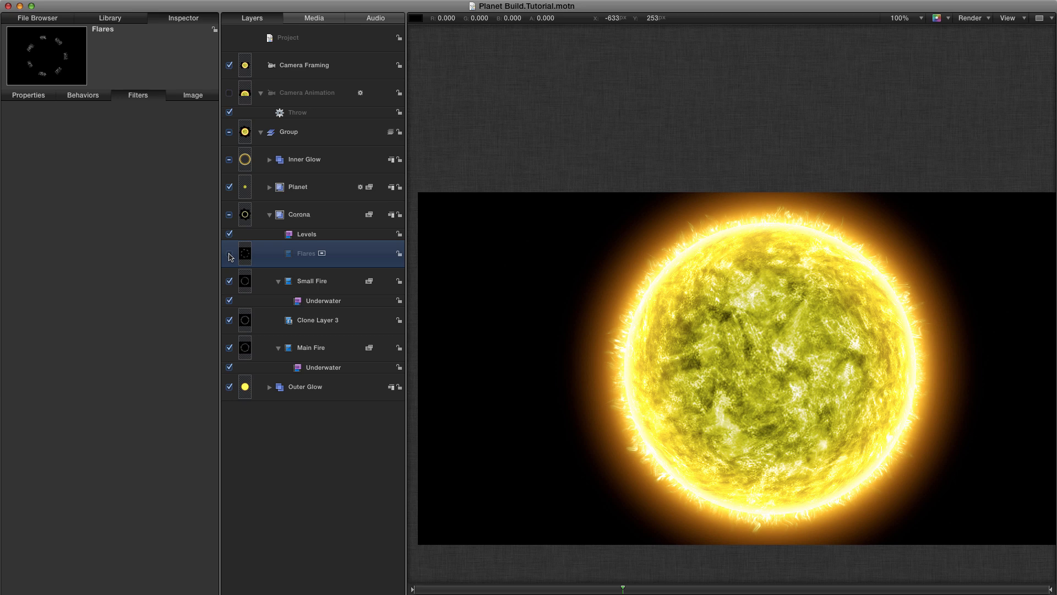
{"action": "left_click", "coordinate": [229, 254], "text": "alt"}
{"action": "key", "text": "shift+z"}
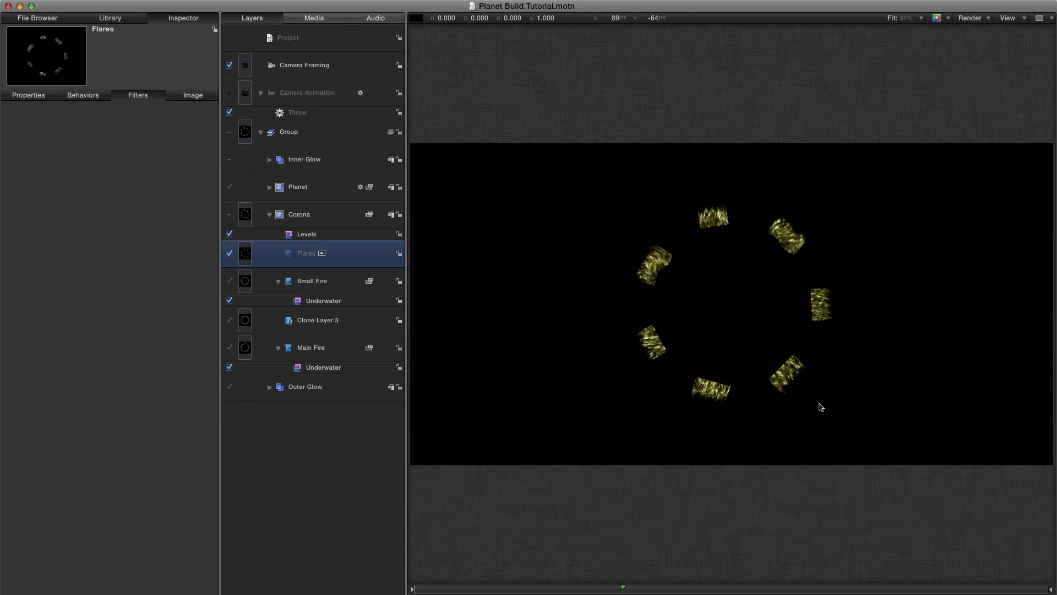
{"action": "key", "text": "alt+z"}
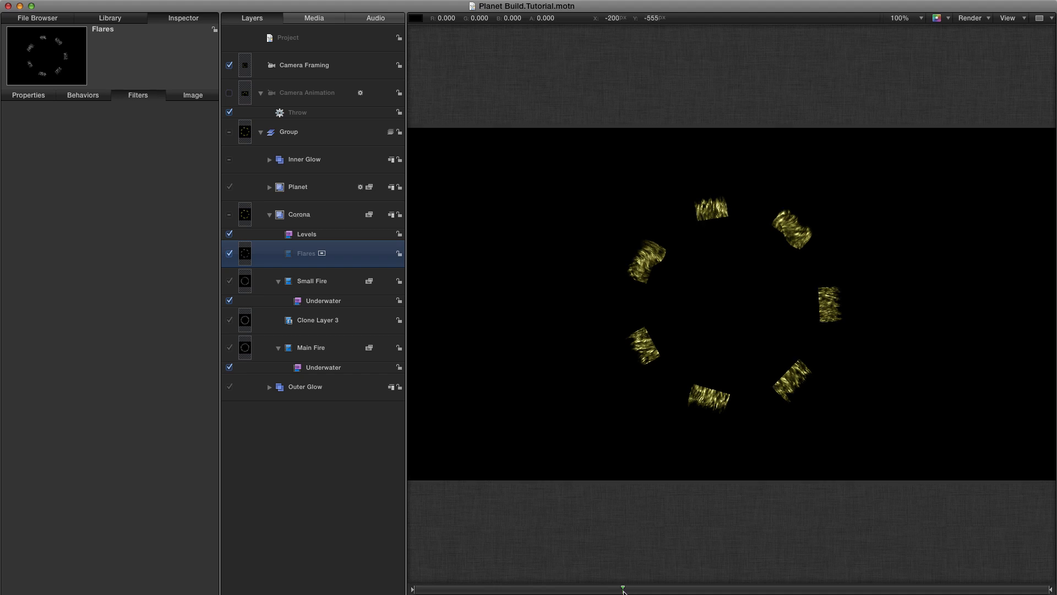
{"action": "left_click_drag", "start_coordinate": [623, 590], "coordinate": [477, 588]}
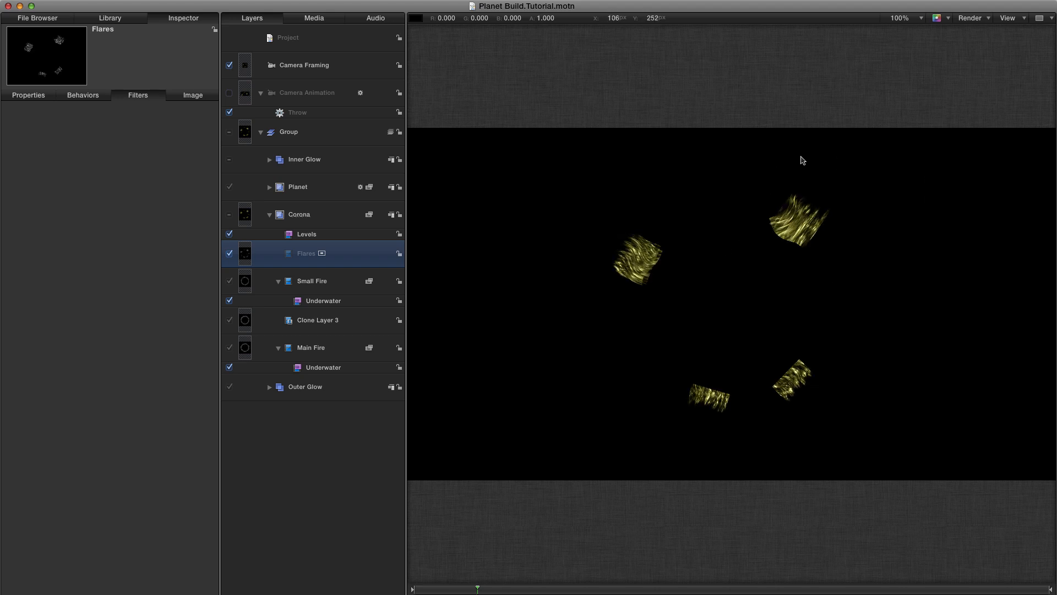
- Draw a four-point Bezier mask on the Flares layer around the upper-right flare, extending past the canvas's upper edge
{"action": "left_click", "coordinate": [386, 568]}
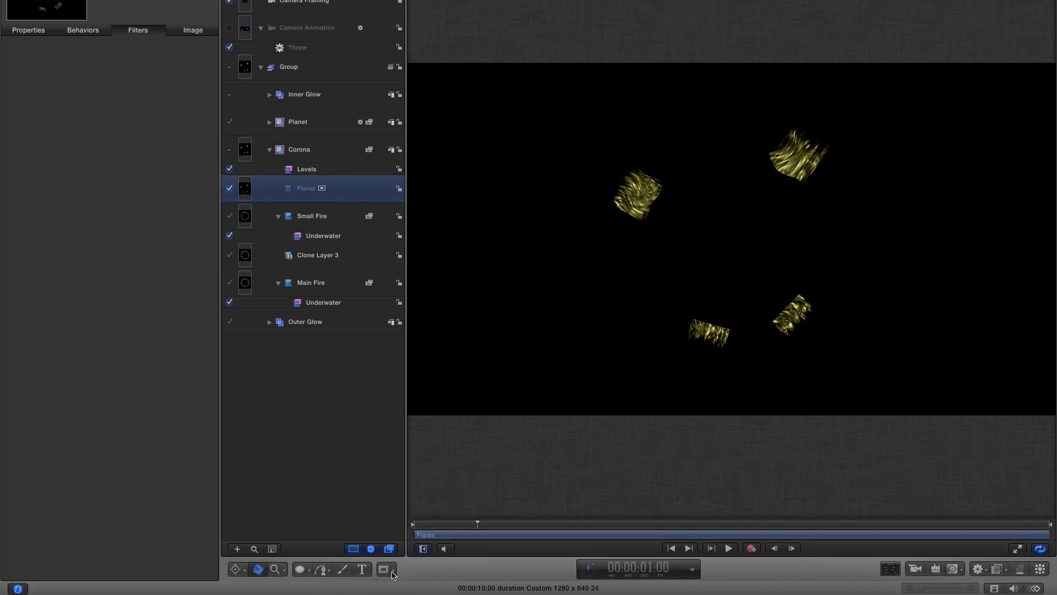
{"action": "left_click", "coordinate": [385, 568]}
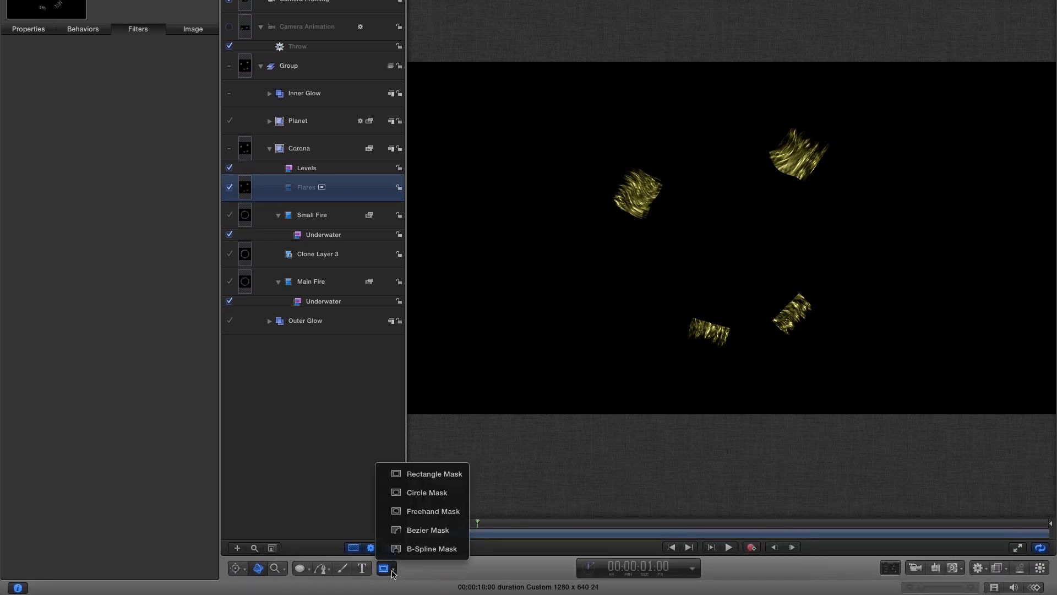
{"action": "left_click", "coordinate": [424, 530]}
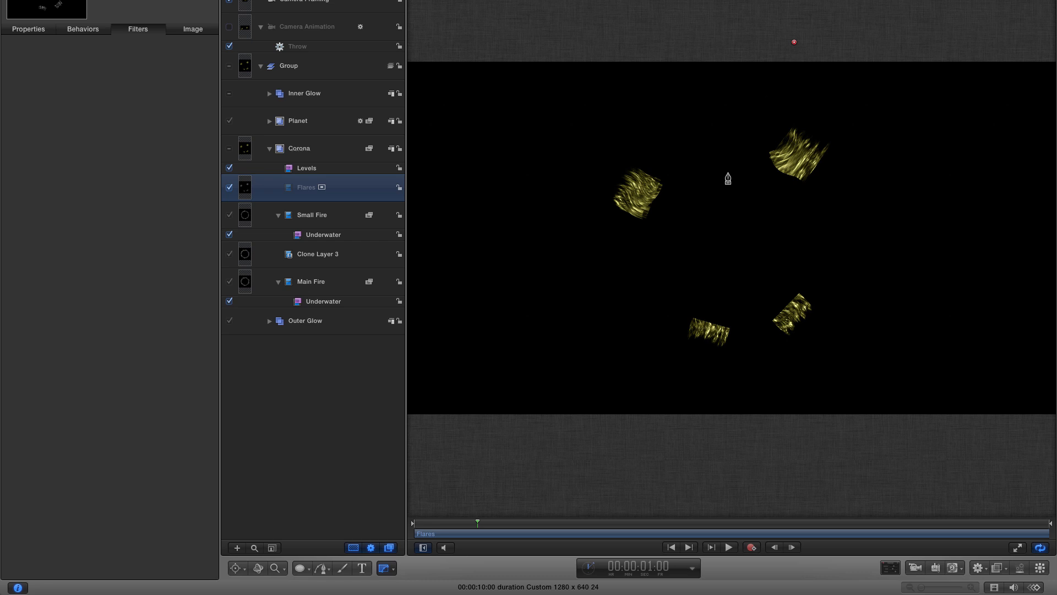
{"action": "left_click", "coordinate": [735, 154]}
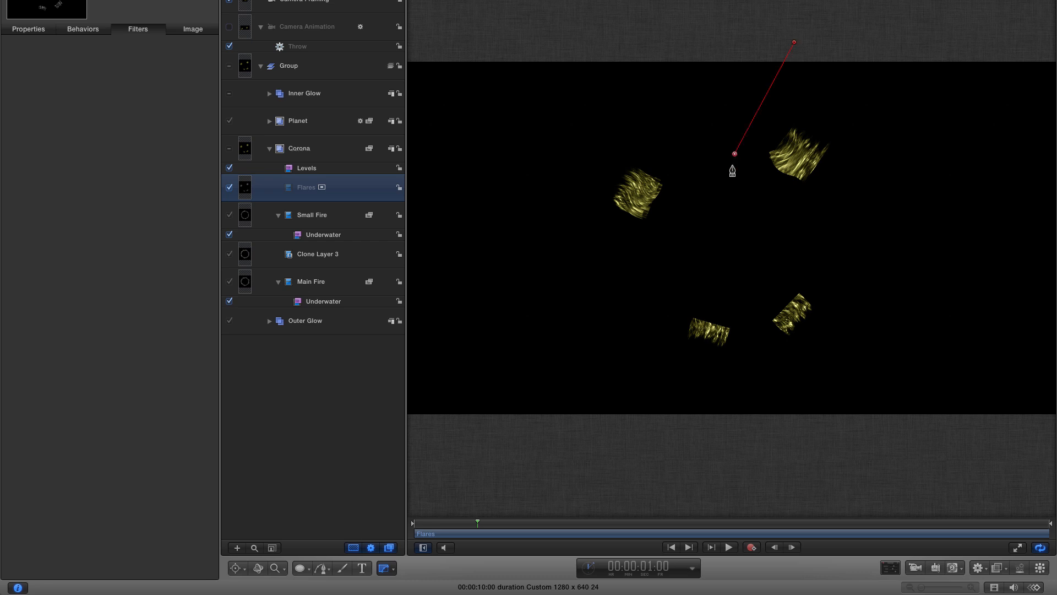
{"action": "left_click", "coordinate": [801, 216]}
{"action": "left_click", "coordinate": [948, 60]}
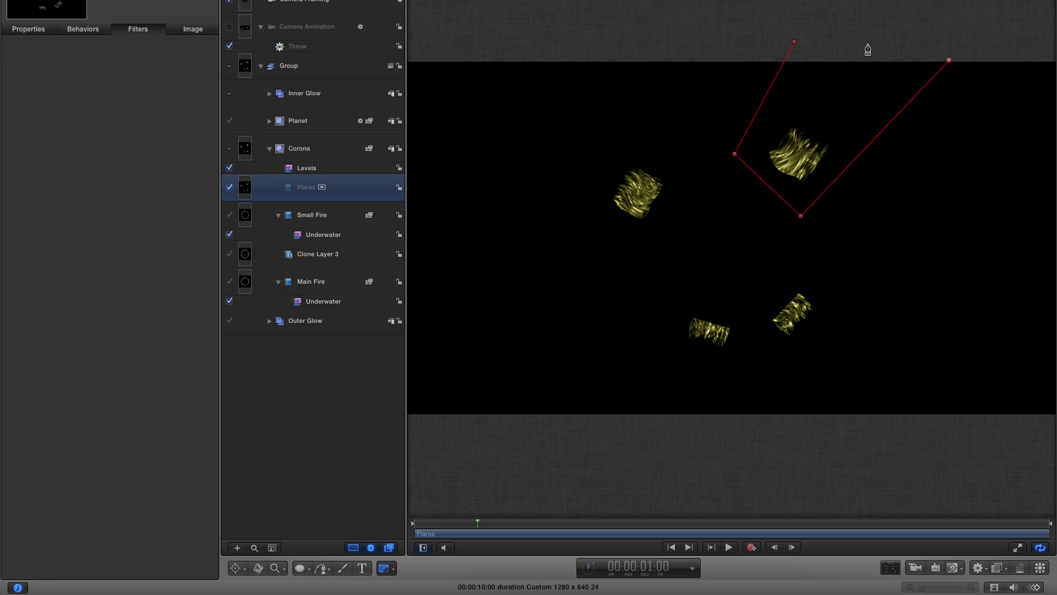
{"action": "left_click", "coordinate": [794, 43]}
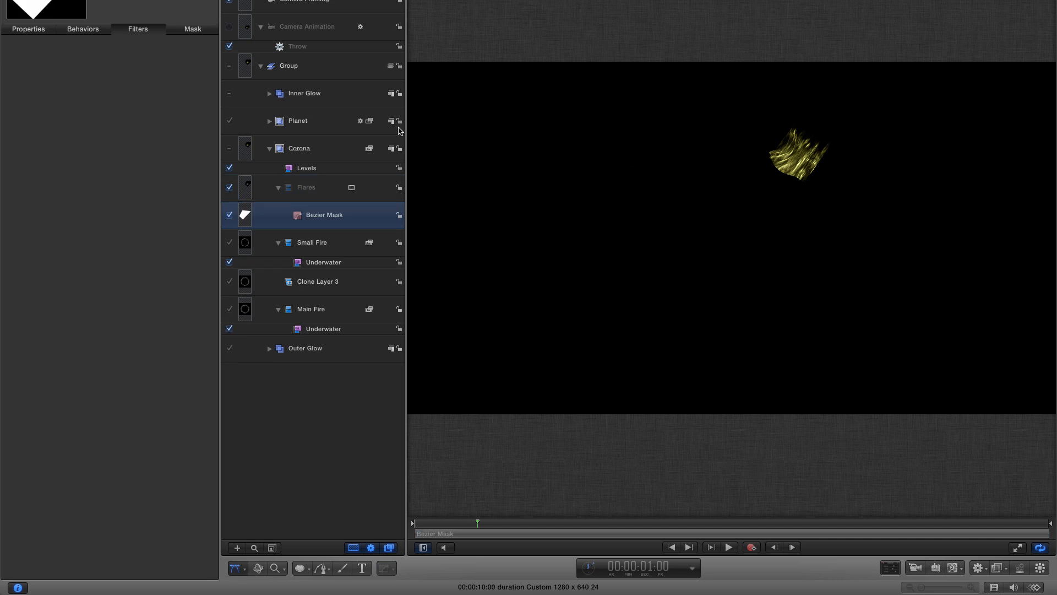
- Scrub through the masked flare, end the solo on the Flares layer, and turn the layer on in the full composition
{"action": "left_click", "coordinate": [245, 190]}
{"action": "left_click_drag", "start_coordinate": [504, 527], "coordinate": [830, 521]}
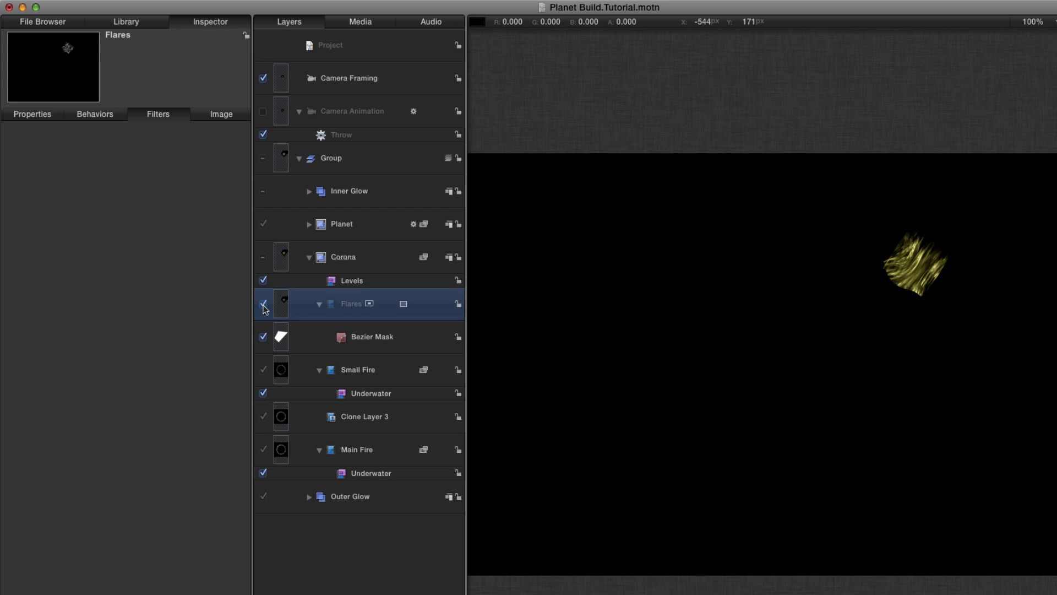
{"action": "left_click", "coordinate": [264, 306]}
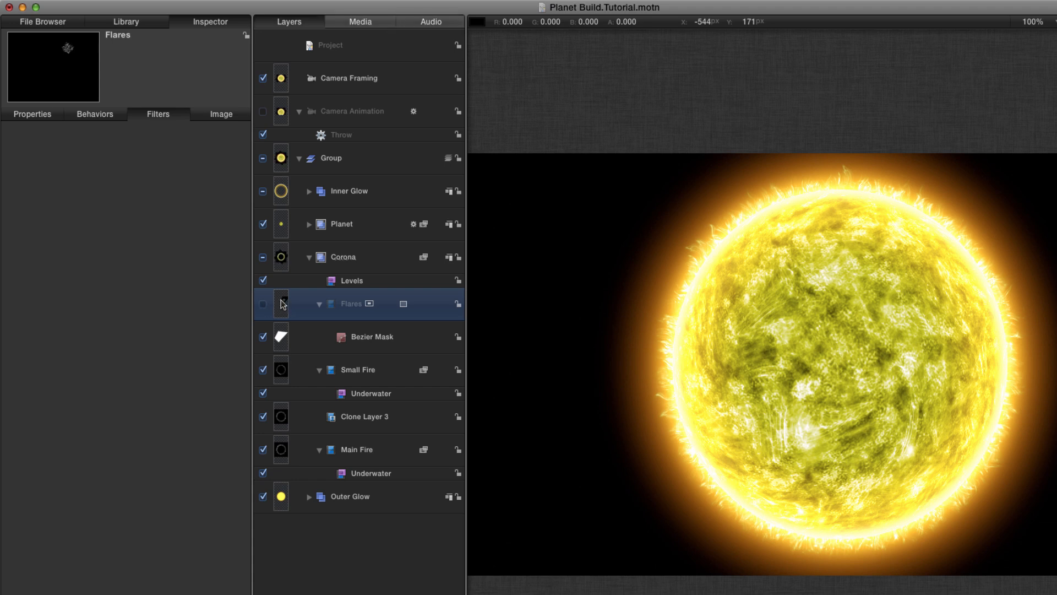
{"action": "left_click", "coordinate": [262, 303]}
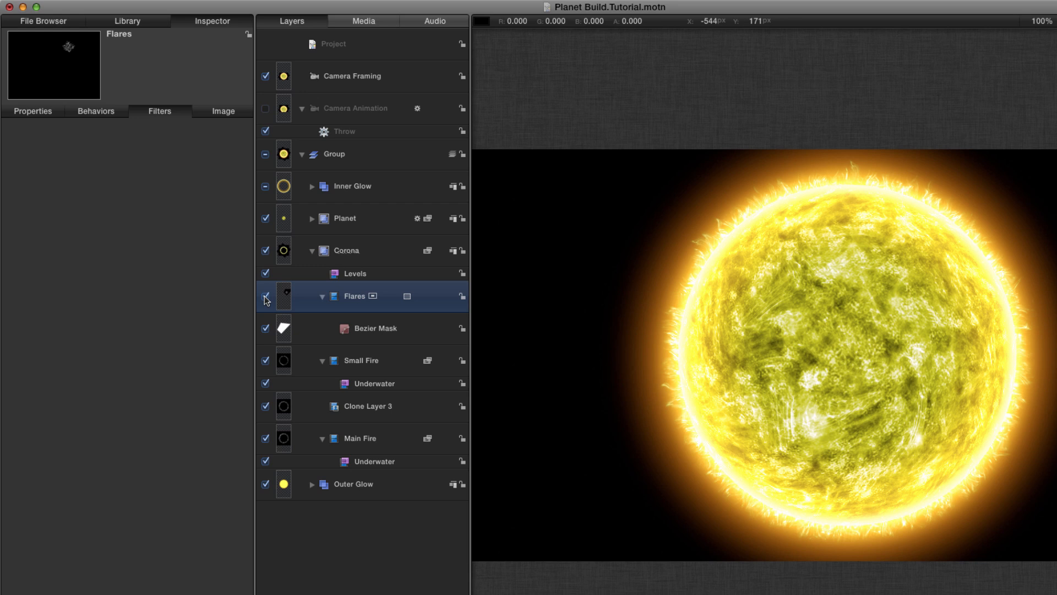
- Set the Flares layer's overall scale to 166% and its X scale to 125%
{"action": "left_click", "coordinate": [34, 110]}
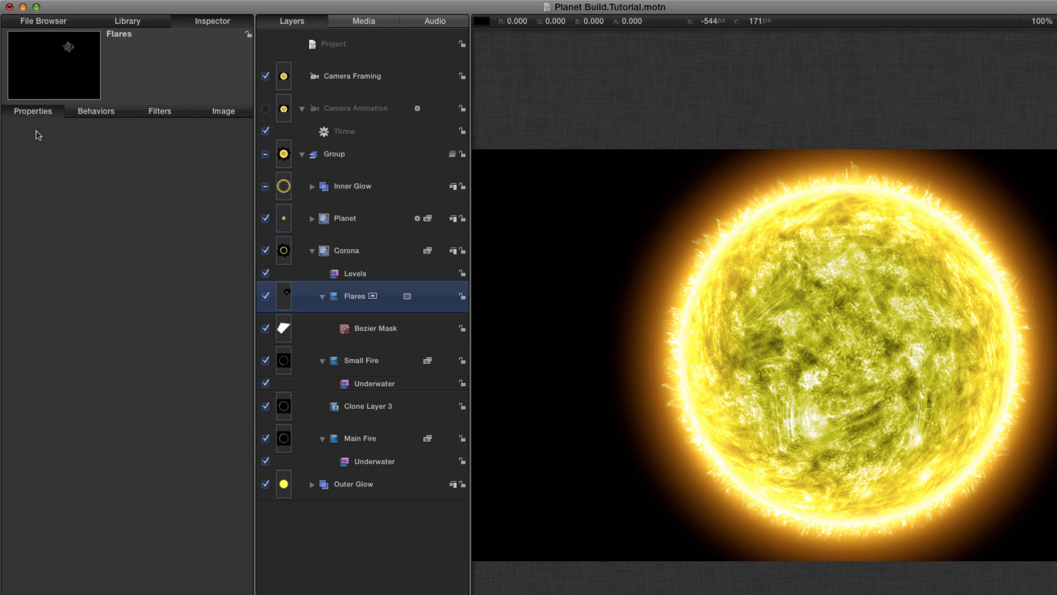
{"action": "key", "text": "super+Tab"}
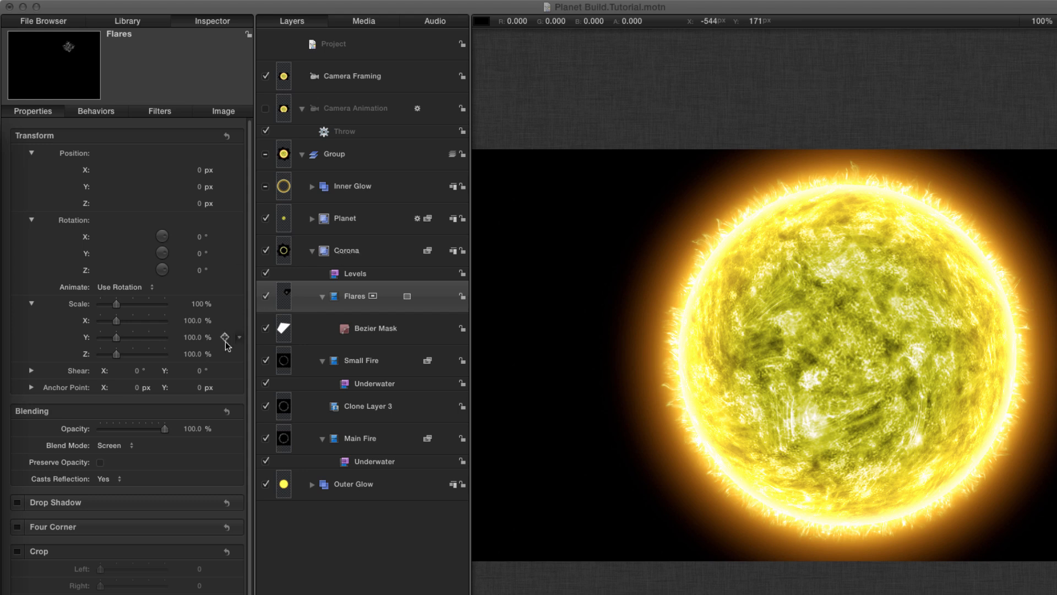
{"action": "left_click", "coordinate": [198, 304]}
{"action": "left_click", "coordinate": [199, 305]}
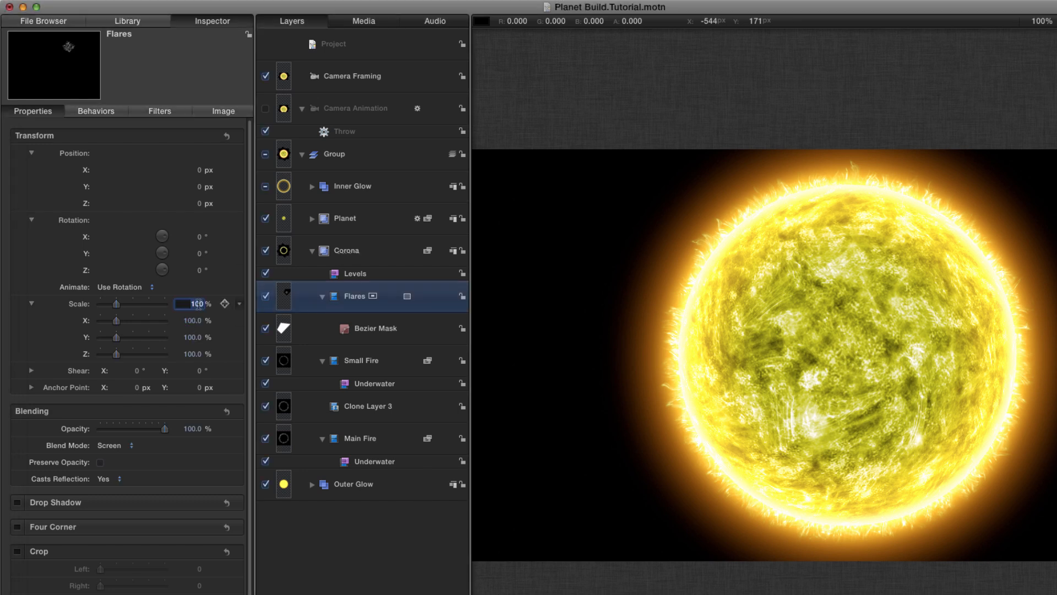
{"action": "type", "text": "166"}
{"action": "key", "text": "Return"}
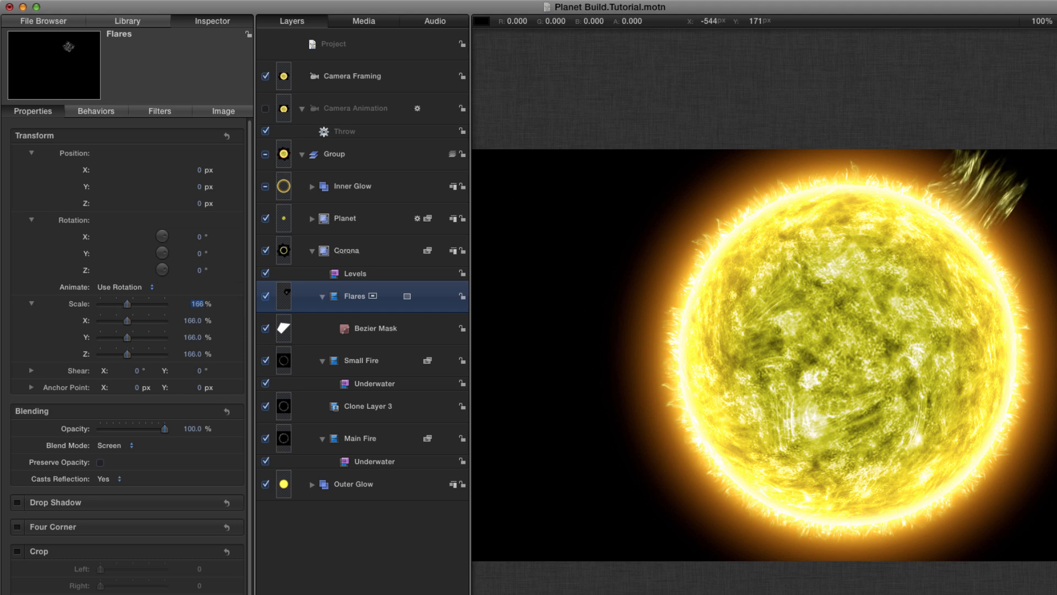
{"action": "left_click", "coordinate": [192, 321]}
{"action": "type", "text": "125"}
{"action": "key", "text": "Return"}
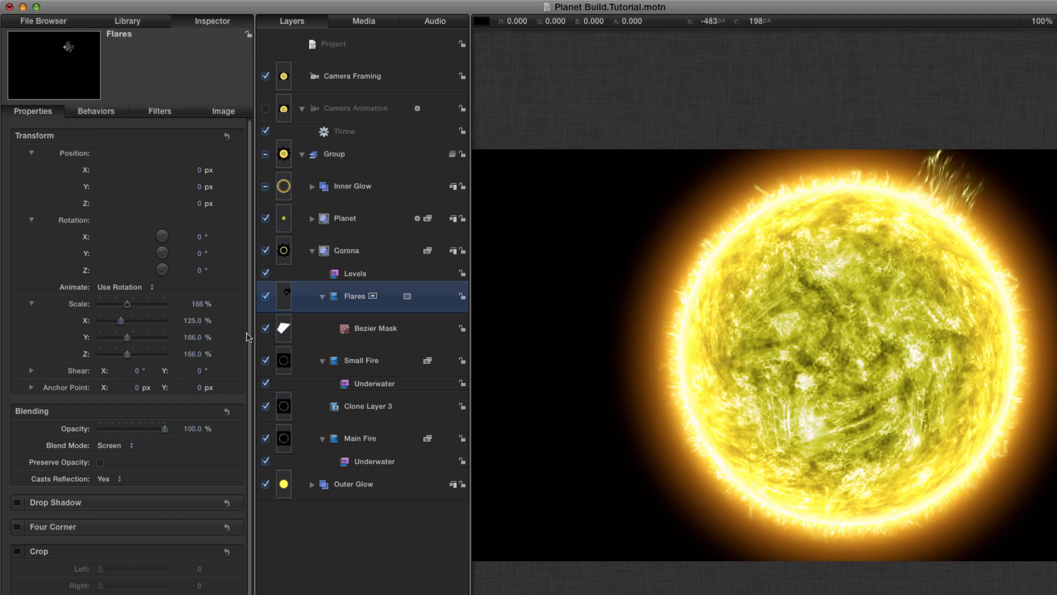
- Set the Flares layer's opacity to 75%
{"action": "left_click", "coordinate": [192, 430]}
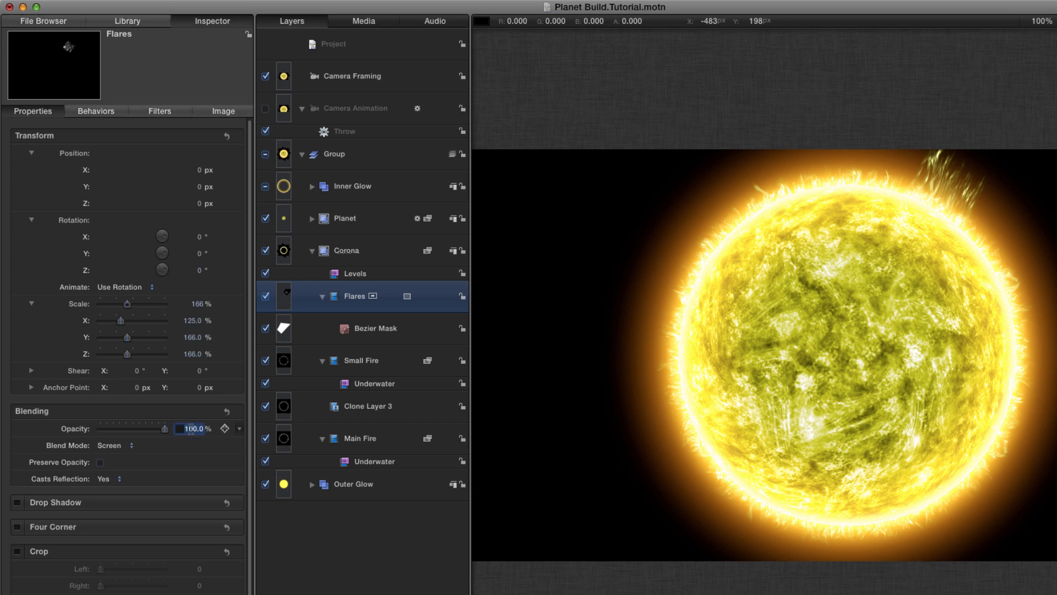
{"action": "type", "text": "75"}
{"action": "key", "text": "Return"}
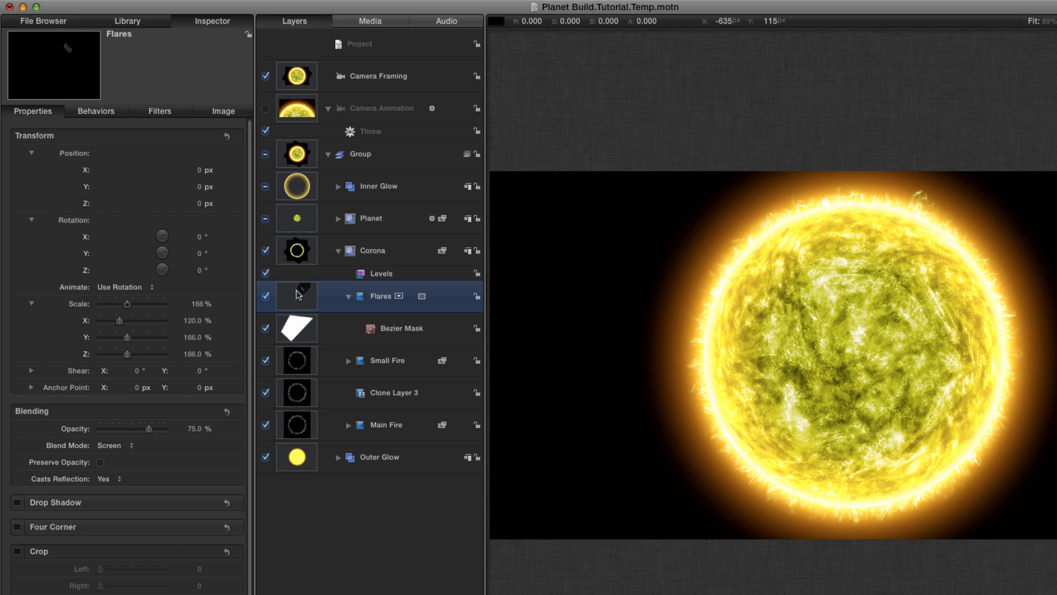
- Create a group named Flares inside the Corona group and move the masked Flares layer into it
{"action": "key", "text": "super+shift+g"}
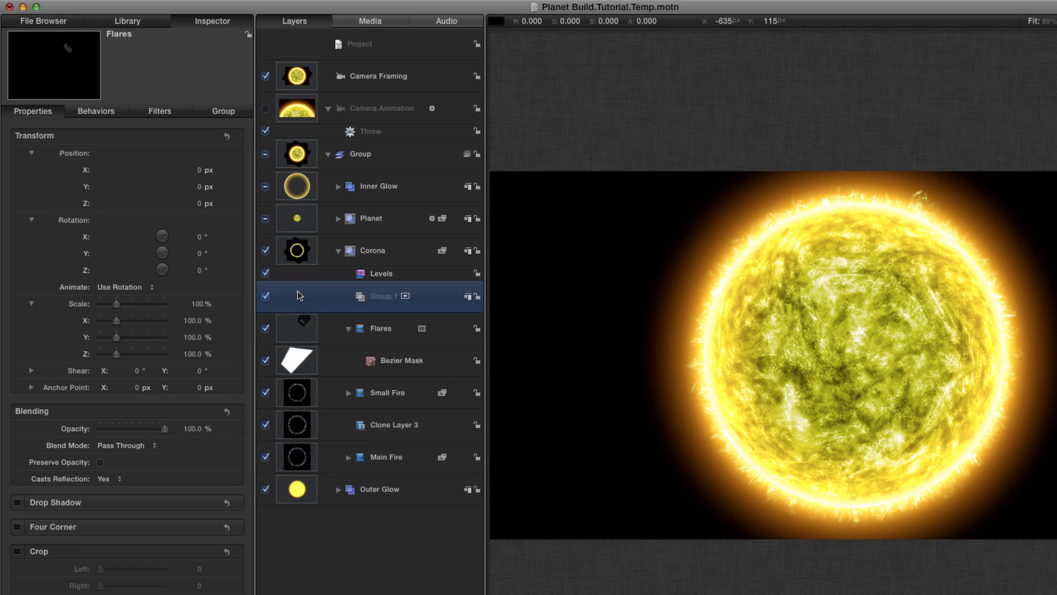
{"action": "double_click", "coordinate": [378, 302]}
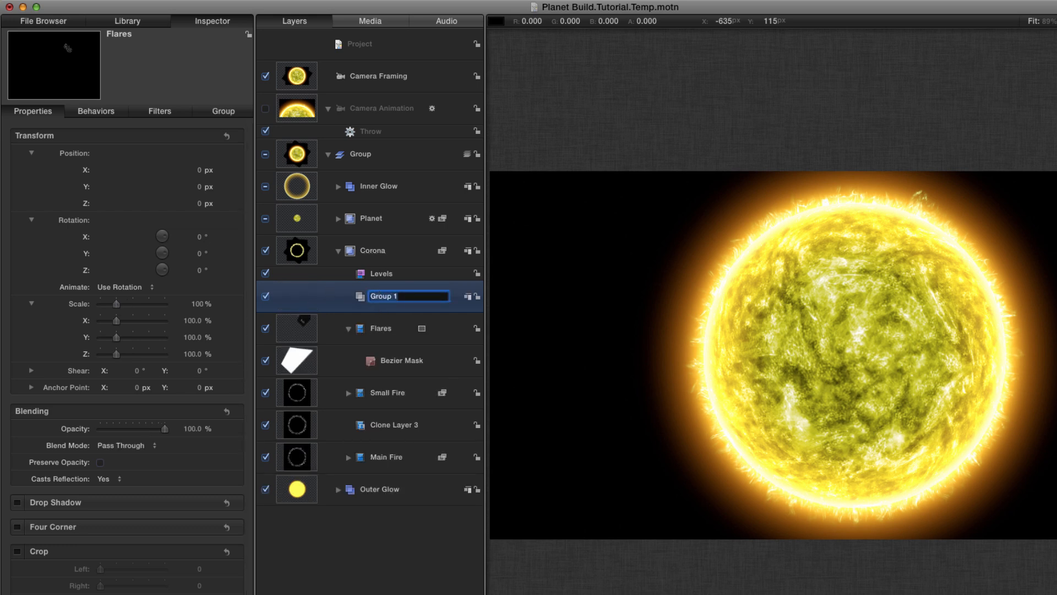
{"action": "type", "text": "Flares"}
{"action": "key", "text": "Return"}
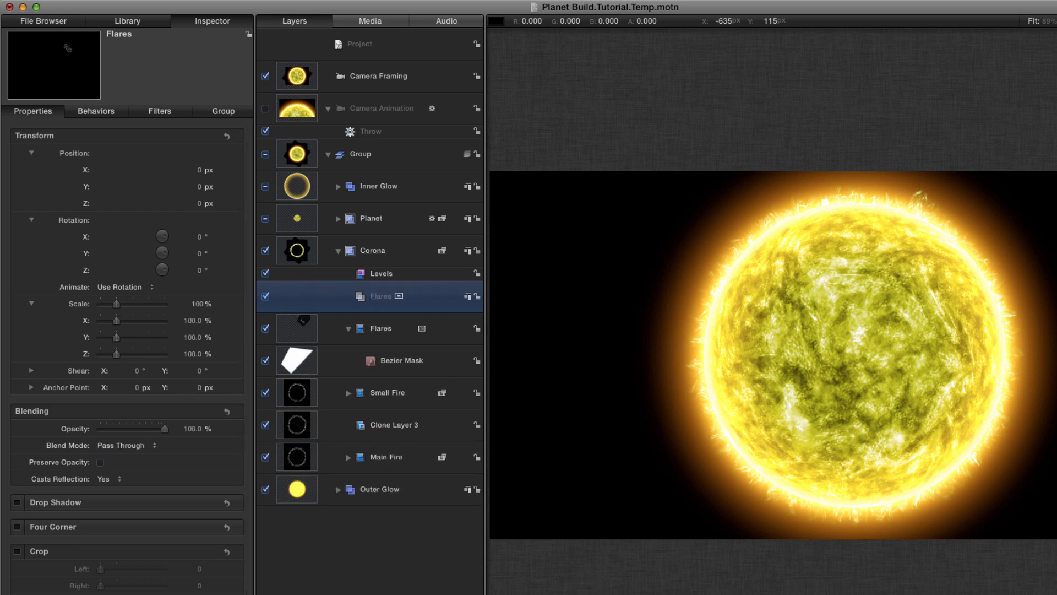
{"action": "left_click", "coordinate": [293, 333]}
{"action": "left_click_drag", "start_coordinate": [322, 319], "coordinate": [390, 300]}
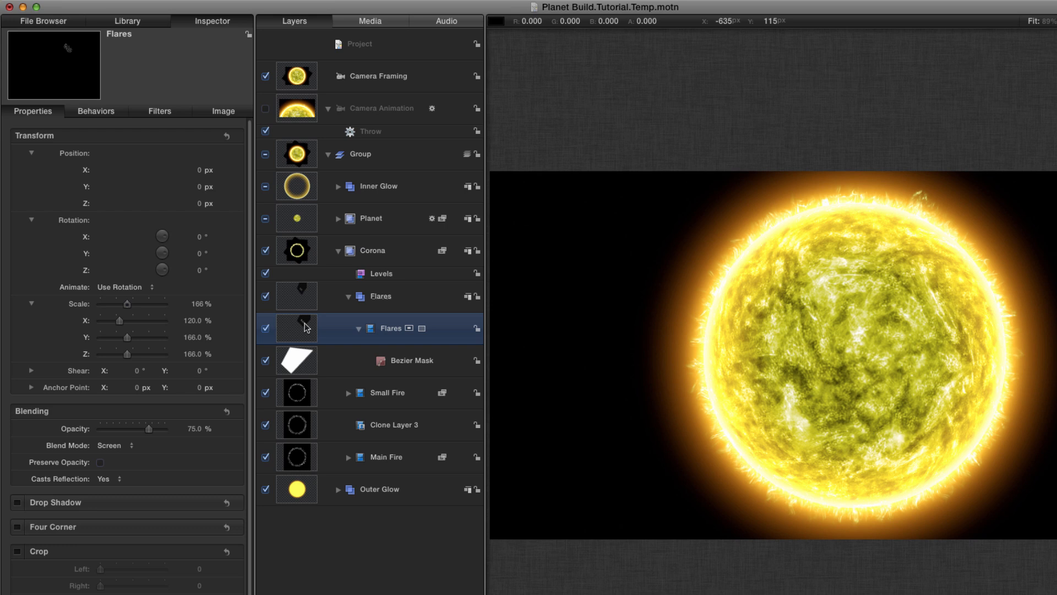
- Duplicate the masked Flares layer, shift the copy earlier in time, and rotate it counterclockwise to the sun's upper-left edge
{"action": "key", "text": "super+d"}
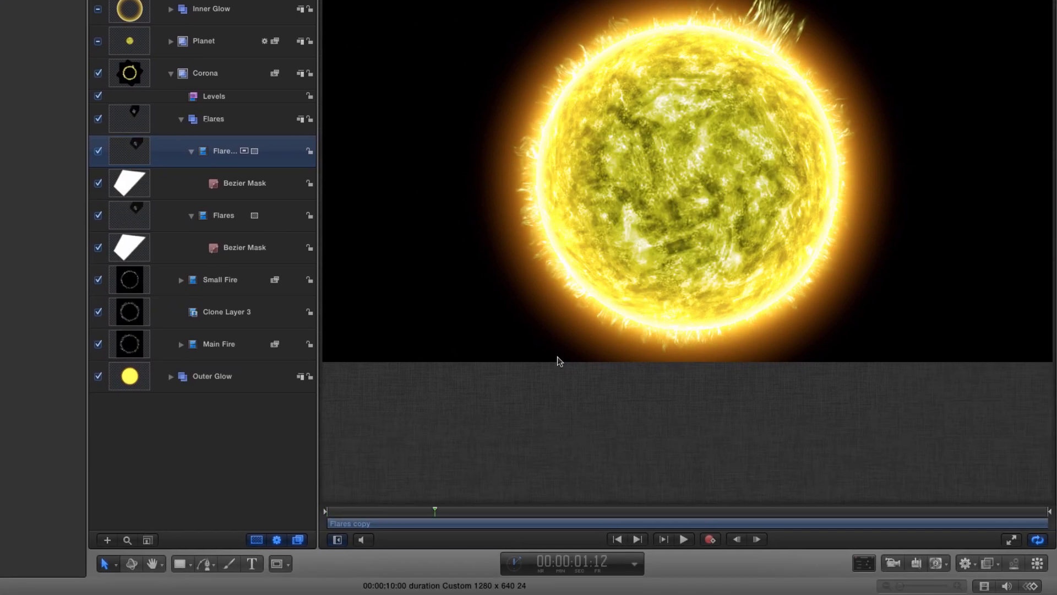
{"action": "left_click", "coordinate": [305, 360]}
{"action": "left_click", "coordinate": [138, 150]}
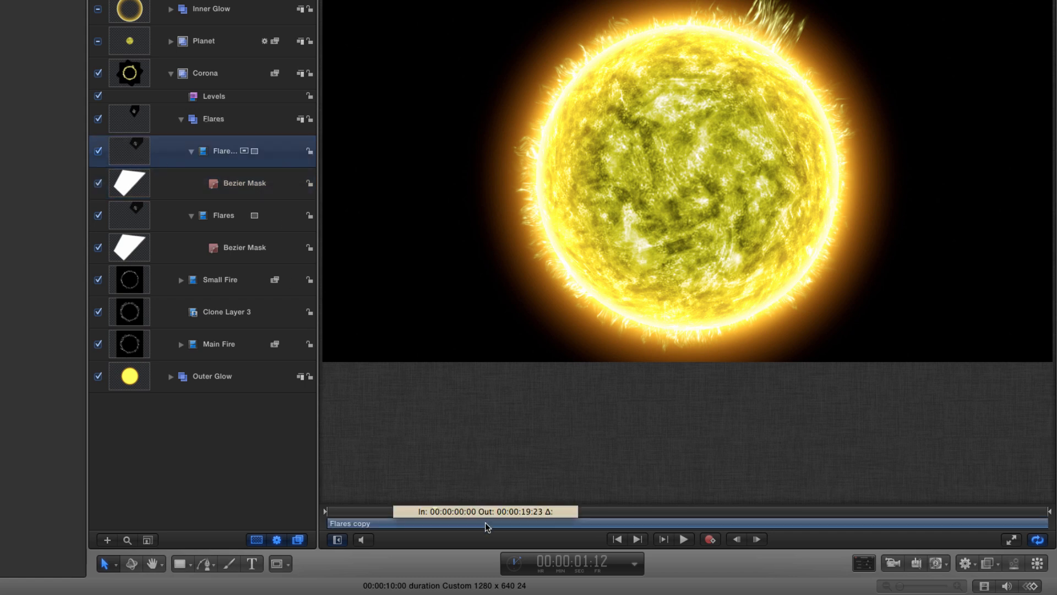
{"action": "left_click_drag", "start_coordinate": [485, 526], "coordinate": [355, 517]}
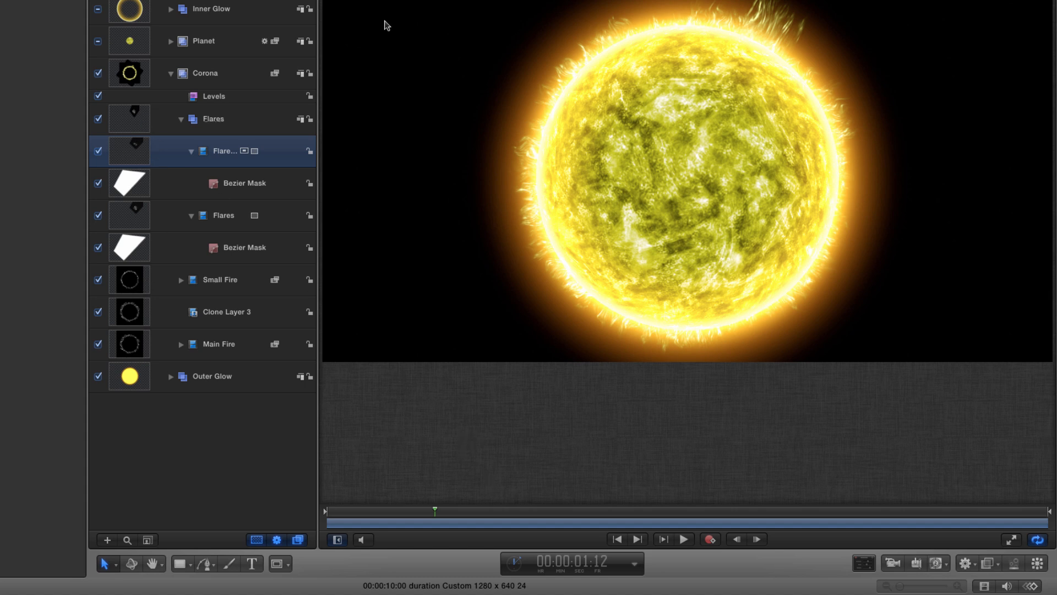
{"action": "left_click", "coordinate": [682, 102]}
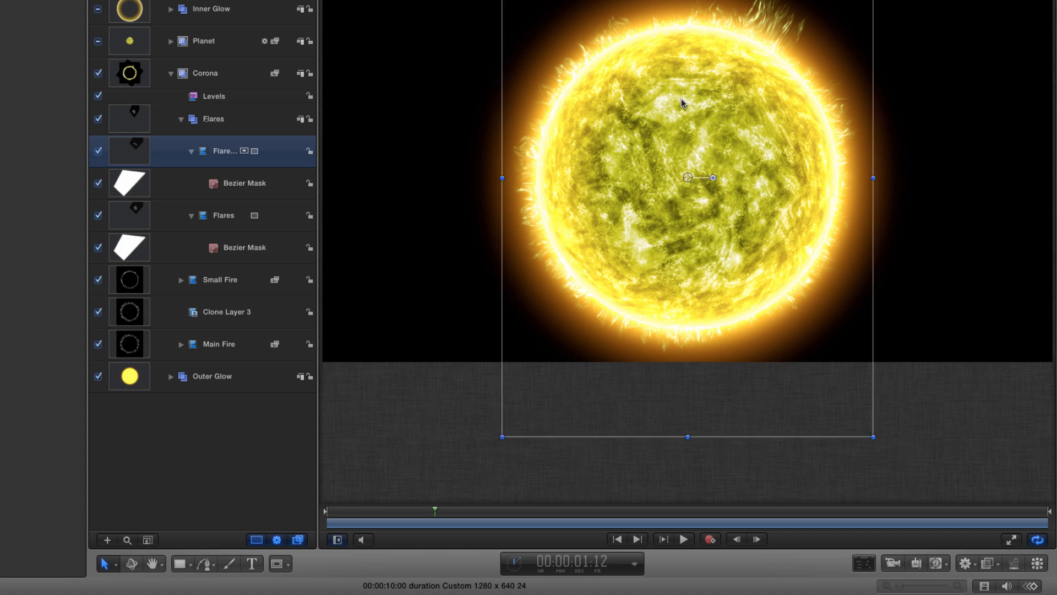
{"action": "left_click_drag", "start_coordinate": [713, 178], "coordinate": [712, 133]}
- At 00:00:02:17, duplicate the rotated flare, shift the copy earlier in time, then rotate and slightly shrink it to fit the sun's left edge
{"action": "left_click_drag", "start_coordinate": [434, 511], "coordinate": [521, 518]}
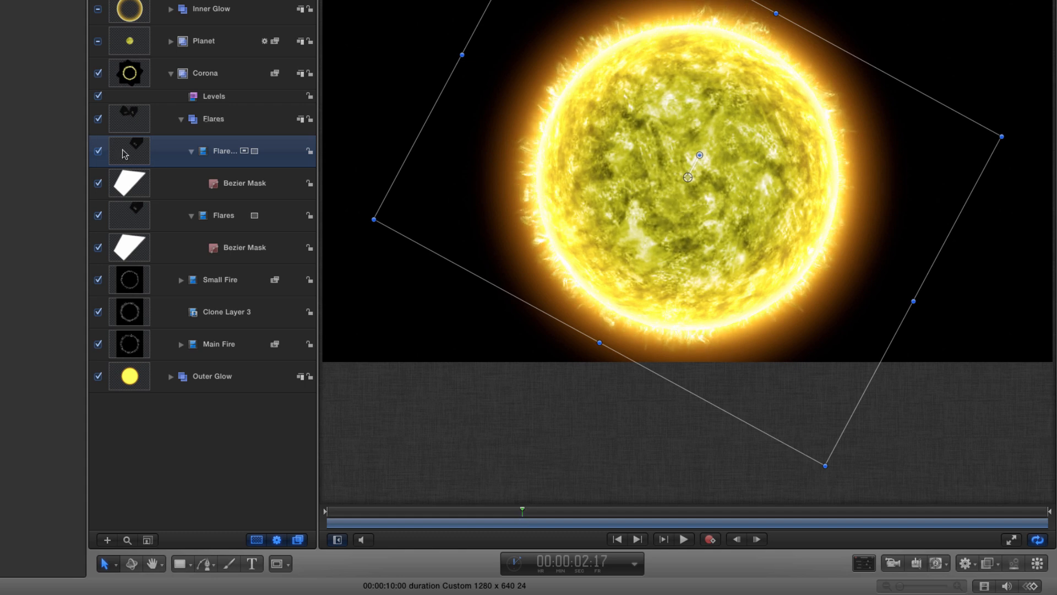
{"action": "key", "text": "super+d"}
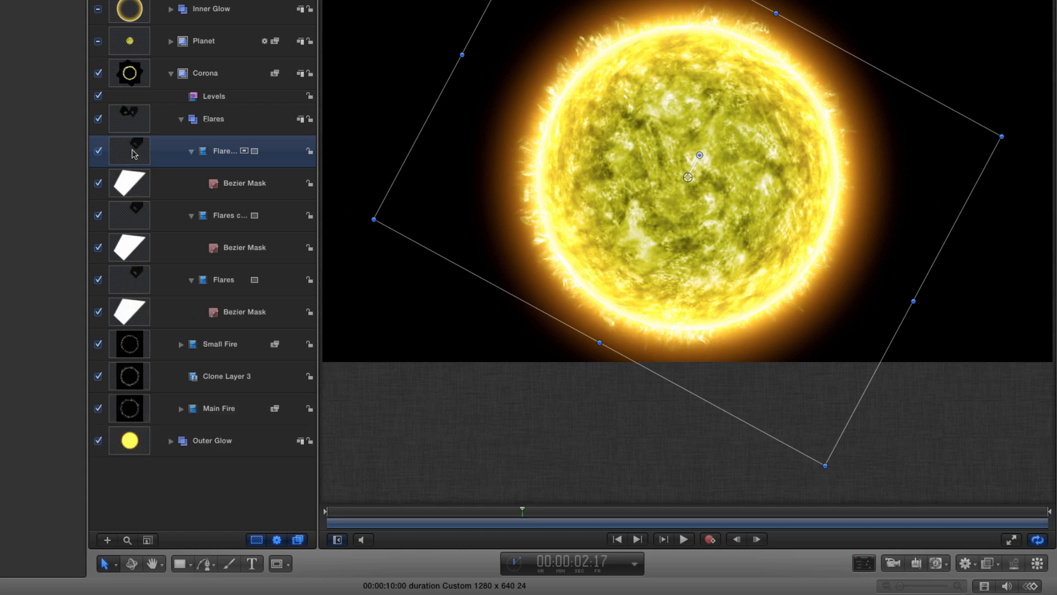
{"action": "left_click_drag", "start_coordinate": [596, 524], "coordinate": [470, 523]}
{"action": "left_click_drag", "start_coordinate": [700, 155], "coordinate": [672, 154]}
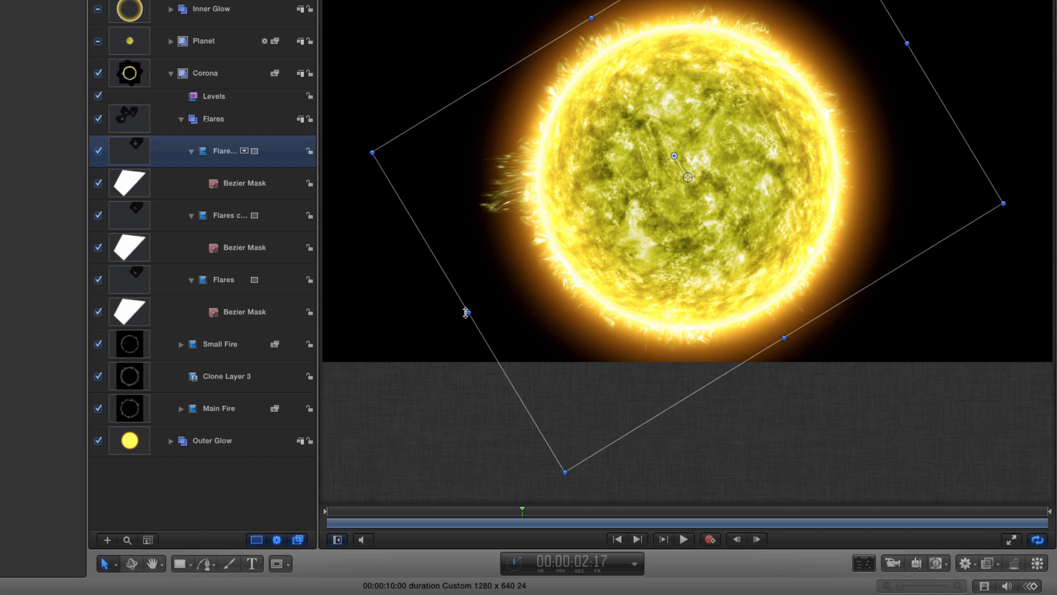
{"action": "left_click_drag", "start_coordinate": [471, 313], "coordinate": [483, 305]}
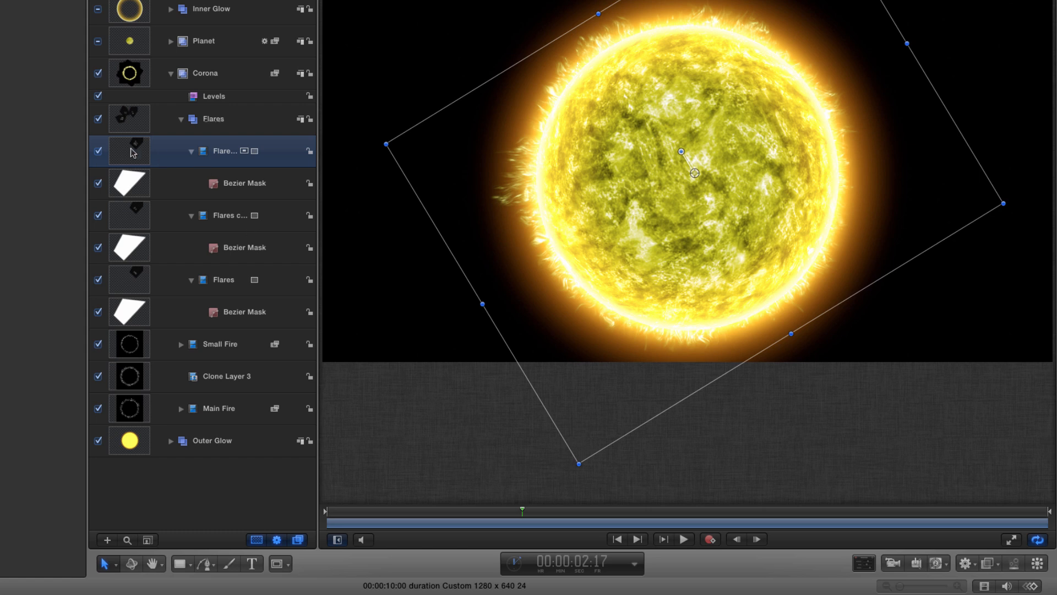
- Duplicate the left-edge flare, shift the new copy earlier in time, and rotate it to the sun's lower-right edge
{"action": "key", "text": "super+d"}
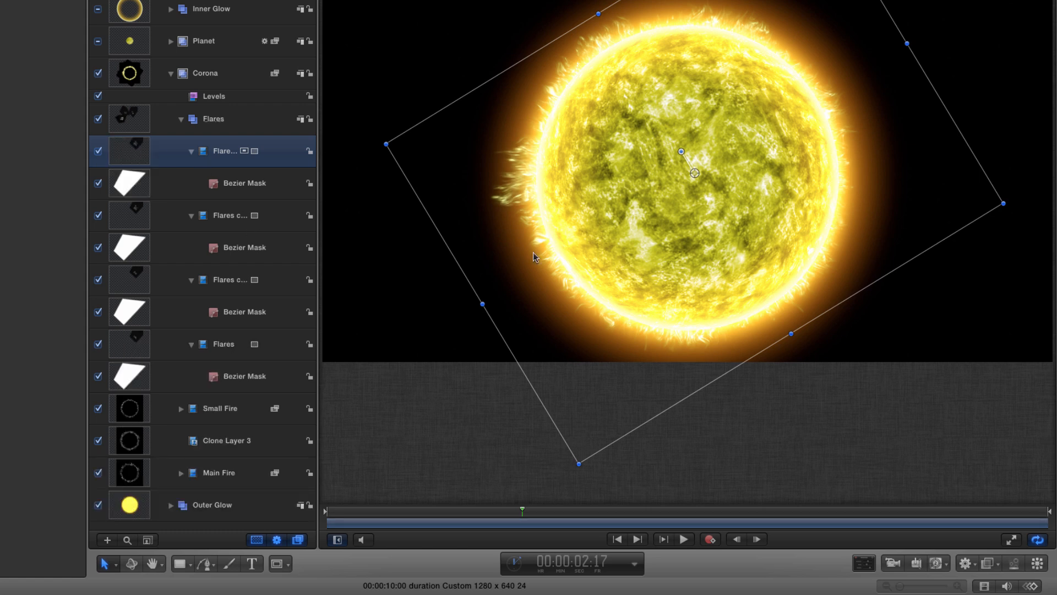
{"action": "left_click_drag", "start_coordinate": [581, 528], "coordinate": [494, 528]}
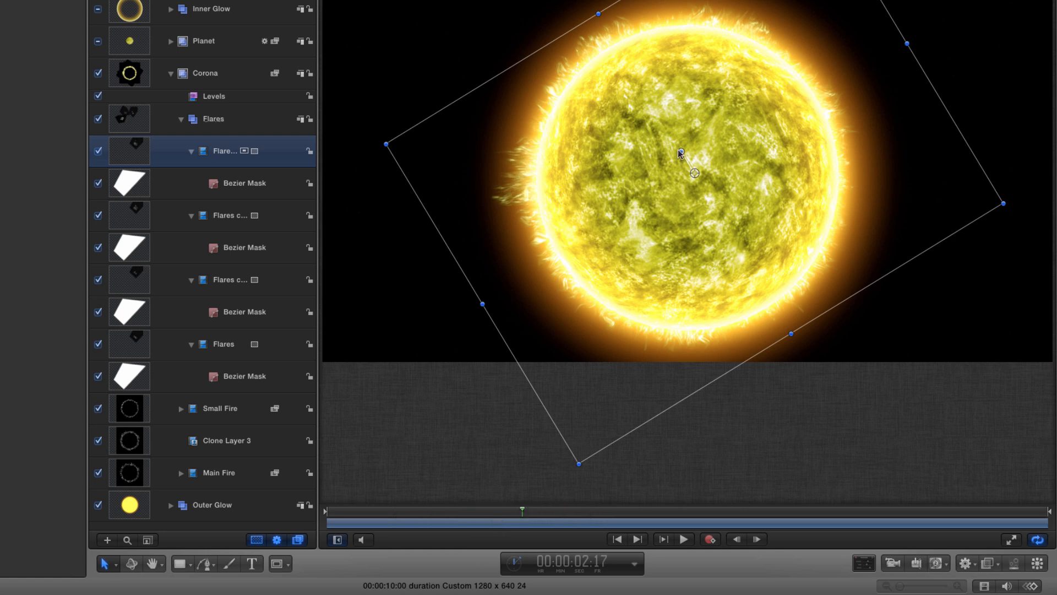
{"action": "left_click_drag", "start_coordinate": [681, 152], "coordinate": [688, 198]}
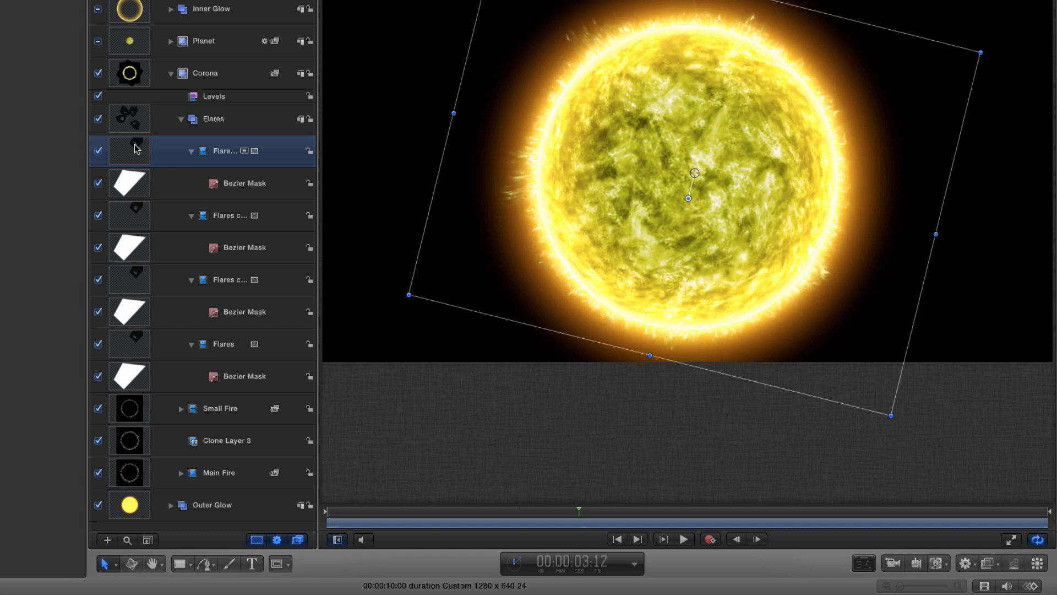
- Duplicate the lower-right flare, shift the copy earlier, rotate and slightly shrink it at the sun's upper-right edge, and hide the canvas overlays
{"action": "key", "text": "super+d"}
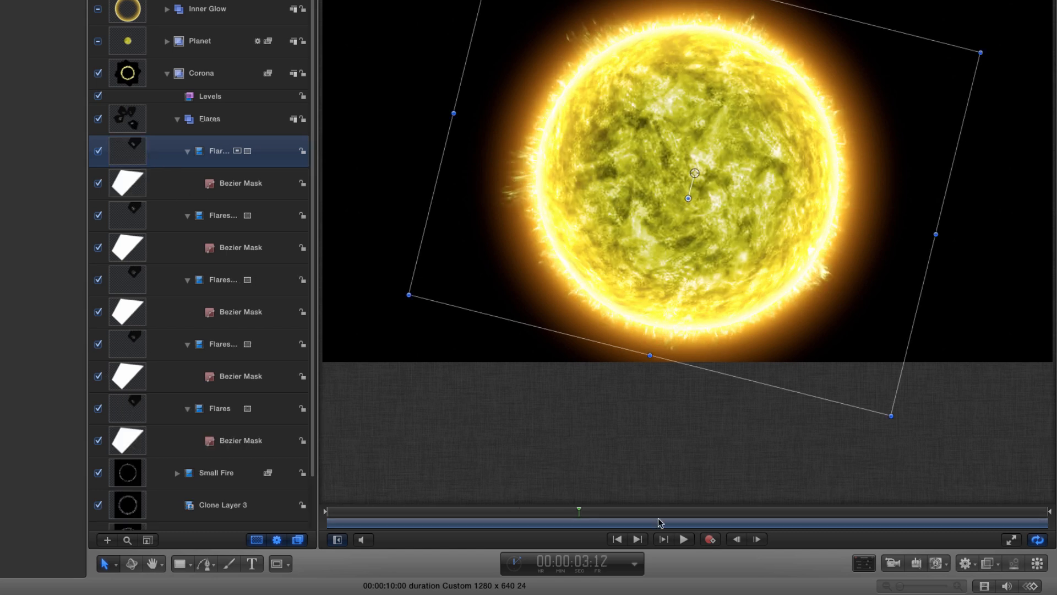
{"action": "left_click_drag", "start_coordinate": [817, 523], "coordinate": [695, 533]}
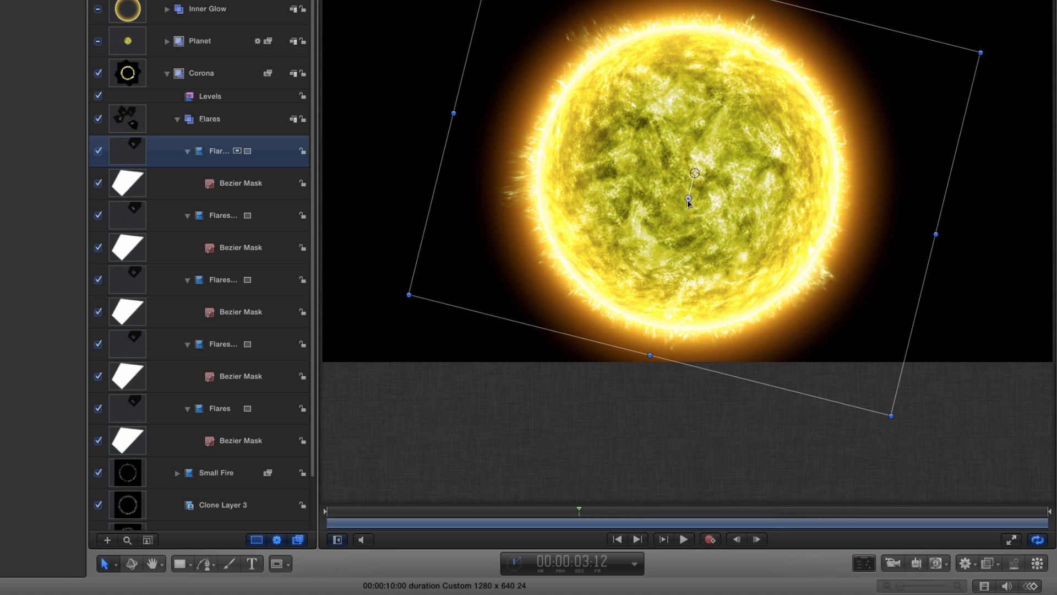
{"action": "left_click_drag", "start_coordinate": [688, 204], "coordinate": [713, 188]}
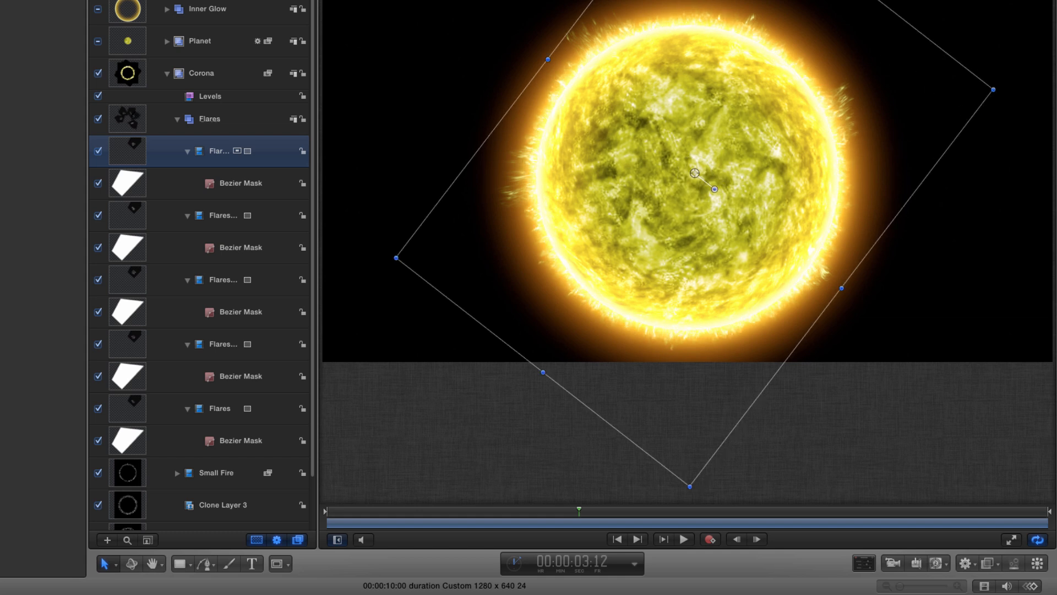
{"action": "left_click_drag", "start_coordinate": [994, 90], "coordinate": [990, 95]}
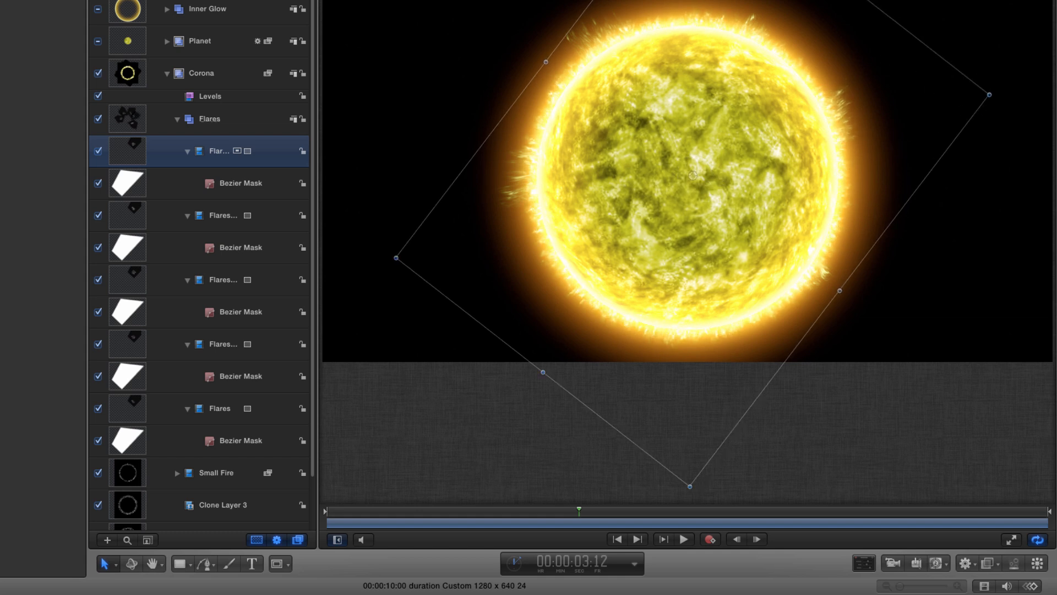
{"action": "key", "text": "super+slash"}
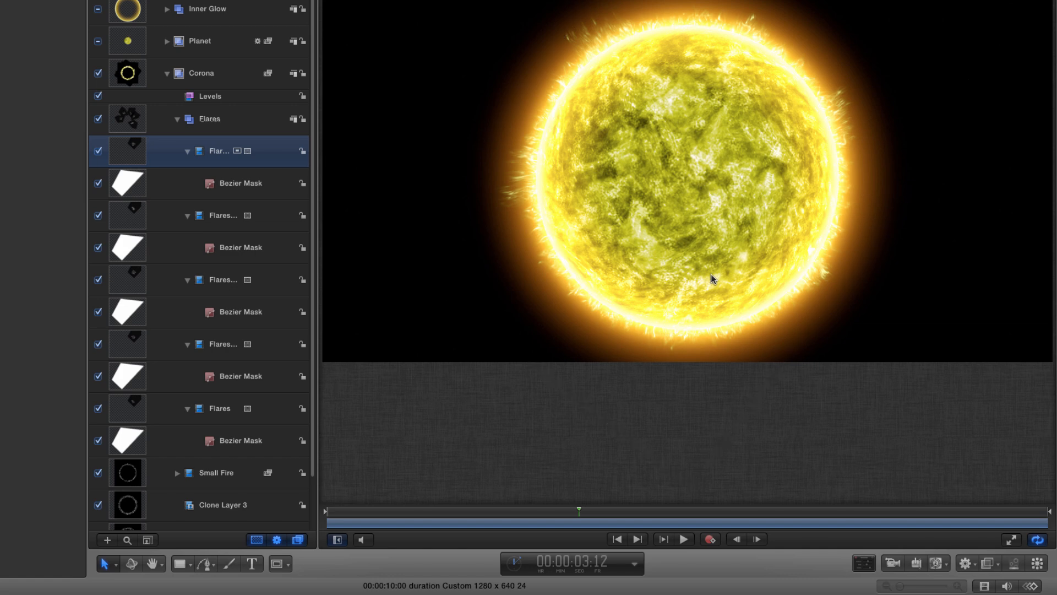
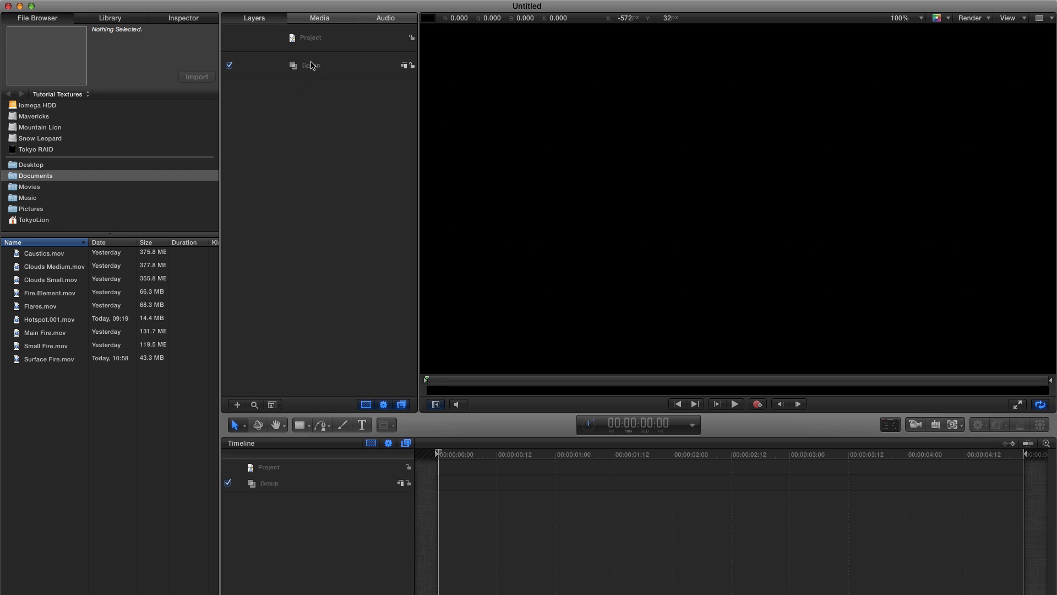
- Set the new untitled project's width and height to 1280 × 1280 in its project properties
{"action": "left_click", "coordinate": [312, 67]}
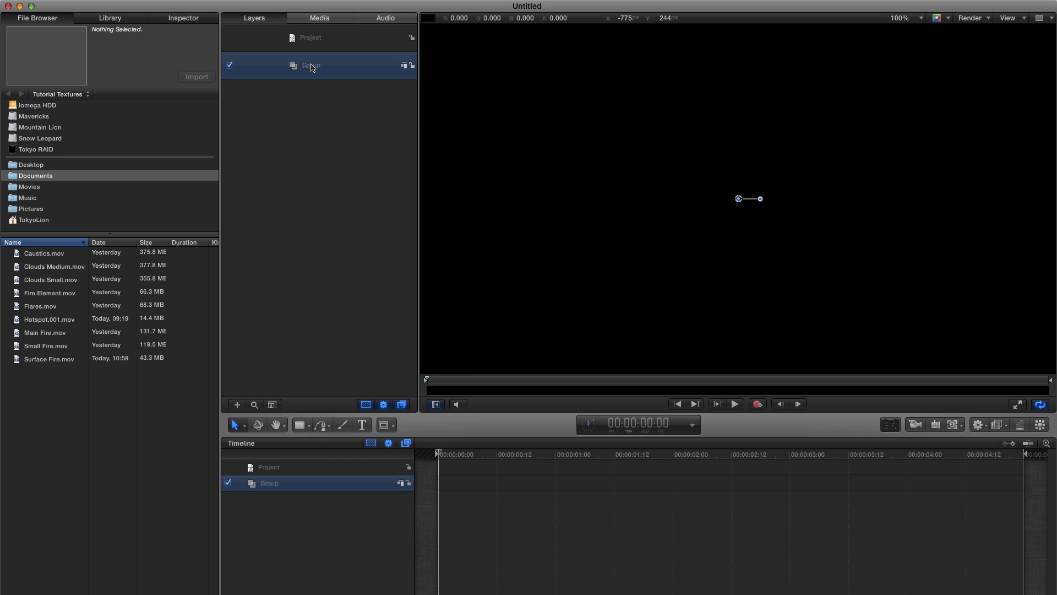
{"action": "key", "text": "super+j"}
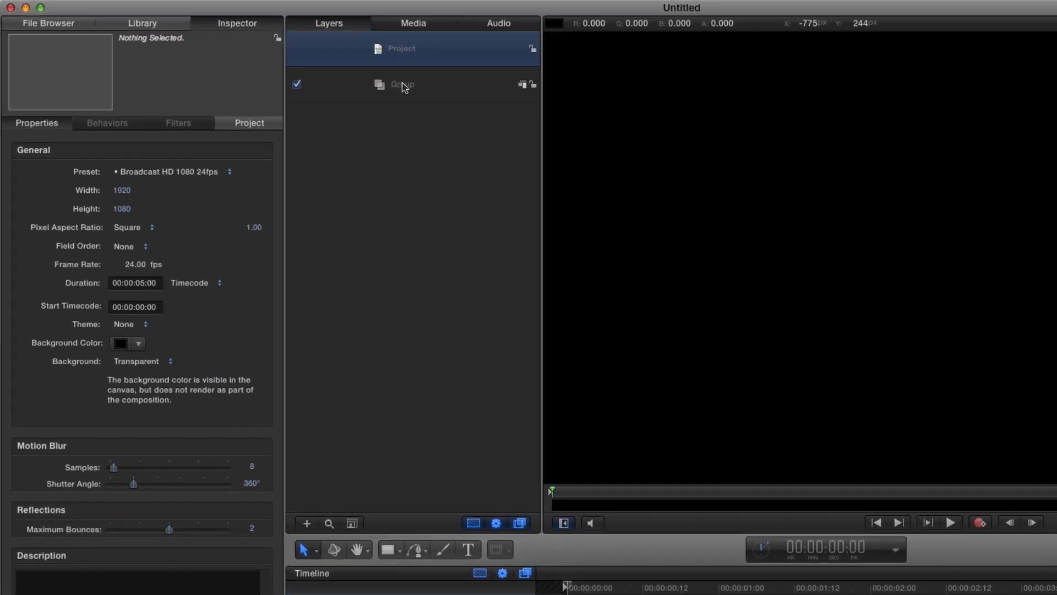
{"action": "left_click", "coordinate": [132, 211]}
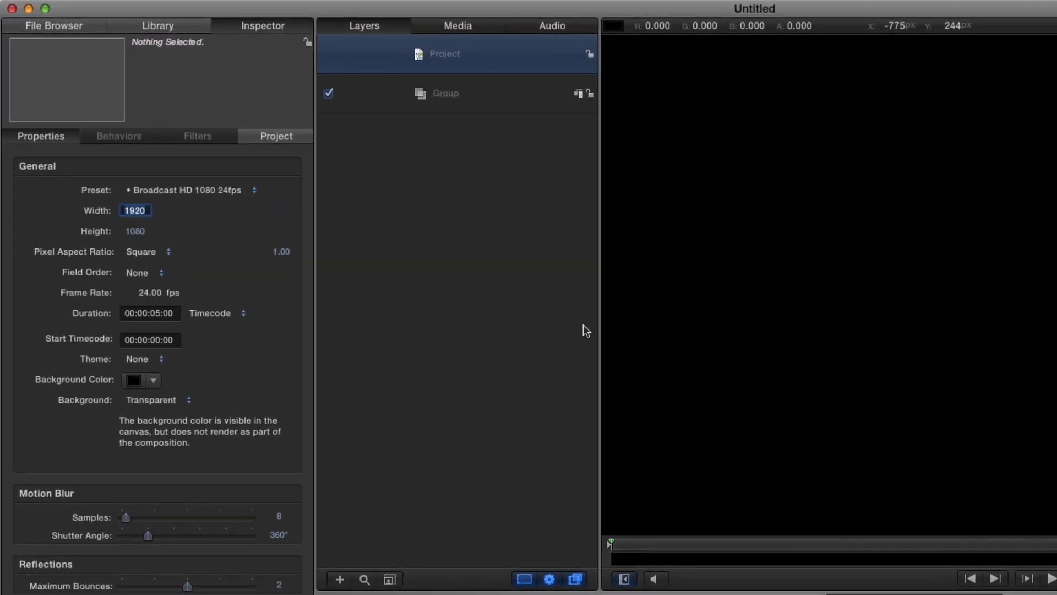
{"action": "type", "text": "1280"}
{"action": "key", "text": "Return"}
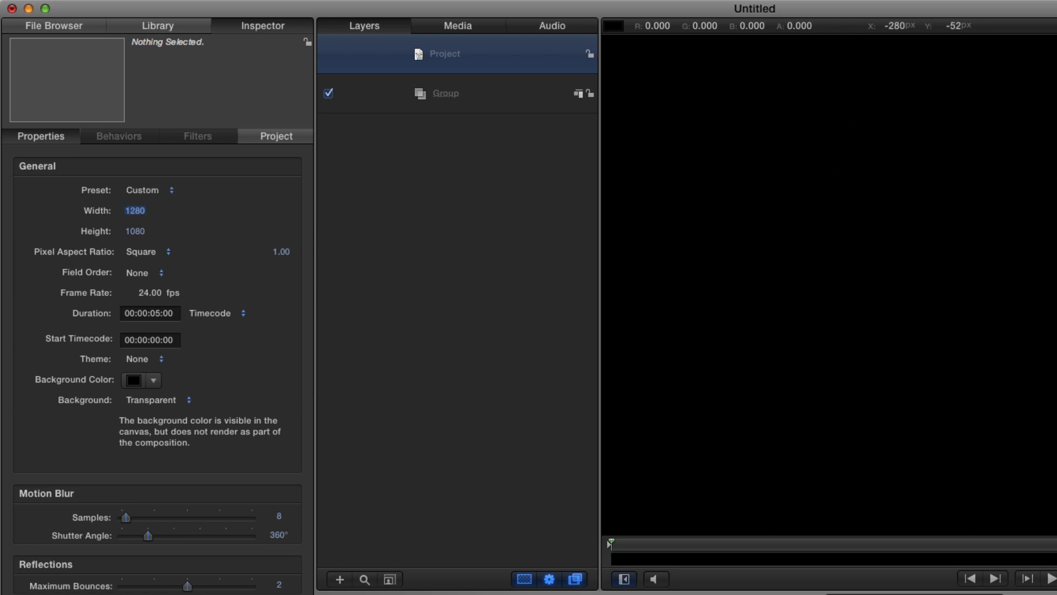
{"action": "left_click", "coordinate": [138, 231]}
{"action": "type", "text": "1280"}
{"action": "key", "text": "Return"}
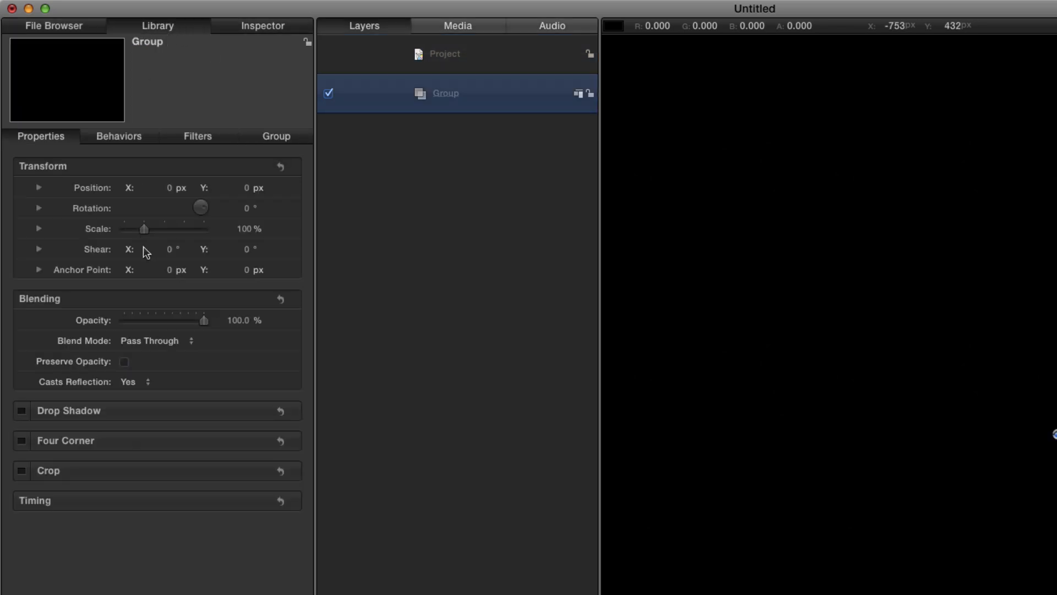
- Add the Star generator to the empty group, fit the canvas to the window, and show the star's generator parameters
{"action": "left_click", "coordinate": [170, 26]}
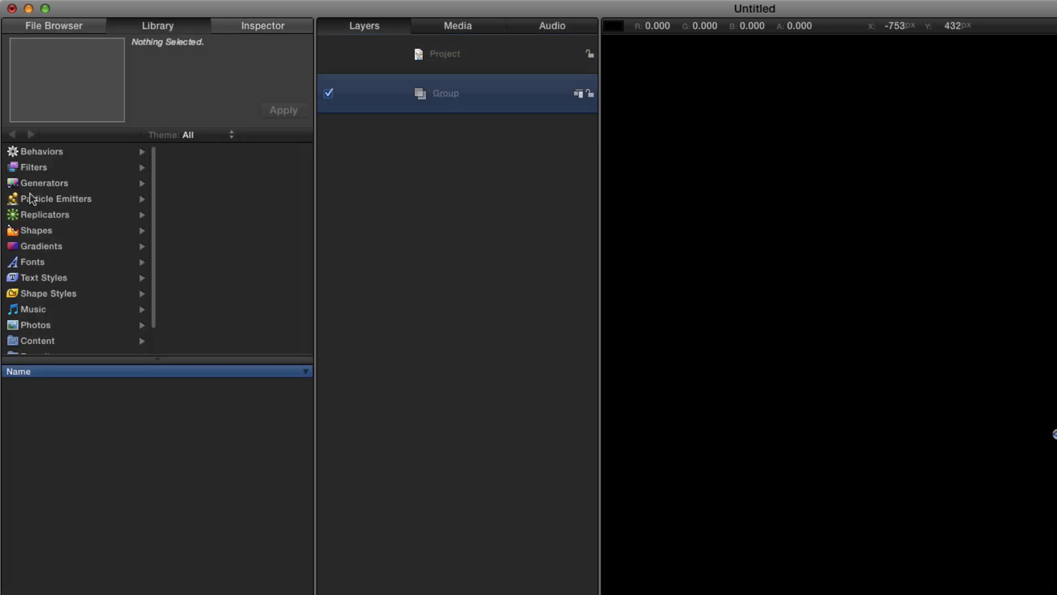
{"action": "left_click", "coordinate": [33, 186]}
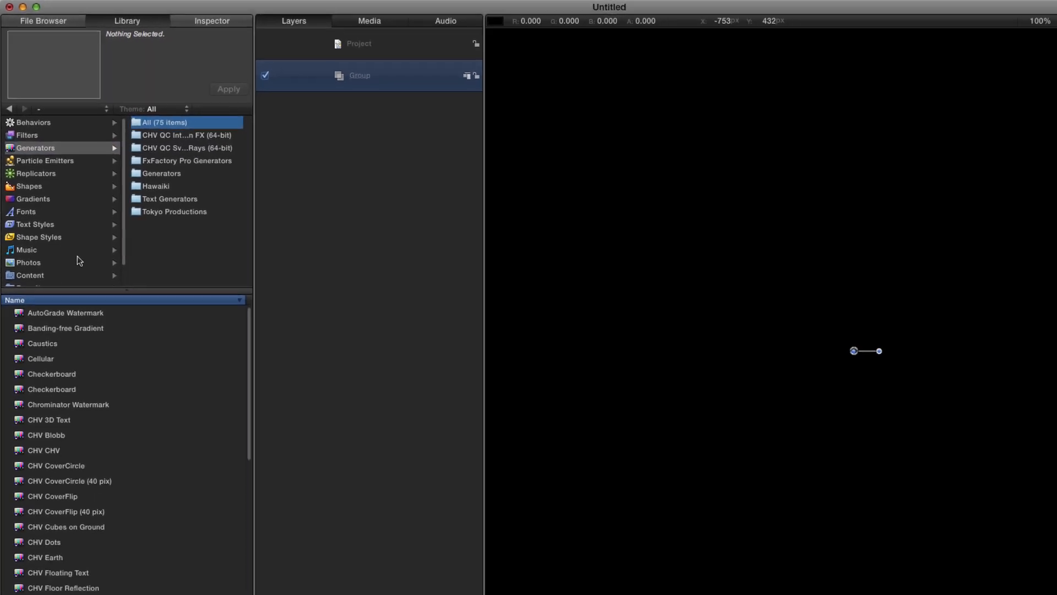
{"action": "left_click", "coordinate": [201, 215]}
{"action": "left_click", "coordinate": [30, 549]}
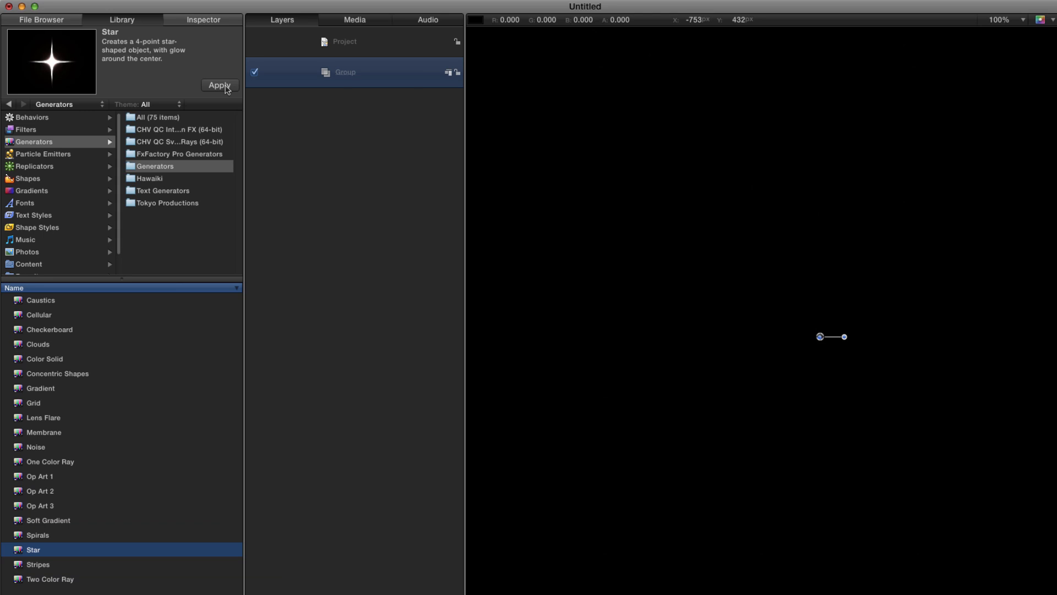
{"action": "left_click", "coordinate": [226, 87]}
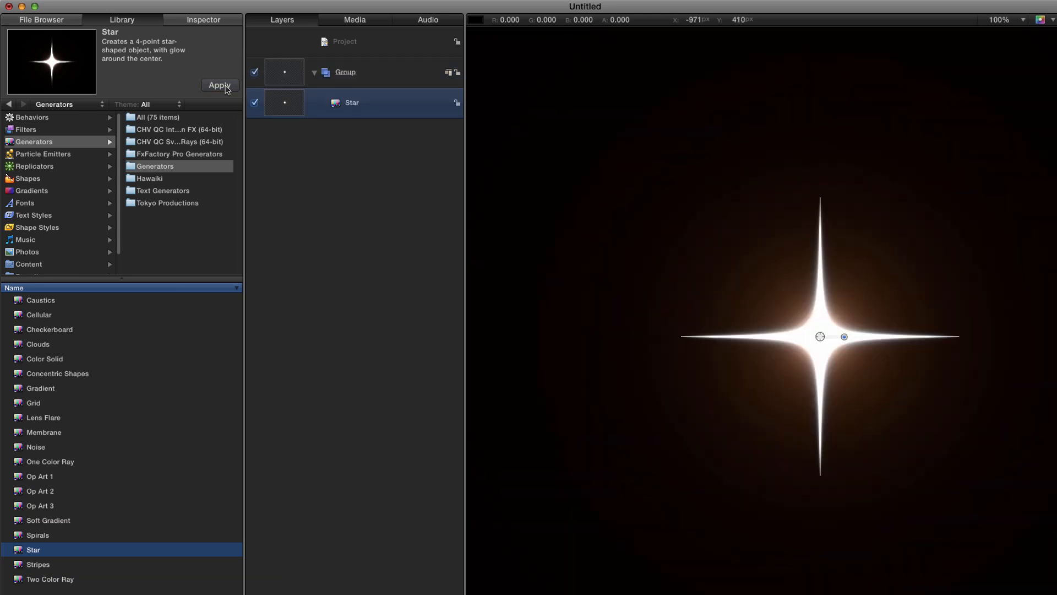
{"action": "left_click", "coordinate": [205, 22]}
{"action": "key", "text": "shift+z"}
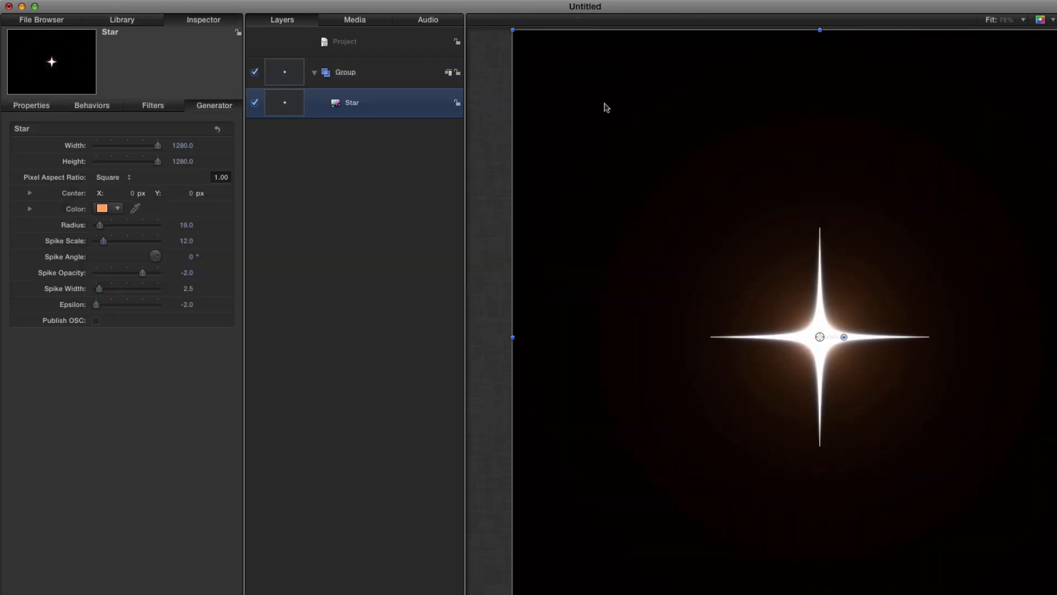
{"action": "key", "text": "super+Tab"}
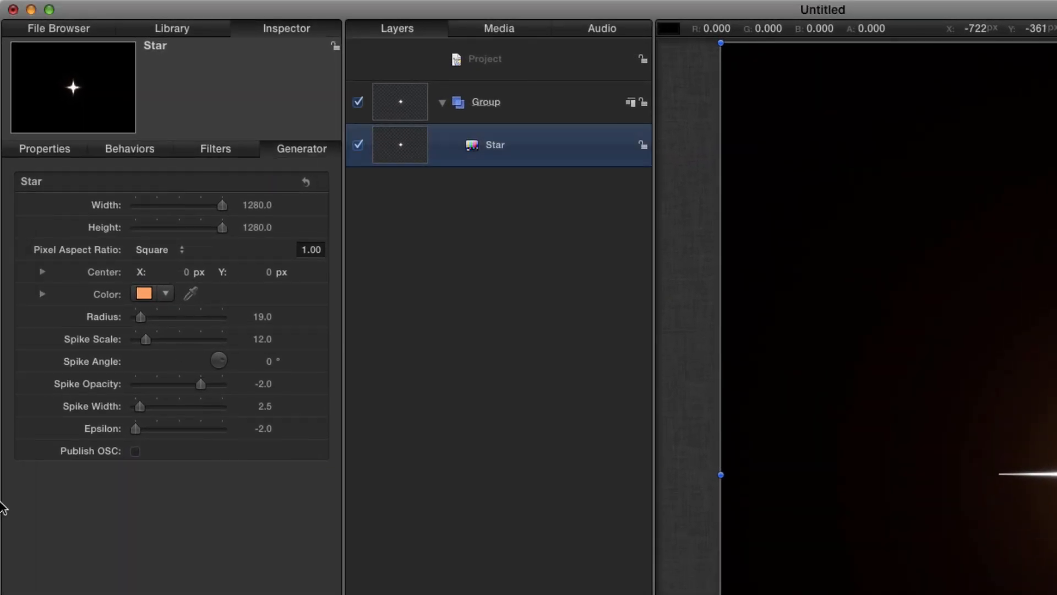
- Go to frame 12 and add a keyframe for the star's Radius at 19
{"action": "mouse_move", "coordinate": [257, 319]}
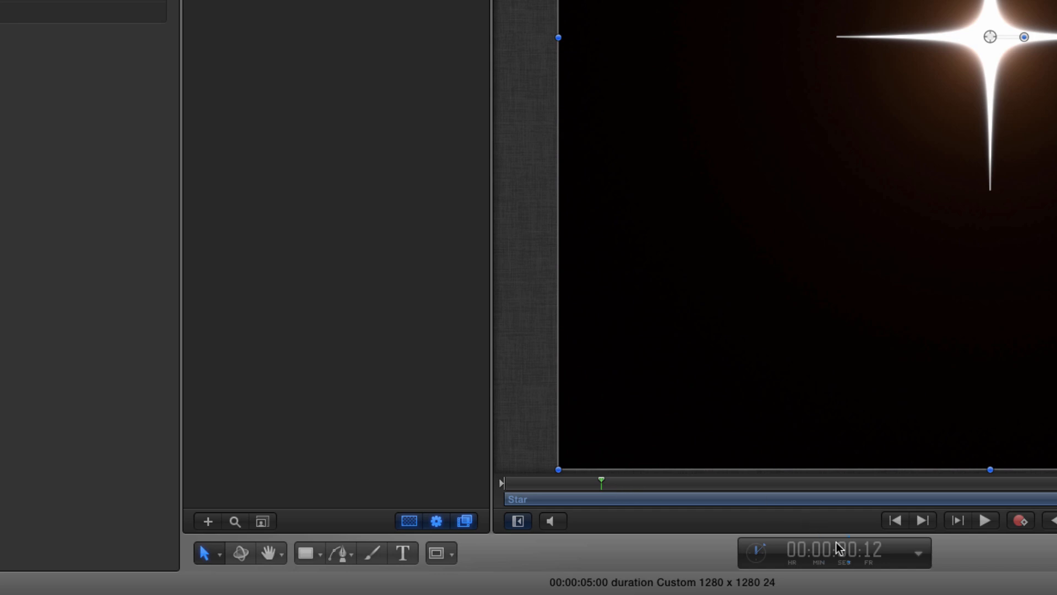
{"action": "double_click", "coordinate": [842, 548]}
{"action": "type", "text": "12"}
{"action": "key", "text": "Return"}
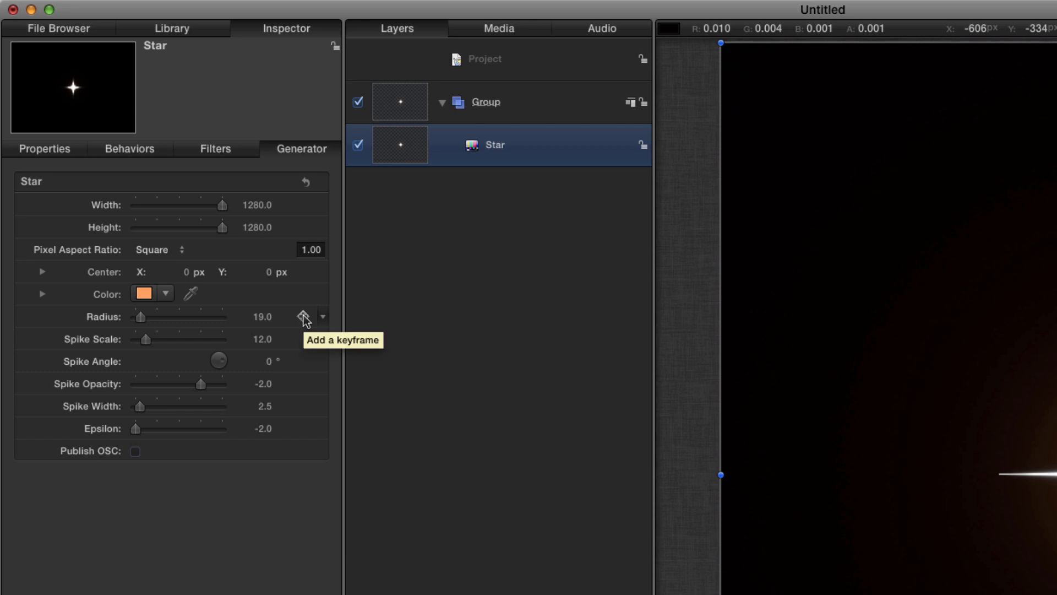
{"action": "left_click", "coordinate": [304, 317]}
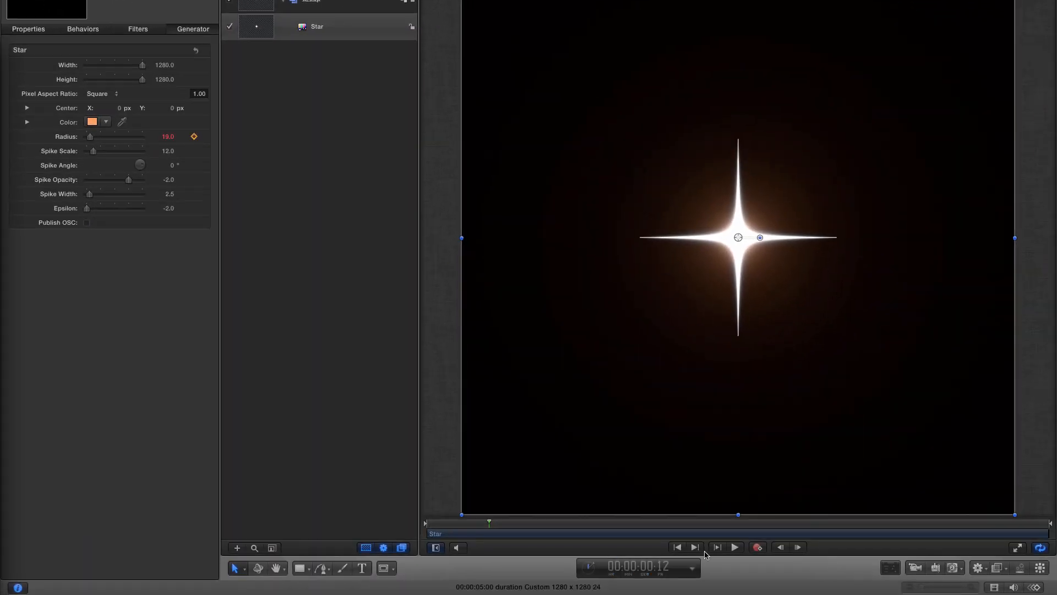
- Keyframe the star's Radius at 0 on the first and last frames, and play back the animation
{"action": "left_click", "coordinate": [678, 547]}
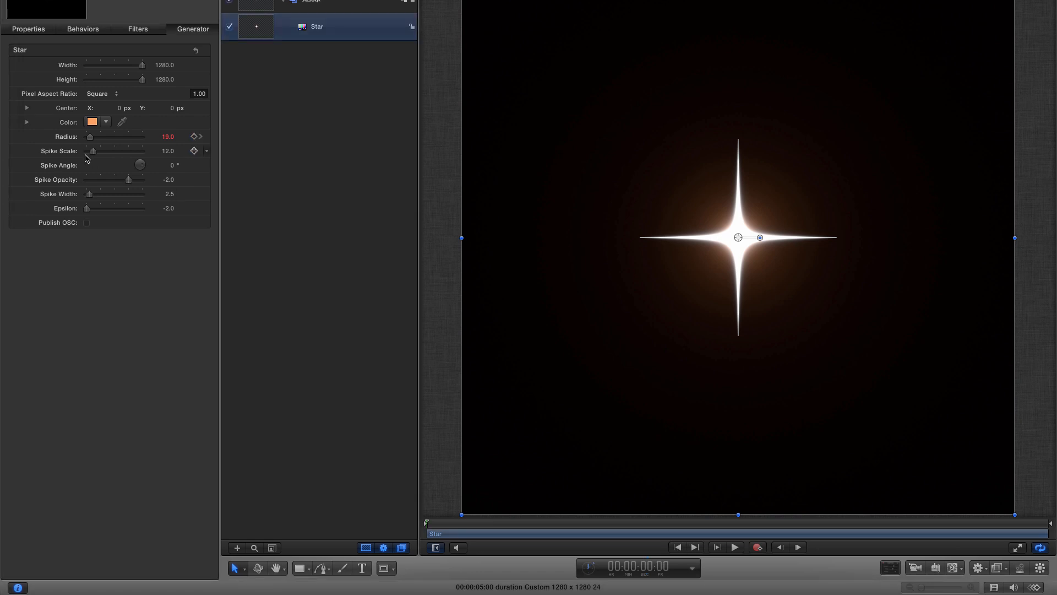
{"action": "left_click_drag", "start_coordinate": [90, 136], "coordinate": [85, 136]}
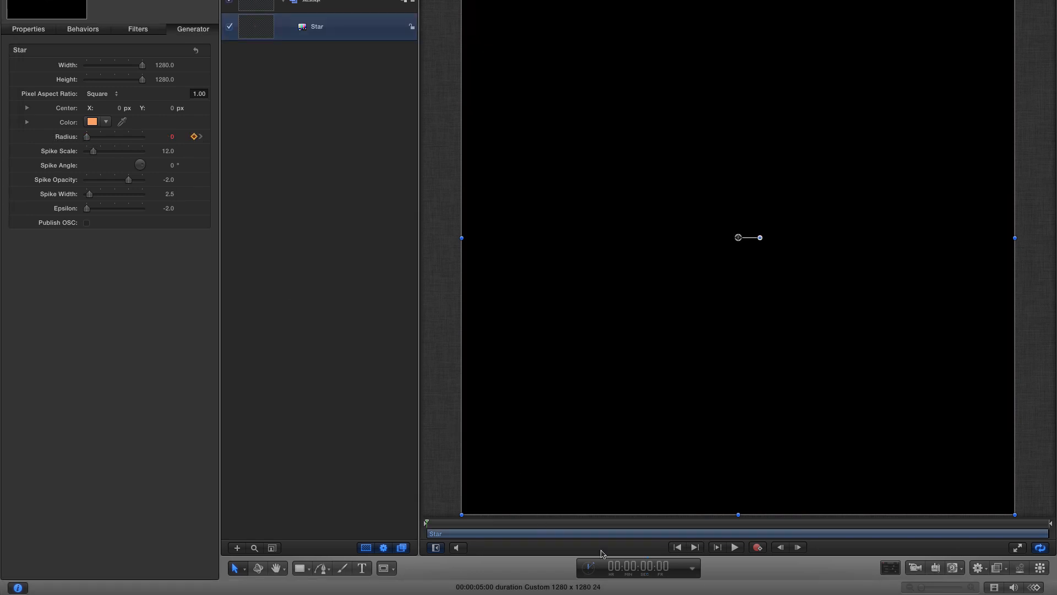
{"action": "left_click", "coordinate": [696, 546]}
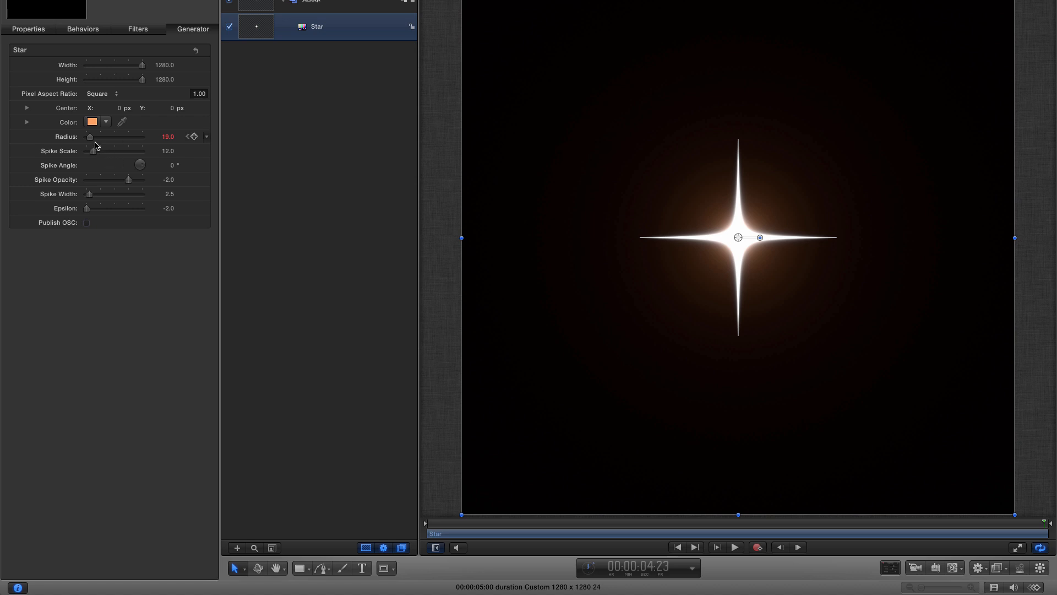
{"action": "left_click_drag", "start_coordinate": [90, 137], "coordinate": [81, 139]}
{"action": "left_click", "coordinate": [678, 548]}
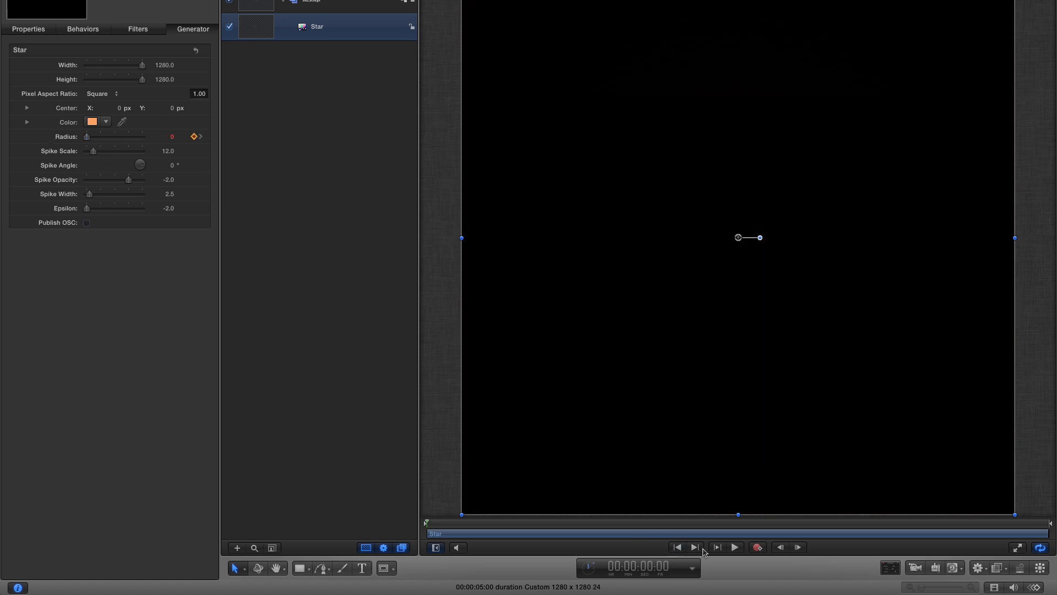
{"action": "left_click", "coordinate": [735, 548]}
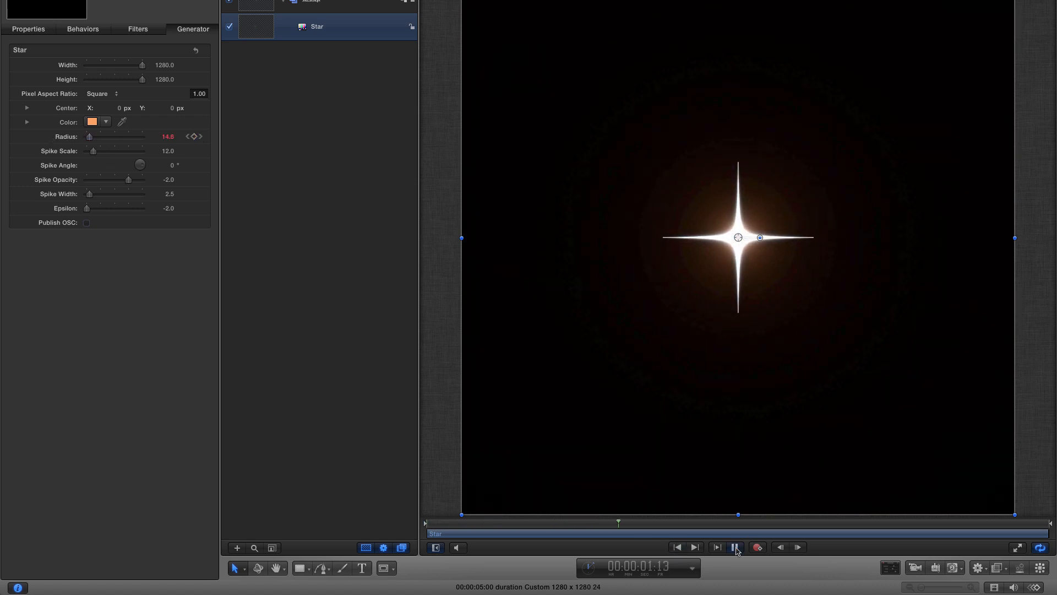
{"action": "left_click", "coordinate": [735, 547]}
{"action": "left_click", "coordinate": [678, 548]}
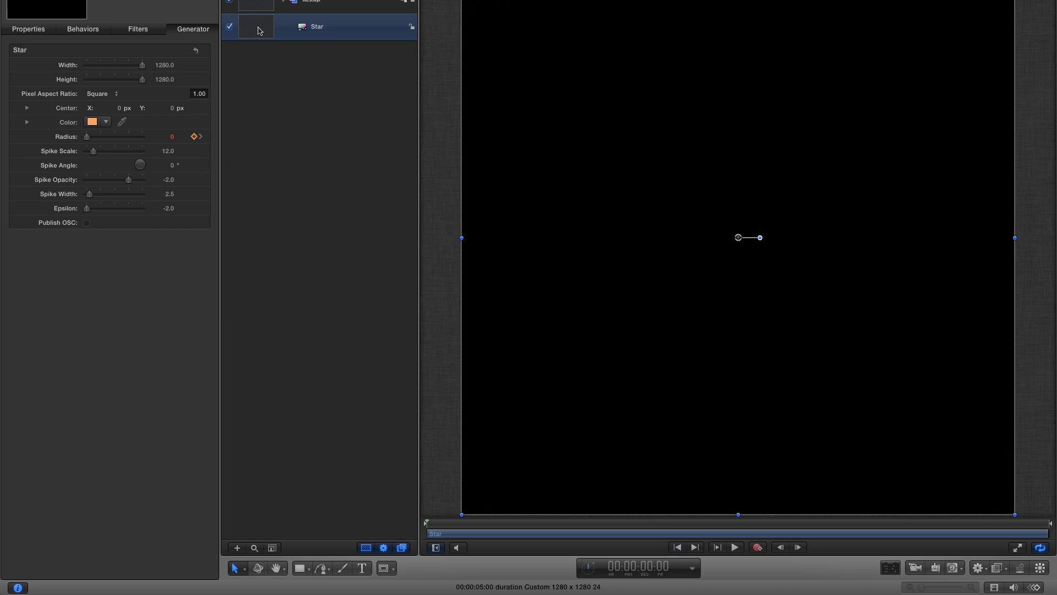
- Duplicate the star and set the copy's Radius to 44 at frame 12
{"action": "key", "text": "super+d"}
{"action": "left_click", "coordinate": [651, 566]}
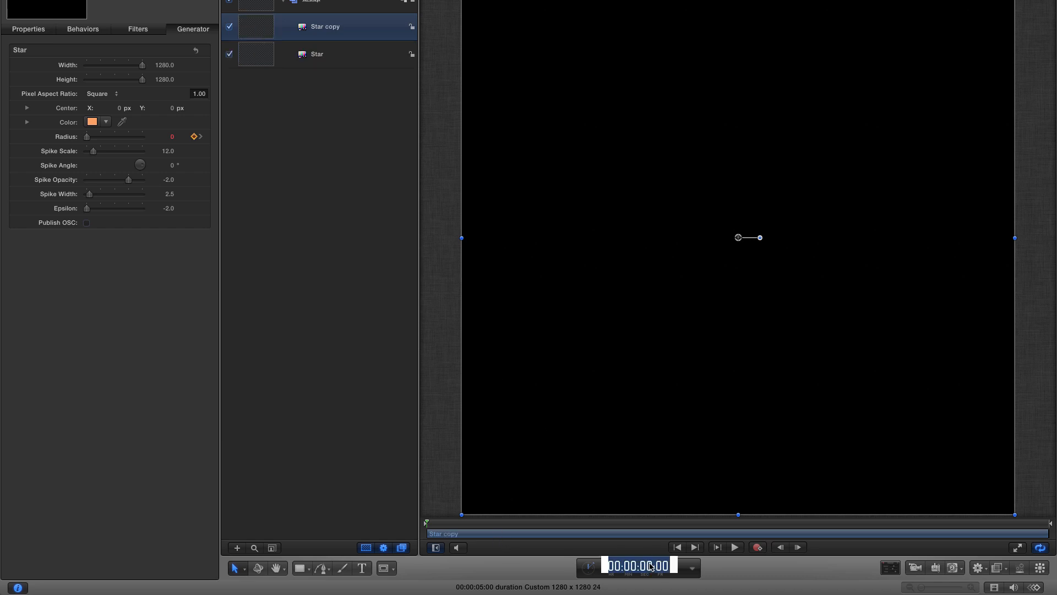
{"action": "type", "text": "12"}
{"action": "key", "text": "Return"}
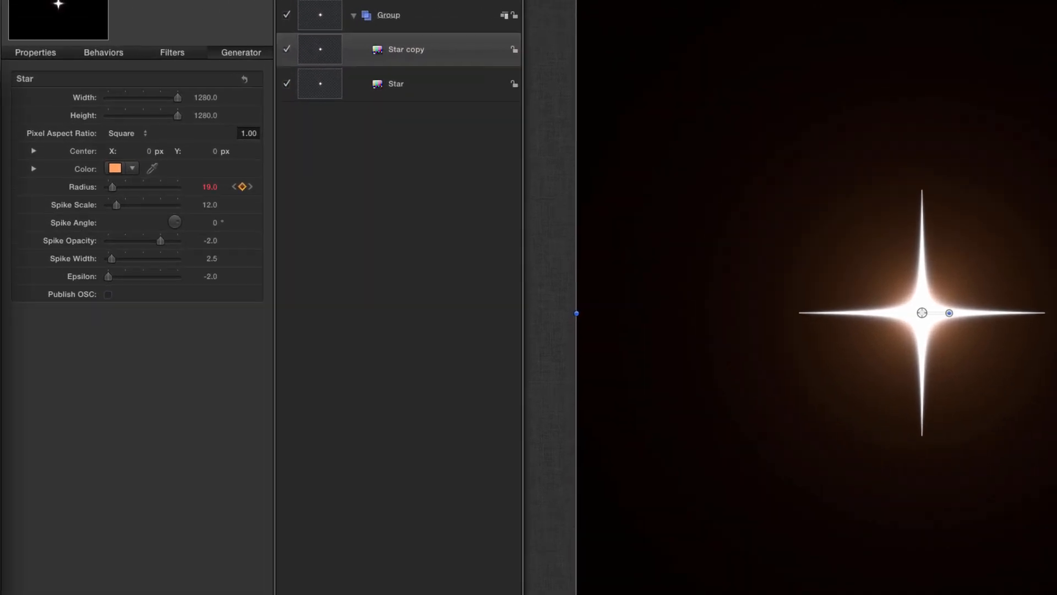
{"action": "left_click", "coordinate": [234, 216]}
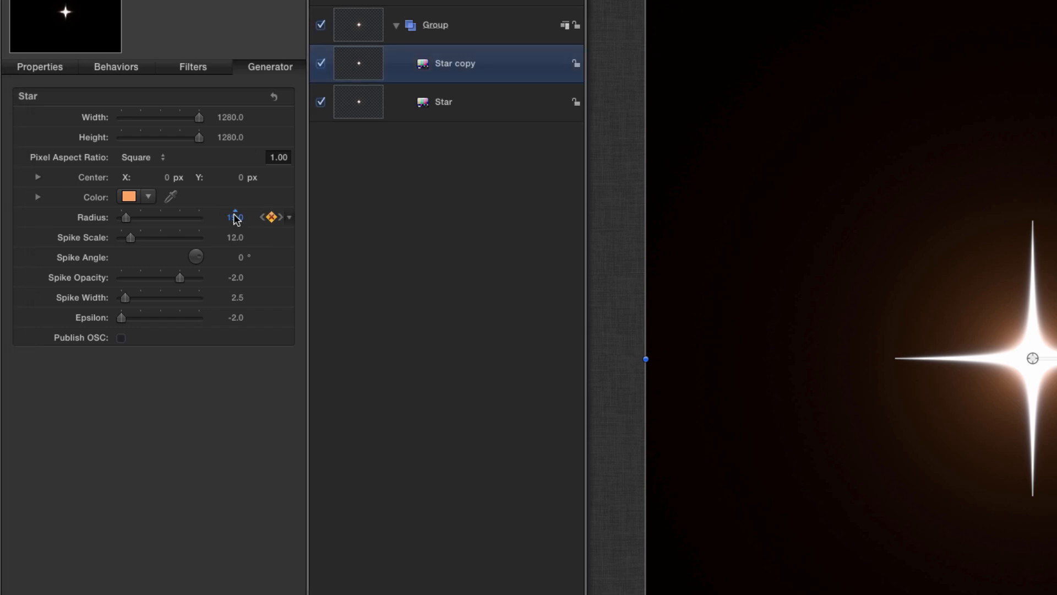
{"action": "left_click", "coordinate": [234, 216]}
{"action": "type", "text": "44"}
{"action": "key", "text": "Return"}
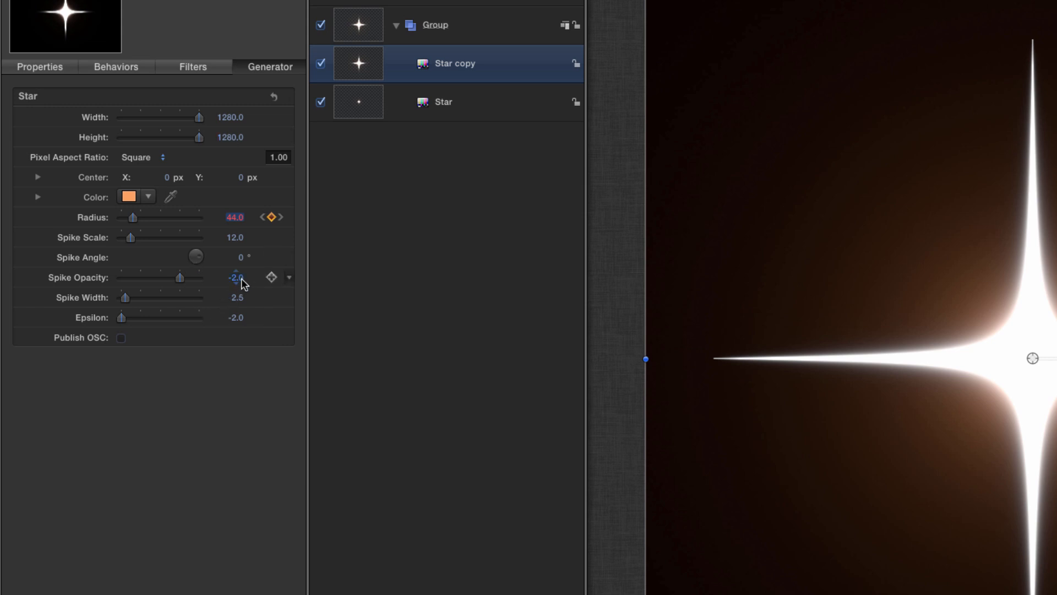
- Set the star copy's Spike Angle to 25°
{"action": "left_click", "coordinate": [240, 258]}
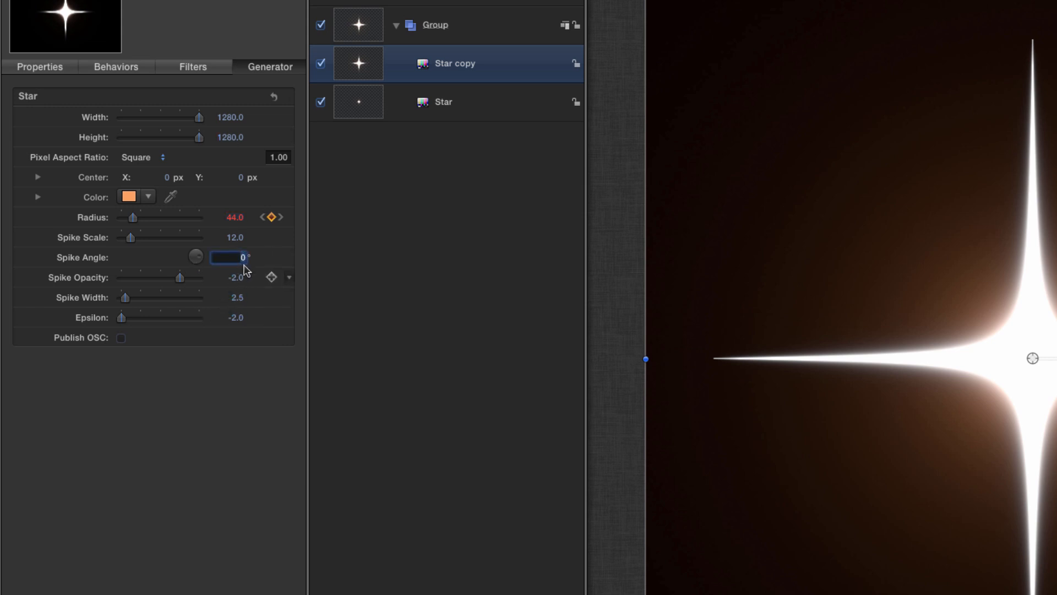
{"action": "type", "text": "25"}
{"action": "key", "text": "Return"}
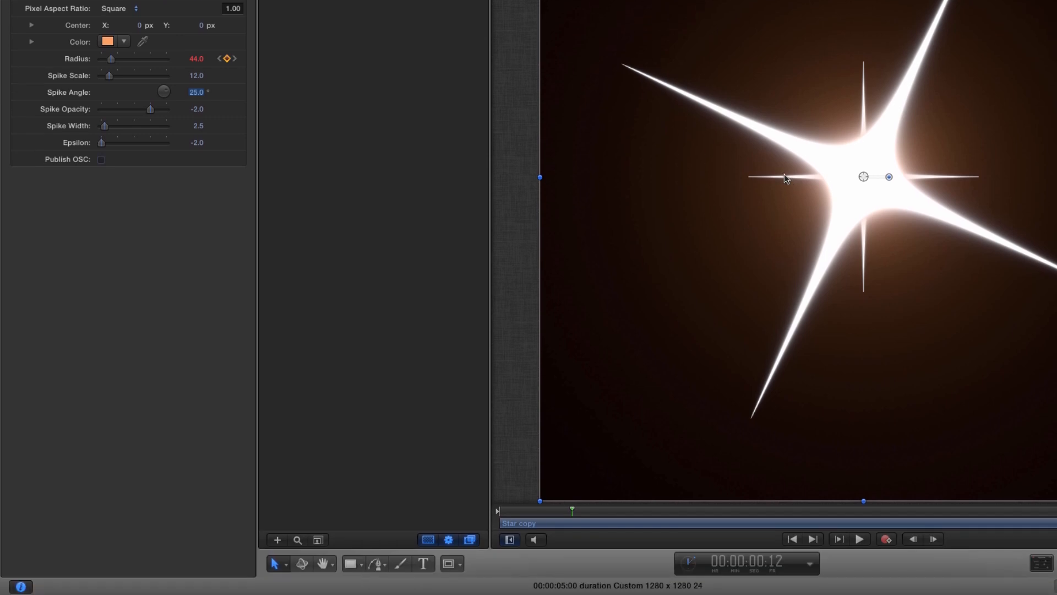
- Draw a circle over the stars, center it by resetting its transform, and give it a pale yellow-orange fill
{"action": "left_click", "coordinate": [352, 565]}
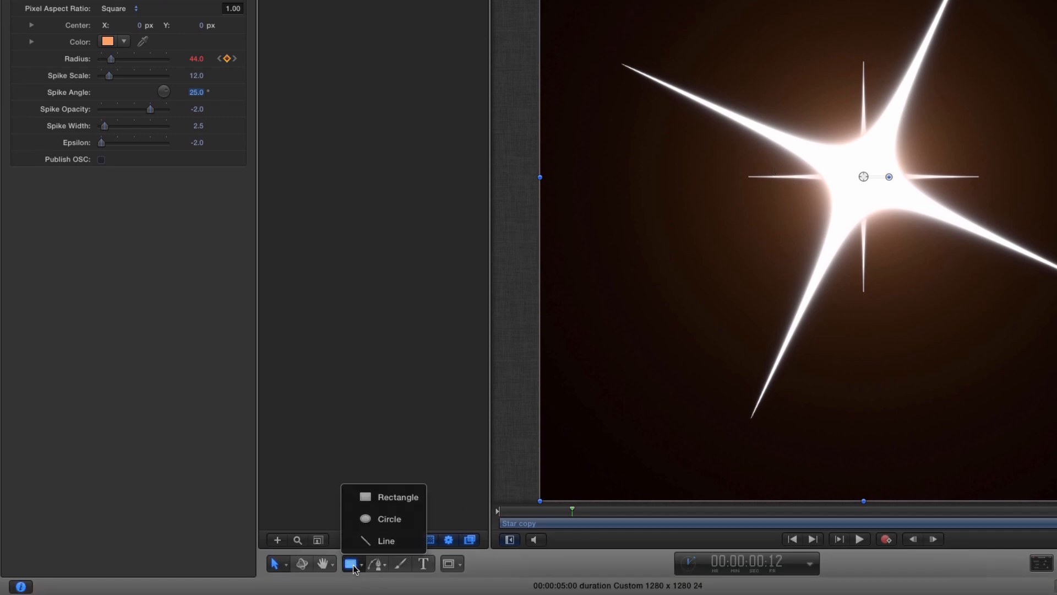
{"action": "left_click", "coordinate": [380, 522]}
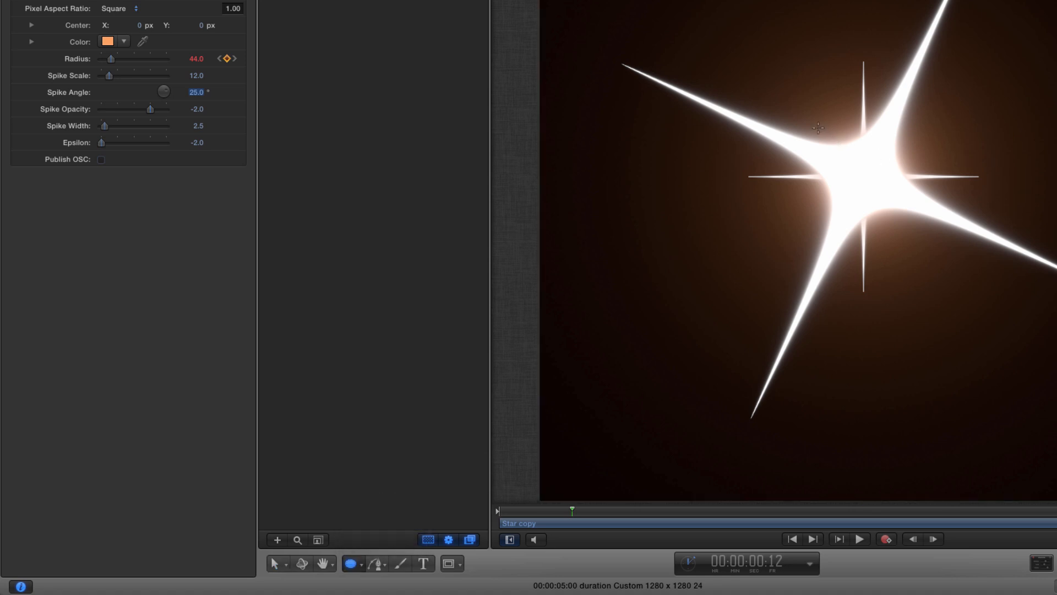
{"action": "left_click_drag", "start_coordinate": [819, 129], "coordinate": [966, 281]}
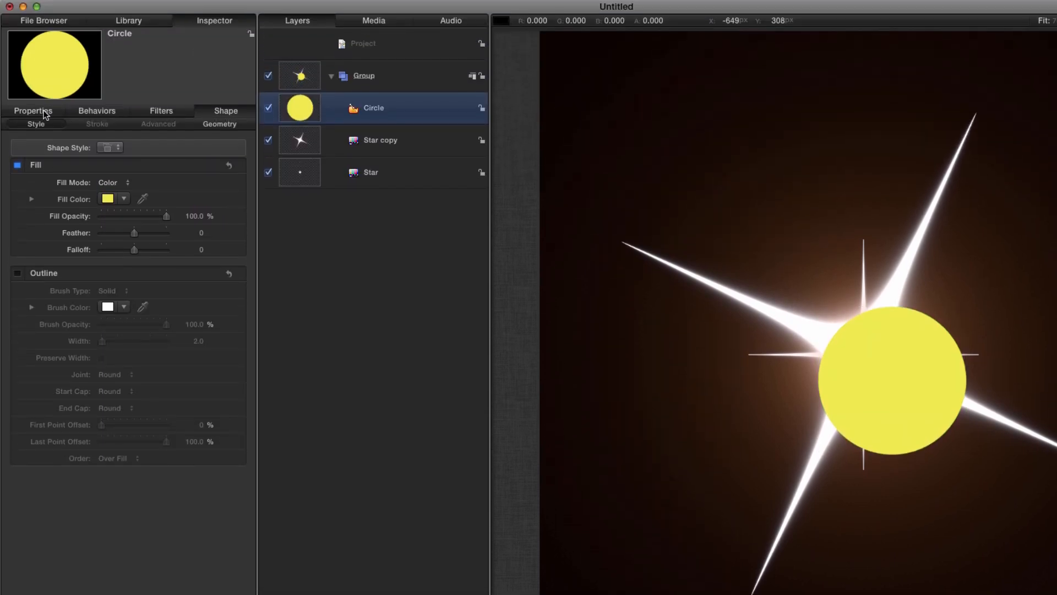
{"action": "key", "text": "F1"}
{"action": "left_click", "coordinate": [229, 136]}
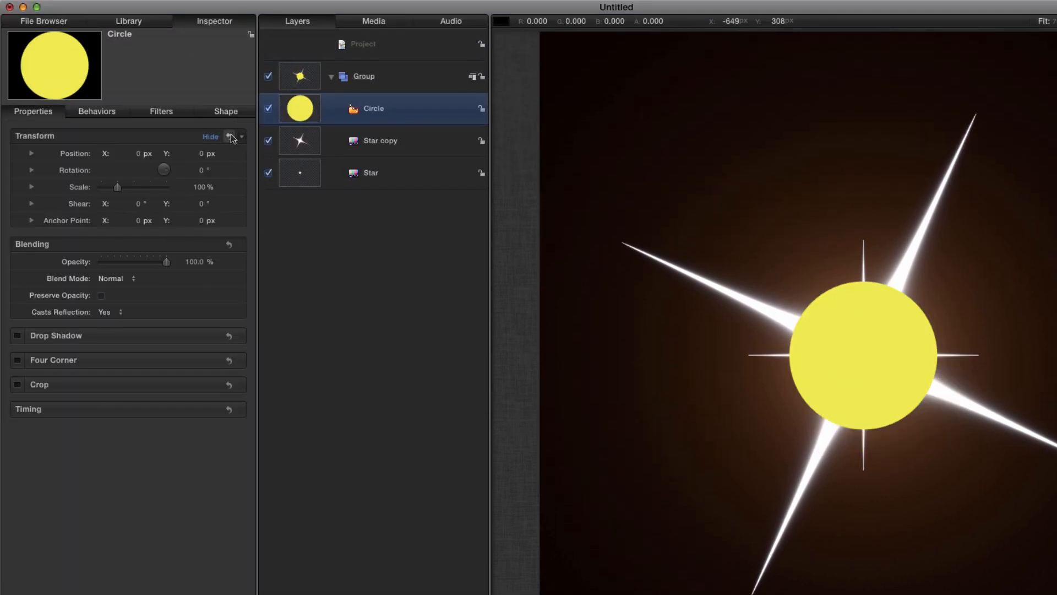
{"action": "key", "text": "F4"}
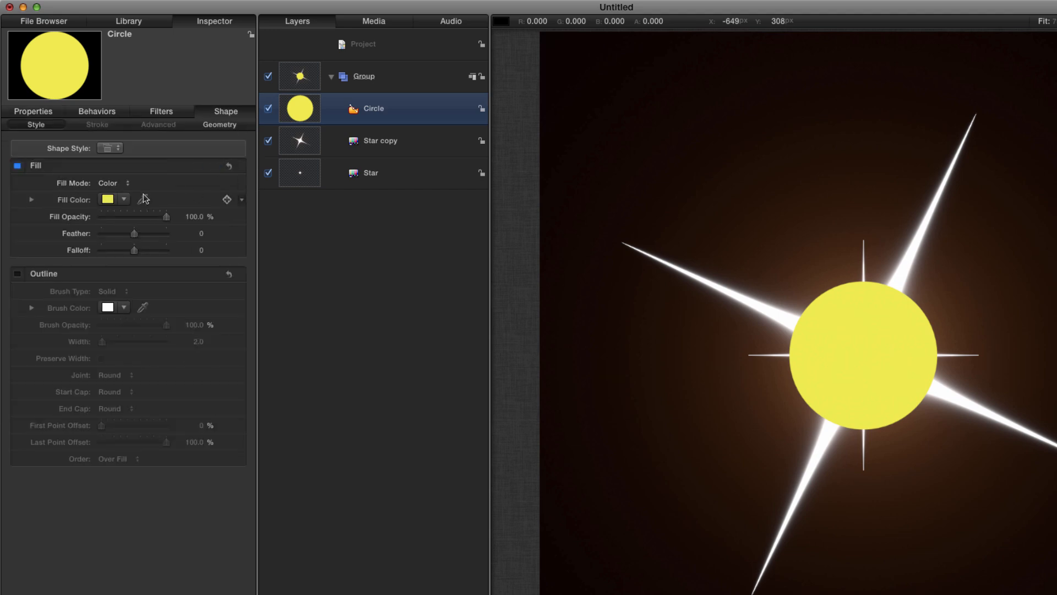
{"action": "left_click", "coordinate": [108, 200]}
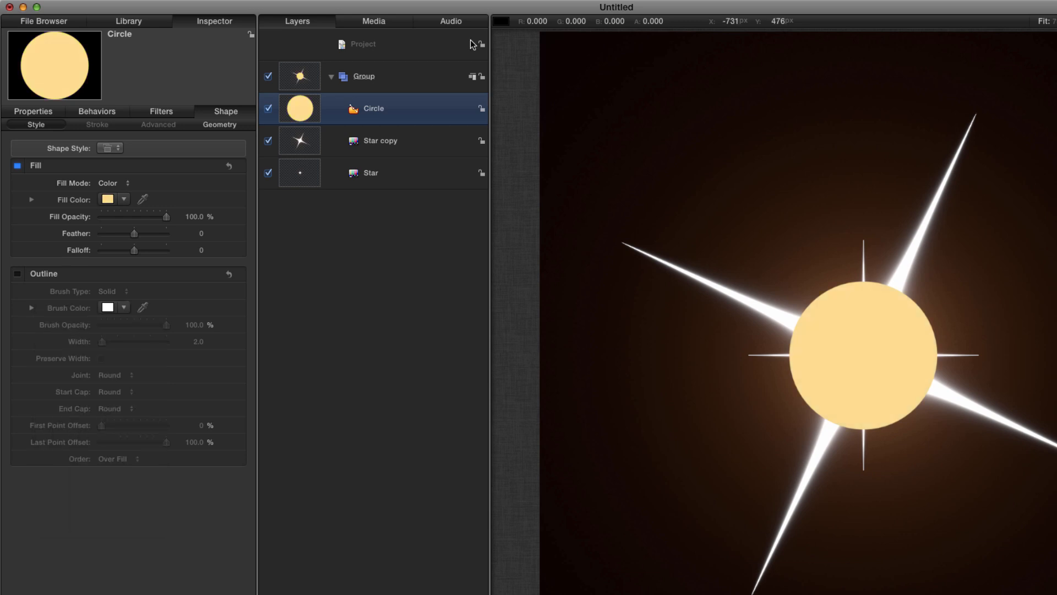
- Duplicate the star copy and set the new copy's Radius to 32 and Spike Angle to -15°
{"action": "left_click", "coordinate": [300, 142]}
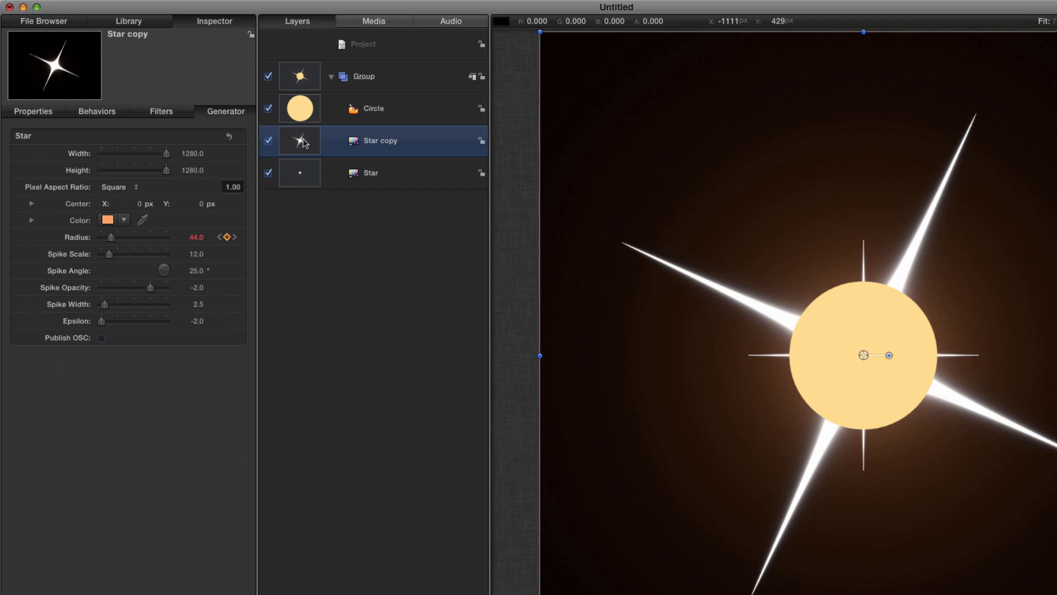
{"action": "key", "text": "super+d"}
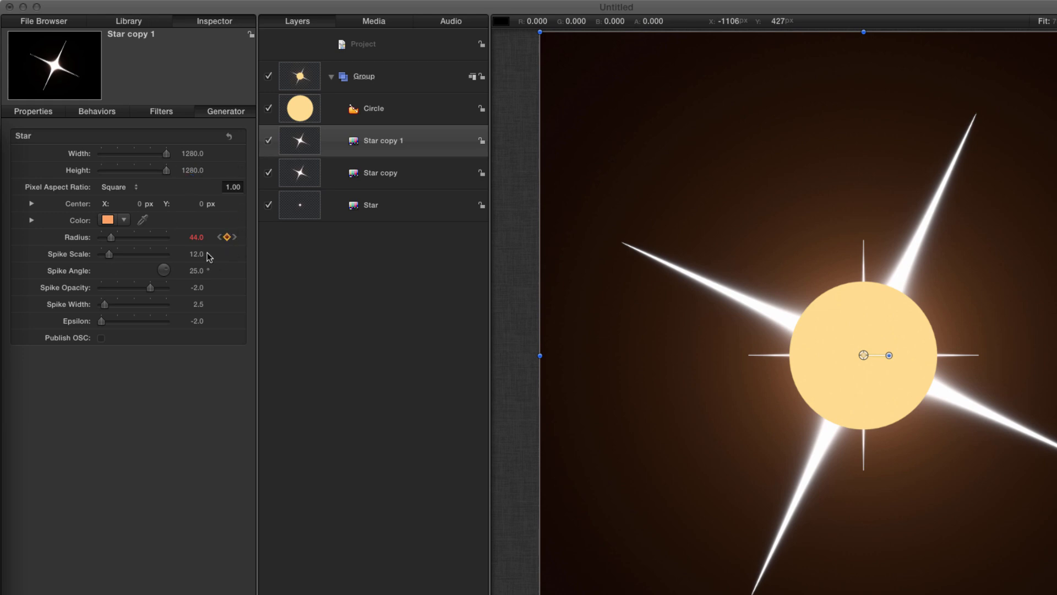
{"action": "left_click", "coordinate": [197, 238]}
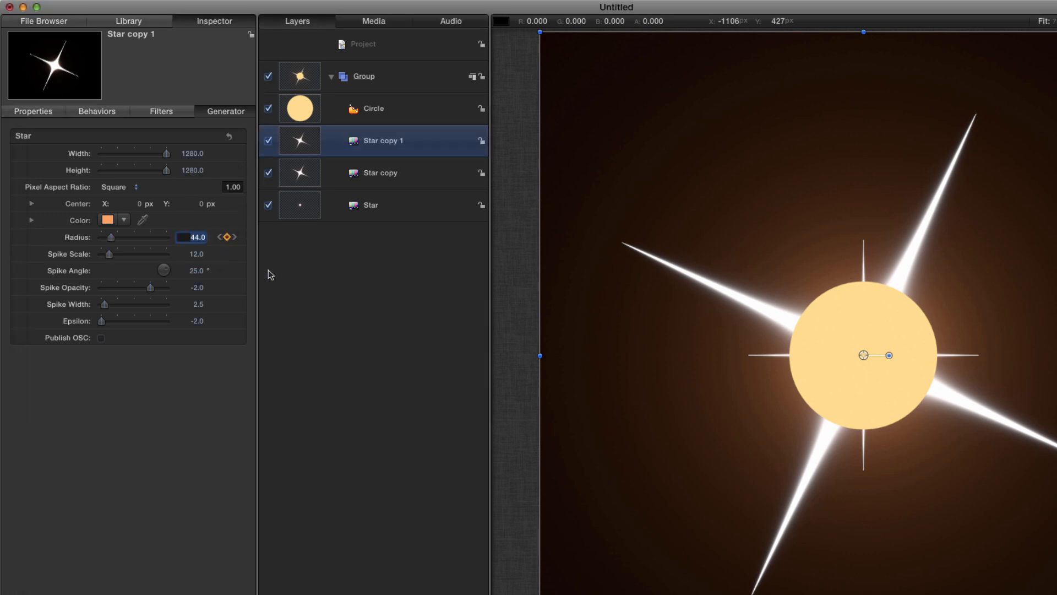
{"action": "type", "text": "32"}
{"action": "key", "text": "Return"}
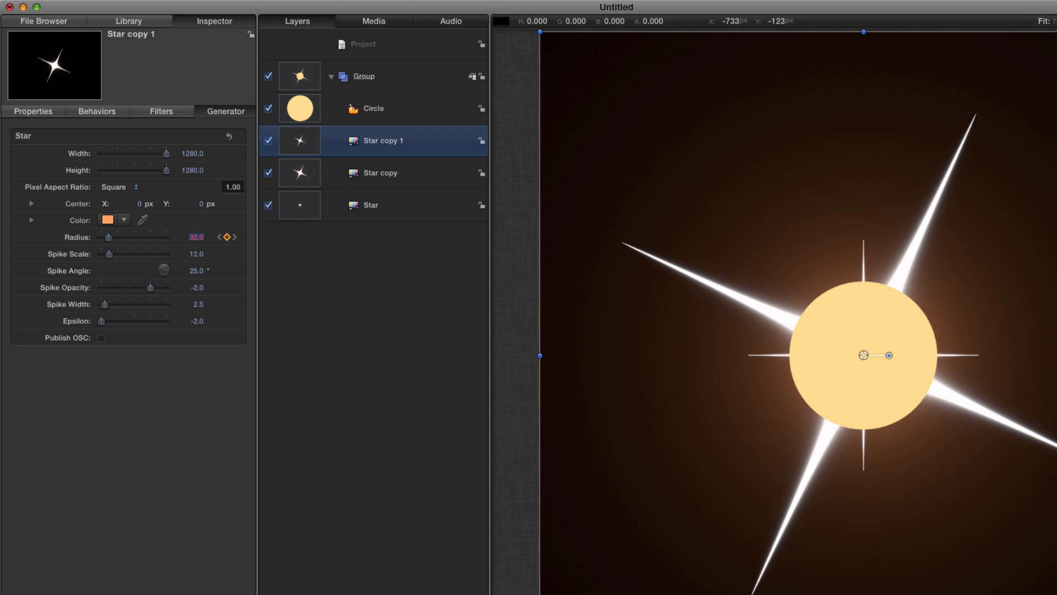
{"action": "left_click", "coordinate": [199, 271]}
{"action": "key", "text": "Return"}
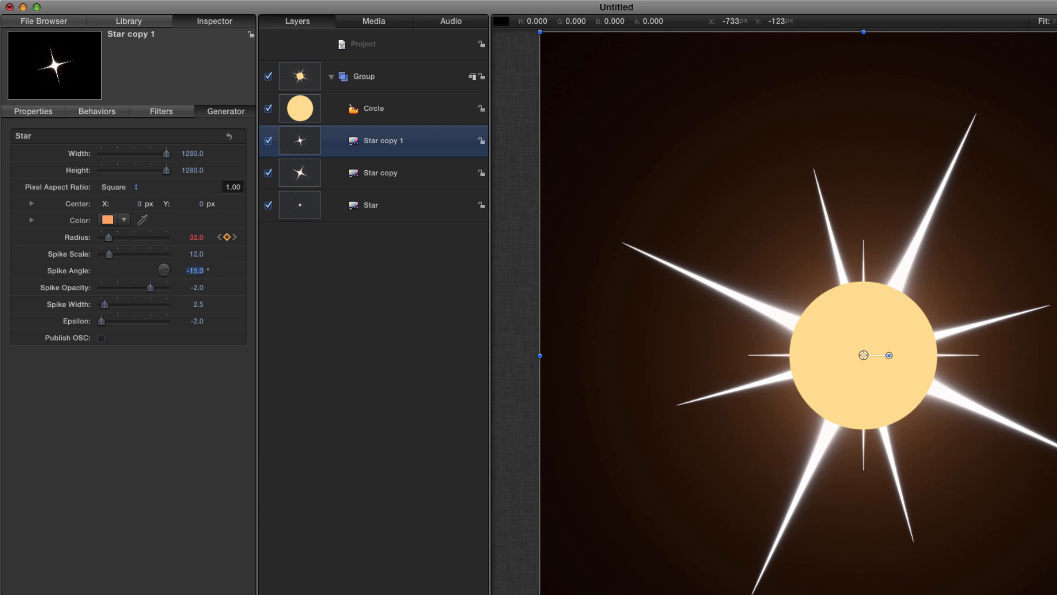
- Apply the Underwater Fiery Planet filter from the library favorites to the whole group
{"action": "left_click", "coordinate": [301, 77]}
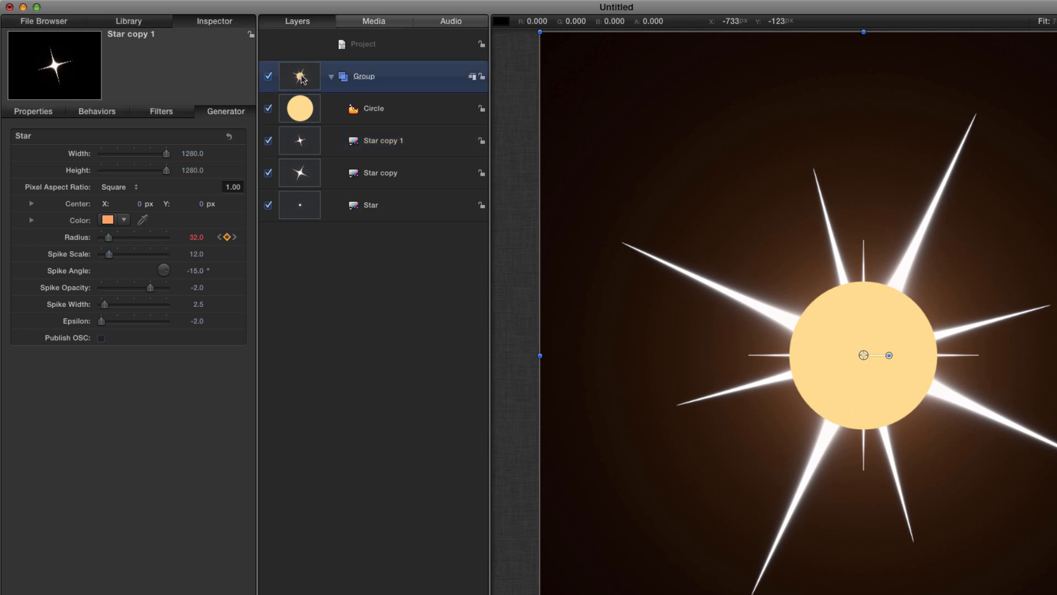
{"action": "left_click", "coordinate": [129, 22]}
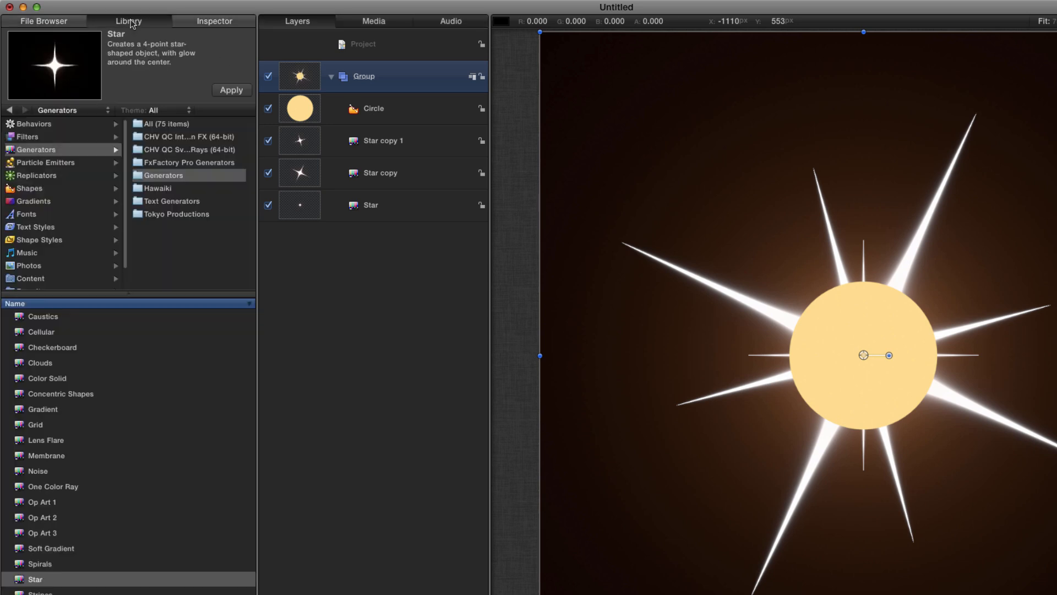
{"action": "left_click", "coordinate": [26, 136]}
{"action": "scroll", "coordinate": [61, 221], "scroll_direction": "down", "scroll_amount": 2}
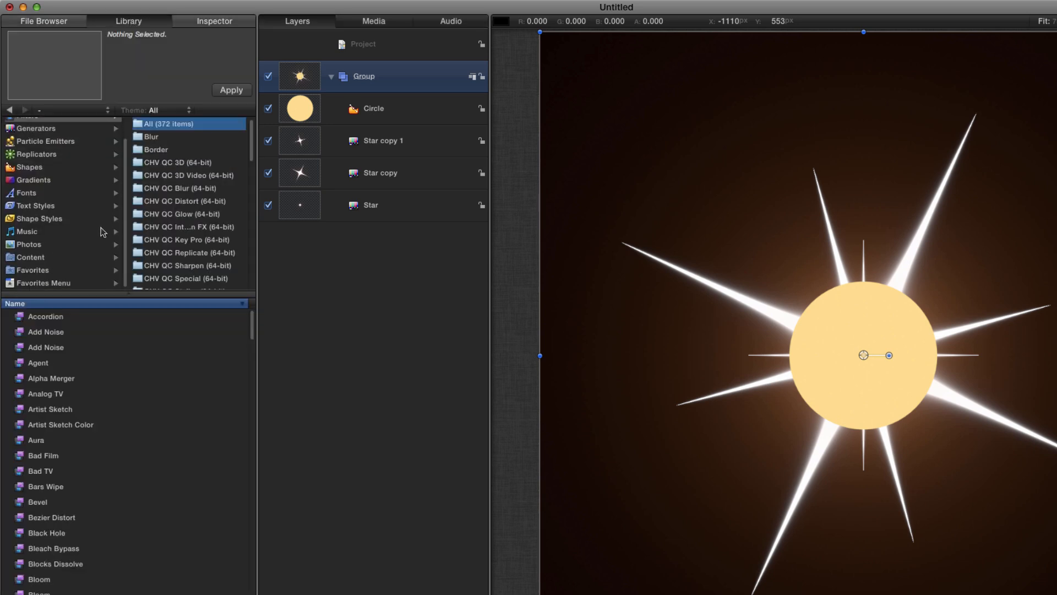
{"action": "left_click", "coordinate": [33, 270]}
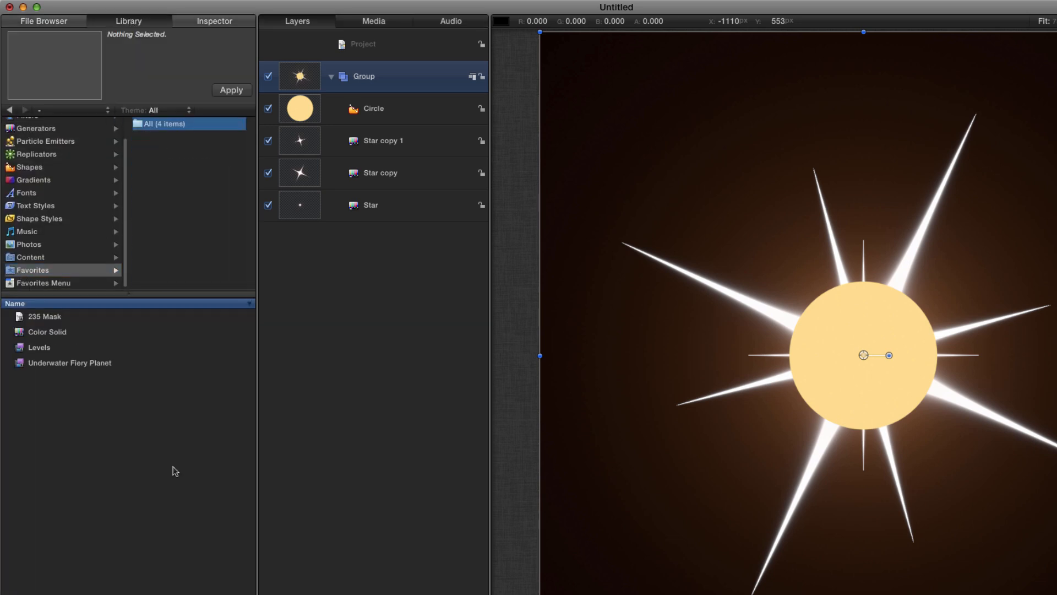
{"action": "left_click", "coordinate": [21, 366]}
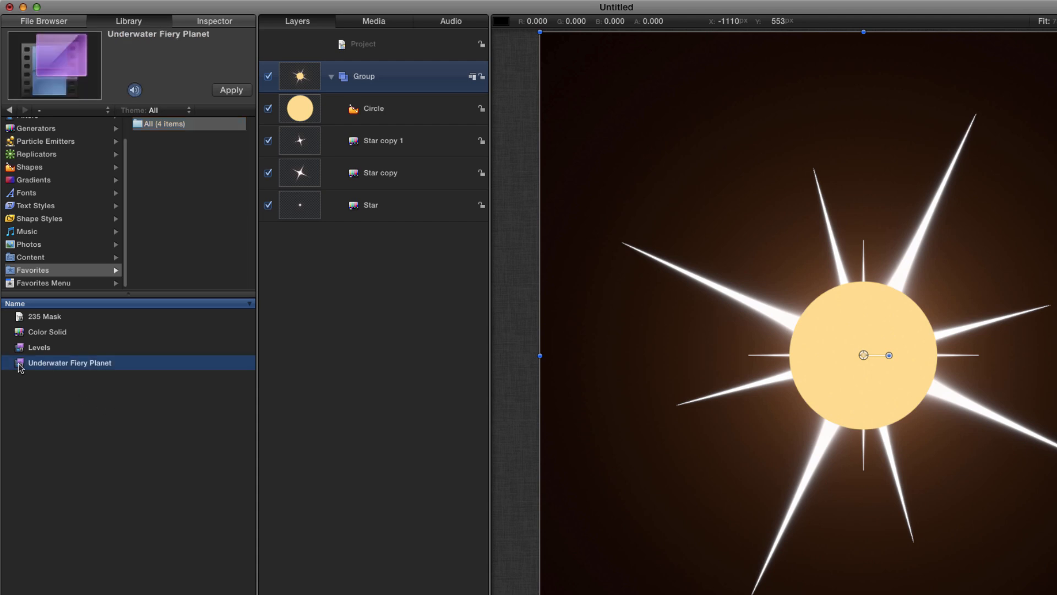
{"action": "mouse_move", "coordinate": [21, 368]}
{"action": "left_mouse_down"}
{"action": "mouse_move", "coordinate": [895, 203]}
{"action": "mouse_move", "coordinate": [485, 141]}
{"action": "mouse_move", "coordinate": [585, 215]}
{"action": "mouse_move", "coordinate": [350, 77]}
{"action": "mouse_move", "coordinate": [302, 83]}
{"action": "left_mouse_up"}
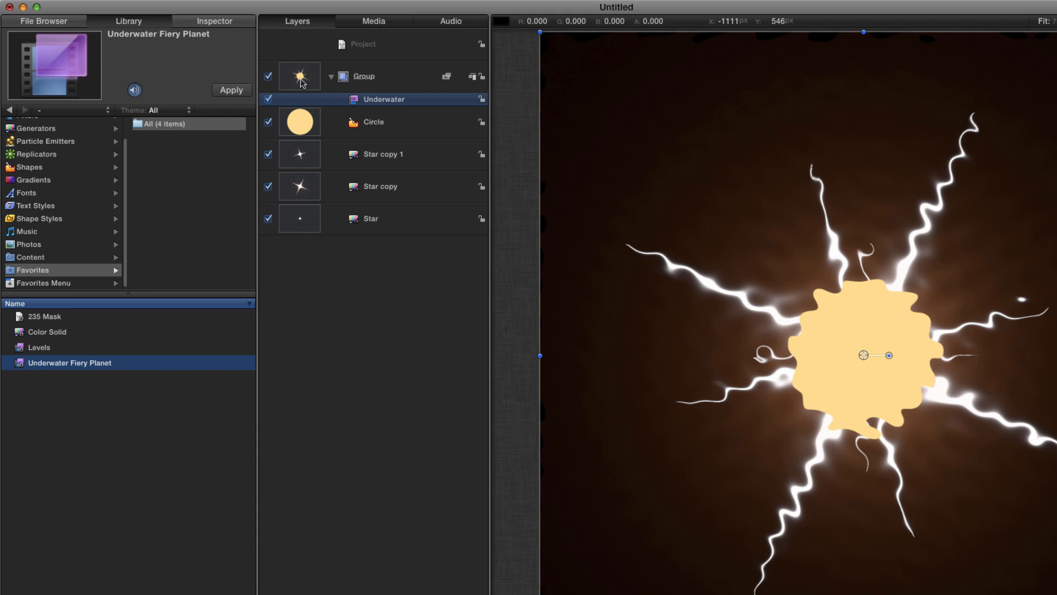
- Set the group's Underwater filter to Size 2 and Refraction 200
{"action": "left_click", "coordinate": [213, 20]}
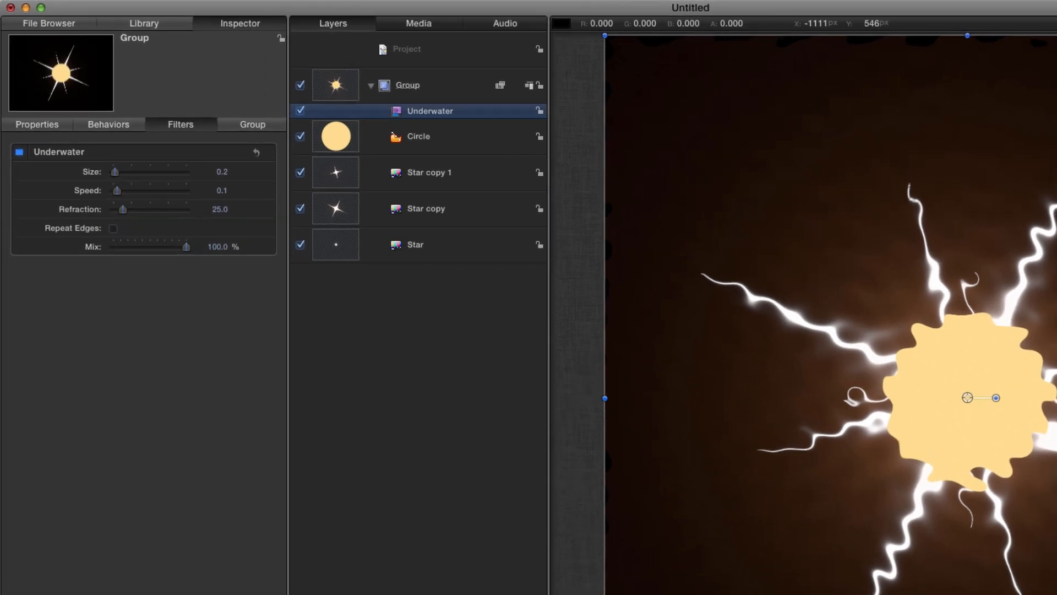
{"action": "left_click", "coordinate": [222, 171]}
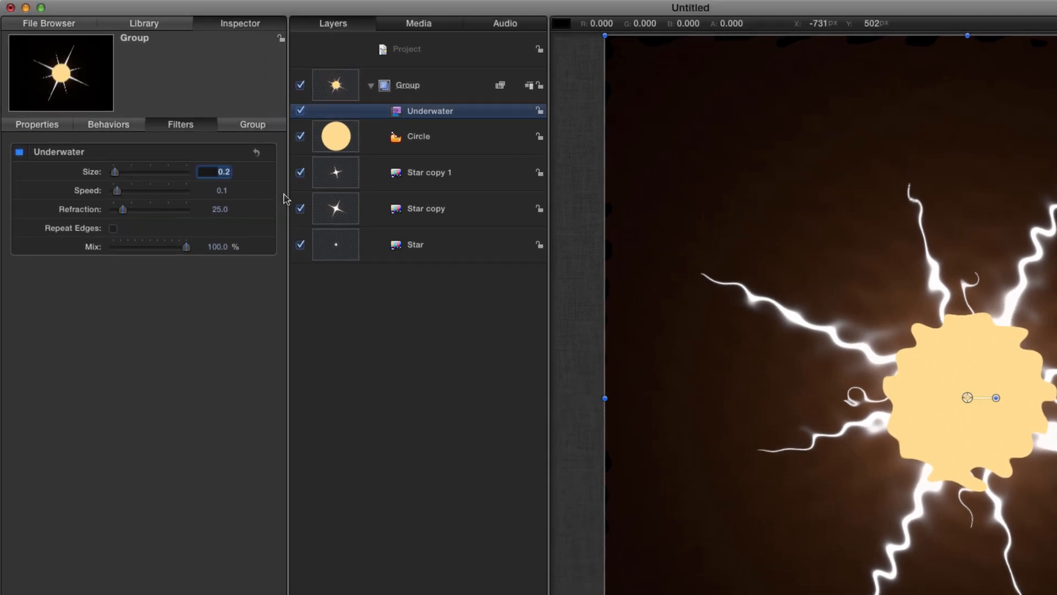
{"action": "type", "text": "2"}
{"action": "key", "text": "Return"}
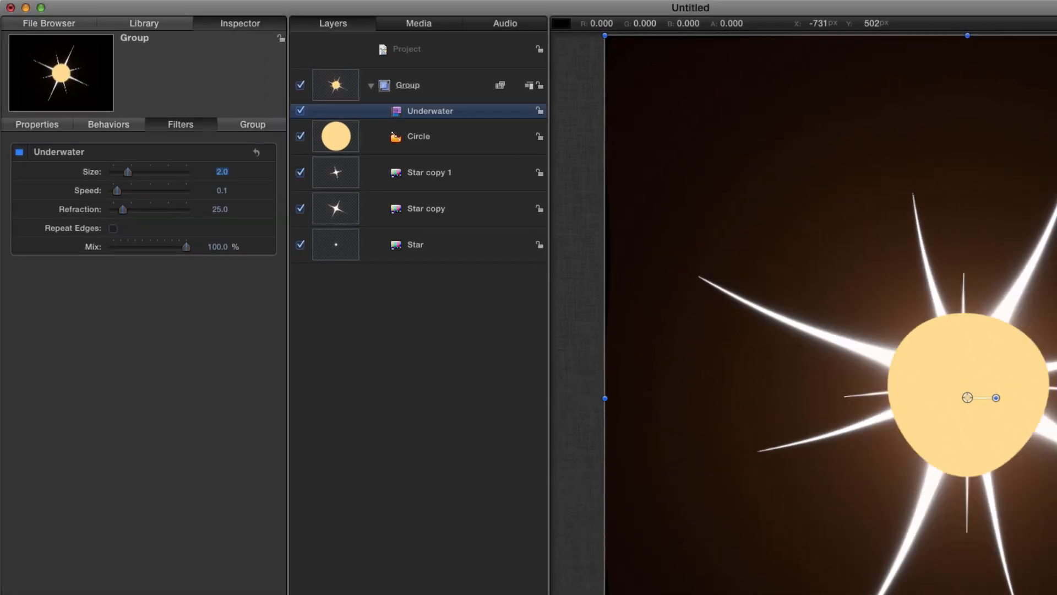
{"action": "key", "text": "Tab"}
{"action": "key", "text": "Tab"}
{"action": "type", "text": "200"}
{"action": "key", "text": "Return"}
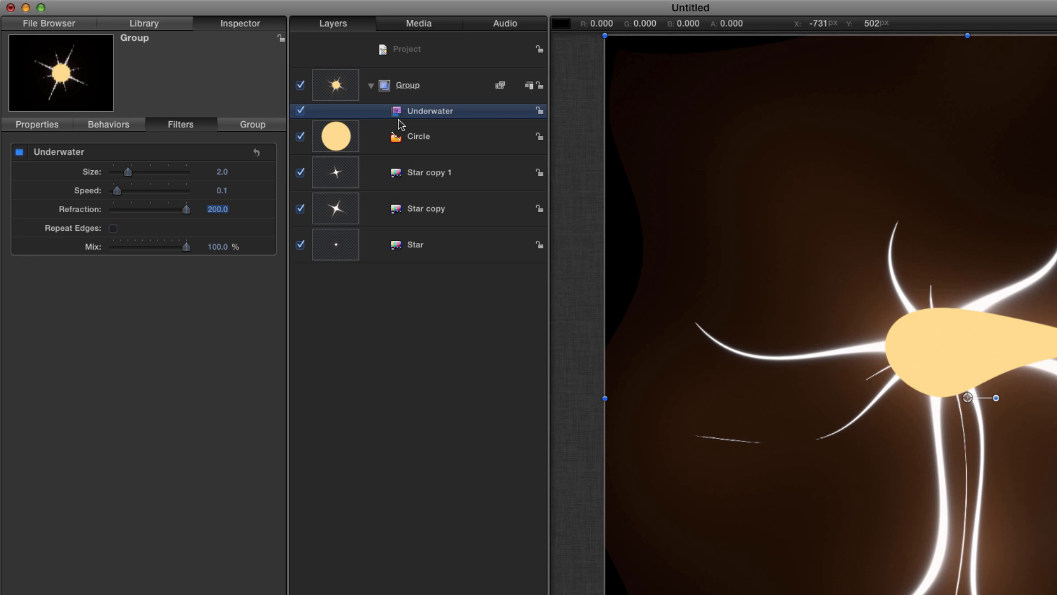
- Duplicate the group's Underwater filter and add the Crystallize filter from the Stylize category above the copy
{"action": "key", "text": "super+d"}
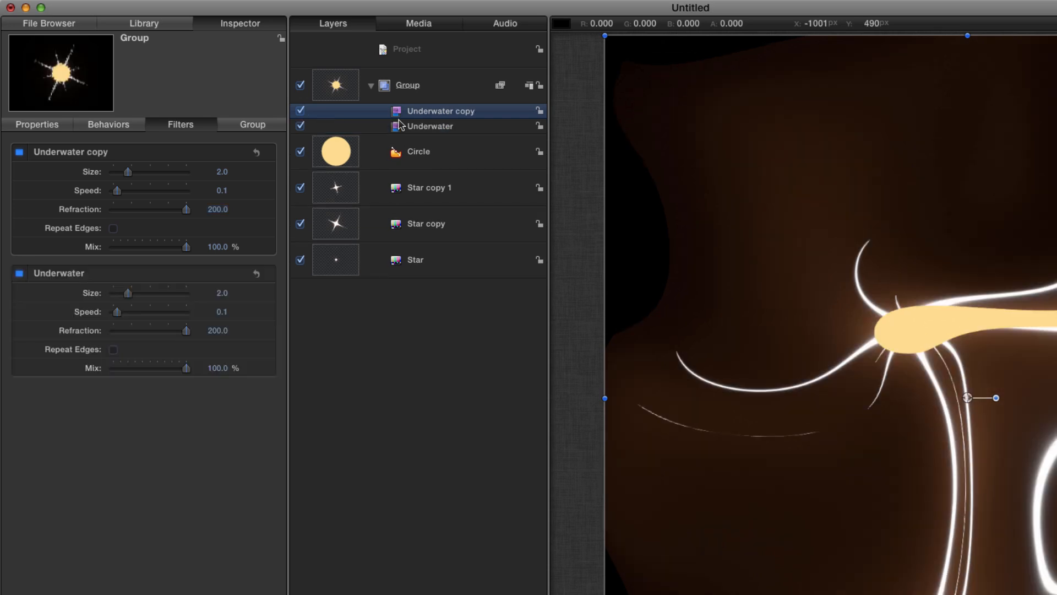
{"action": "left_click", "coordinate": [154, 26]}
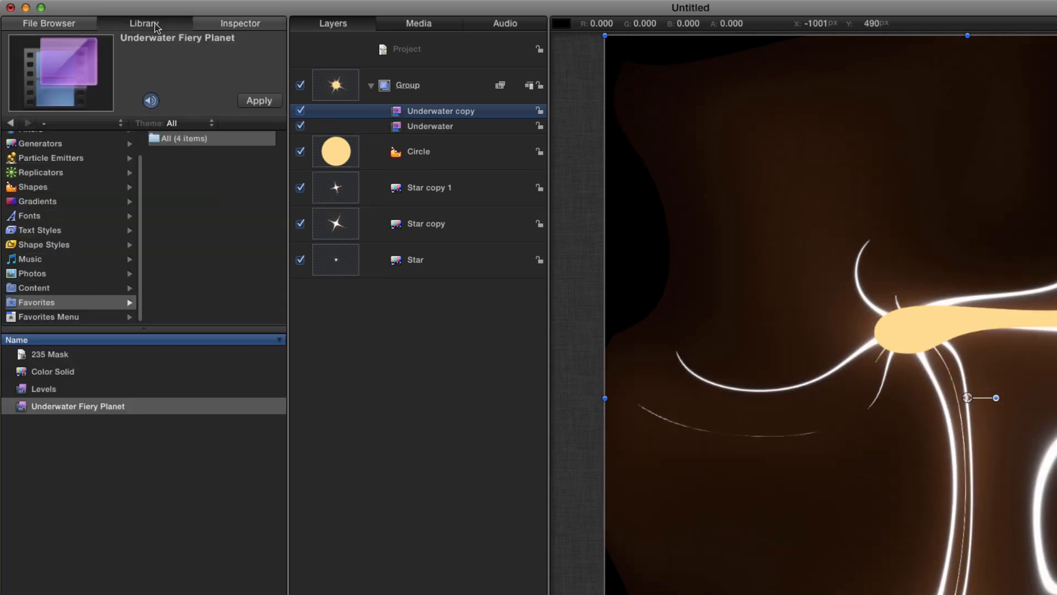
{"action": "scroll", "coordinate": [66, 241], "scroll_direction": "up", "scroll_amount": 2}
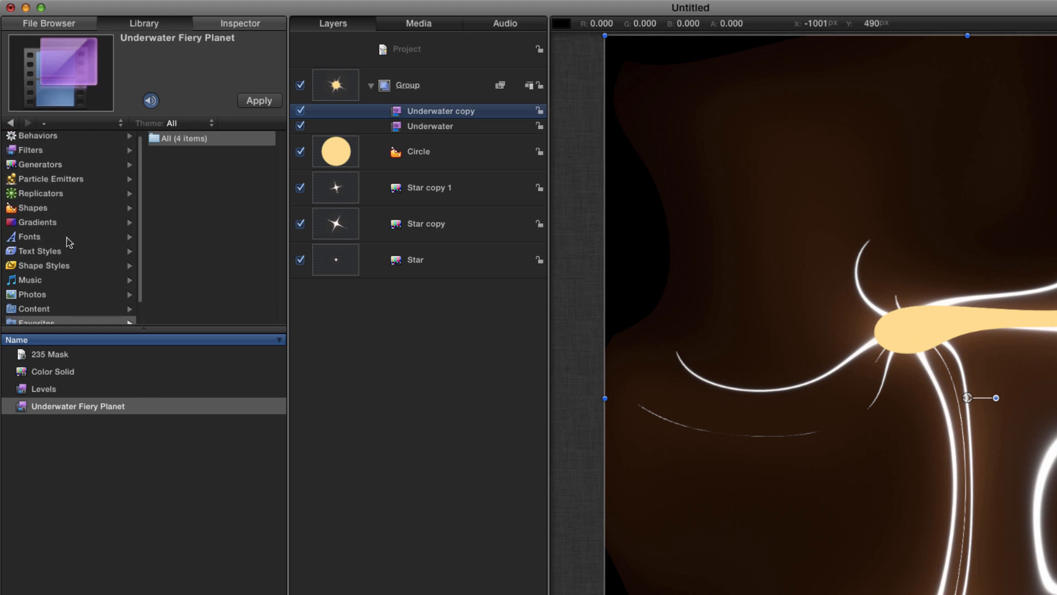
{"action": "left_click", "coordinate": [32, 152]}
{"action": "scroll", "coordinate": [230, 281], "scroll_direction": "down", "scroll_amount": 5}
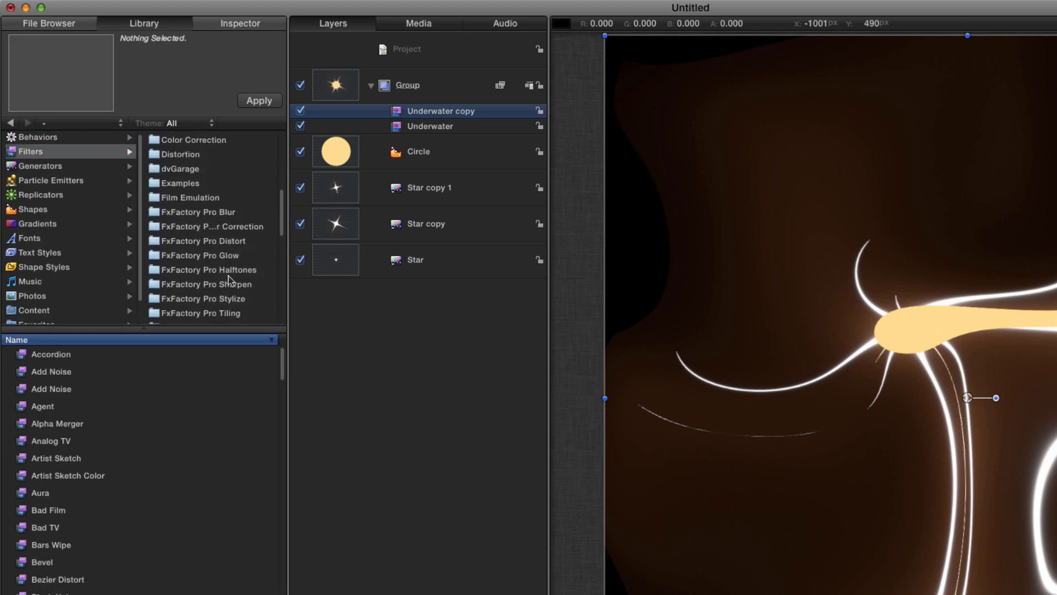
{"action": "scroll", "coordinate": [231, 281], "scroll_direction": "up", "scroll_amount": 4}
{"action": "scroll", "coordinate": [230, 281], "scroll_direction": "down", "scroll_amount": 3}
{"action": "scroll", "coordinate": [230, 281], "scroll_direction": "down", "scroll_amount": 8}
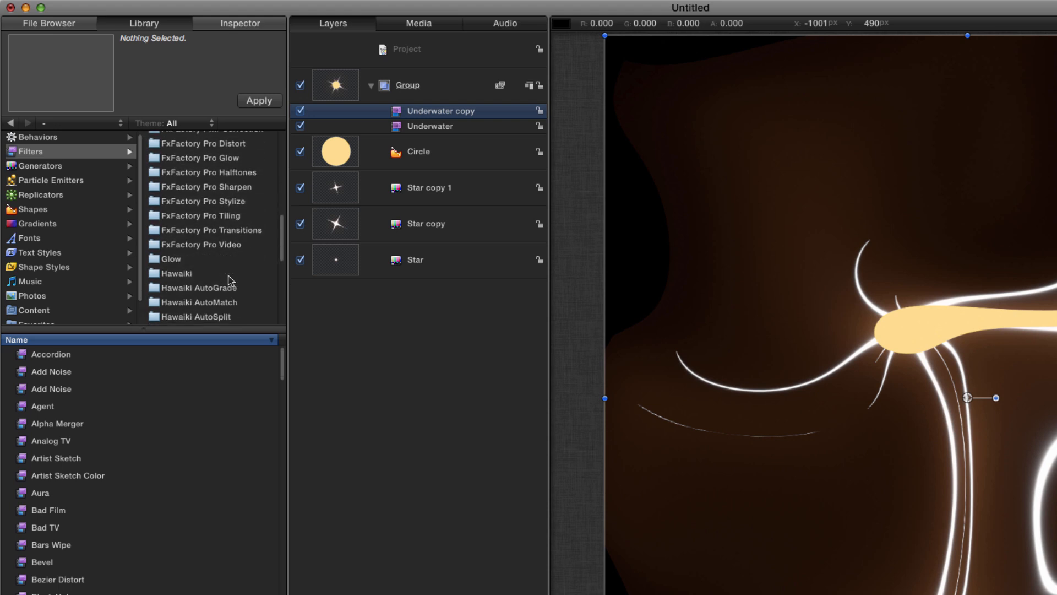
{"action": "scroll", "coordinate": [230, 281], "scroll_direction": "down", "scroll_amount": 3}
{"action": "left_click", "coordinate": [186, 291]}
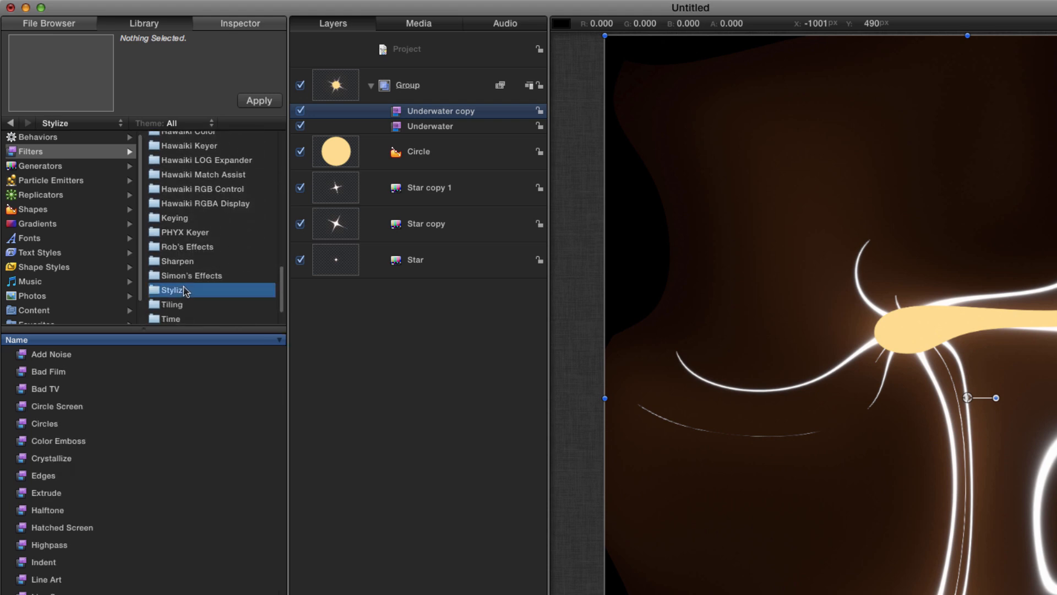
{"action": "left_click", "coordinate": [25, 462]}
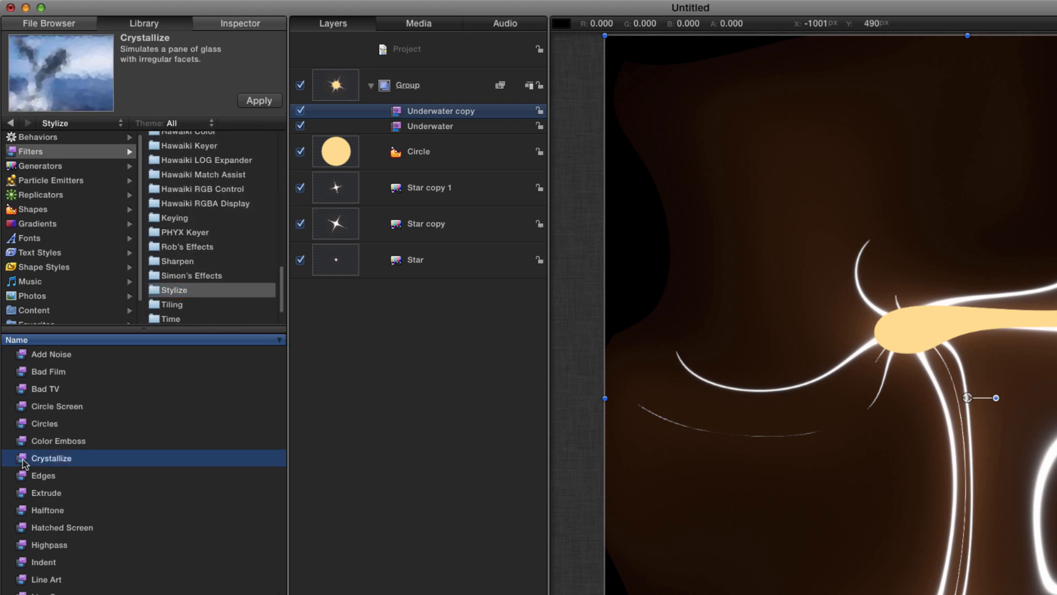
{"action": "left_click_drag", "start_coordinate": [33, 458], "coordinate": [430, 108]}
- Set the Crystallize filter's Size to 10 and its Speed to 0
{"action": "left_click", "coordinate": [235, 26]}
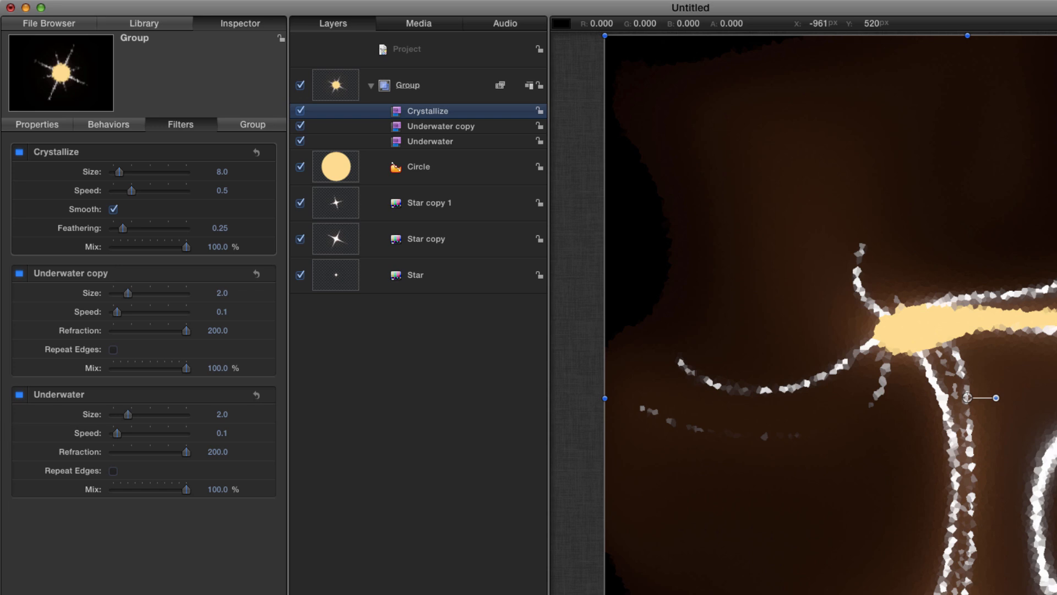
{"action": "left_click", "coordinate": [223, 172]}
{"action": "type", "text": "10"}
{"action": "key", "text": "Return"}
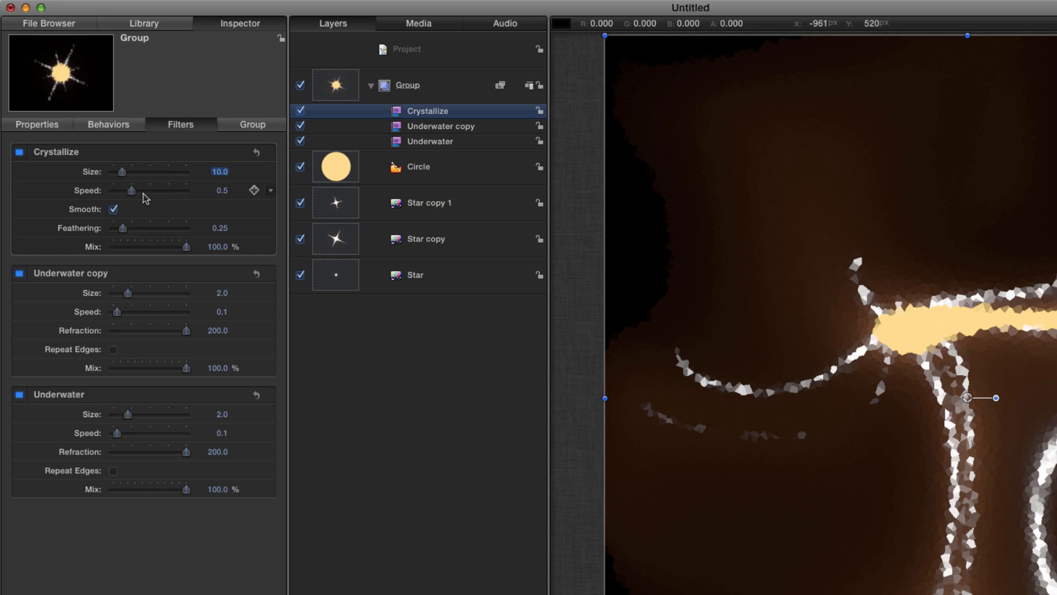
{"action": "left_click_drag", "start_coordinate": [131, 191], "coordinate": [104, 189]}
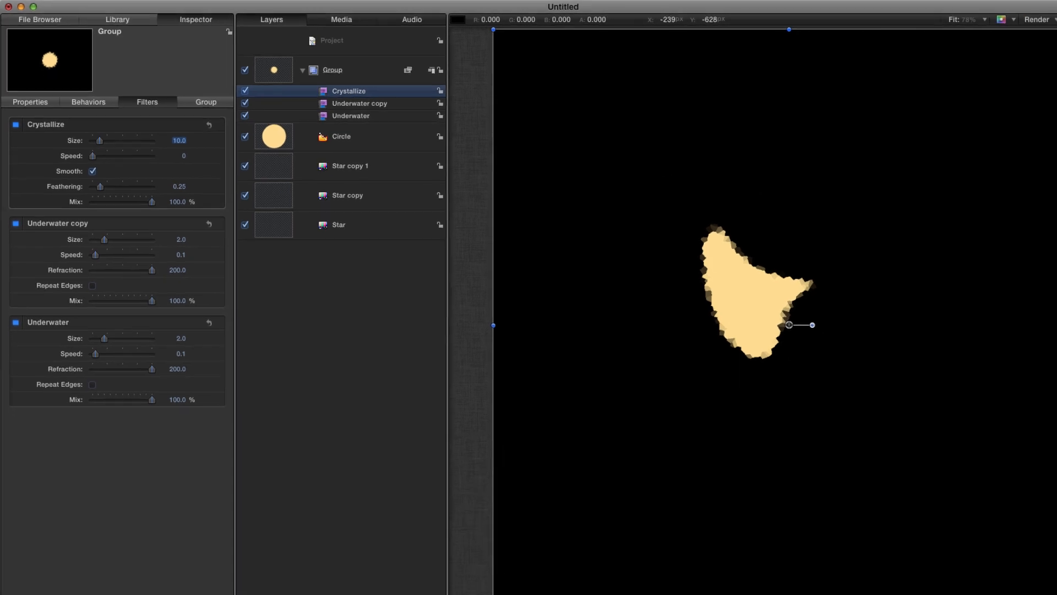
{"action": "key", "text": "space"}
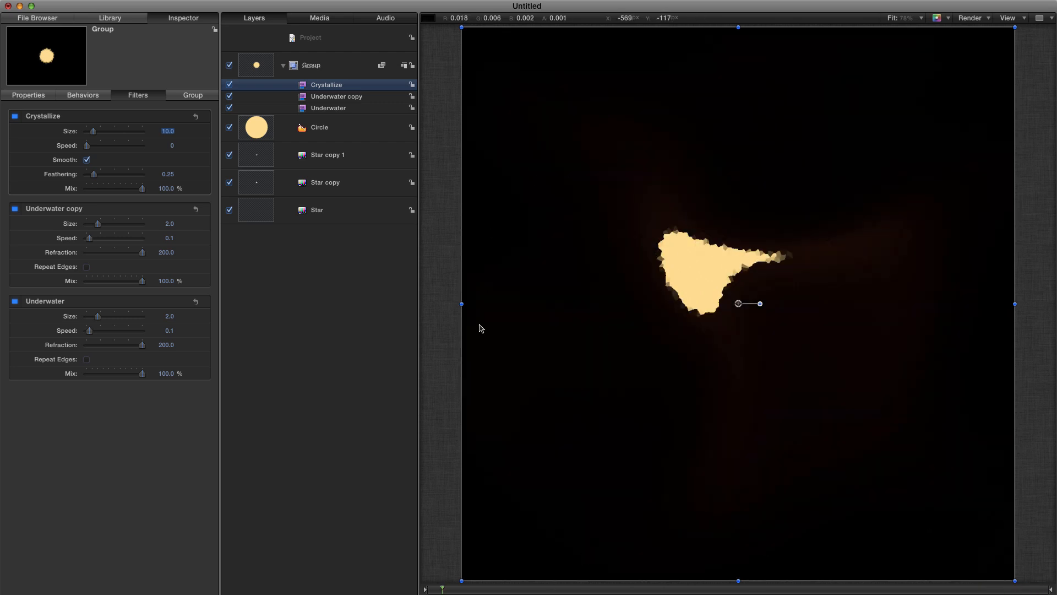
- Keyframe the circle's Scale at 0% on the first frame, 100% at frame 12 and 0% on the last frame, and play it back
{"action": "left_click", "coordinate": [256, 133]}
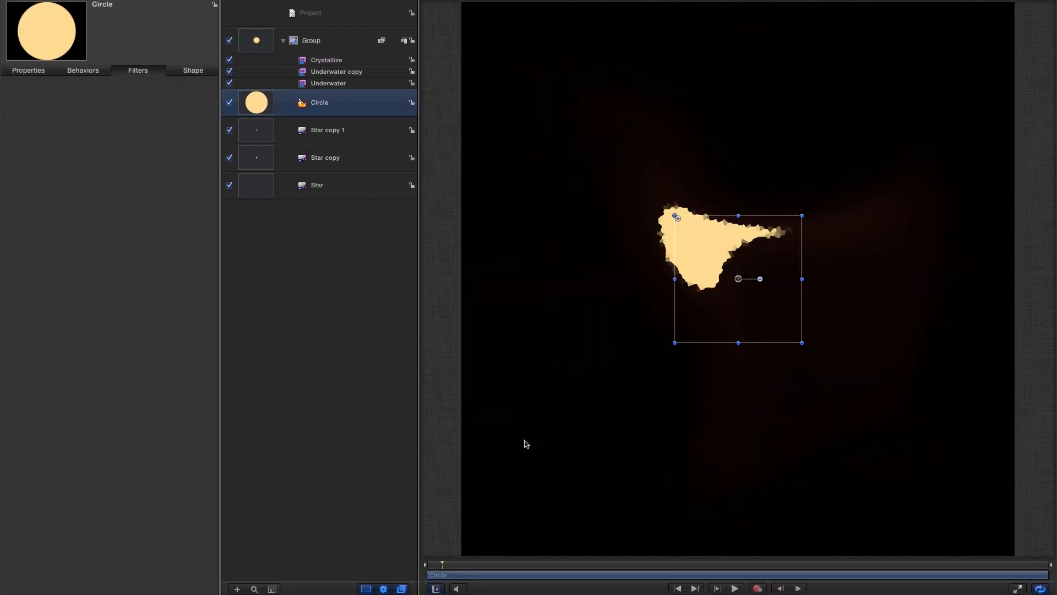
{"action": "left_click", "coordinate": [650, 567]}
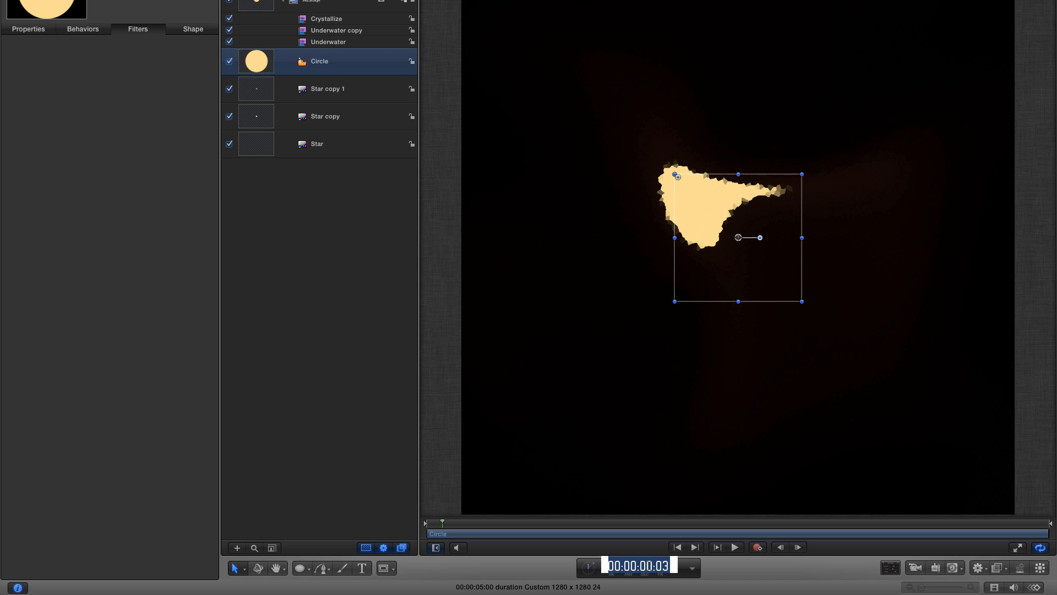
{"action": "type", "text": "12"}
{"action": "key", "text": "Return"}
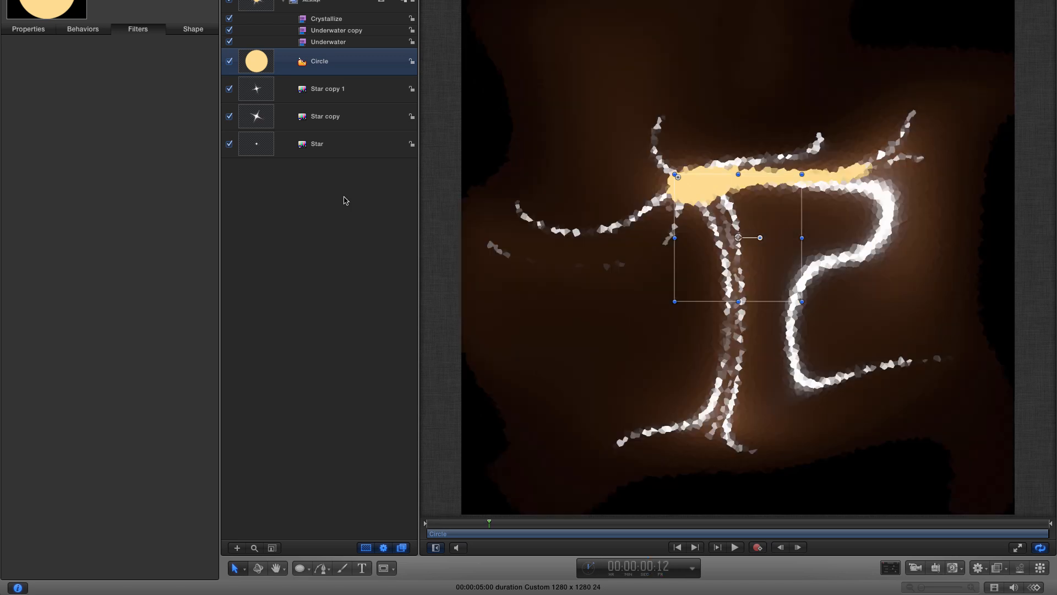
{"action": "left_click", "coordinate": [26, 32]}
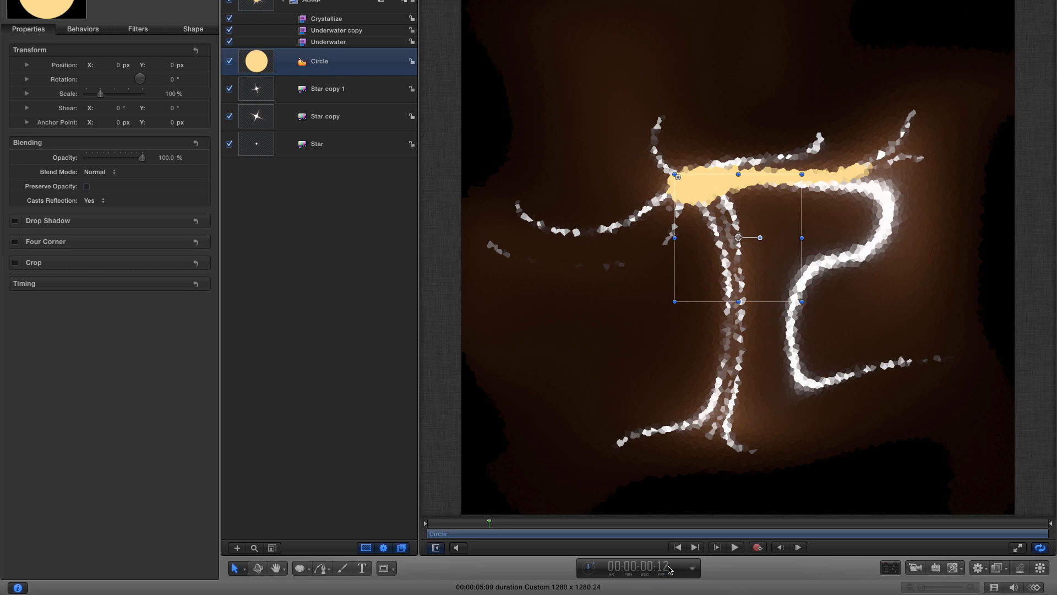
{"action": "left_click", "coordinate": [176, 122]}
{"action": "left_click", "coordinate": [678, 546]}
{"action": "left_click_drag", "start_coordinate": [99, 94], "coordinate": [55, 93]}
{"action": "left_click", "coordinate": [695, 547]}
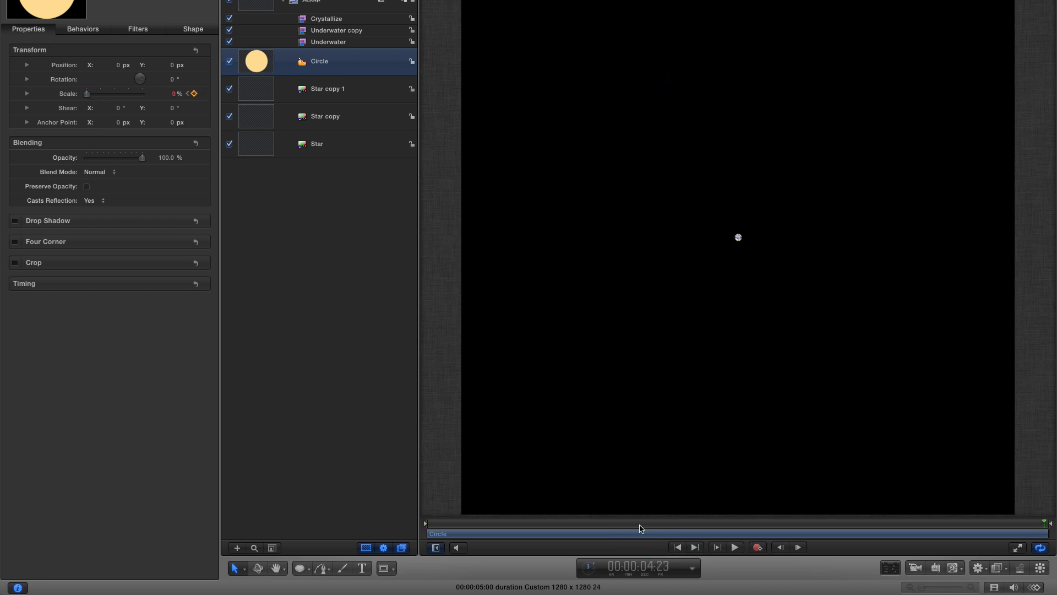
{"action": "left_click", "coordinate": [676, 548]}
{"action": "left_click", "coordinate": [736, 548]}
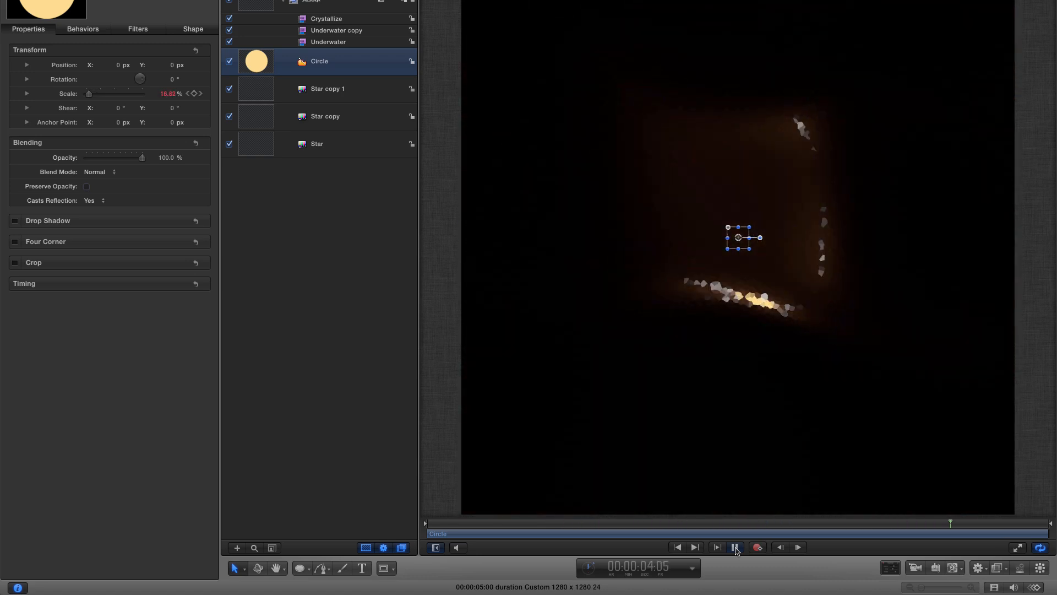
{"action": "left_click", "coordinate": [779, 183]}
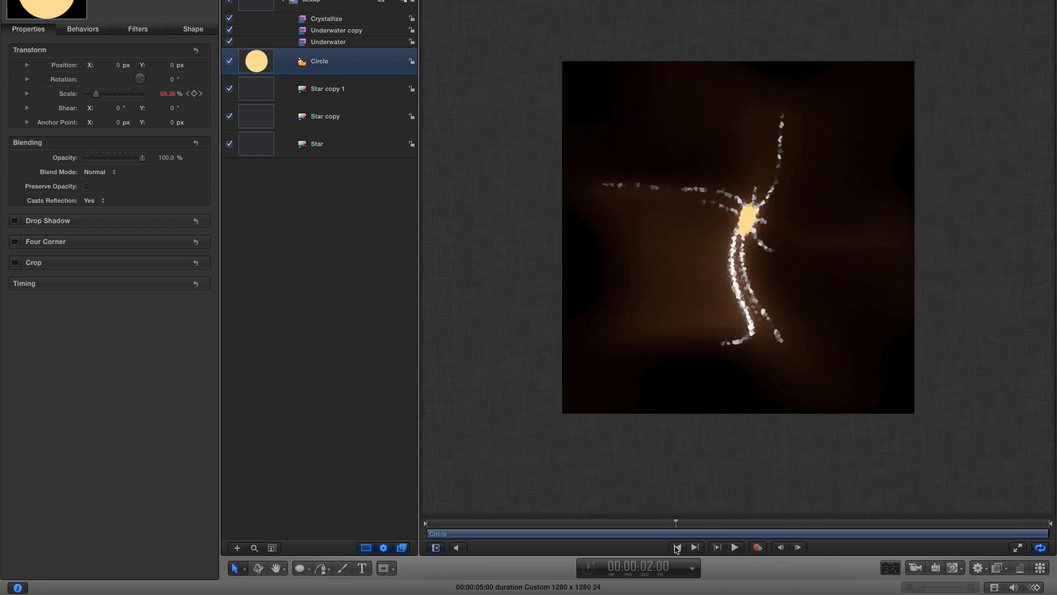
- Sample a pale cream fill color for the circle from the bright star facets at its edge
{"action": "key", "text": "z"}
{"action": "left_click_drag", "start_coordinate": [742, 226], "coordinate": [352, 111]}
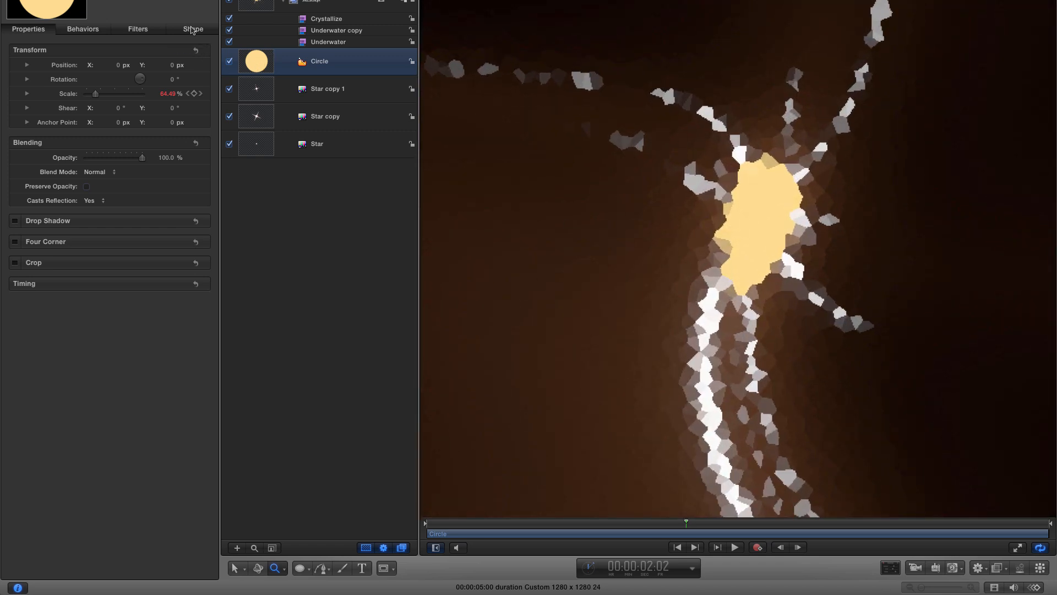
{"action": "left_click", "coordinate": [191, 31]}
{"action": "left_click", "coordinate": [92, 104]}
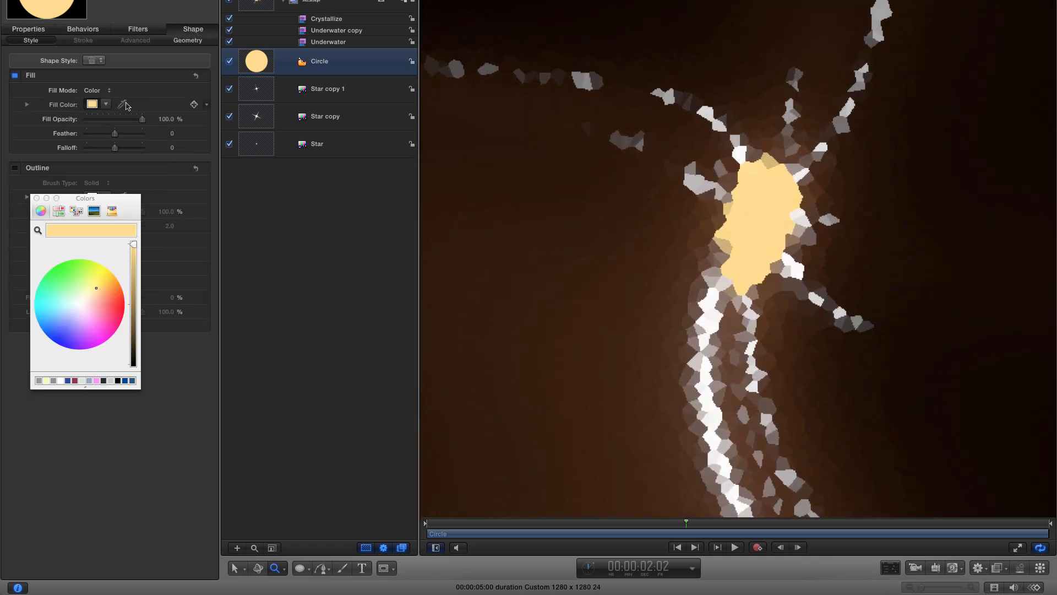
{"action": "left_click", "coordinate": [124, 105]}
{"action": "left_click", "coordinate": [739, 154]}
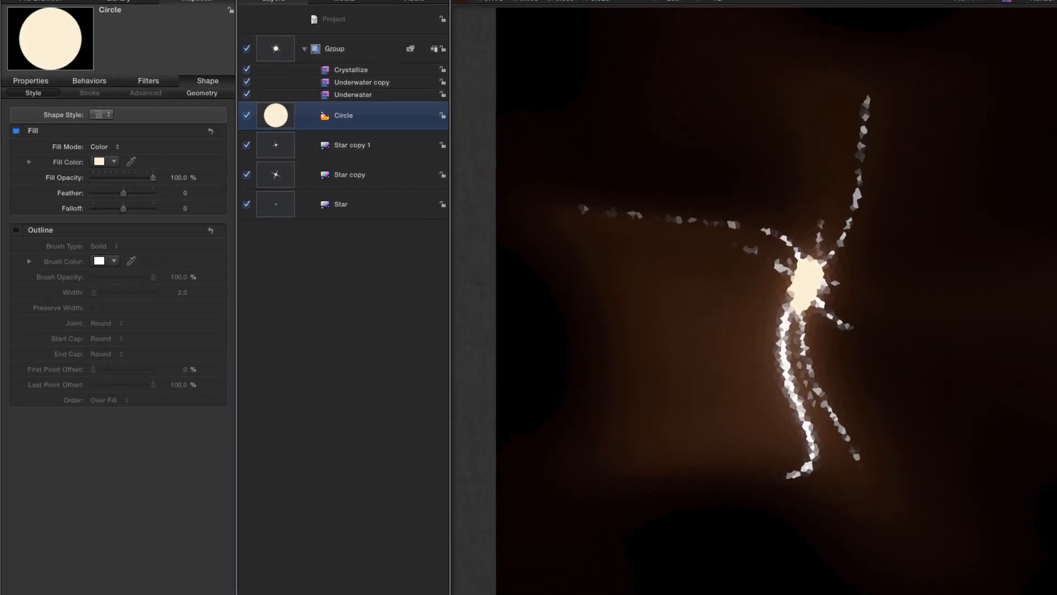
{"action": "key", "text": "super+s"}
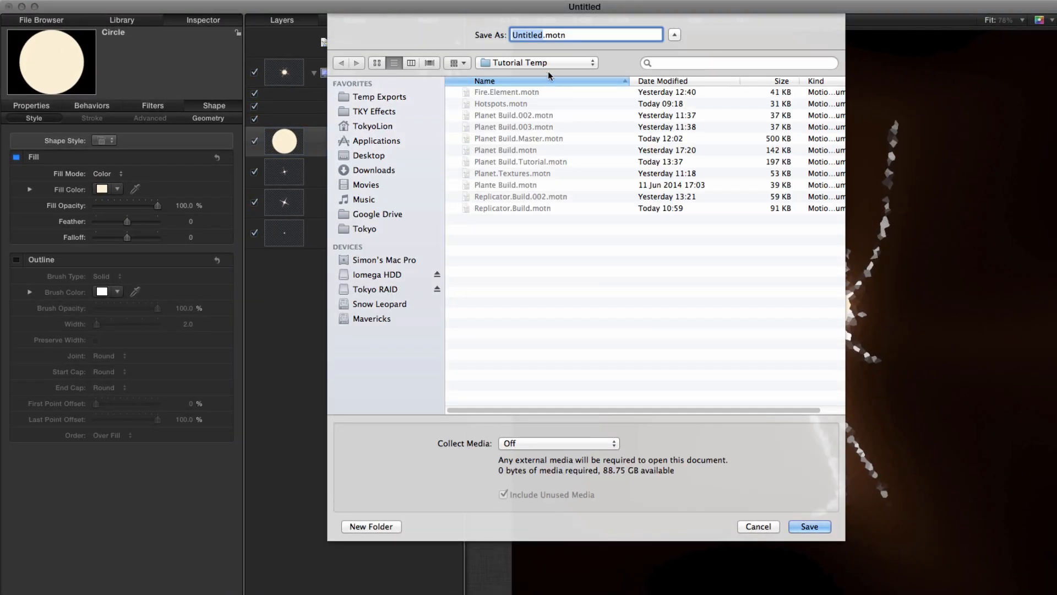
{"action": "left_click", "coordinate": [533, 63]}
{"action": "left_click", "coordinate": [533, 63]}
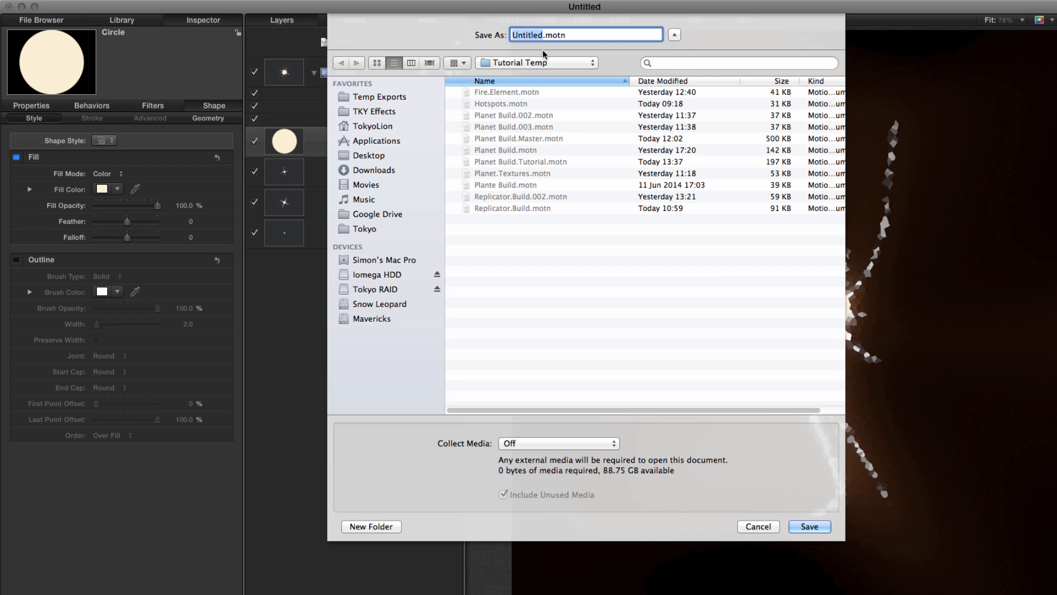
{"action": "left_click", "coordinate": [484, 104]}
{"action": "left_click", "coordinate": [764, 526]}
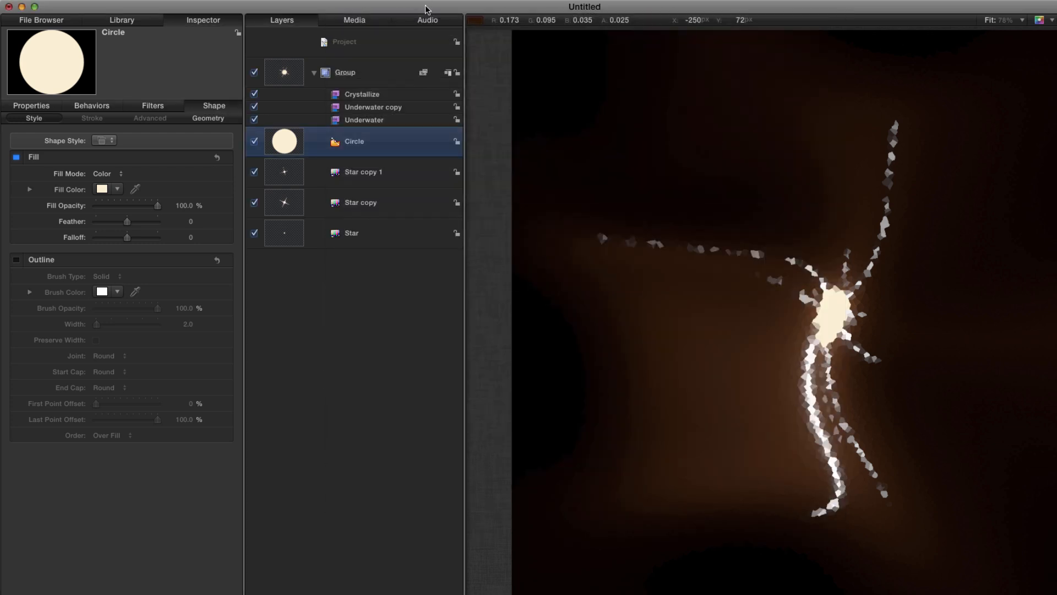
- Set up a video-only Apple ProRes 422 (LT) export to the Tutorial Textures folder, using the name of the existing Hotspot.001.mov
{"action": "key", "text": "super+e"}
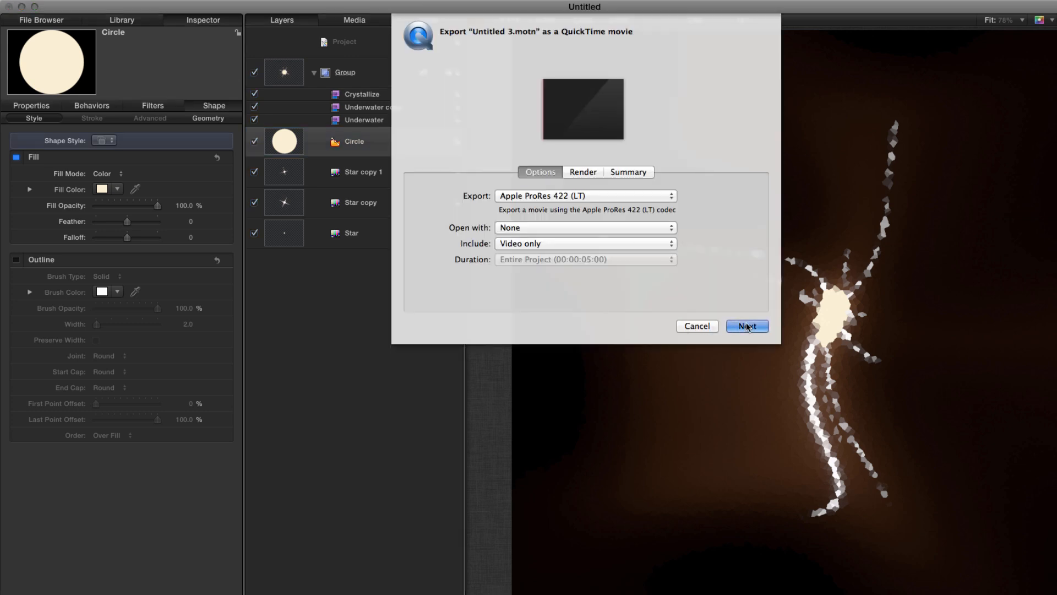
{"action": "key", "text": "Return"}
{"action": "left_click", "coordinate": [551, 63]}
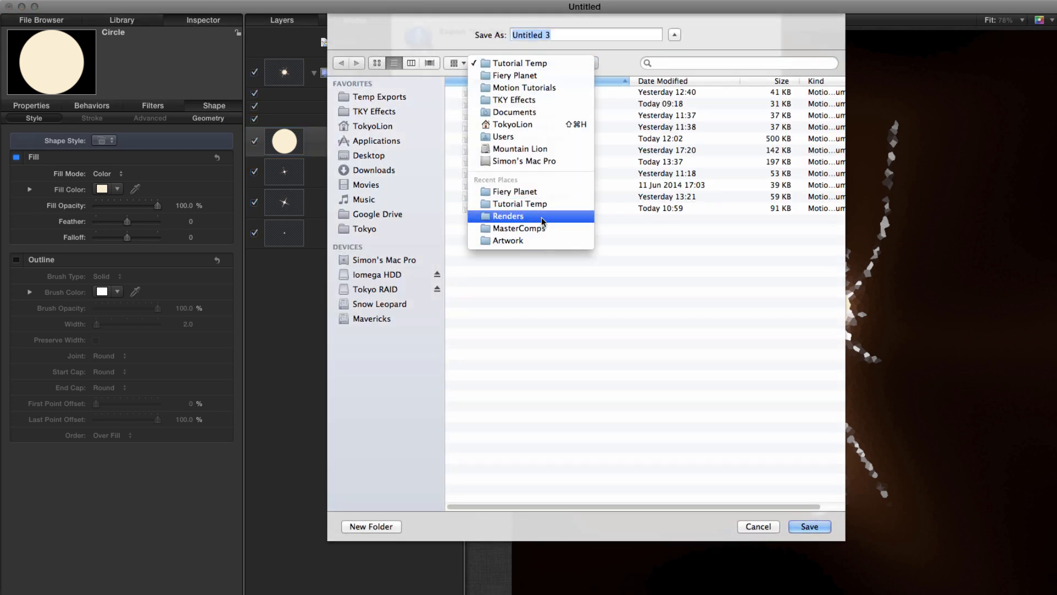
{"action": "left_click", "coordinate": [543, 75]}
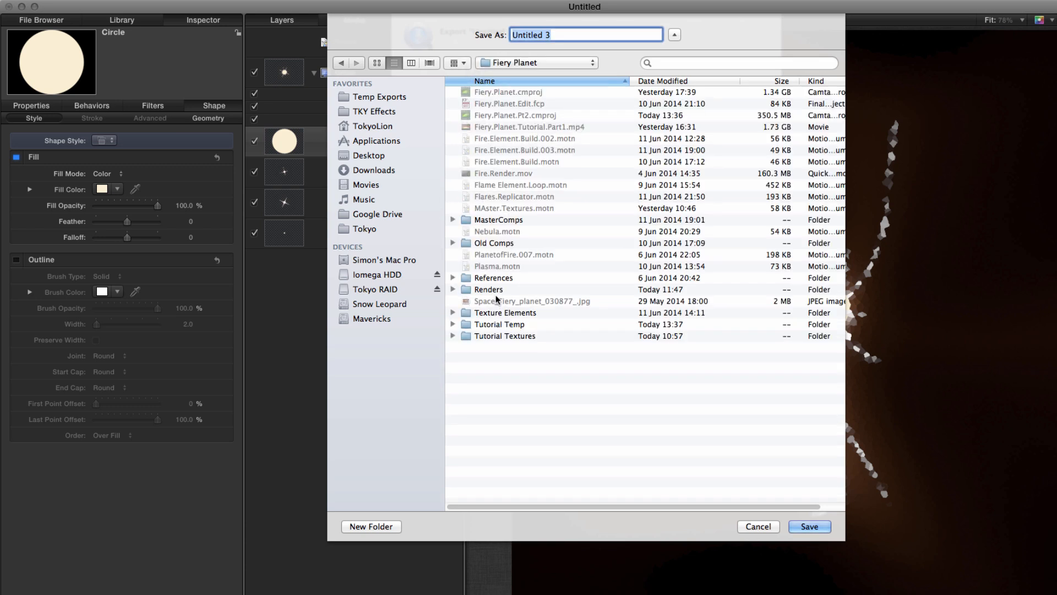
{"action": "double_click", "coordinate": [499, 336]}
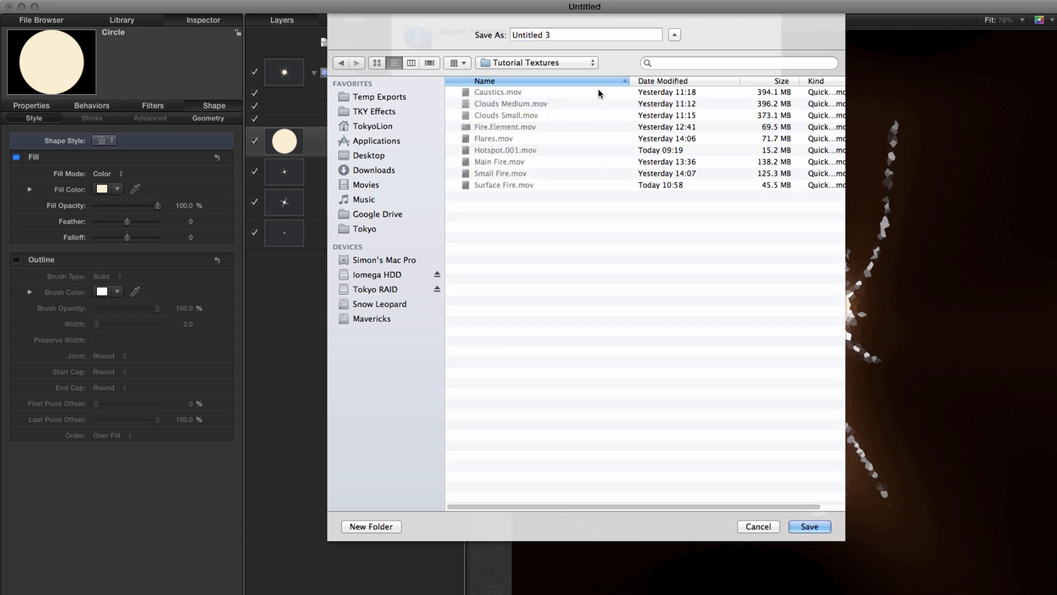
{"action": "left_click", "coordinate": [486, 150]}
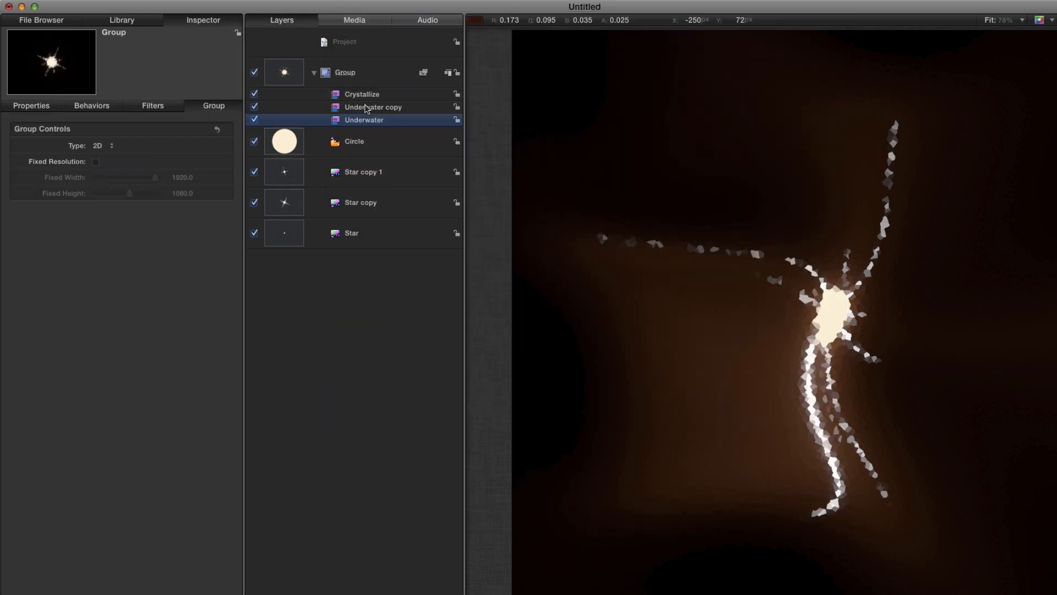
- In the Planet Build.Tutorial project, create a new group above Clone Layer 2 inside the Planet group and name it Hotspots
{"action": "left_click", "coordinate": [367, 108]}
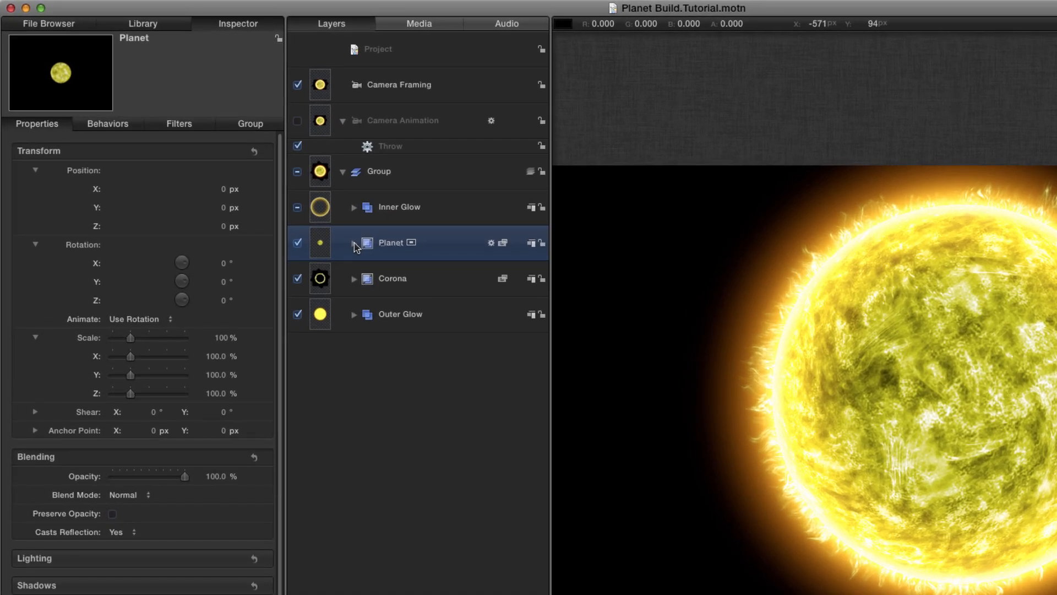
{"action": "left_click", "coordinate": [354, 244]}
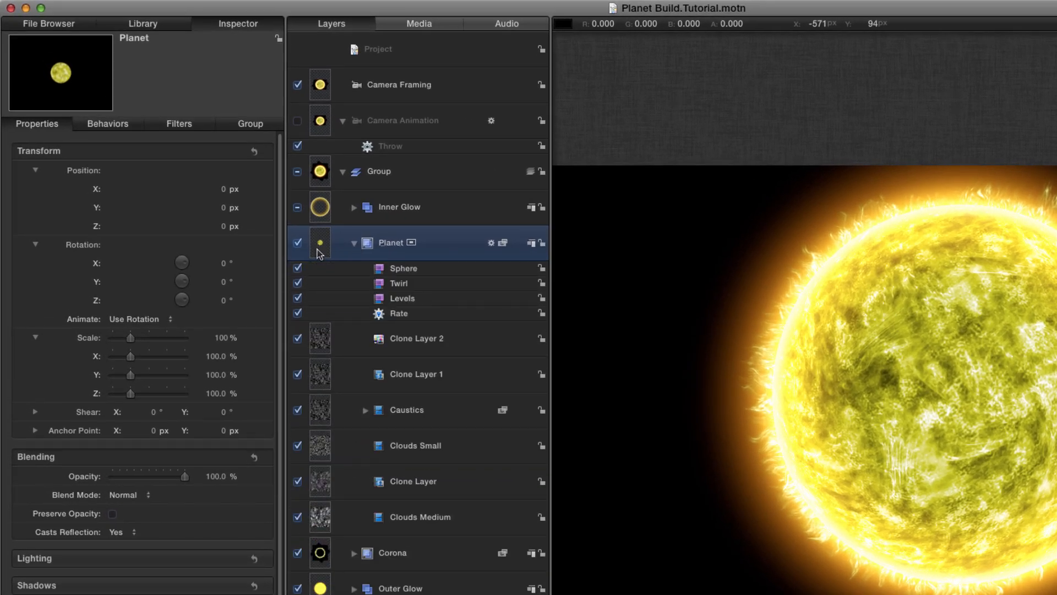
{"action": "left_click", "coordinate": [324, 338]}
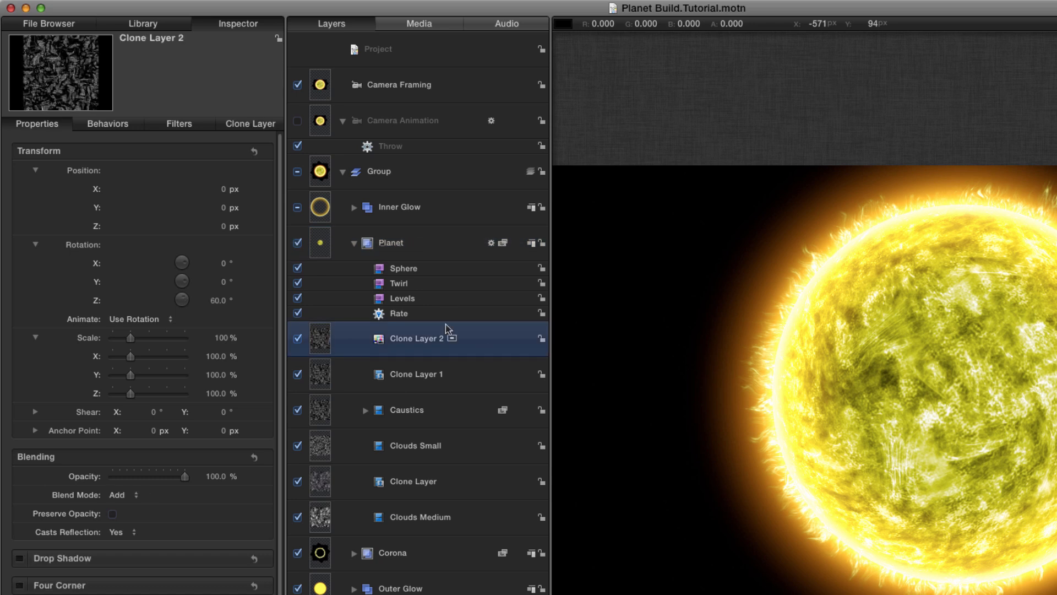
{"action": "key", "text": "super+shift+n"}
{"action": "double_click", "coordinate": [402, 338]}
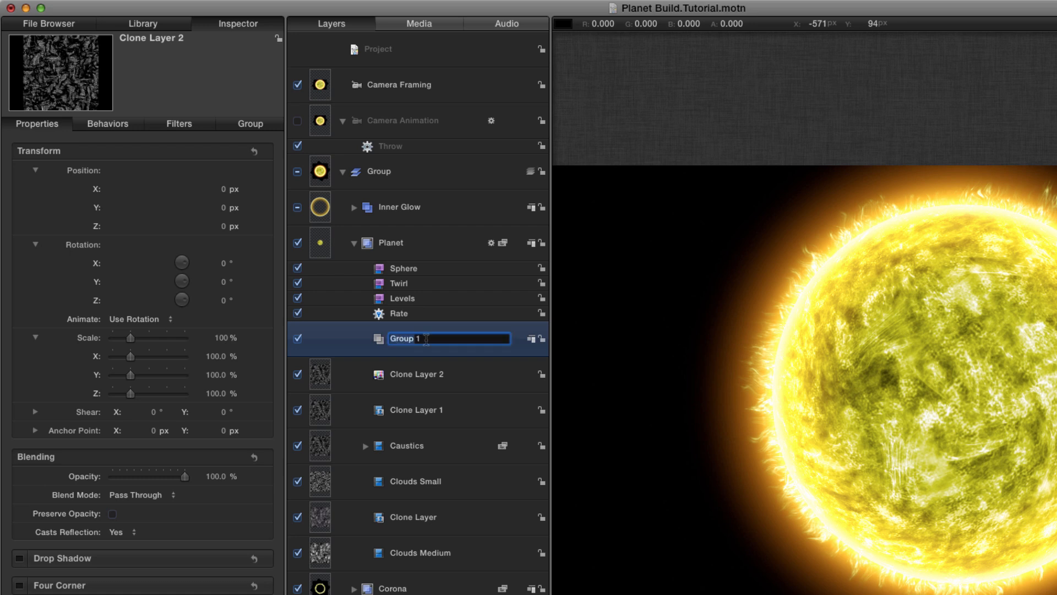
{"action": "type", "text": "Hotspots"}
{"action": "key", "text": "Return"}
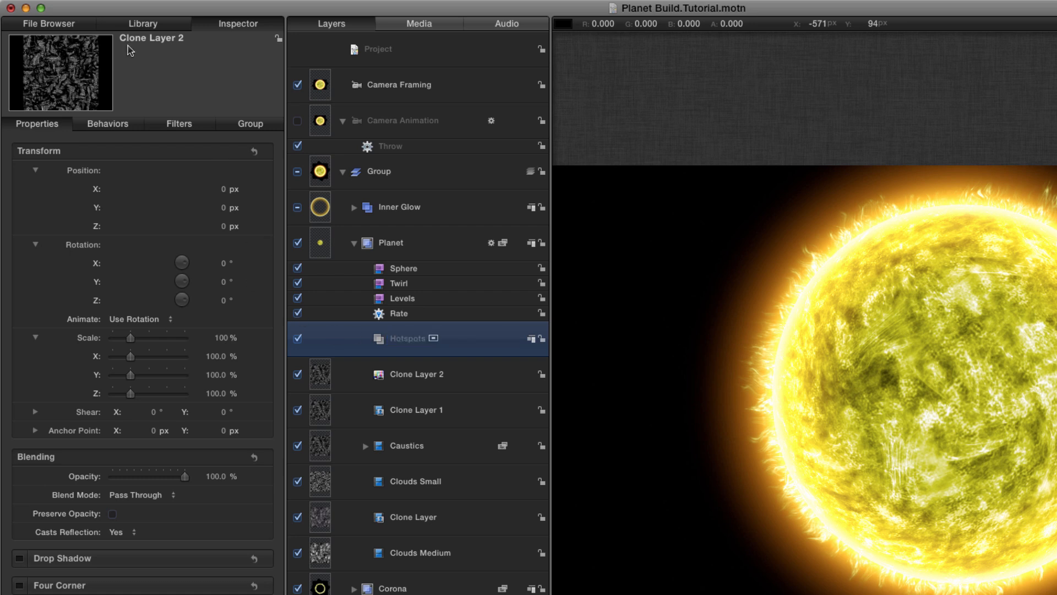
- Import Hotspot.001.mov from the Tutorial Textures folder into the Hotspots group and scrub to a frame where the hotspot is fully visible
{"action": "left_click", "coordinate": [61, 24]}
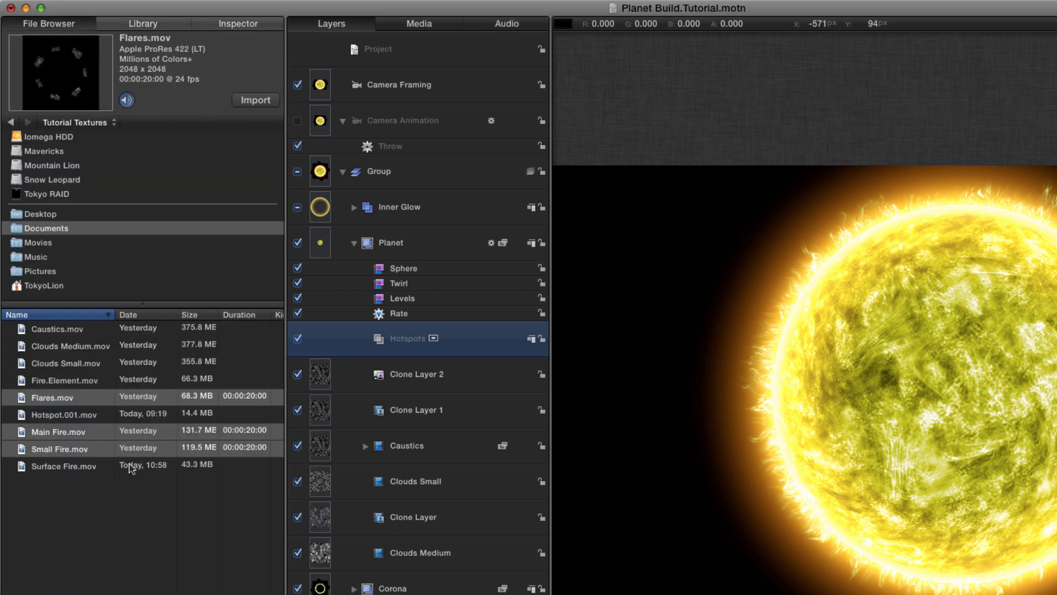
{"action": "left_click", "coordinate": [51, 417]}
{"action": "left_click_drag", "start_coordinate": [51, 418], "coordinate": [380, 342]}
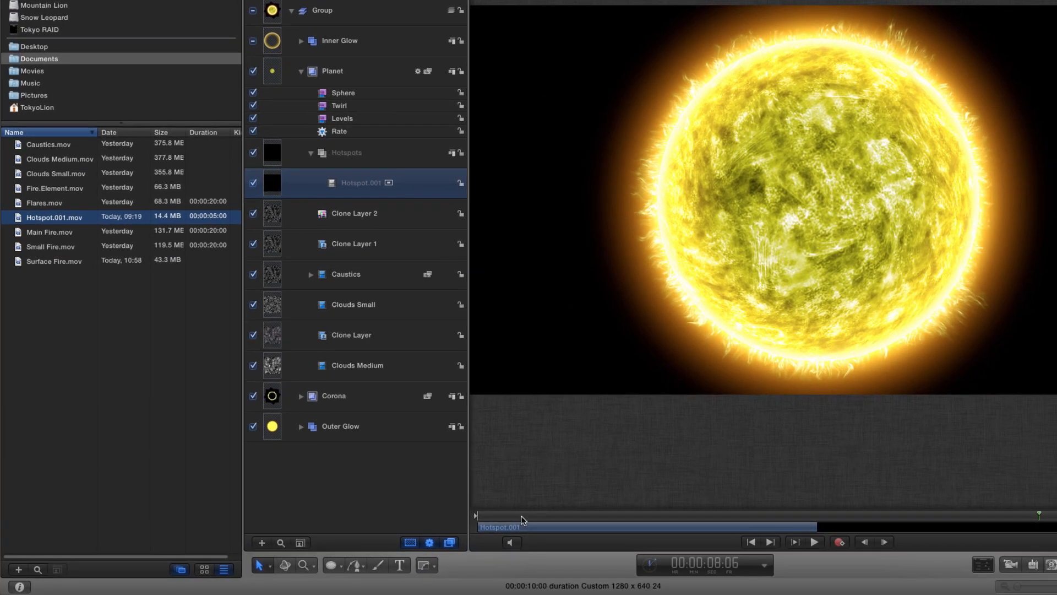
{"action": "left_click_drag", "start_coordinate": [522, 520], "coordinate": [511, 516]}
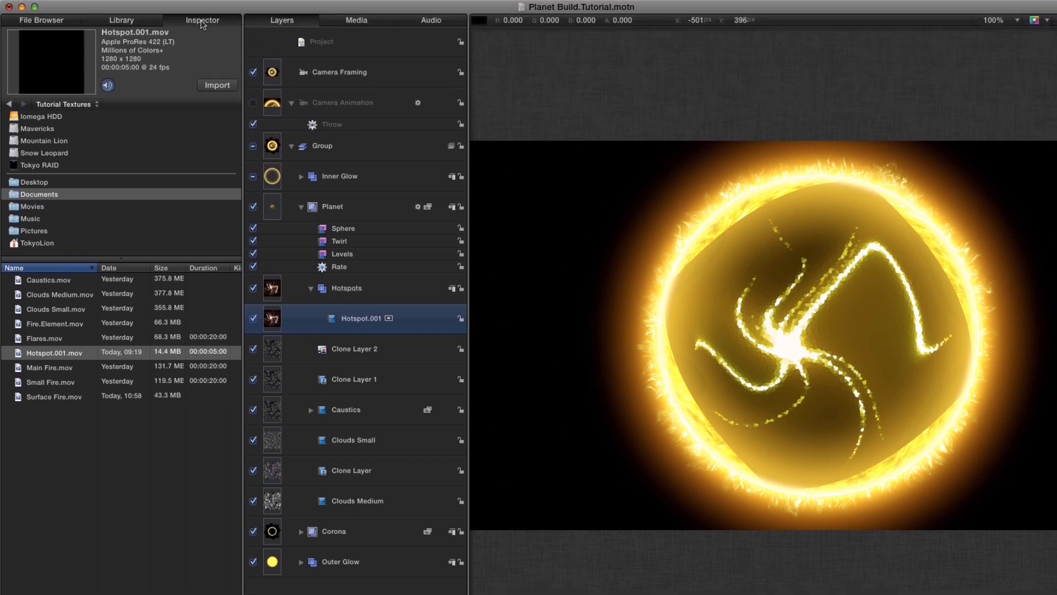
- Set the Hotspot.001 layer's blend mode to Linear Dodge and its overall Scale to 30%
{"action": "left_click", "coordinate": [202, 21]}
{"action": "left_click", "coordinate": [32, 105]}
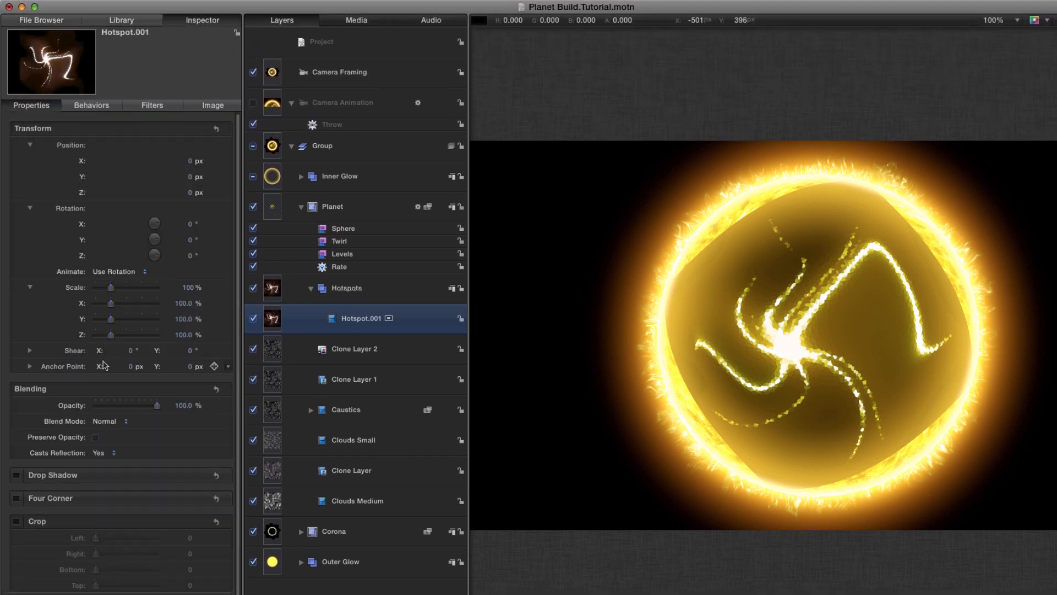
{"action": "left_click", "coordinate": [105, 421]}
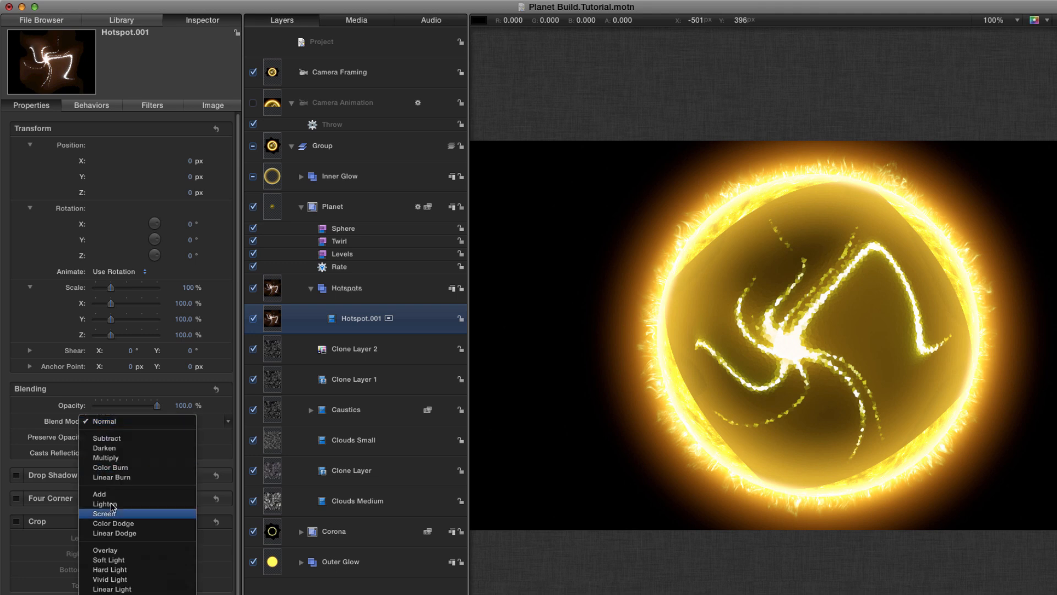
{"action": "left_click", "coordinate": [116, 534]}
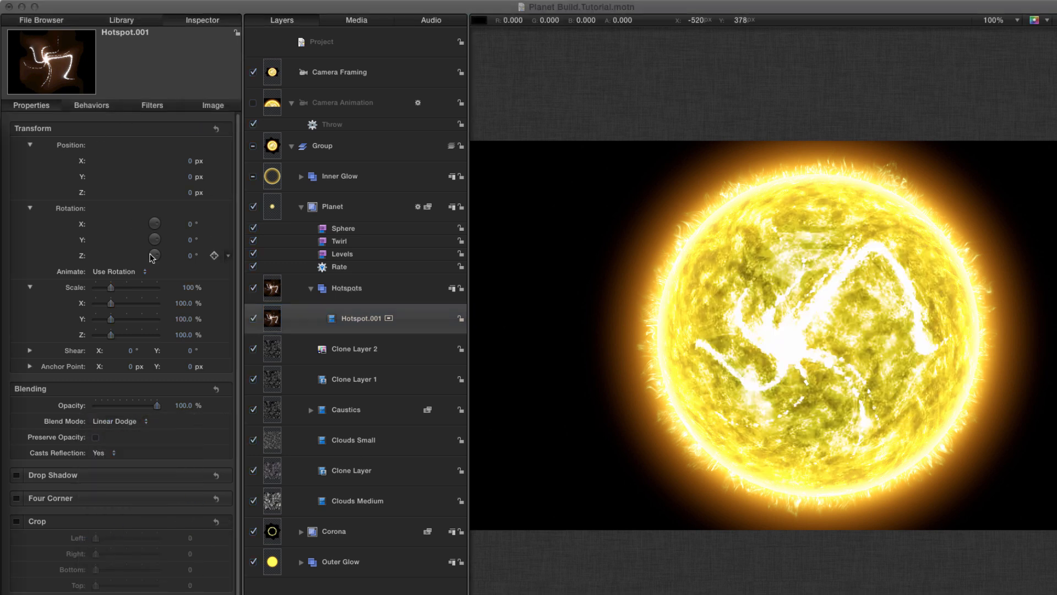
{"action": "double_click", "coordinate": [187, 287]}
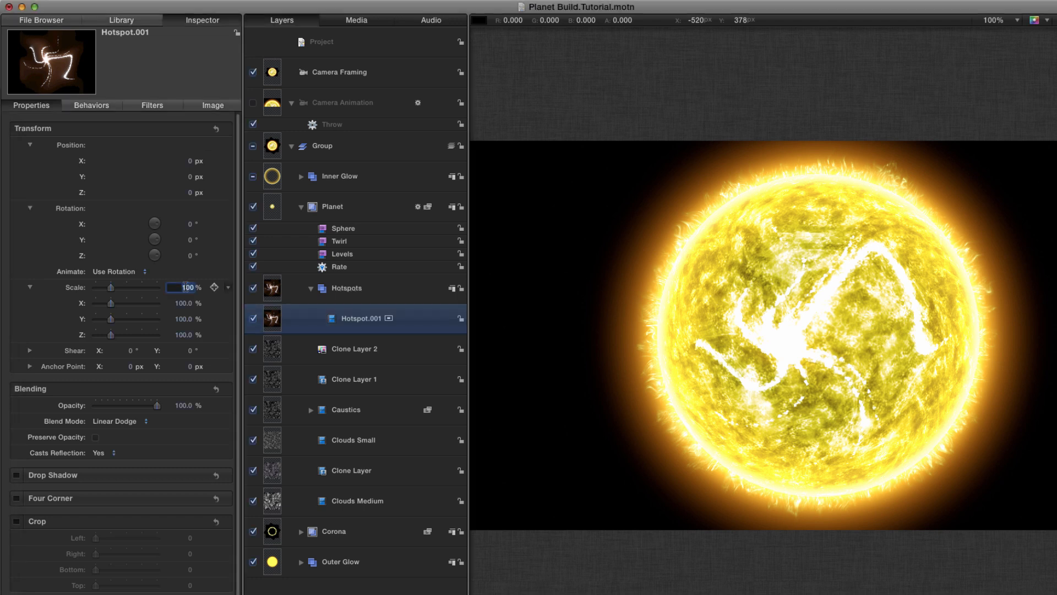
{"action": "type", "text": "30"}
{"action": "key", "text": "Return"}
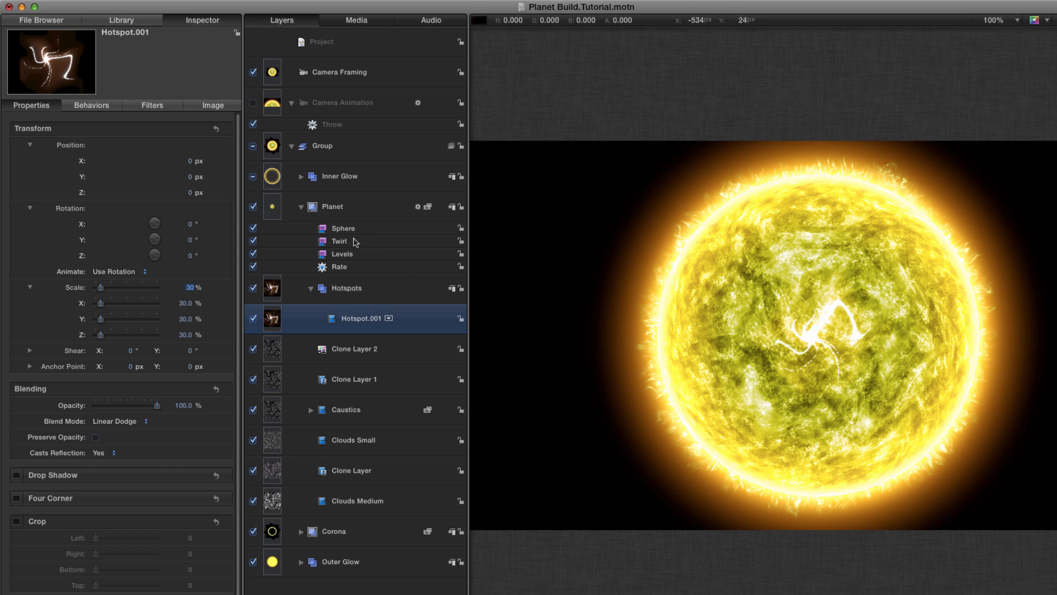
- Reveal the onscreen controls and move Hotspot.001 onto the planet's bright upper area, at about X 245 px, Y 307 px
{"action": "key", "text": "super+slash"}
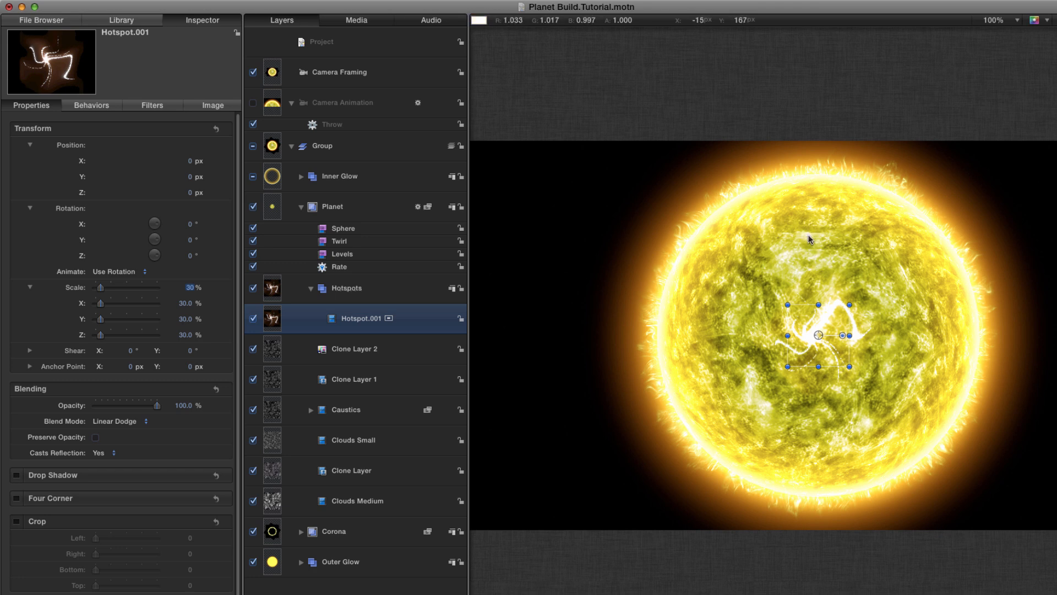
{"action": "key", "text": "super+equal"}
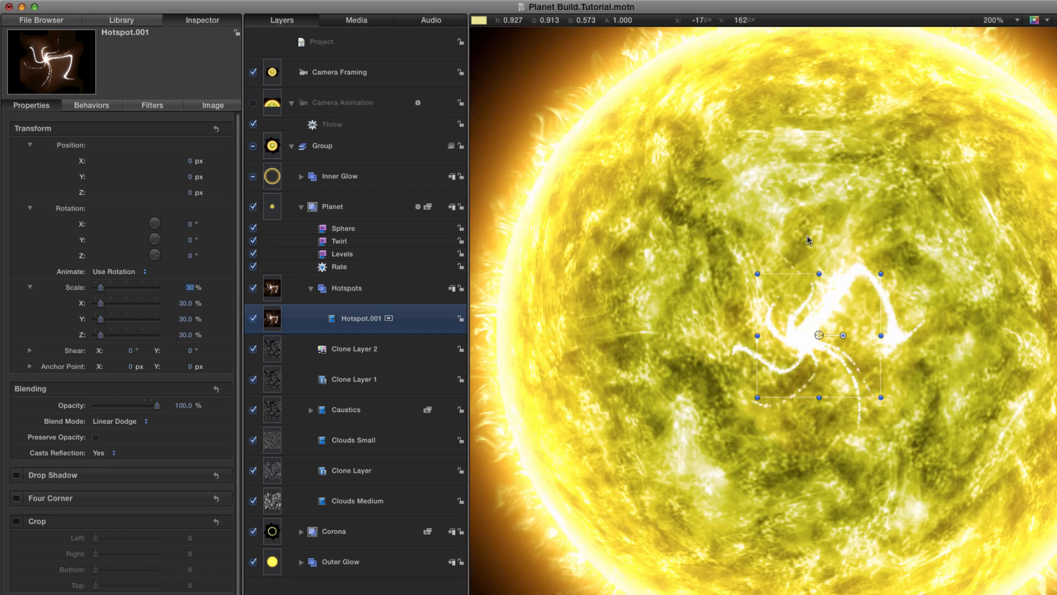
{"action": "left_click_drag", "start_coordinate": [819, 334], "coordinate": [898, 237]}
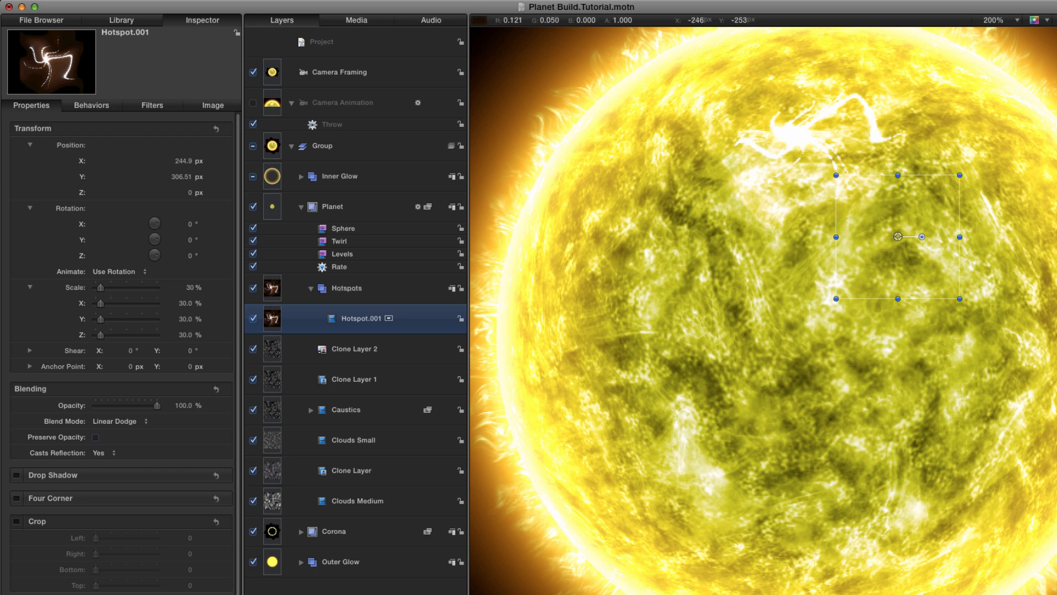
{"action": "key", "text": "super+minus"}
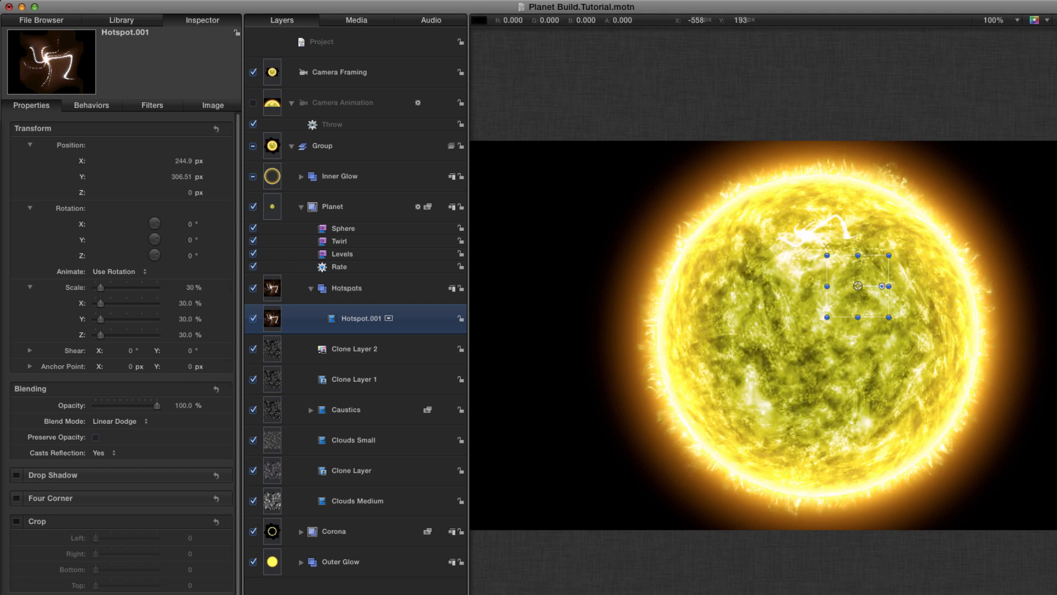
{"action": "key", "text": "super+Tab"}
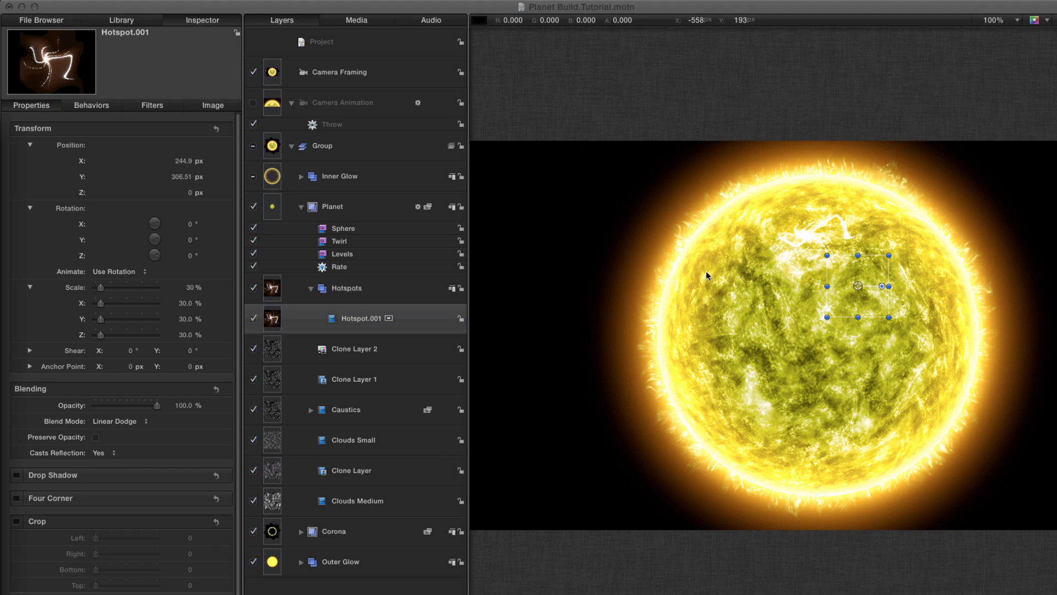
- Apply the Underwater Fiery Planet favorite to Hotspot.001 and display the filter's parameters
{"action": "left_click", "coordinate": [121, 20]}
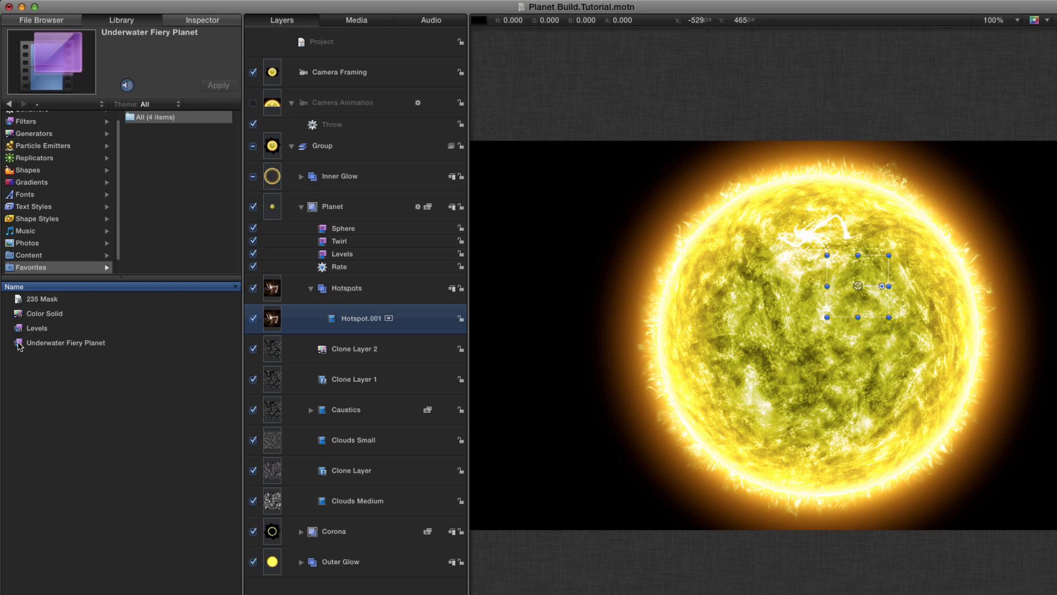
{"action": "left_click_drag", "start_coordinate": [18, 344], "coordinate": [272, 321]}
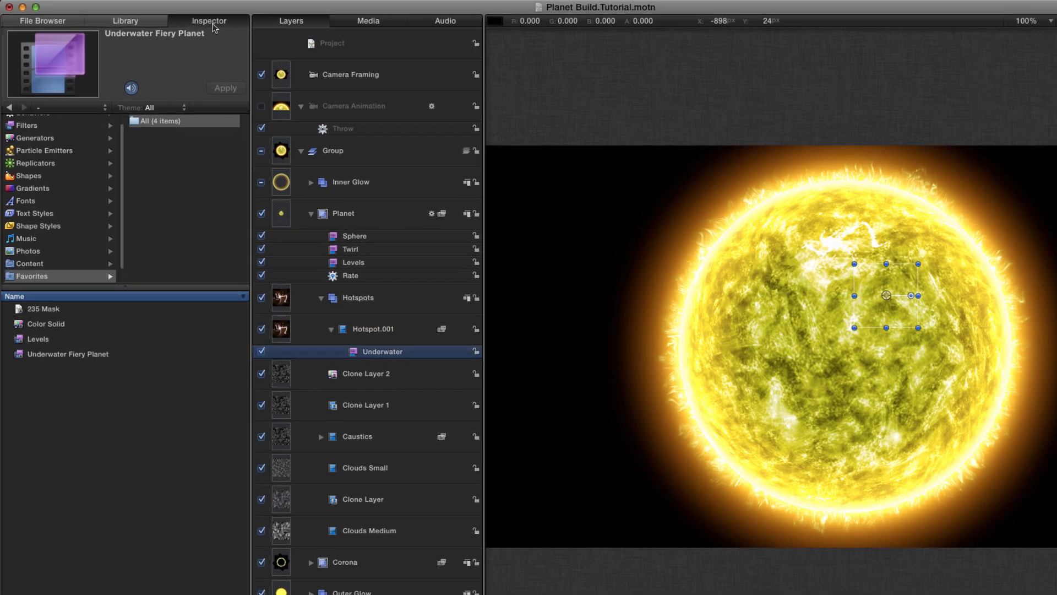
{"action": "left_click", "coordinate": [202, 20]}
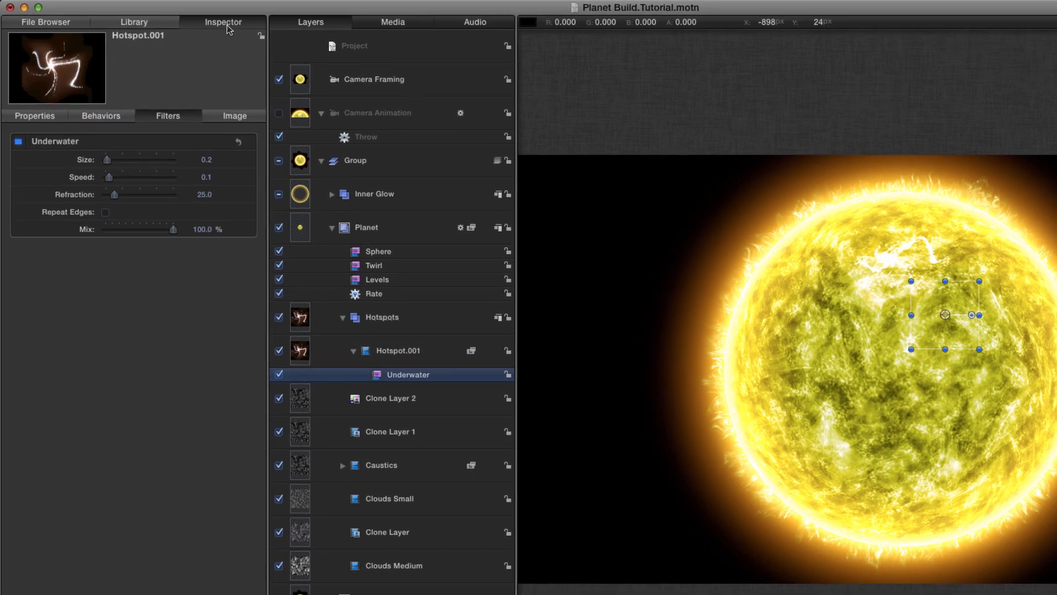
- Set the Underwater filter's Size to 1.0, Speed to 0 and Refraction to 200 on Hotspot.001
{"action": "left_click", "coordinate": [208, 159]}
{"action": "type", "text": "1"}
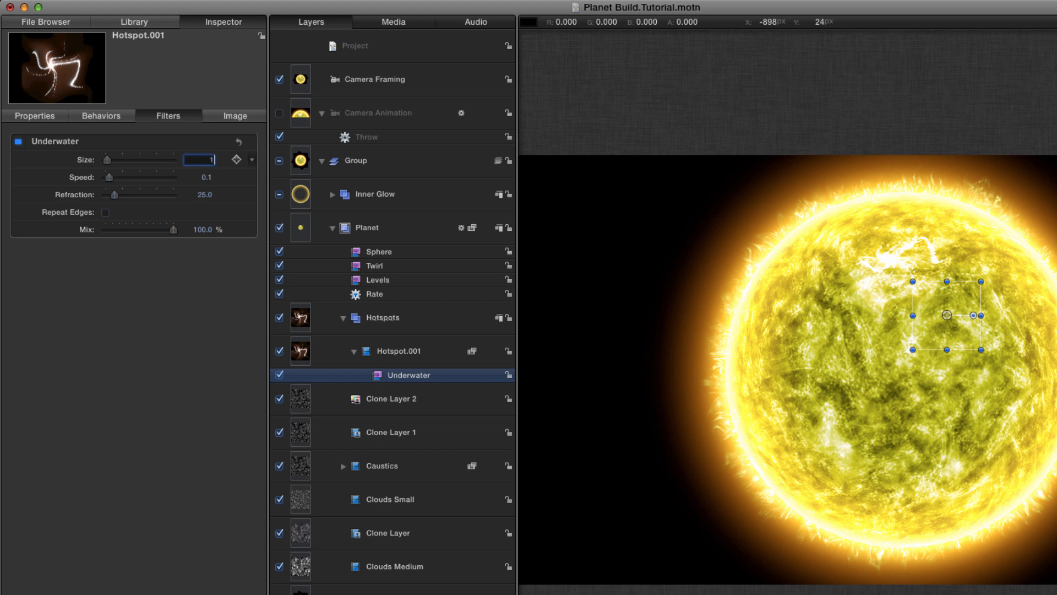
{"action": "key", "text": "Return"}
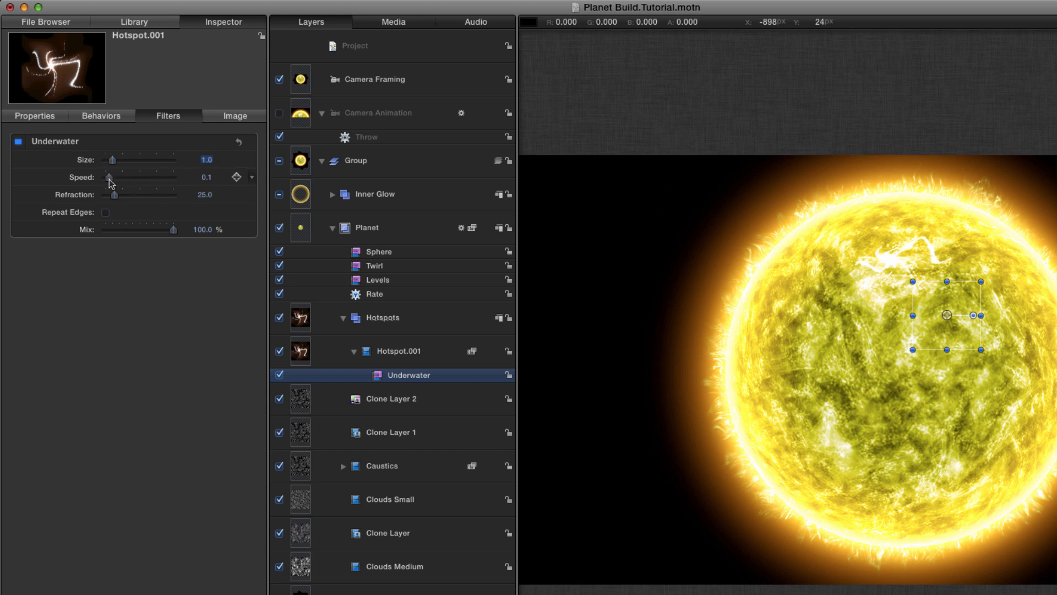
{"action": "left_click_drag", "start_coordinate": [110, 177], "coordinate": [70, 185]}
{"action": "left_click", "coordinate": [203, 196]}
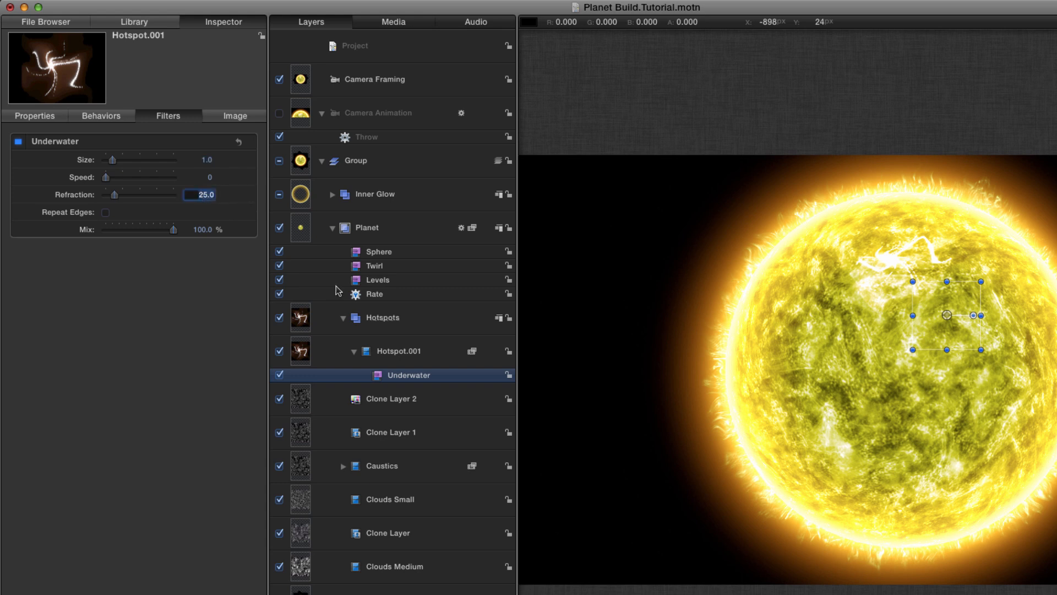
{"action": "type", "text": "2"}
{"action": "key", "text": "Return"}
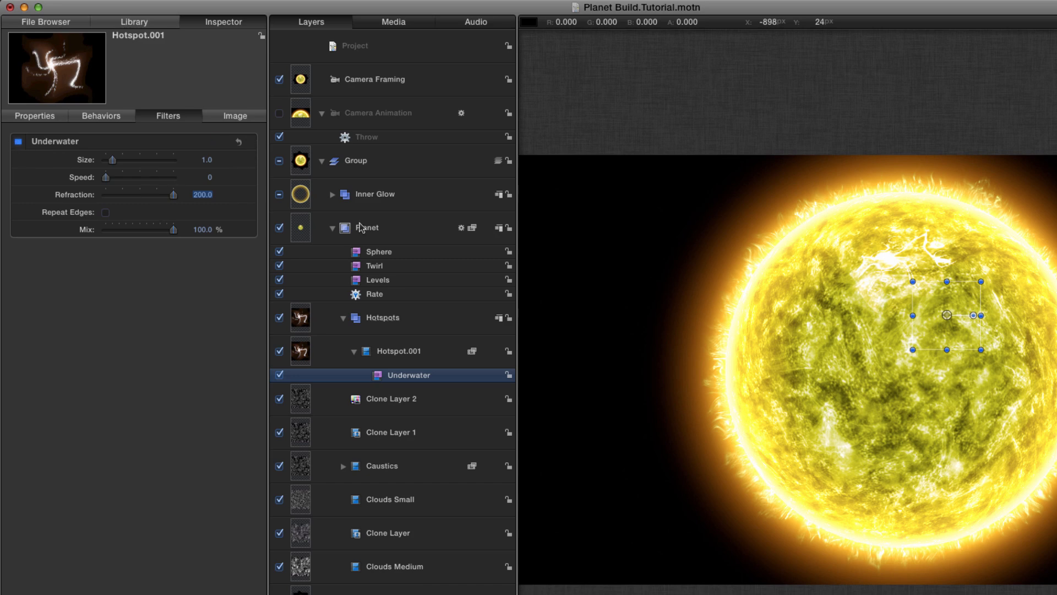
- Compare the hotspot close up with the Underwater filter switched off and on
{"action": "left_click_drag", "start_coordinate": [878, 268], "coordinate": [990, 359]}
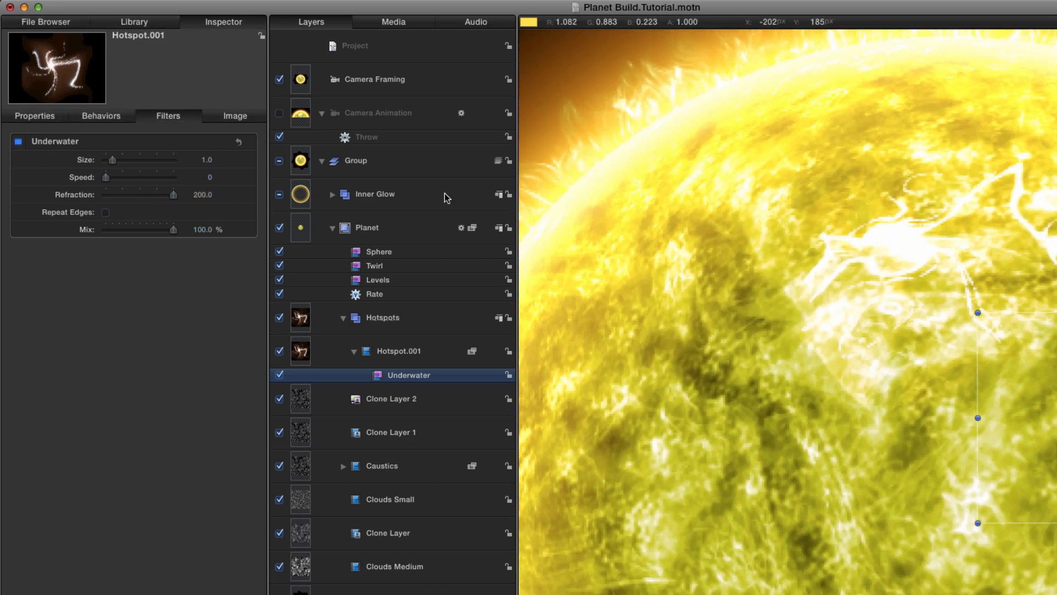
{"action": "left_click", "coordinate": [18, 141]}
{"action": "left_click", "coordinate": [18, 142]}
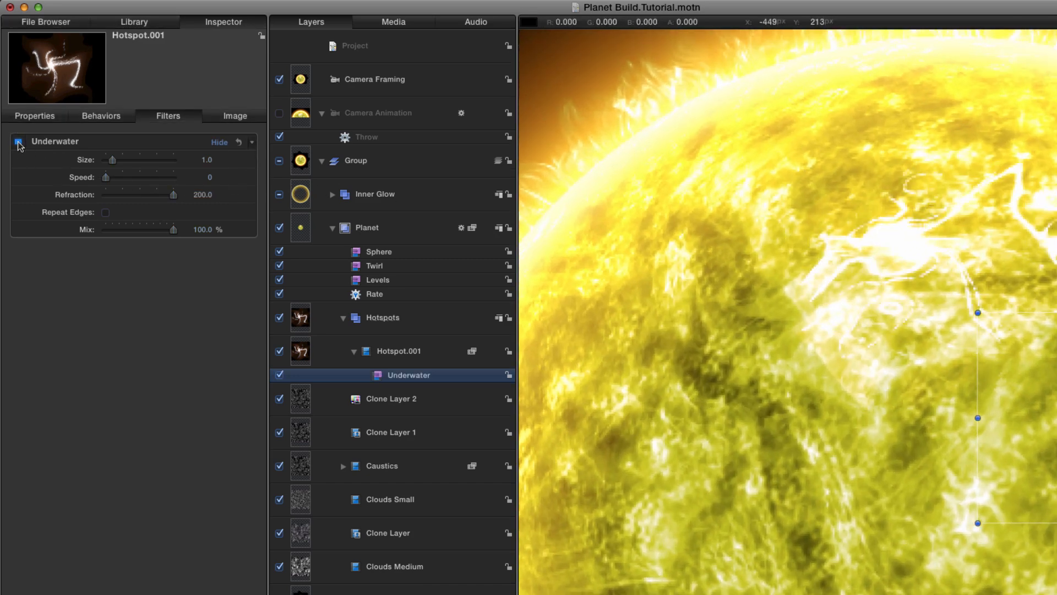
{"action": "left_click", "coordinate": [18, 142]}
{"action": "left_click", "coordinate": [18, 143]}
- Nudge Hotspot.001 slightly down and to the right on the planet's surface to check how its distortion changes
{"action": "left_click_drag", "start_coordinate": [969, 529], "coordinate": [976, 533]}
{"action": "left_click_drag", "start_coordinate": [952, 208], "coordinate": [959, 219]}
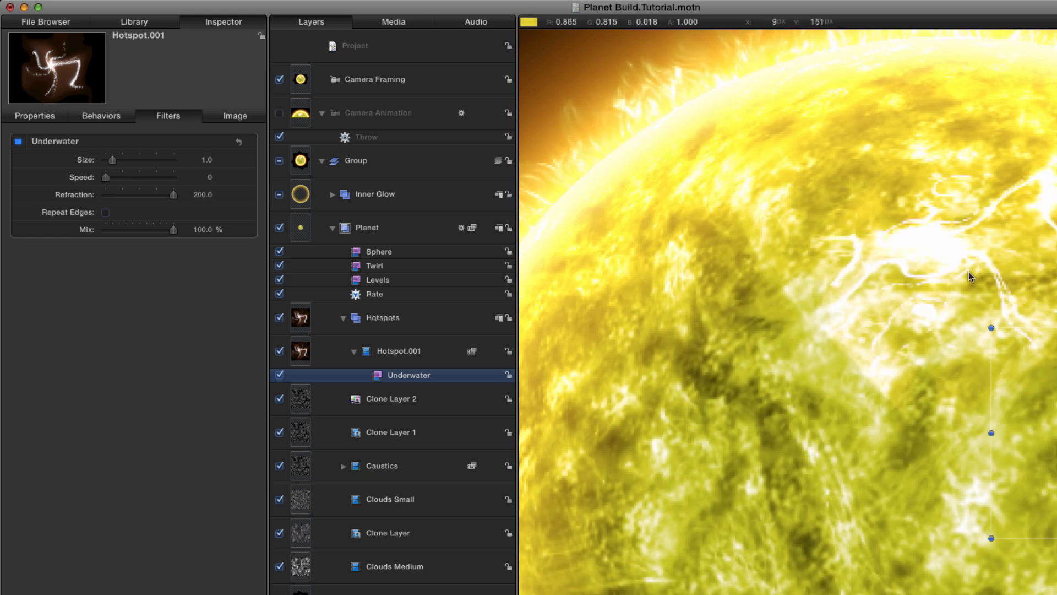
{"action": "key", "text": "super+minus"}
{"action": "key", "text": "super+minus"}
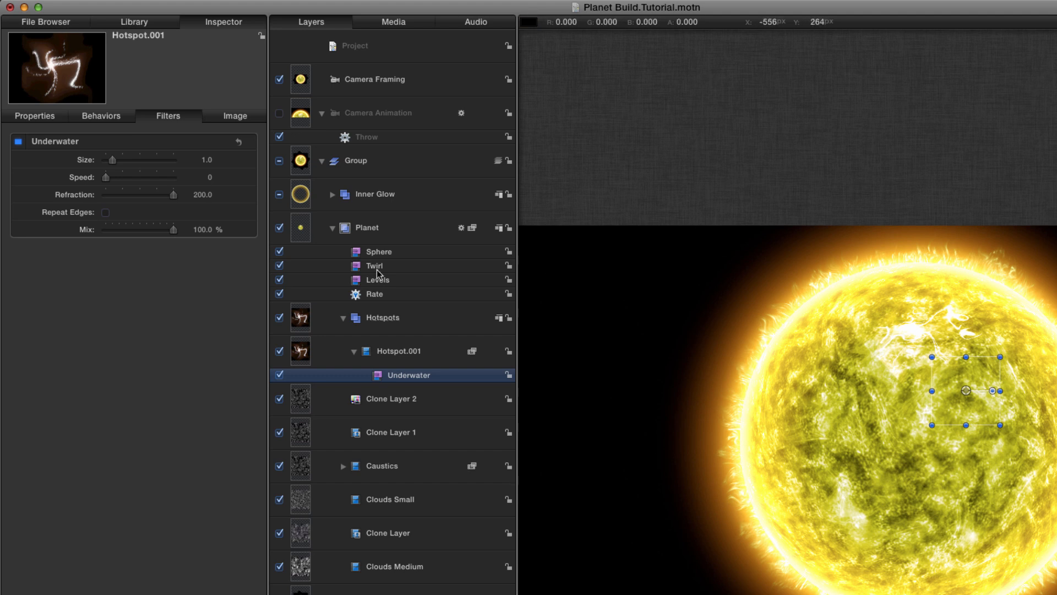
- Duplicate Hotspot.001, place the copy on the planet's lower-left area at about X -318 px, Y -59 px, and delay its start in time
{"action": "left_click", "coordinate": [303, 353]}
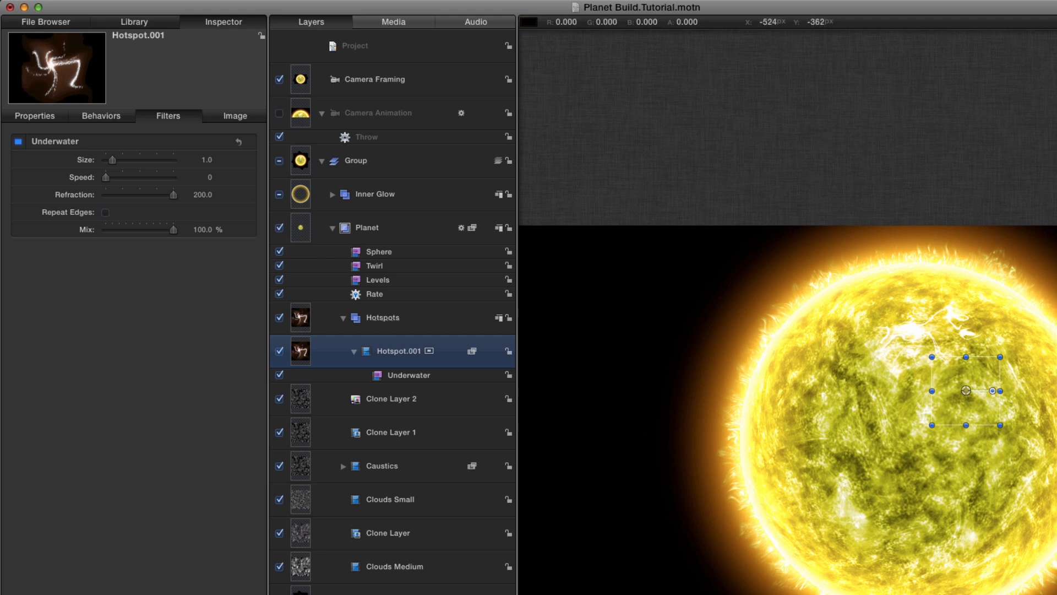
{"action": "key", "text": "super+d"}
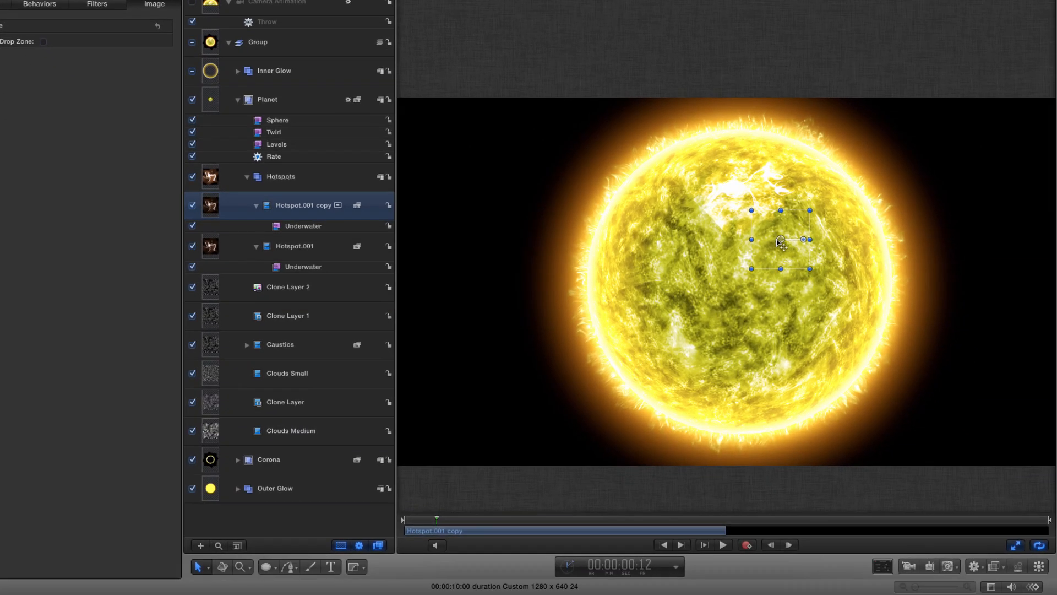
{"action": "left_click_drag", "start_coordinate": [780, 240], "coordinate": [691, 290]}
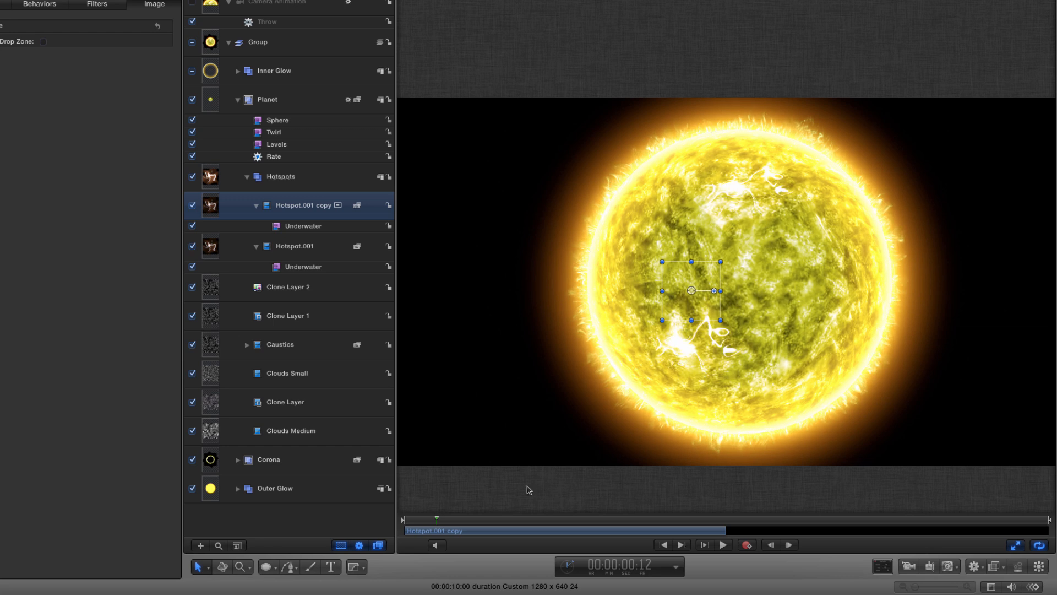
{"action": "left_click_drag", "start_coordinate": [434, 531], "coordinate": [490, 524]}
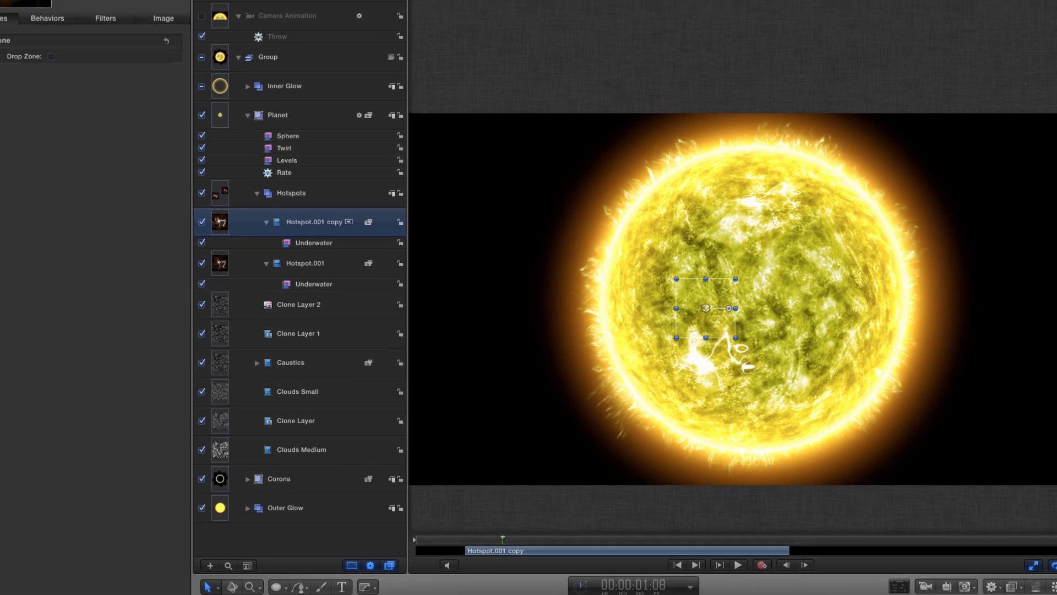
- Rotate the hotspot copy to -127.4° around Z, reduce its Scale to 26%, and hide the onscreen controls
{"action": "left_click", "coordinate": [35, 94]}
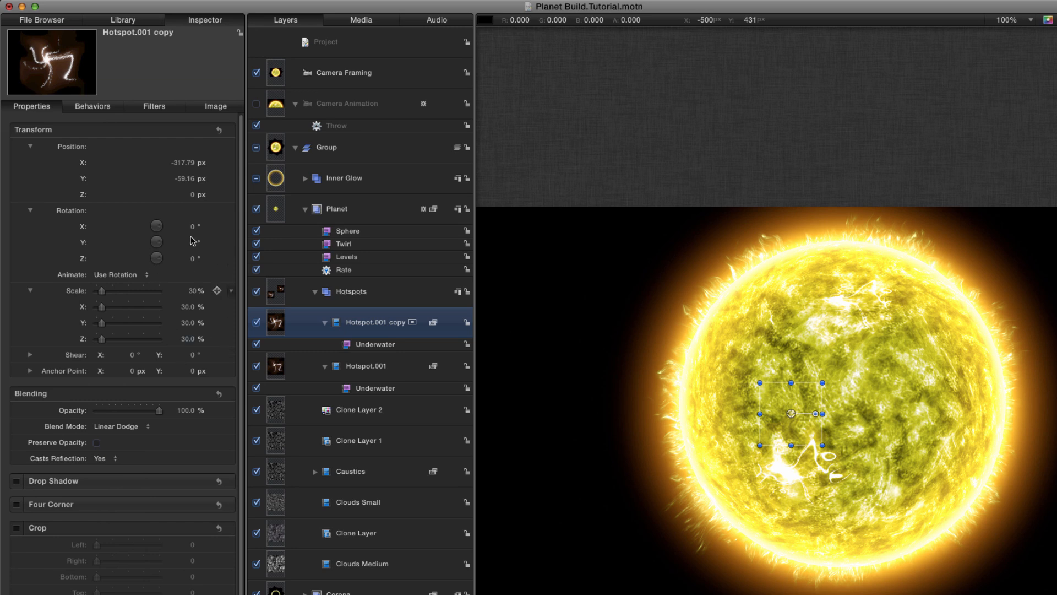
{"action": "left_click_drag", "start_coordinate": [196, 261], "coordinate": [184, 258]}
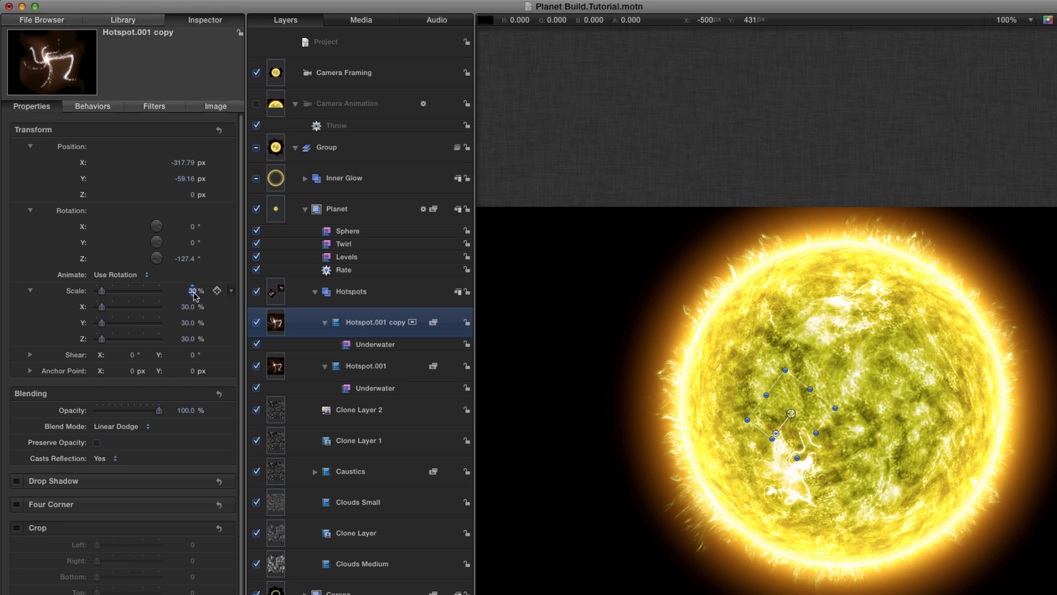
{"action": "left_click_drag", "start_coordinate": [192, 290], "coordinate": [192, 291]}
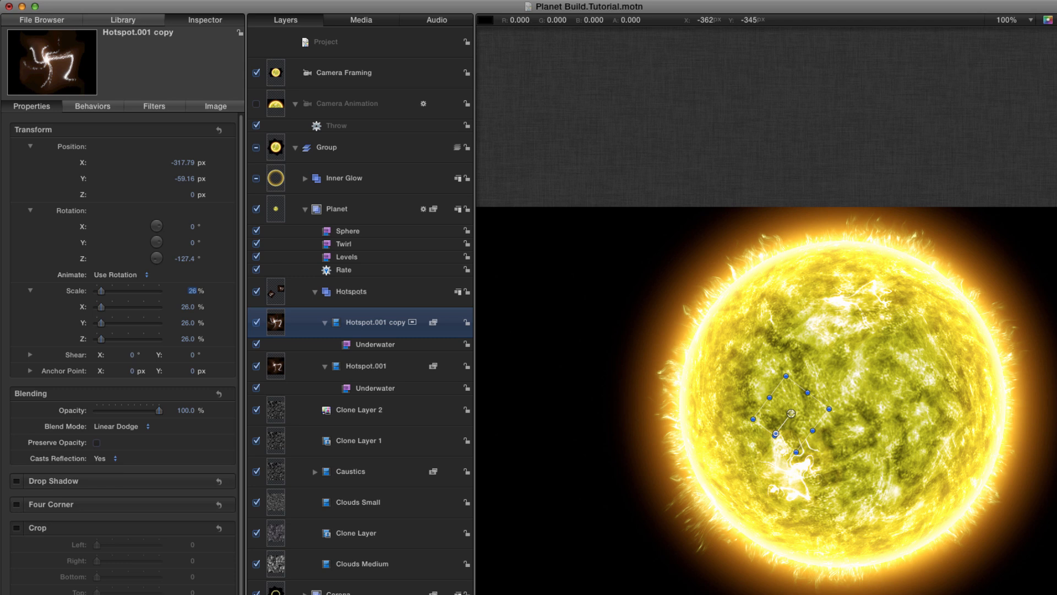
{"action": "key", "text": "super+slash"}
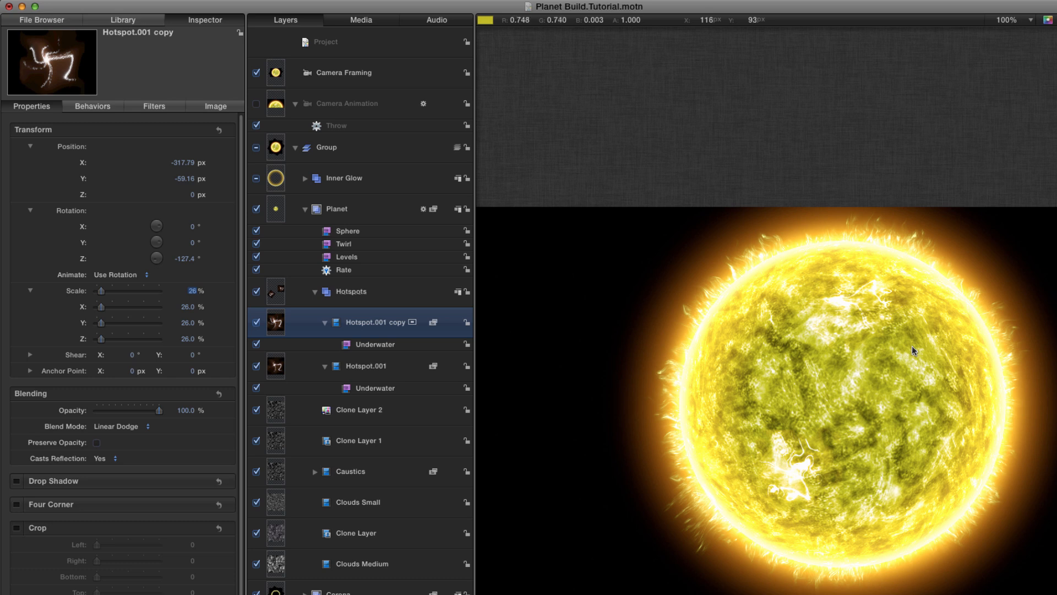
- Play back the planet with all its hotspot copies in an enlarged canvas, and bring the layer list back into view
{"action": "key", "text": "F8"}
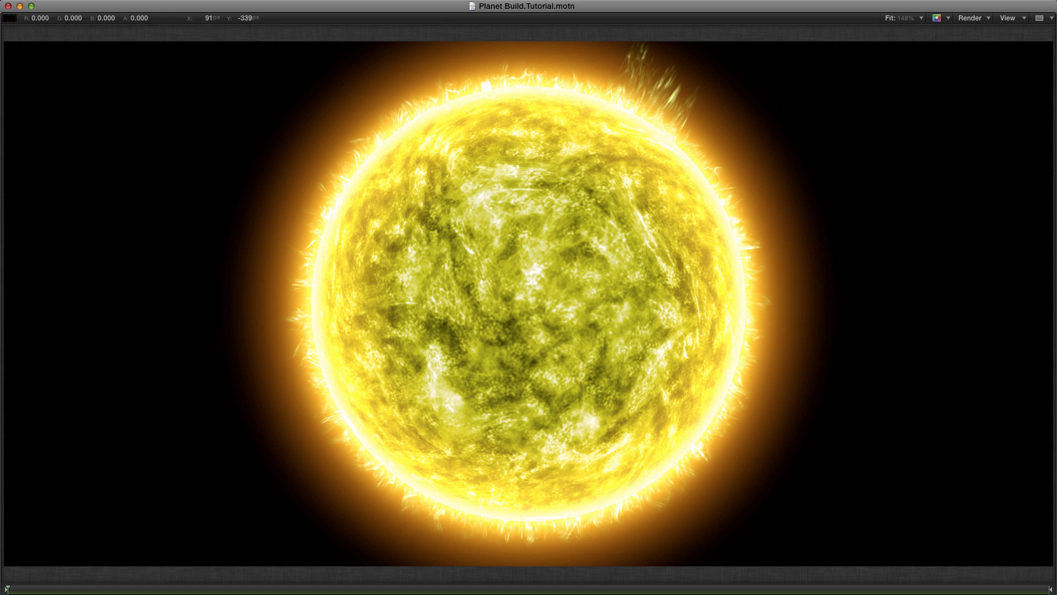
{"action": "key", "text": "space"}
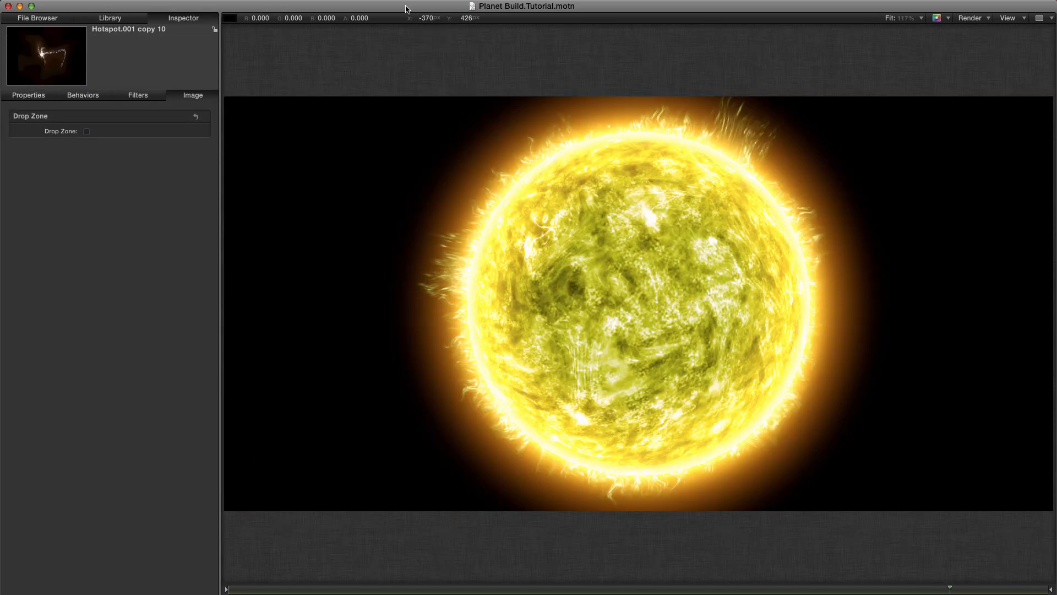
{"action": "key", "text": "super+4"}
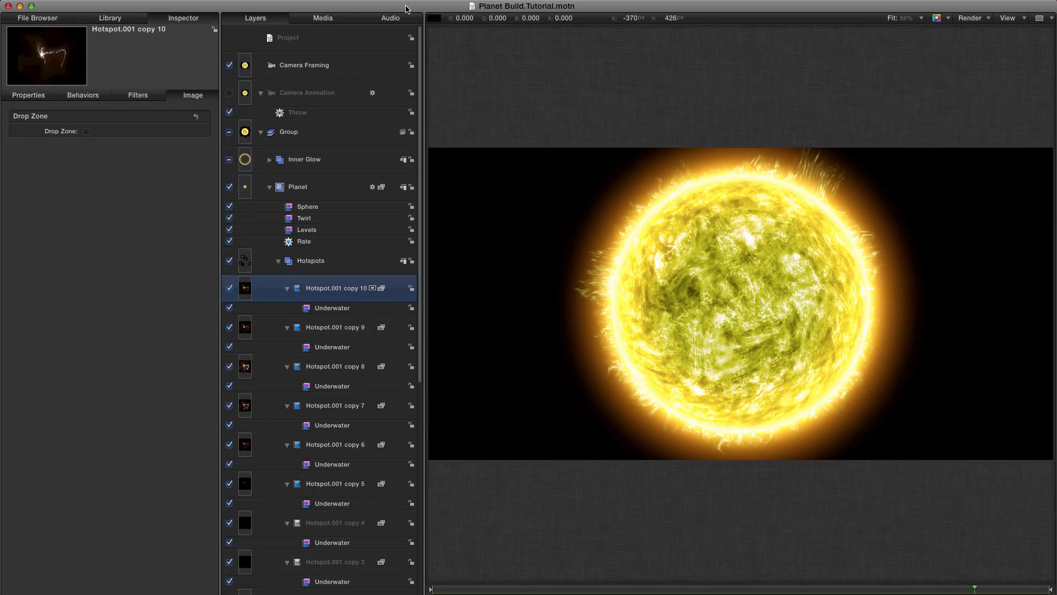
- Disable the Camera Framing camera, enable the Camera Animation camera, and preview its move through the timeline from the start
{"action": "left_click", "coordinate": [229, 65]}
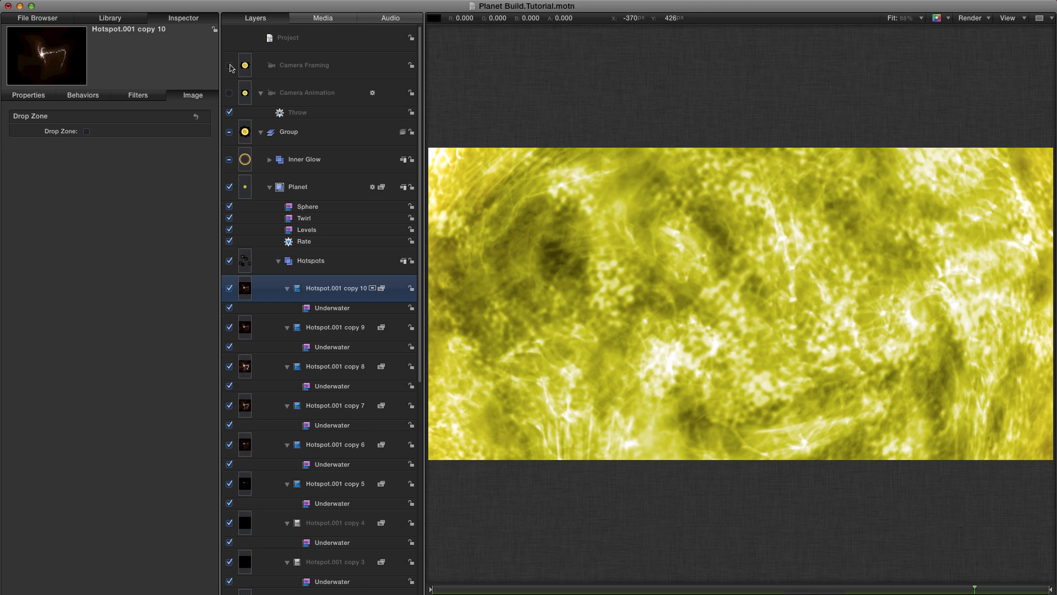
{"action": "left_click", "coordinate": [229, 66]}
{"action": "left_click", "coordinate": [230, 65]}
{"action": "left_click", "coordinate": [229, 93]}
{"action": "key", "text": "Home"}
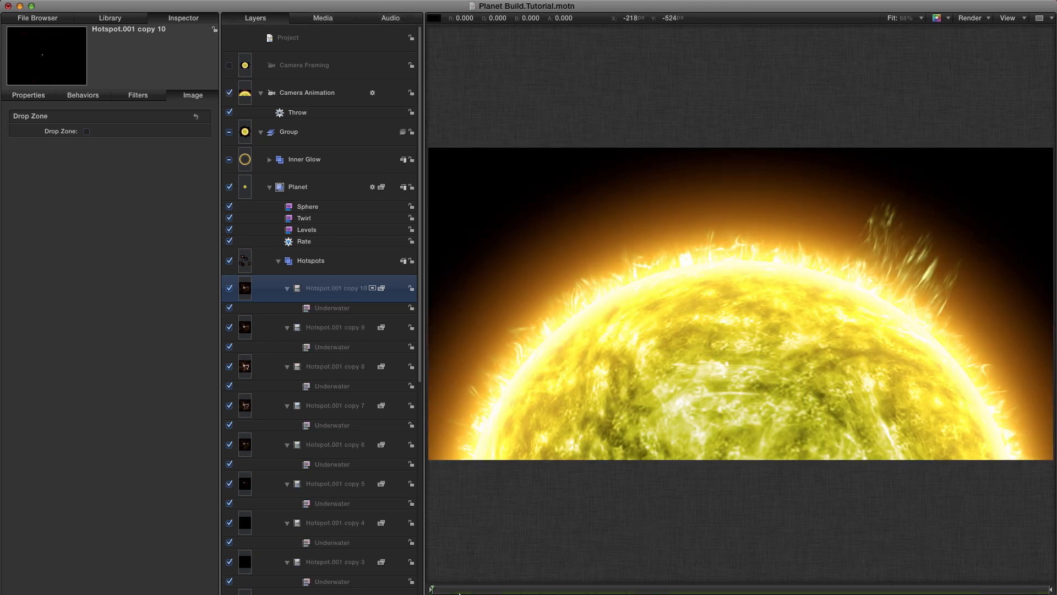
{"action": "left_click_drag", "start_coordinate": [483, 590], "coordinate": [903, 589]}
{"action": "left_click_drag", "start_coordinate": [979, 589], "coordinate": [1023, 589]}
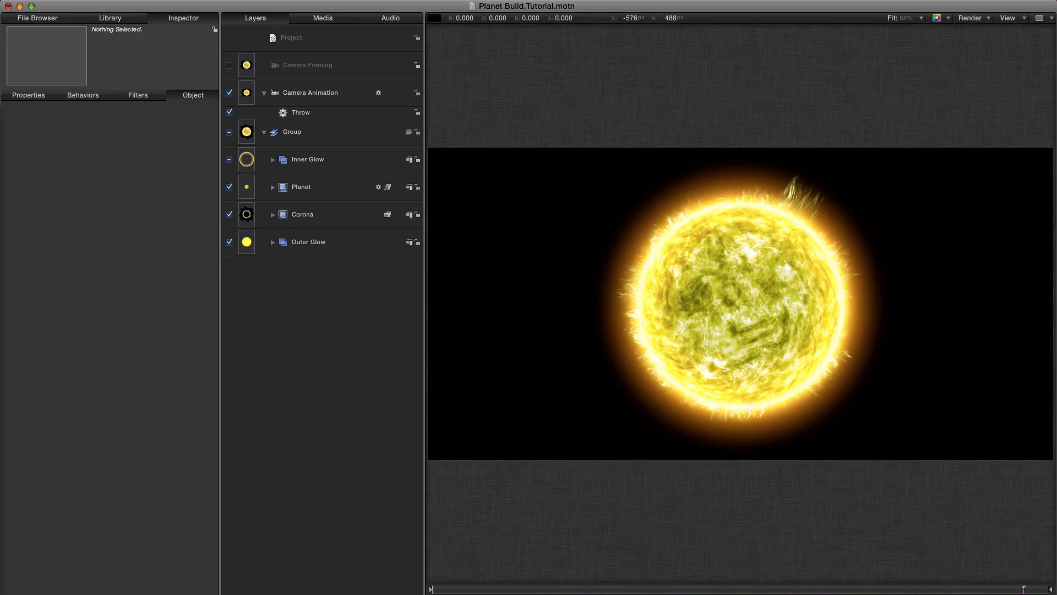
- Add the Moons, Plsma Cloud and Background groups beneath the planet group and scrub through the resulting scene
{"action": "left_click_drag", "start_coordinate": [1, 446], "coordinate": [246, 256]}
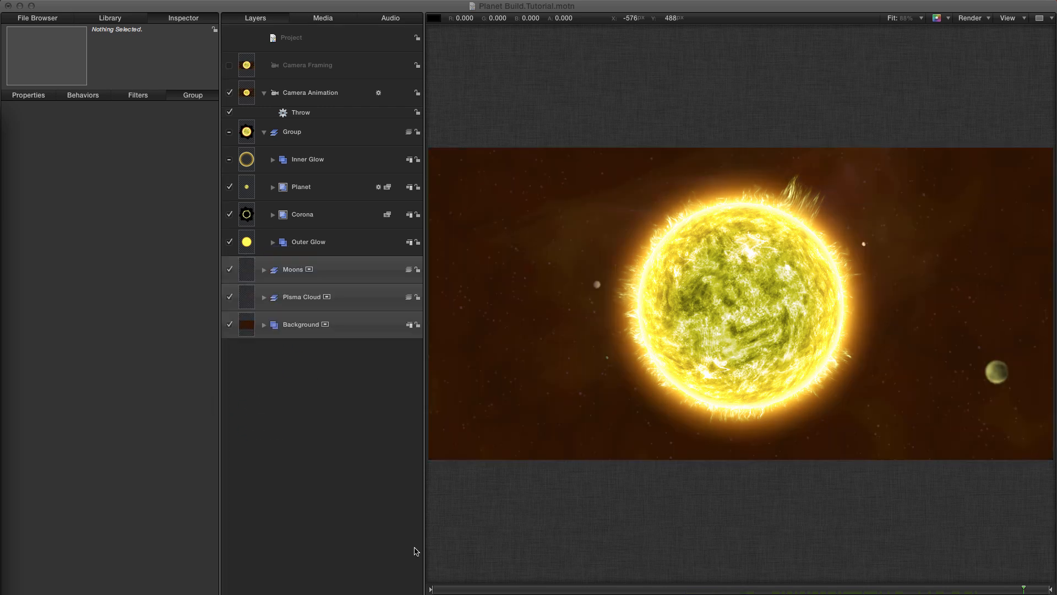
{"action": "left_click_drag", "start_coordinate": [512, 589], "coordinate": [864, 592]}
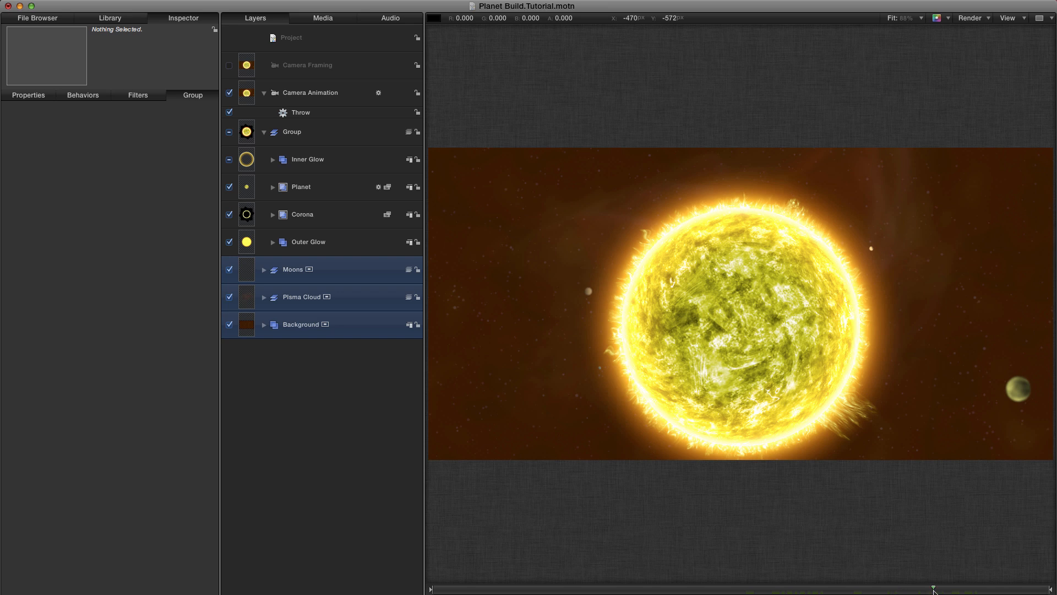
{"action": "left_click_drag", "start_coordinate": [972, 589], "coordinate": [1001, 590]}
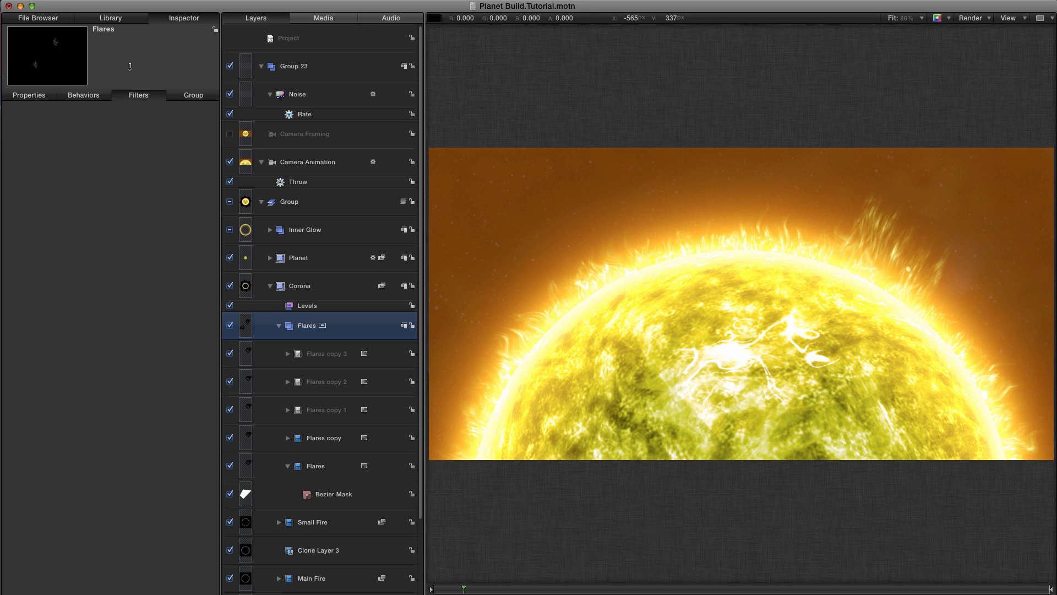
- Apply the favourite Underwater Fiery Planet filter to the Flares group inside Corona
{"action": "left_click", "coordinate": [111, 19]}
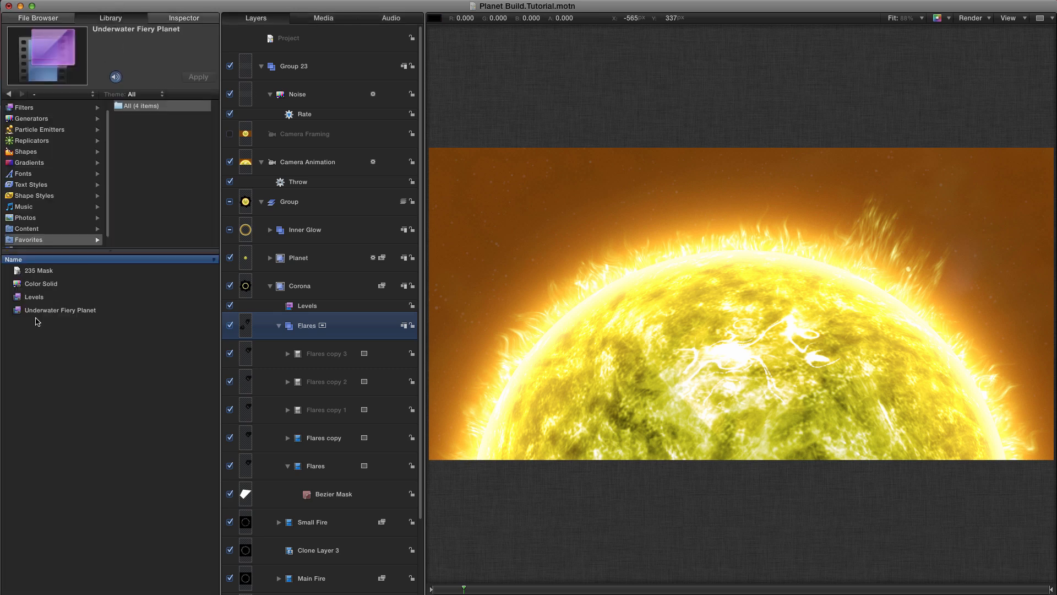
{"action": "left_click", "coordinate": [16, 311]}
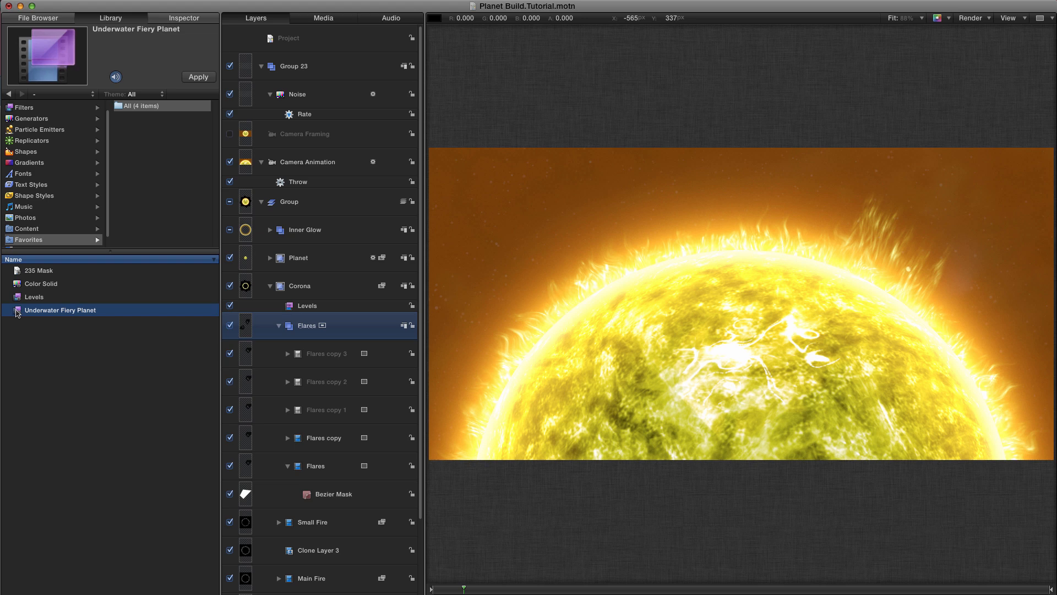
{"action": "left_click_drag", "start_coordinate": [16, 312], "coordinate": [246, 329]}
{"action": "left_click", "coordinate": [247, 329]}
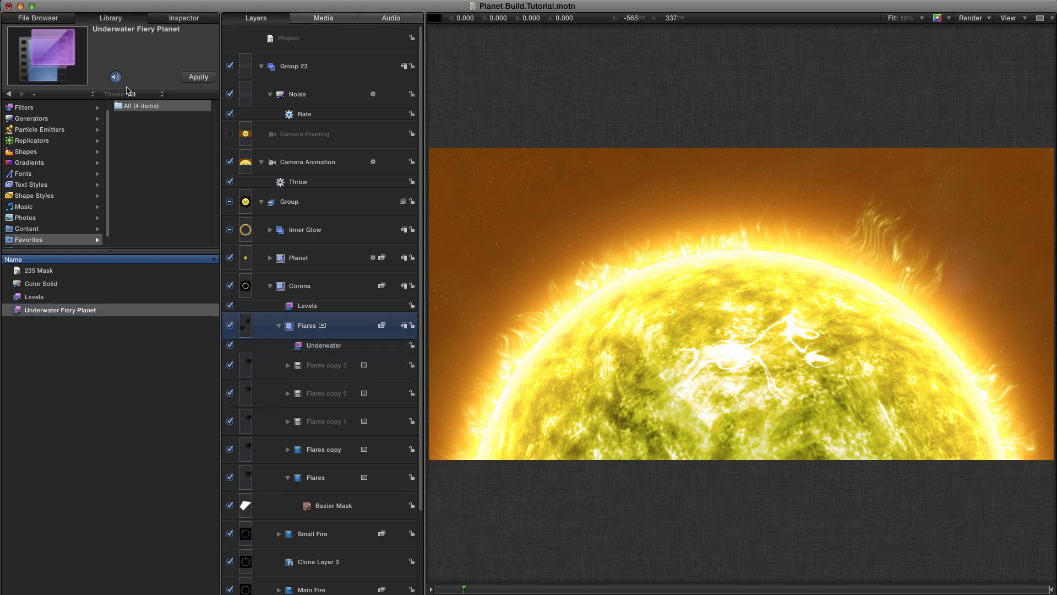
- Set the blend mode of the Flares group to Screen
{"action": "left_click", "coordinate": [184, 20]}
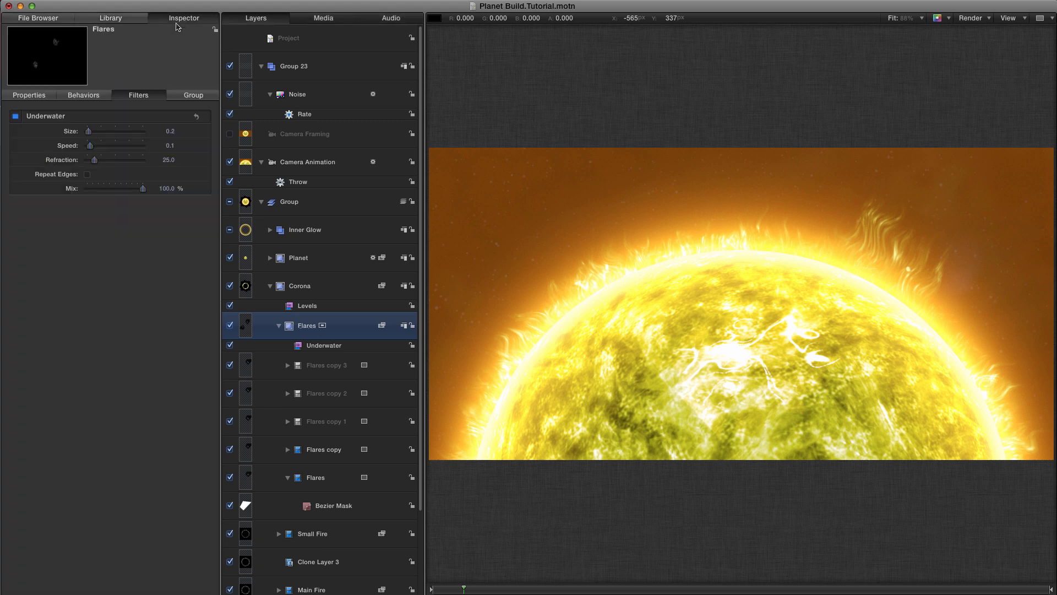
{"action": "left_click", "coordinate": [29, 94]}
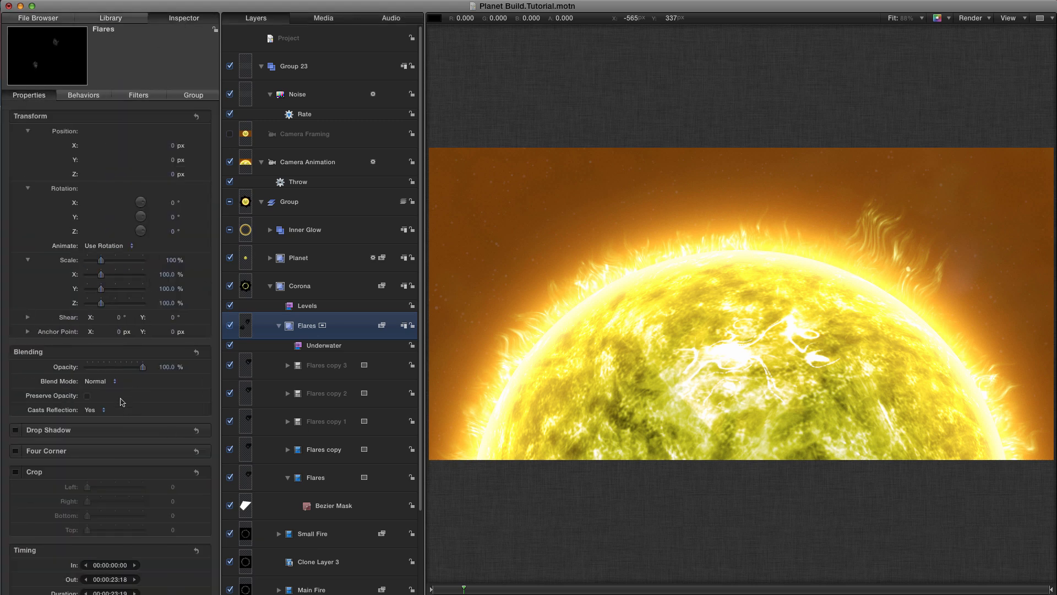
{"action": "left_click", "coordinate": [99, 381]}
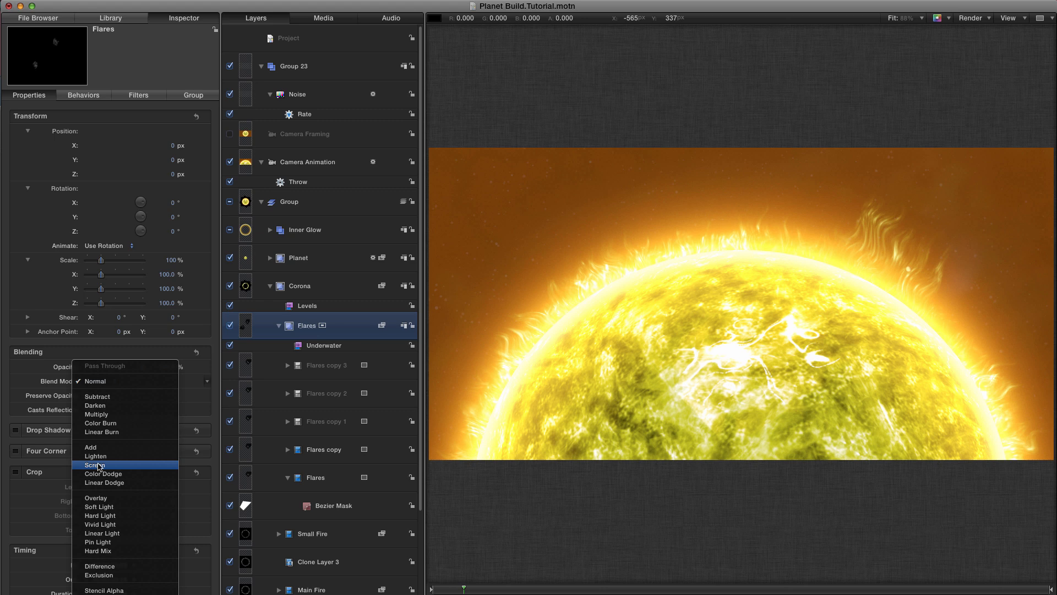
{"action": "left_click", "coordinate": [99, 465]}
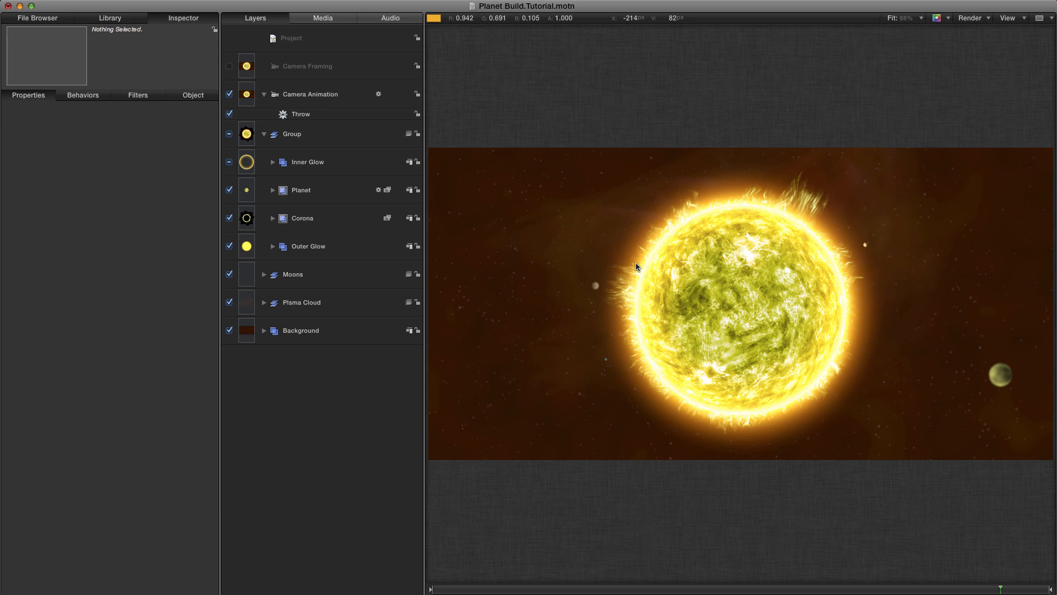
- Add a Noise generator in a new group at the top of the project and switch that group to 2D
{"action": "left_click", "coordinate": [306, 43]}
{"action": "left_click", "coordinate": [94, 18]}
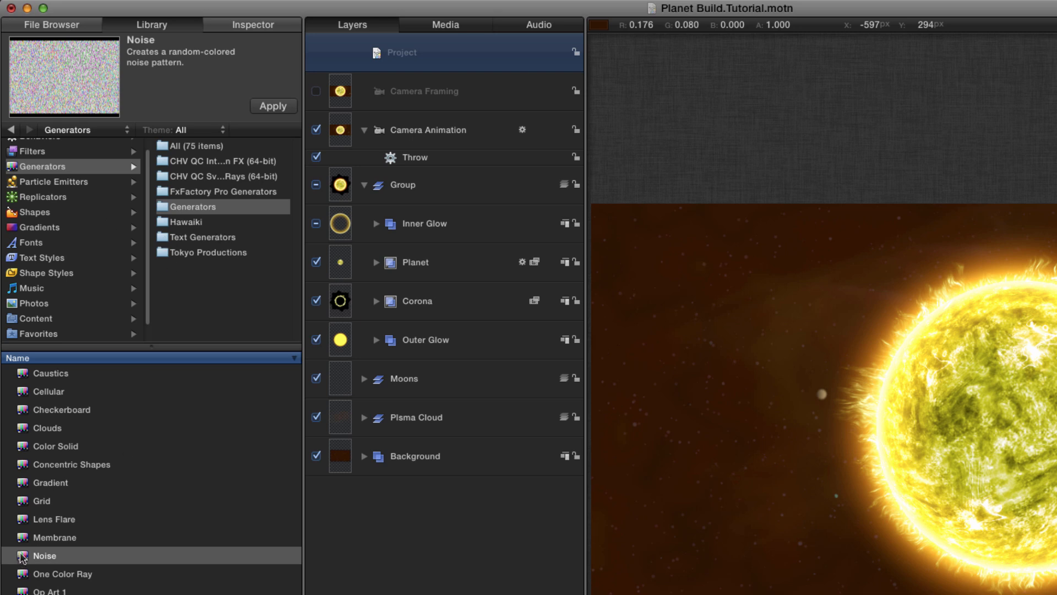
{"action": "left_click", "coordinate": [274, 107]}
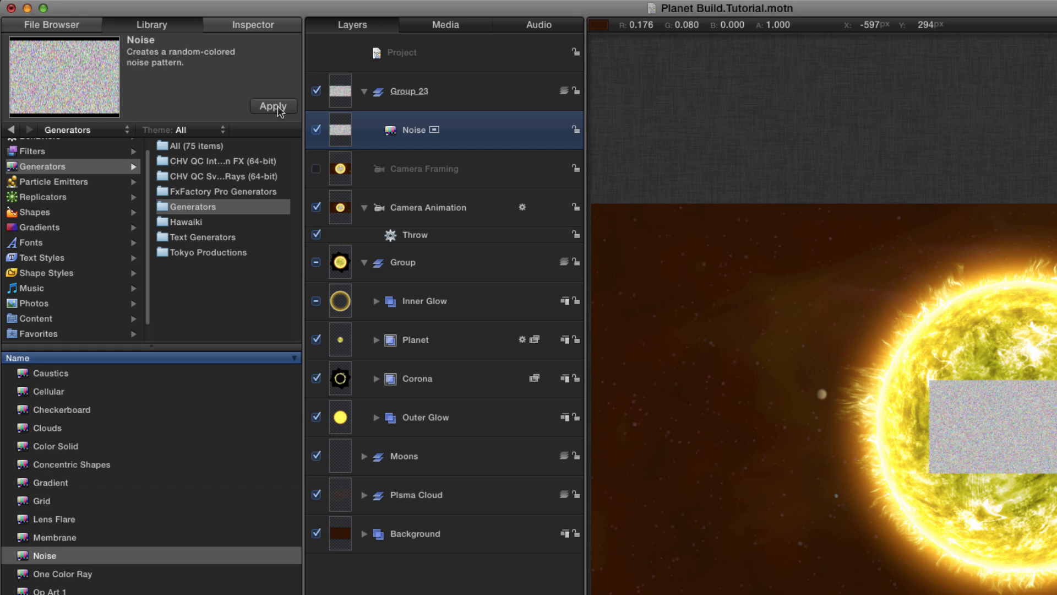
{"action": "left_click", "coordinate": [337, 88]}
{"action": "key", "text": "ctrl+d"}
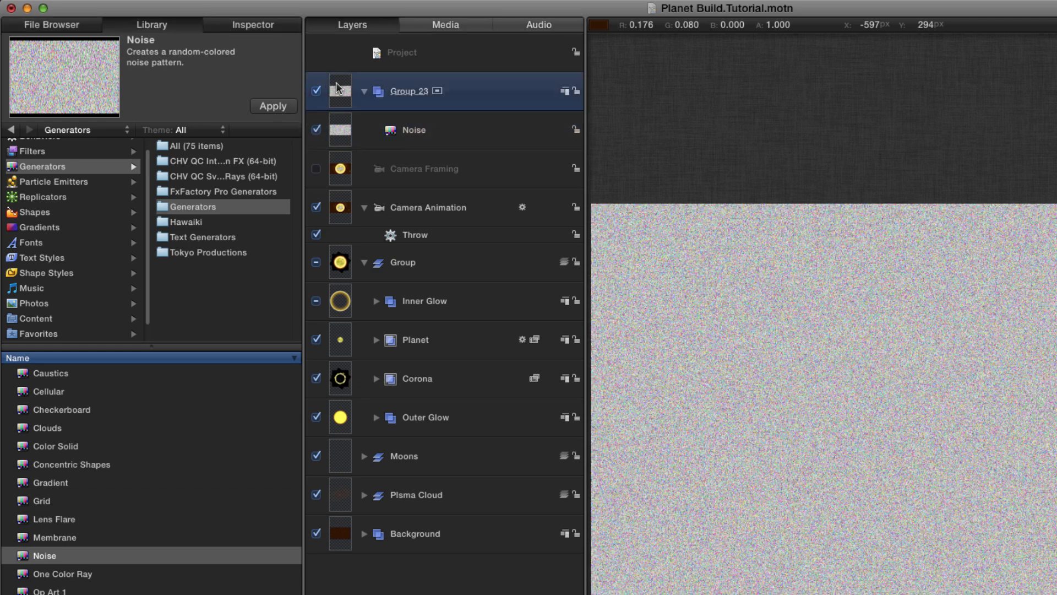
- Set the Noise generator's blend mode to Overlay and its opacity to 5%
{"action": "left_click", "coordinate": [255, 25]}
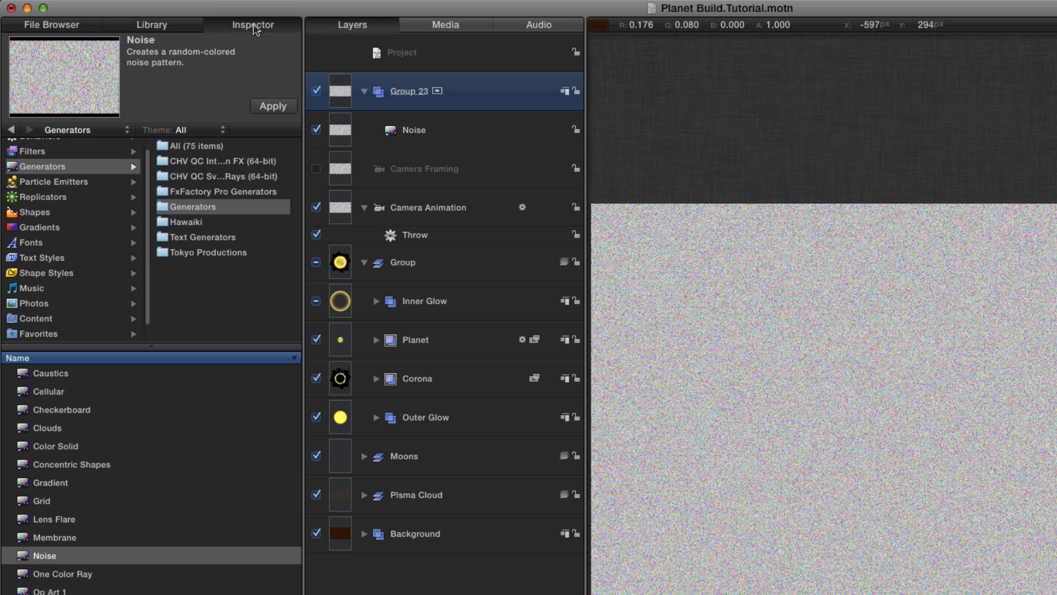
{"action": "left_click", "coordinate": [41, 132]}
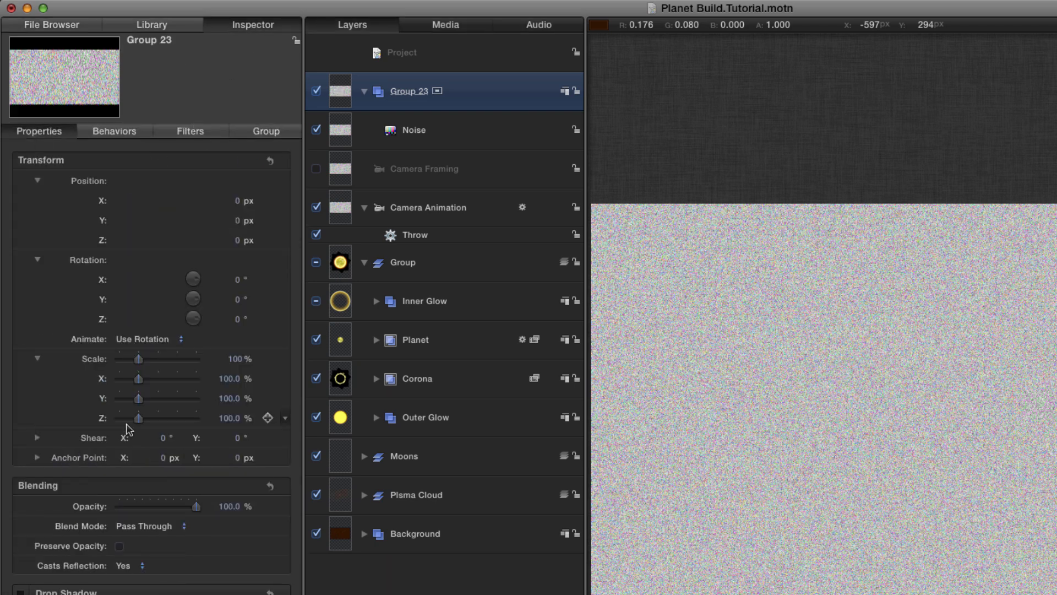
{"action": "left_click", "coordinate": [126, 532]}
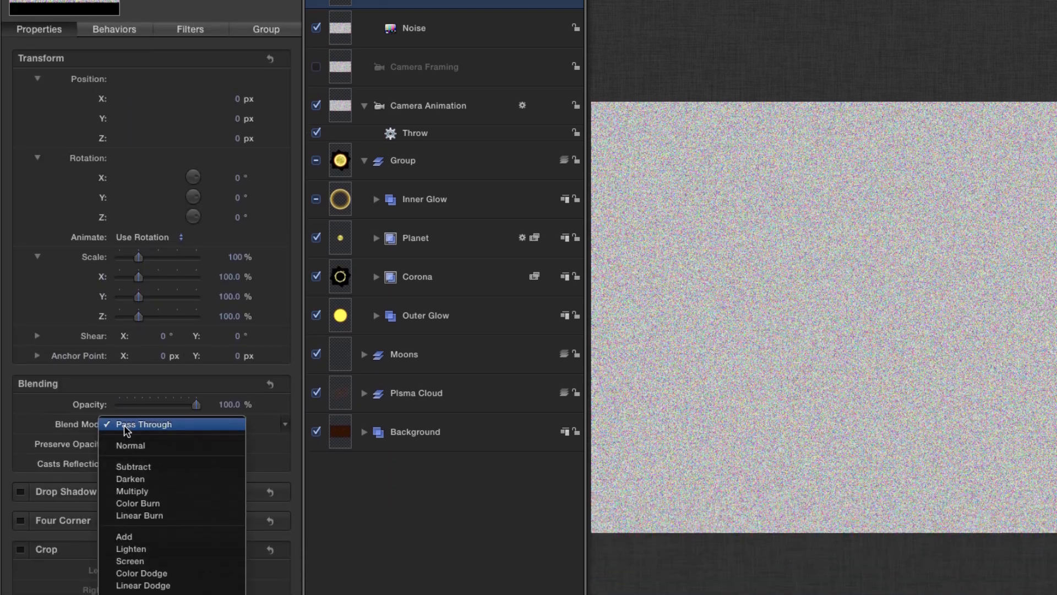
{"action": "left_click", "coordinate": [126, 427]}
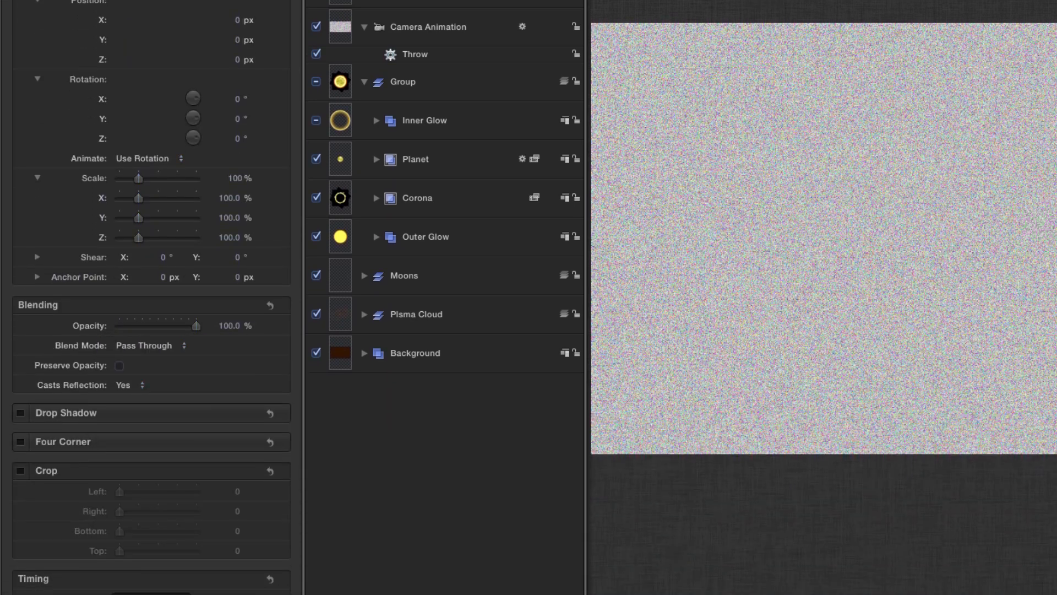
{"action": "left_click", "coordinate": [130, 345]}
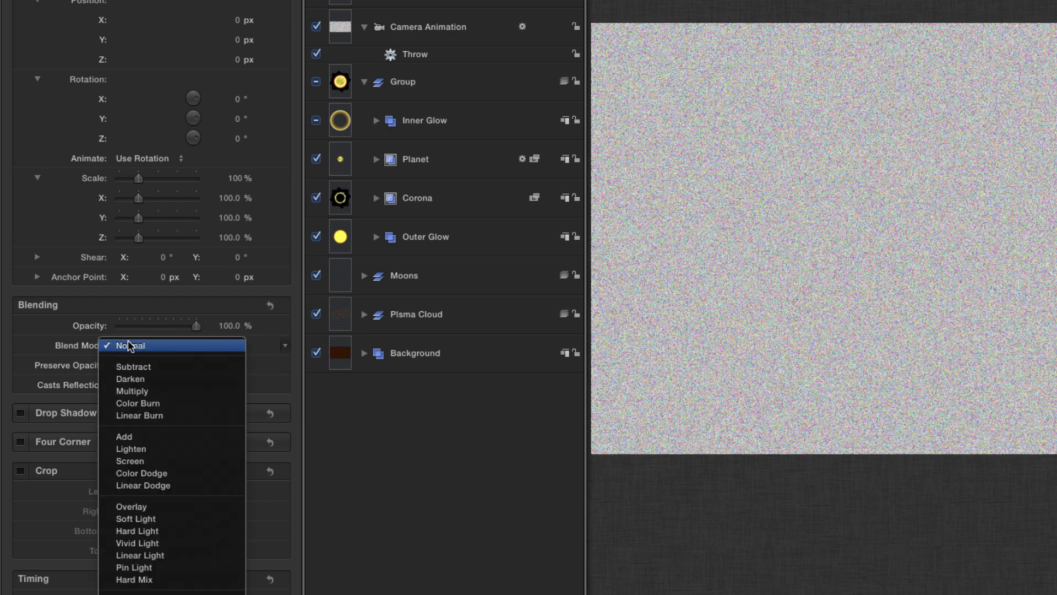
{"action": "left_click", "coordinate": [138, 506]}
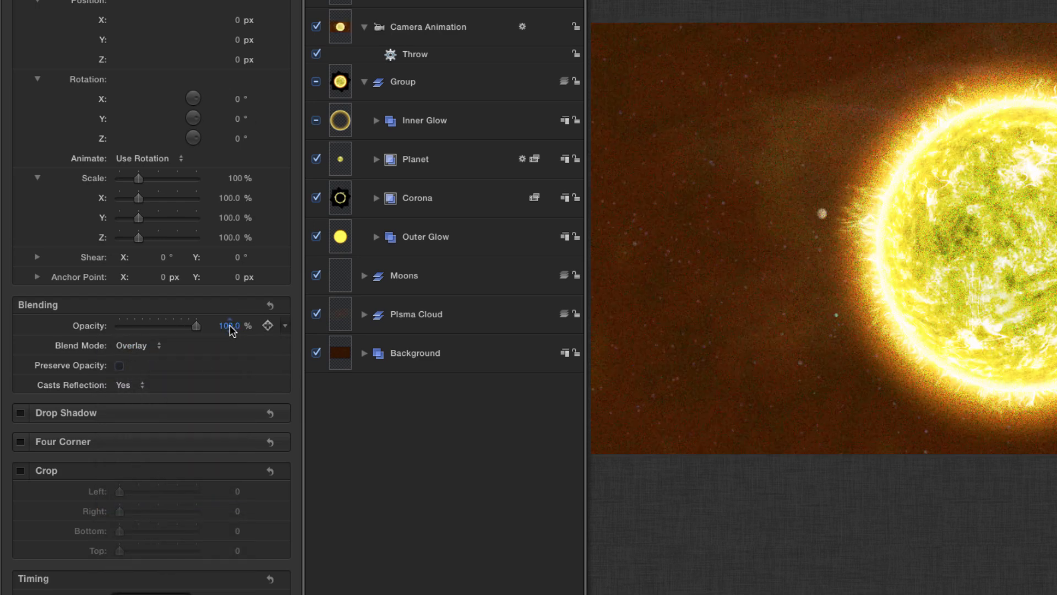
{"action": "left_click", "coordinate": [233, 326]}
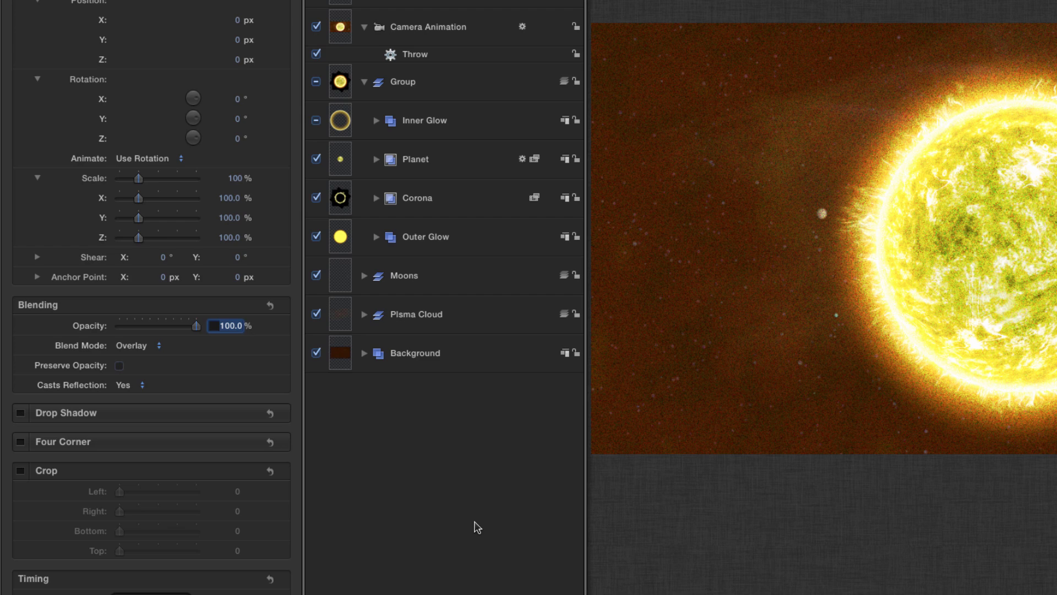
{"action": "type", "text": "5"}
{"action": "key", "text": "Return"}
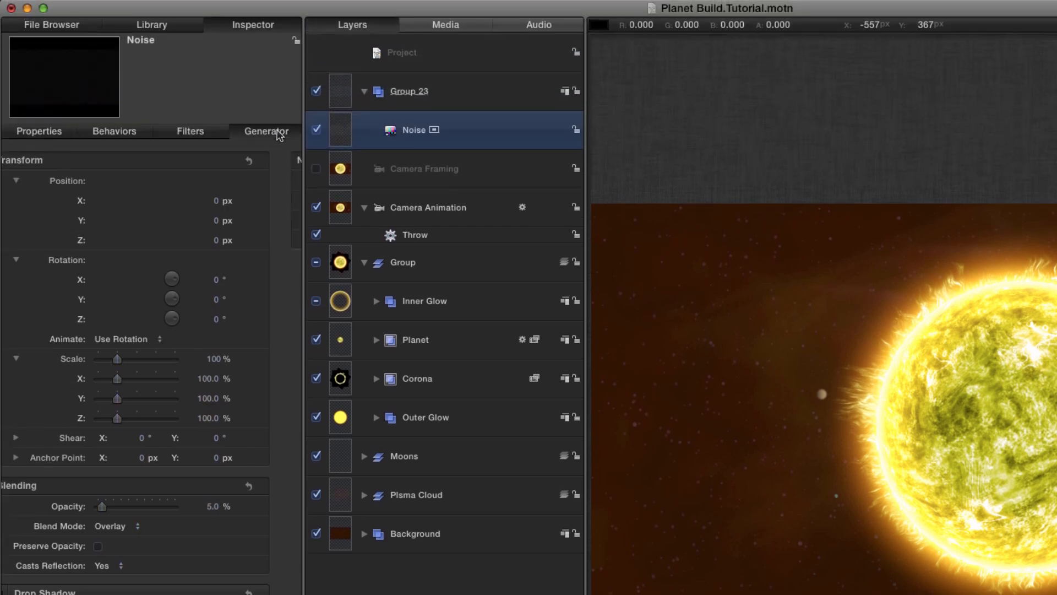
- Animate the Noise generator's Random Seed with a Rate parameter behavior set to a rate of 10
{"action": "left_click", "coordinate": [275, 132]}
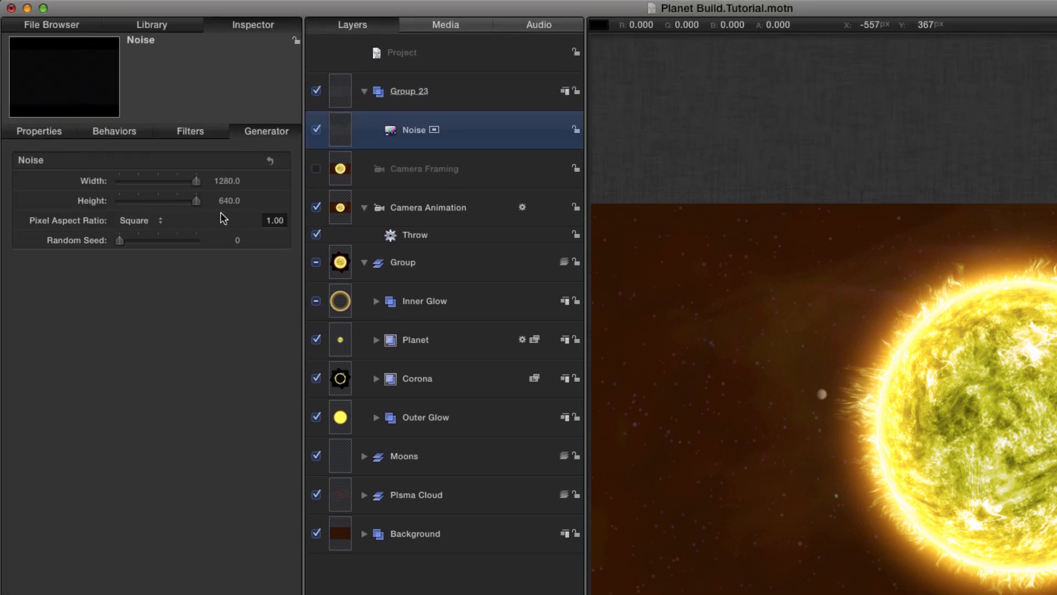
{"action": "left_click", "coordinate": [283, 239]}
{"action": "mouse_move", "coordinate": [327, 305]}
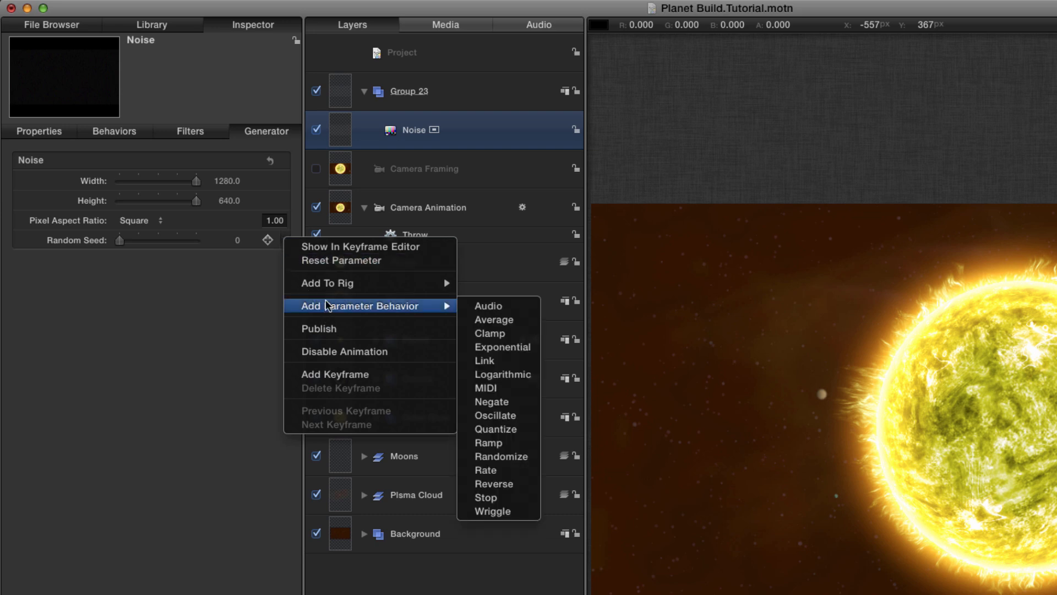
{"action": "left_click", "coordinate": [485, 469]}
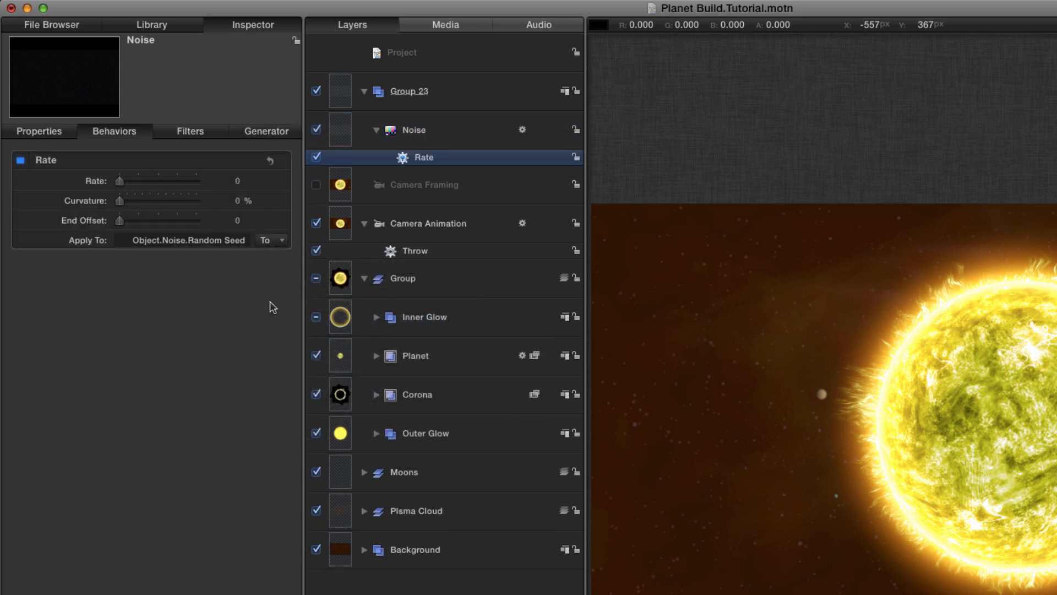
{"action": "left_click", "coordinate": [239, 182]}
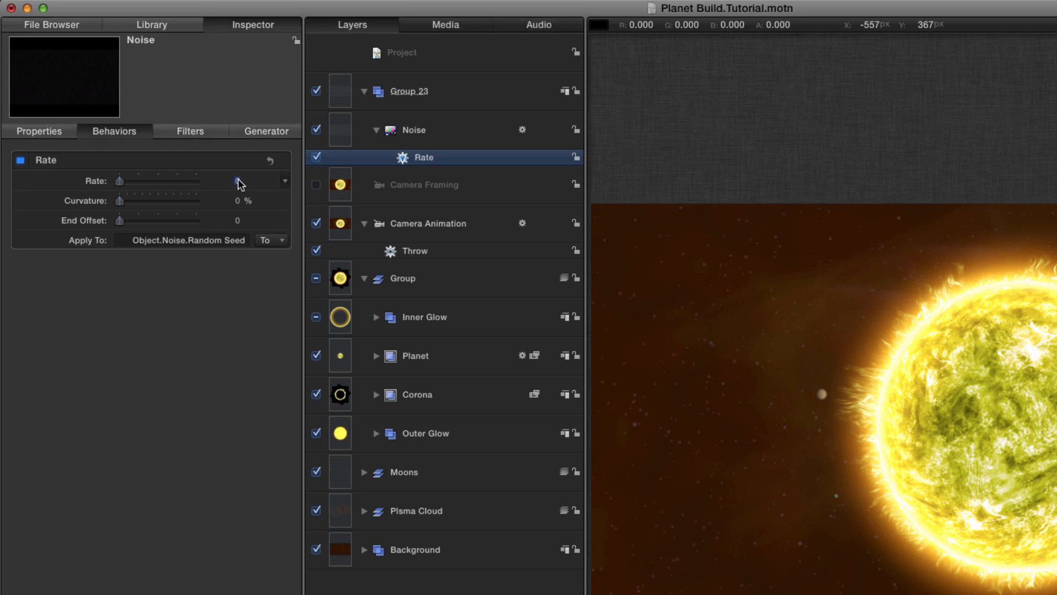
{"action": "type", "text": "10"}
{"action": "key", "text": "Return"}
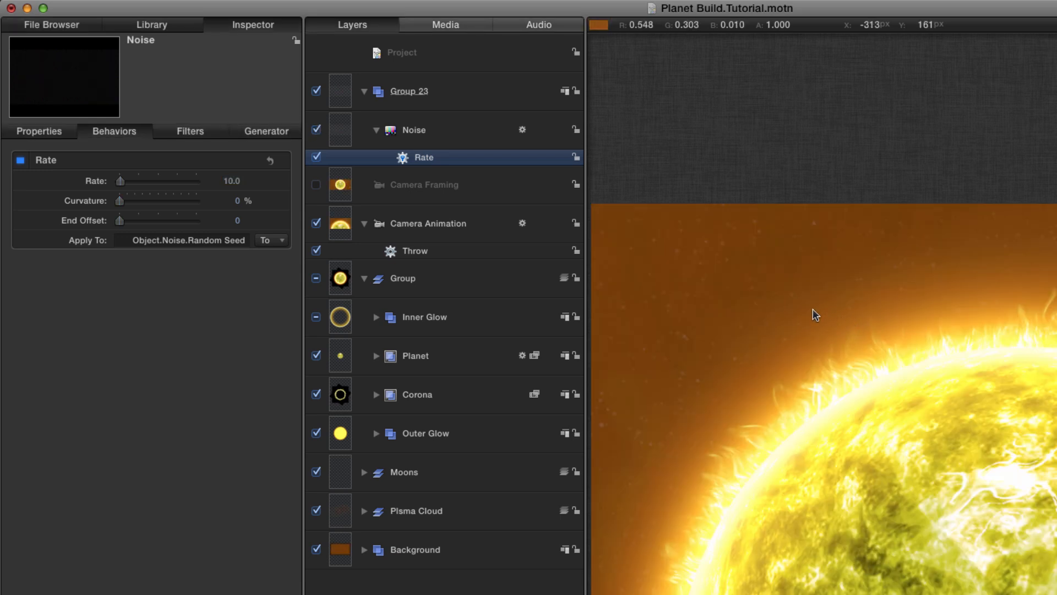
{"action": "left_click", "coordinate": [45, 133]}
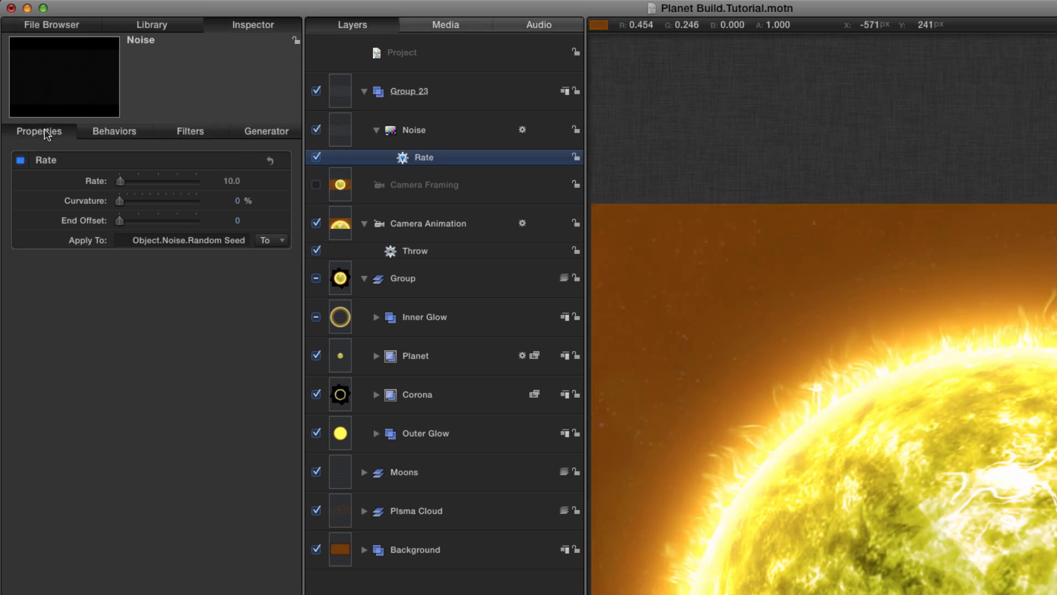